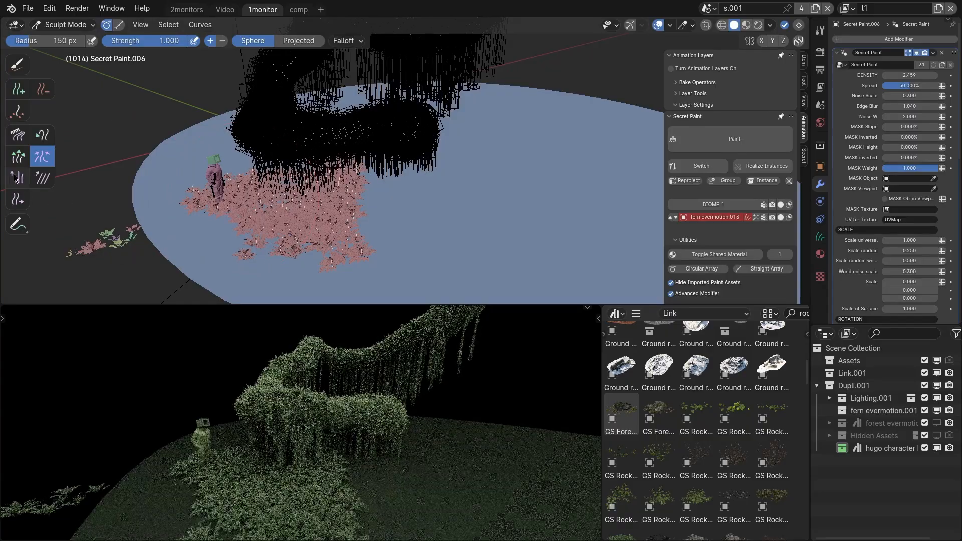
Slide the painted ferns across the ground disk with the Slide brush and return to Object Mode.
{"action": "left_click", "coordinate": [18, 201]}
{"action": "mouse_move", "coordinate": [281, 211]}
{"action": "left_mouse_down"}
{"action": "mouse_move", "coordinate": [389, 224]}
{"action": "mouse_move", "coordinate": [360, 230]}
{"action": "mouse_move", "coordinate": [343, 251]}
{"action": "mouse_move", "coordinate": [373, 200]}
{"action": "left_mouse_up"}
{"action": "key", "text": "q"}
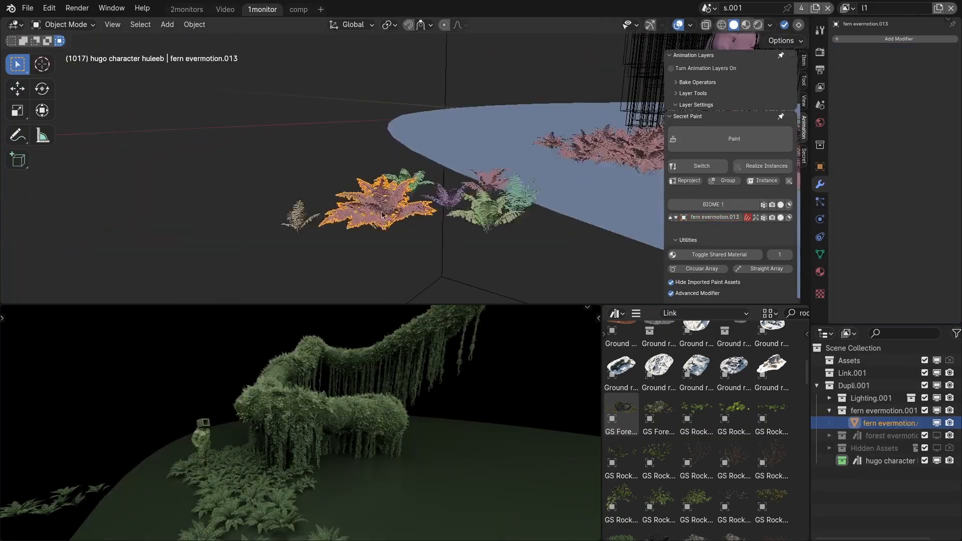
Draw two freehand curves of ferns in the empty space beside the ground disk.
{"action": "key", "text": "q"}
{"action": "scroll", "coordinate": [382, 210], "scroll_direction": "down", "scroll_amount": 4}
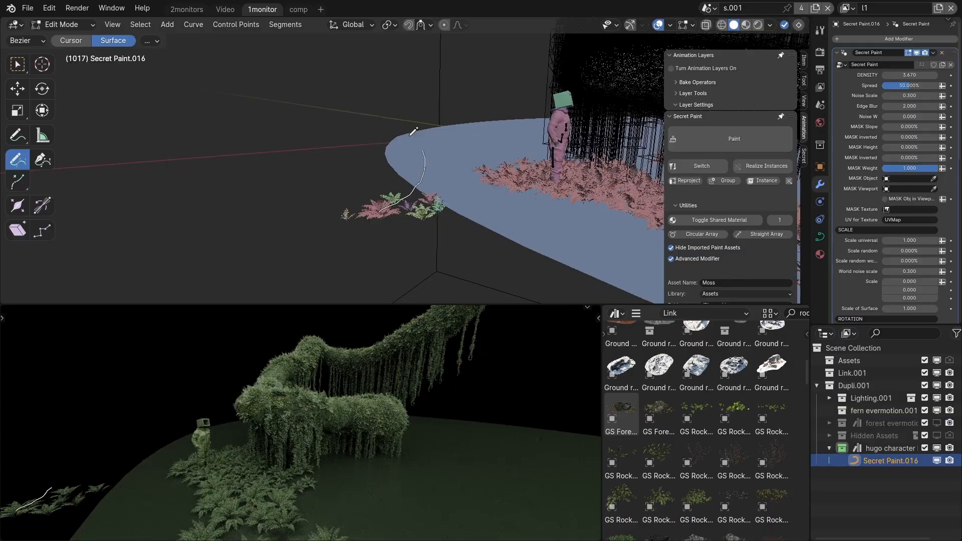
{"action": "left_click_drag", "start_coordinate": [399, 23], "coordinate": [395, 30]}
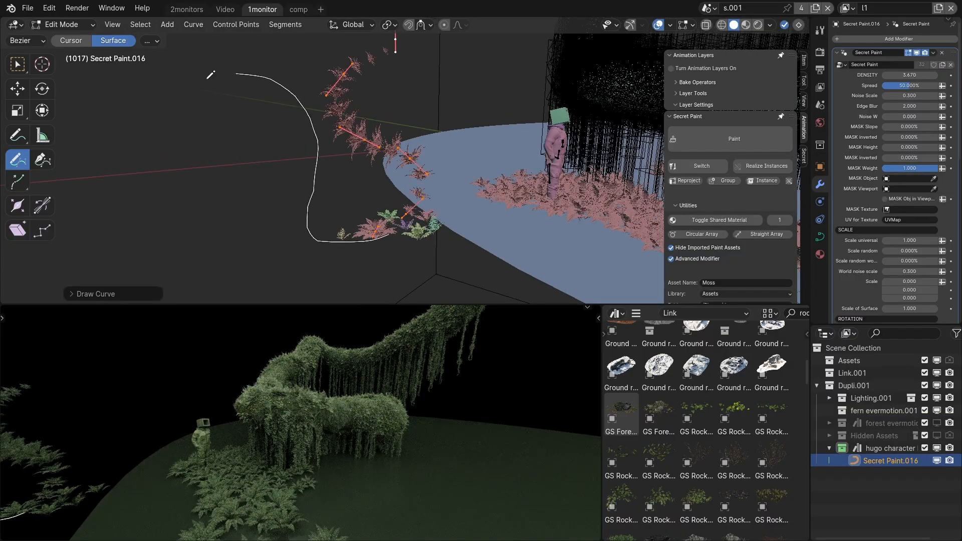
{"action": "left_click_drag", "start_coordinate": [211, 74], "coordinate": [170, 113]}
Return to Object Mode and delete the ferns drawn along the curves.
{"action": "key", "text": "ctrl+Tab"}
{"action": "left_click", "coordinate": [372, 143]}
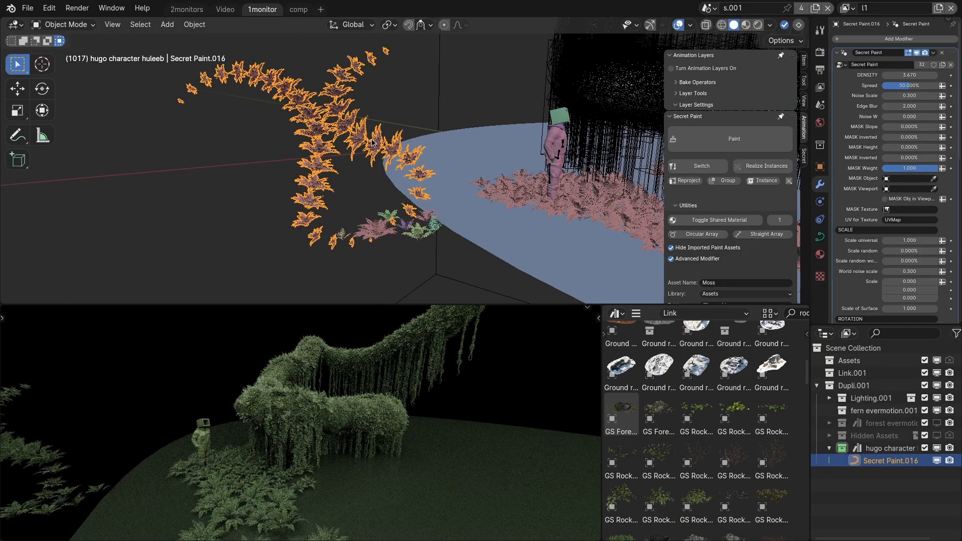
{"action": "key", "text": "Delete"}
Paint ferns over the surface of the purple tube-shaped branch and onto the standing character.
{"action": "left_click", "coordinate": [418, 237]}
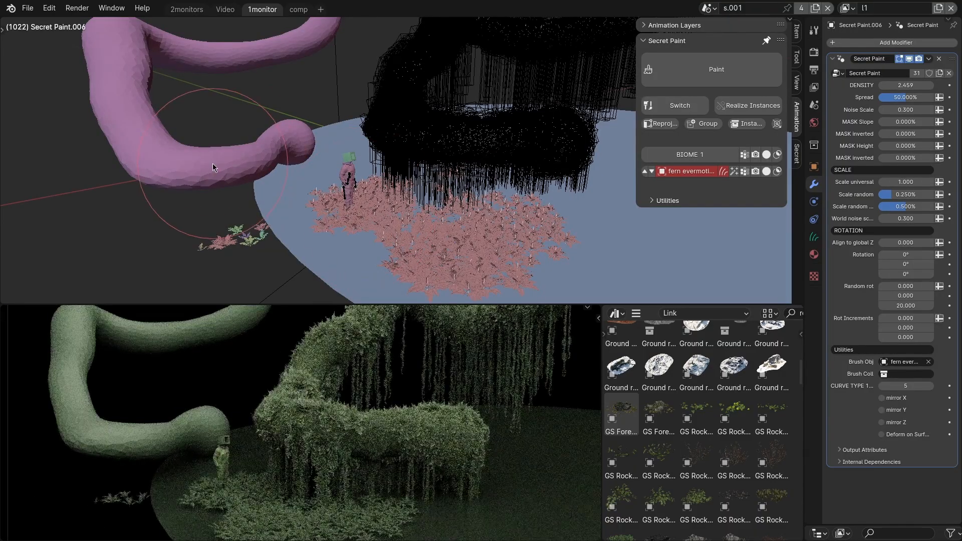
{"action": "key", "text": "q"}
{"action": "mouse_move", "coordinate": [113, 108]}
{"action": "left_mouse_down"}
{"action": "mouse_move", "coordinate": [151, 153]}
{"action": "mouse_move", "coordinate": [234, 152]}
{"action": "mouse_move", "coordinate": [294, 134]}
{"action": "left_mouse_up"}
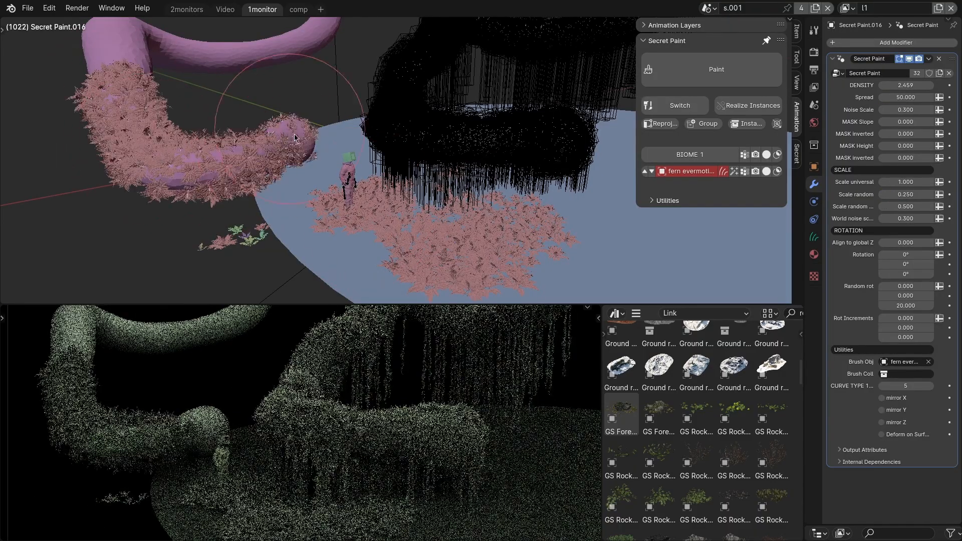
{"action": "middle_click_drag", "start_coordinate": [294, 133], "coordinate": [348, 217], "text": "shift"}
{"action": "left_click_drag", "start_coordinate": [346, 123], "coordinate": [281, 132]}
{"action": "middle_click_drag", "start_coordinate": [353, 200], "coordinate": [279, 62], "text": "shift"}
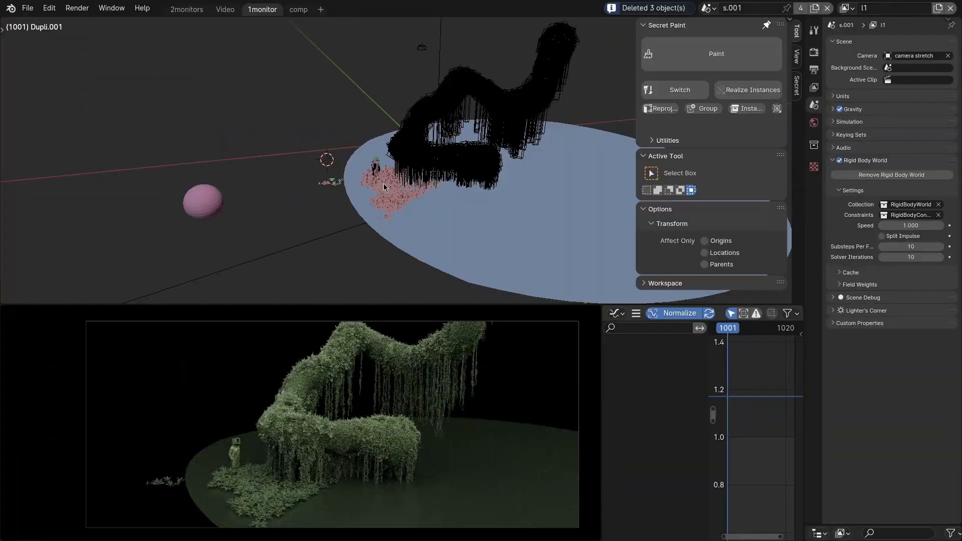
Paint more ferns onto the ground disk, extending the existing patch in front of the hanging moss.
{"action": "left_click", "coordinate": [361, 218]}
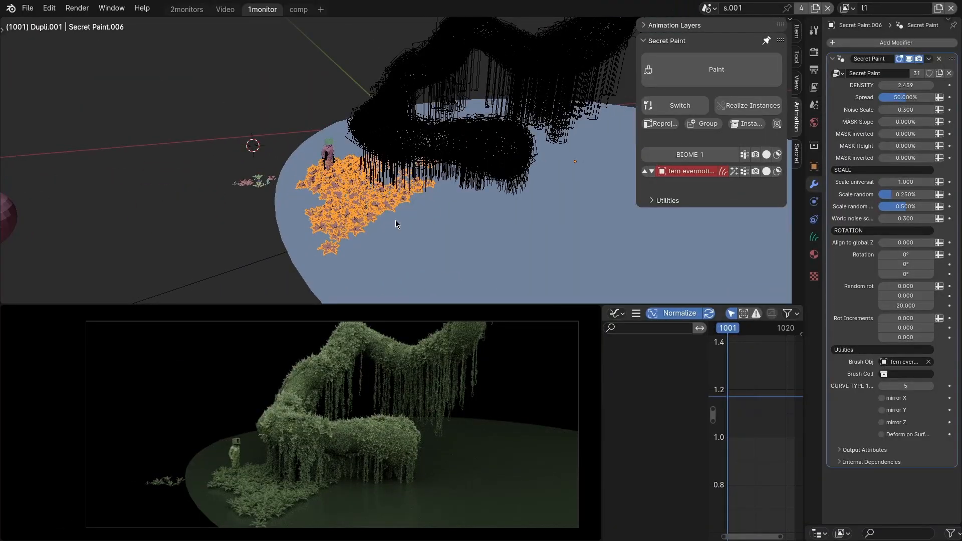
{"action": "key", "text": "q"}
{"action": "middle_click_drag", "start_coordinate": [395, 220], "coordinate": [420, 222]}
{"action": "left_click_drag", "start_coordinate": [420, 222], "coordinate": [430, 222]}
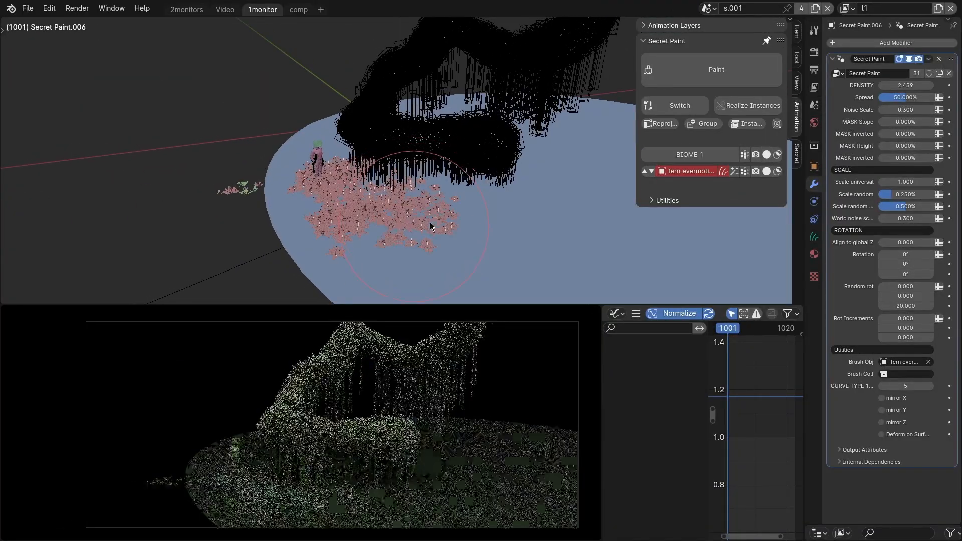
Switch the ground ferns to procedural distribution with density 10.809, spread 45% and noise scale 0.153.
{"action": "left_click", "coordinate": [734, 176]}
{"action": "mouse_move", "coordinate": [565, 215]}
{"action": "middle_mouse_down"}
{"action": "mouse_move", "coordinate": [598, 217]}
{"action": "mouse_move", "coordinate": [580, 217]}
{"action": "middle_mouse_up"}
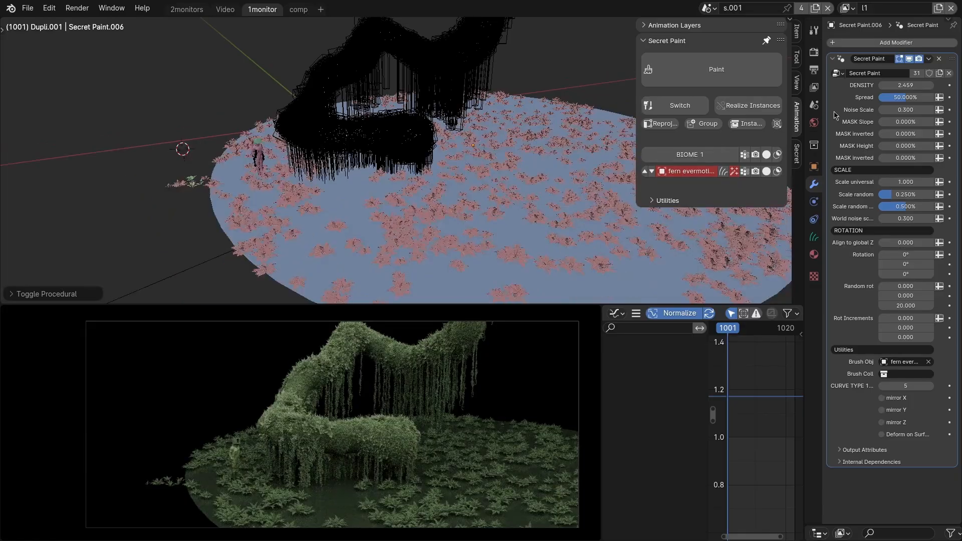
{"action": "left_click_drag", "start_coordinate": [904, 85], "coordinate": [884, 109]}
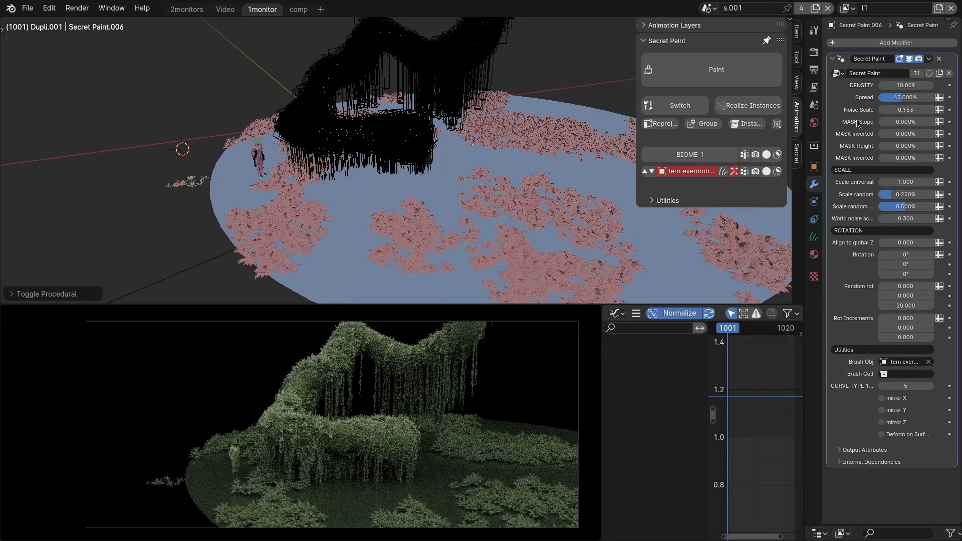
Convert the ferns to manual paint and brush part of the central patch across the ground.
{"action": "left_click", "coordinate": [727, 172]}
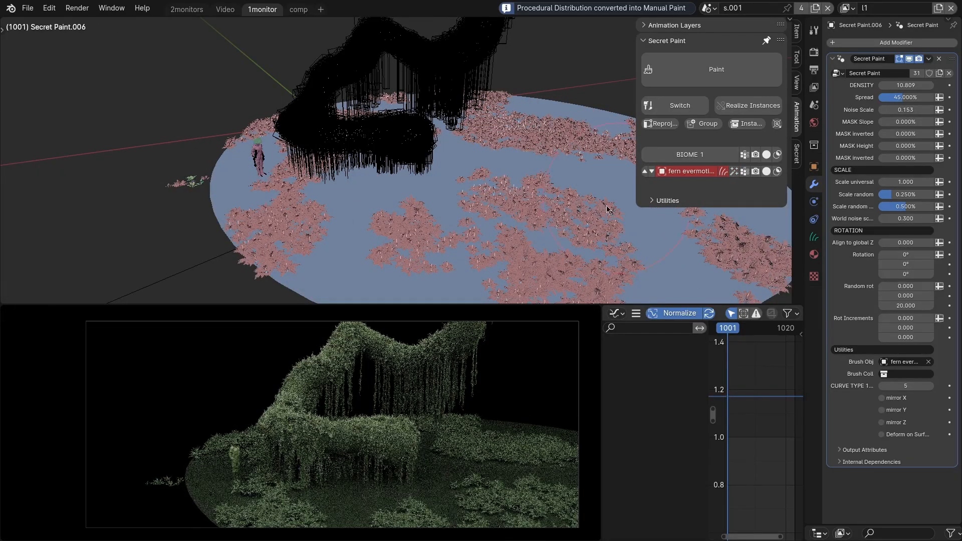
{"action": "mouse_move", "coordinate": [552, 207]}
{"action": "left_mouse_down"}
{"action": "mouse_move", "coordinate": [585, 206]}
{"action": "mouse_move", "coordinate": [638, 228]}
{"action": "left_mouse_up"}
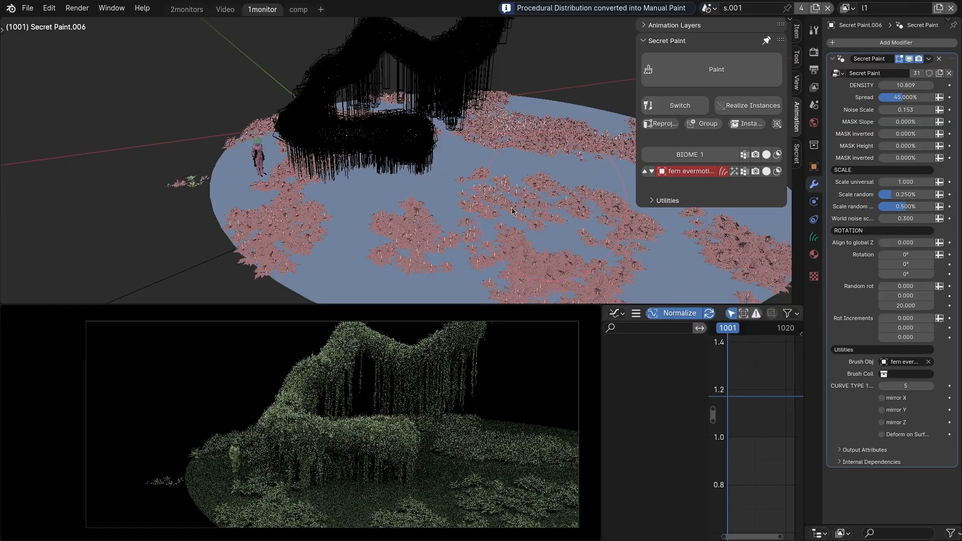
{"action": "scroll", "coordinate": [512, 210], "scroll_direction": "up", "scroll_amount": 4}
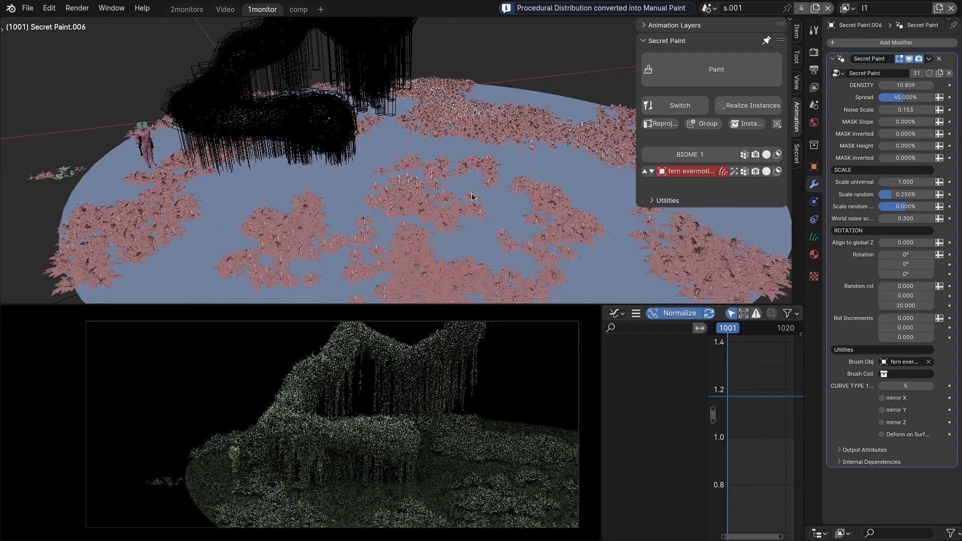
Regenerate the ferns procedurally with density 11.505 and convert them back to manual paint.
{"action": "left_click", "coordinate": [734, 171]}
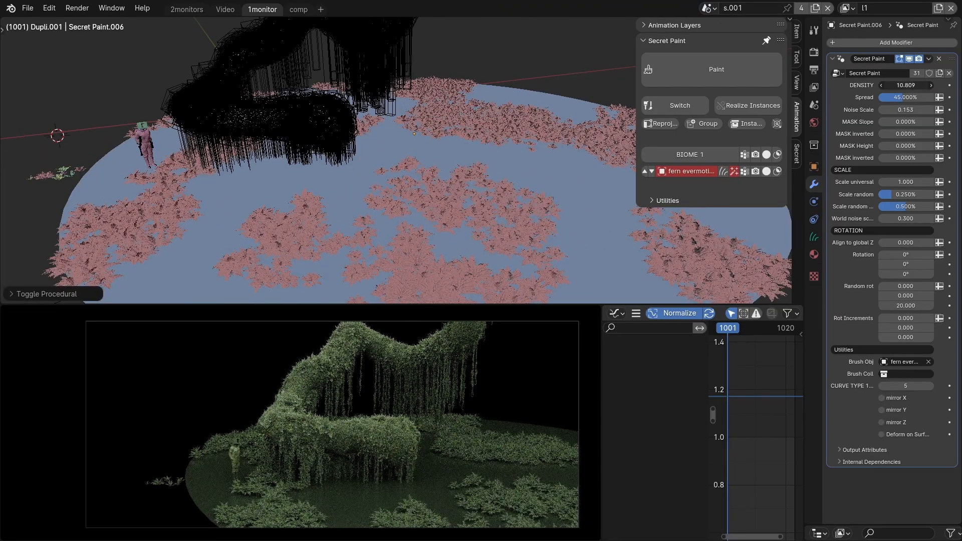
{"action": "scroll", "coordinate": [444, 205], "scroll_direction": "down", "scroll_amount": 2}
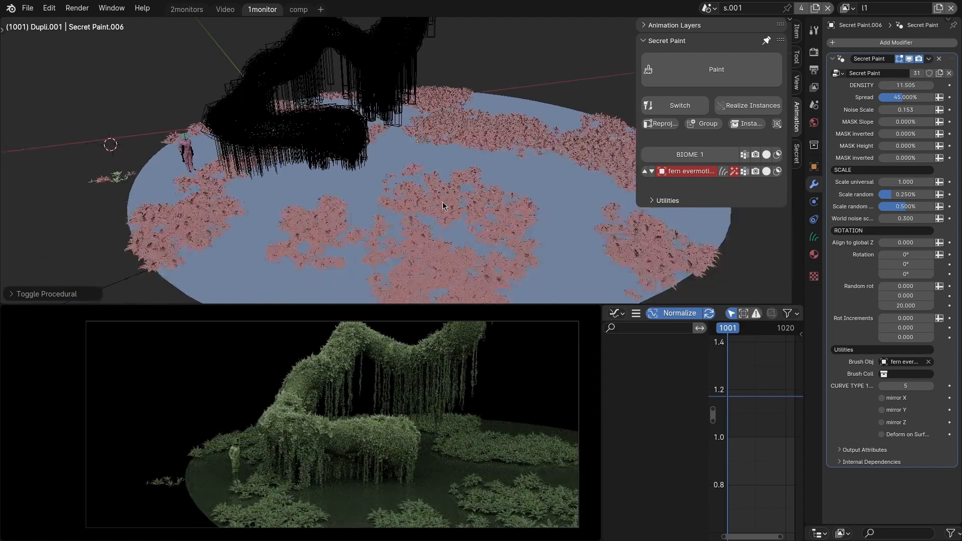
{"action": "left_click", "coordinate": [444, 205]}
{"action": "key", "text": "q"}
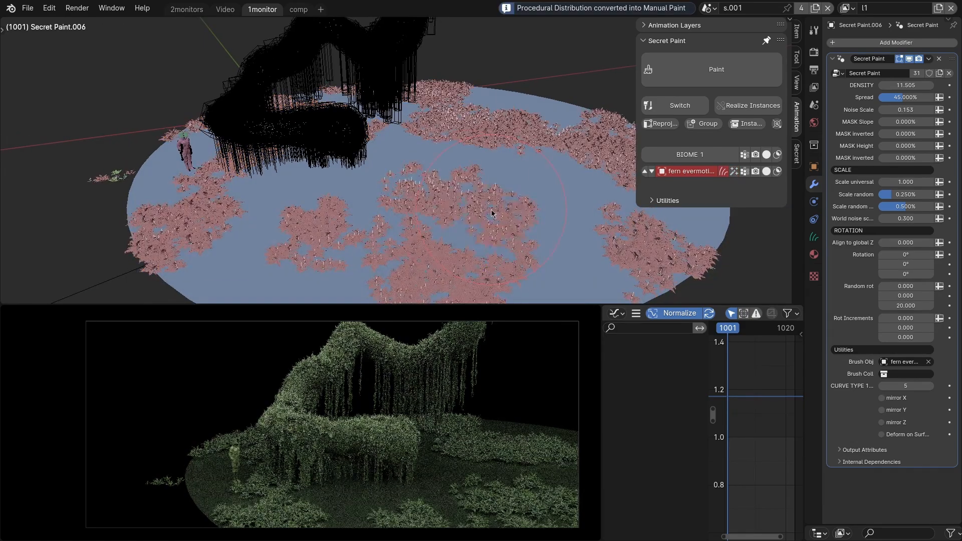
Reshape the fern patches at the centre and back of the ground with sculpt brush strokes.
{"action": "mouse_move", "coordinate": [491, 209]}
{"action": "left_mouse_down"}
{"action": "mouse_move", "coordinate": [513, 202]}
{"action": "mouse_move", "coordinate": [455, 210]}
{"action": "mouse_move", "coordinate": [441, 176]}
{"action": "left_mouse_up"}
{"action": "mouse_move", "coordinate": [493, 126]}
{"action": "left_mouse_down"}
{"action": "mouse_move", "coordinate": [507, 124]}
{"action": "mouse_move", "coordinate": [511, 135]}
{"action": "left_mouse_up"}
{"action": "left_click_drag", "start_coordinate": [525, 204], "coordinate": [574, 210]}
{"action": "mouse_move", "coordinate": [413, 197]}
{"action": "left_mouse_down"}
{"action": "mouse_move", "coordinate": [383, 196]}
{"action": "mouse_move", "coordinate": [400, 221]}
{"action": "mouse_move", "coordinate": [386, 242]}
{"action": "left_mouse_up"}
{"action": "middle_click_drag", "start_coordinate": [463, 461], "coordinate": [427, 452], "text": "shift"}
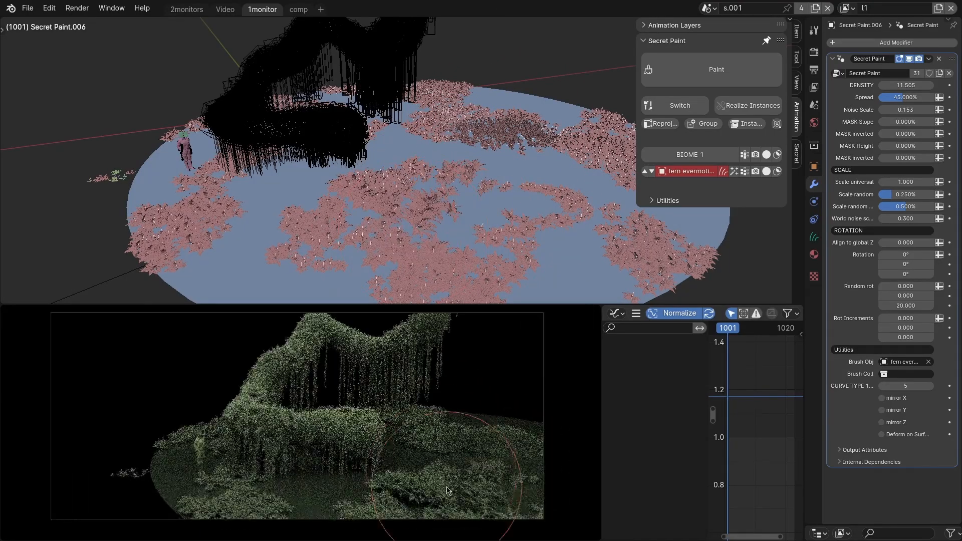
Erase the fern patches from the central area of the ground disk.
{"action": "scroll", "coordinate": [441, 478], "scroll_direction": "up", "scroll_amount": 2}
{"action": "middle_click_drag", "start_coordinate": [464, 143], "coordinate": [434, 229]}
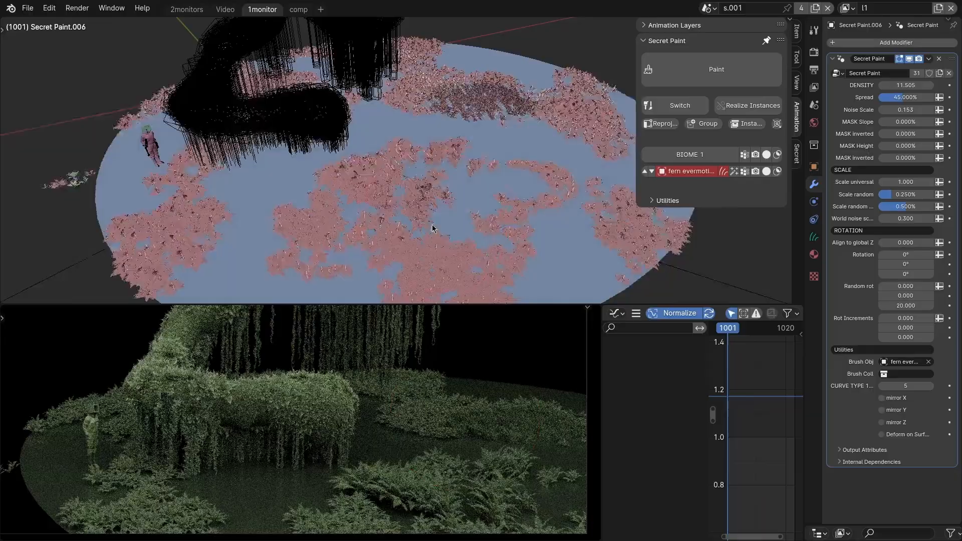
{"action": "scroll", "coordinate": [434, 228], "scroll_direction": "up", "scroll_amount": 4}
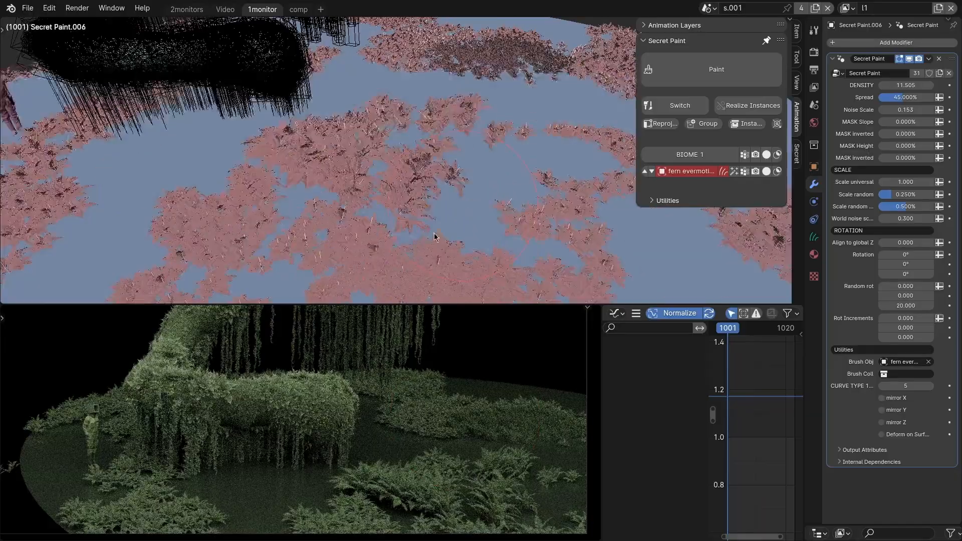
{"action": "left_click_drag", "start_coordinate": [450, 208], "coordinate": [420, 213]}
{"action": "scroll", "coordinate": [420, 212], "scroll_direction": "down", "scroll_amount": 2}
{"action": "mouse_move", "coordinate": [254, 245]}
{"action": "left_mouse_down", "text": "ctrl"}
{"action": "mouse_move", "coordinate": [365, 166]}
{"action": "mouse_move", "coordinate": [375, 198]}
{"action": "left_mouse_up", "text": "ctrl"}
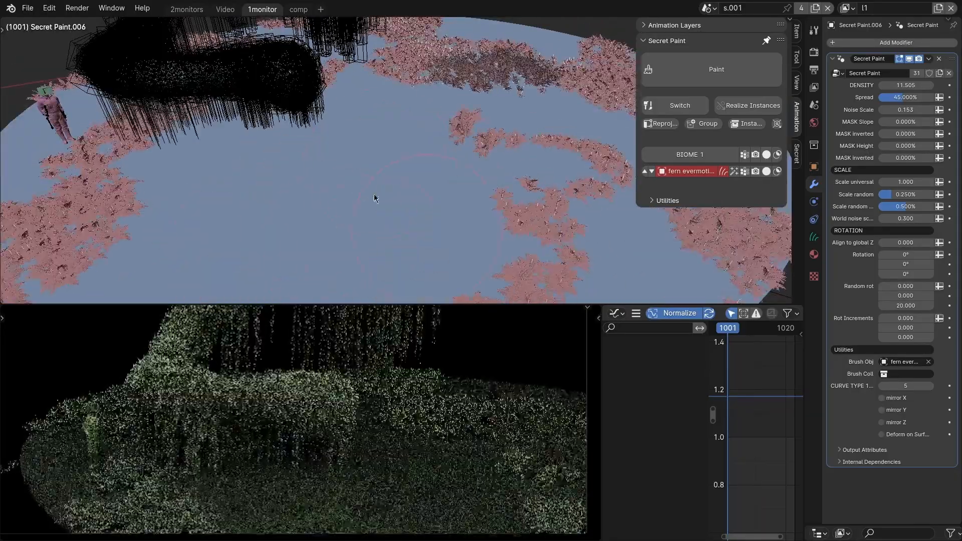
Paint new ferns on the ground beneath the hanging moss and near the character.
{"action": "left_click_drag", "start_coordinate": [278, 172], "coordinate": [207, 125]}
{"action": "scroll", "coordinate": [280, 150], "scroll_direction": "down", "scroll_amount": 3}
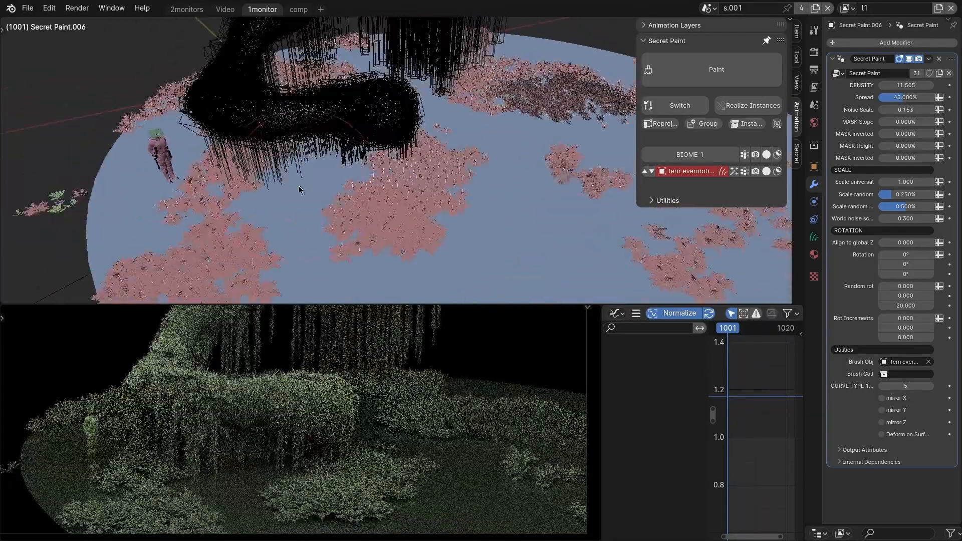
{"action": "scroll", "coordinate": [300, 150], "scroll_direction": "down", "scroll_amount": 3}
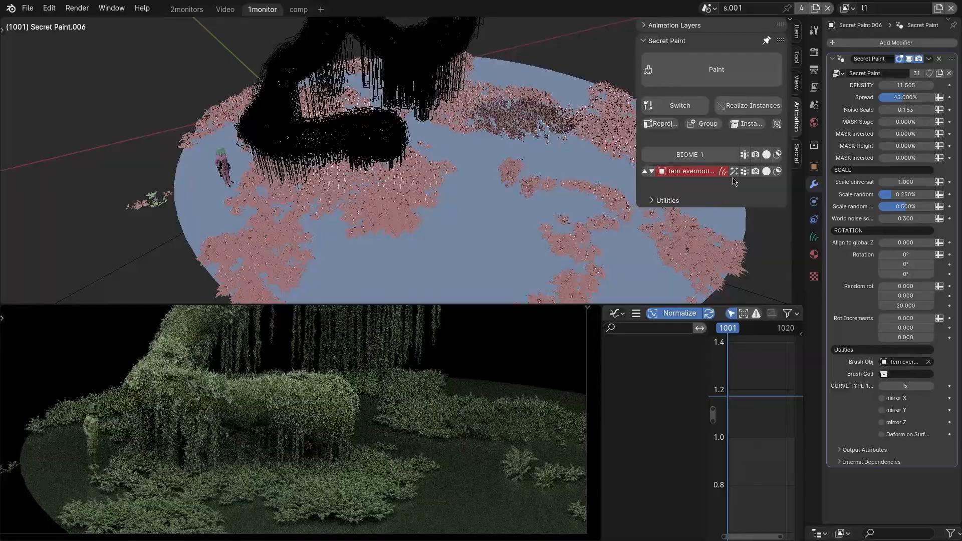
Switch the ferns to procedural distribution and set their spread to 53.276%.
{"action": "left_click", "coordinate": [775, 171]}
{"action": "mouse_move", "coordinate": [906, 85]}
{"action": "left_mouse_down"}
{"action": "mouse_move", "coordinate": [917, 85]}
{"action": "mouse_move", "coordinate": [906, 97]}
{"action": "mouse_move", "coordinate": [917, 97]}
{"action": "mouse_move", "coordinate": [899, 97]}
{"action": "left_mouse_up"}
{"action": "right_click", "coordinate": [918, 85]}
Convert the dense ferns to manual paint and erase them from the half of the ground away from the character.
{"action": "left_click", "coordinate": [721, 175]}
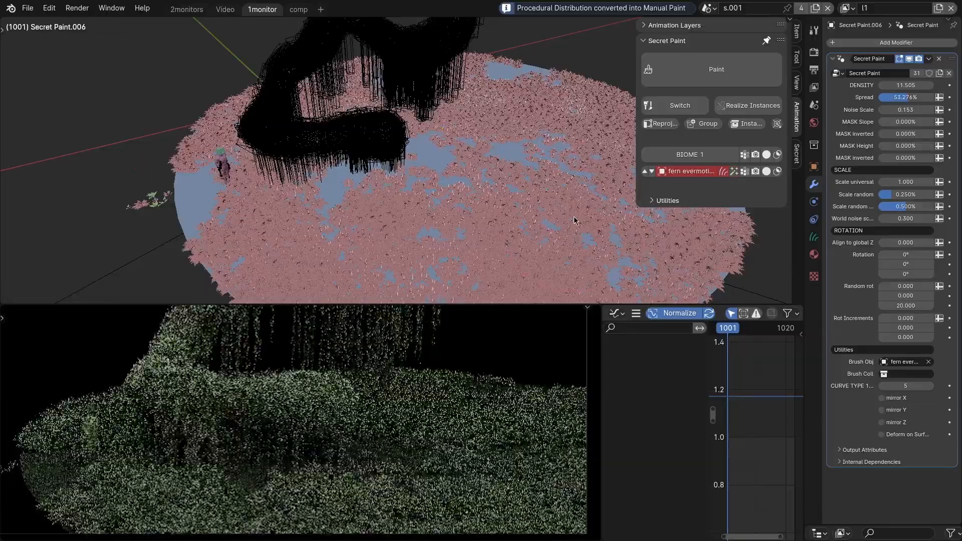
{"action": "scroll", "coordinate": [479, 220], "scroll_direction": "down", "scroll_amount": 1}
{"action": "mouse_move", "coordinate": [550, 235]}
{"action": "left_mouse_down"}
{"action": "mouse_move", "coordinate": [566, 153]}
{"action": "mouse_move", "coordinate": [397, 123]}
{"action": "mouse_move", "coordinate": [599, 239]}
{"action": "mouse_move", "coordinate": [475, 206]}
{"action": "left_mouse_up"}
Compare the ferns' procedural and manual distributions by toggling repeatedly between them.
{"action": "left_click", "coordinate": [735, 173]}
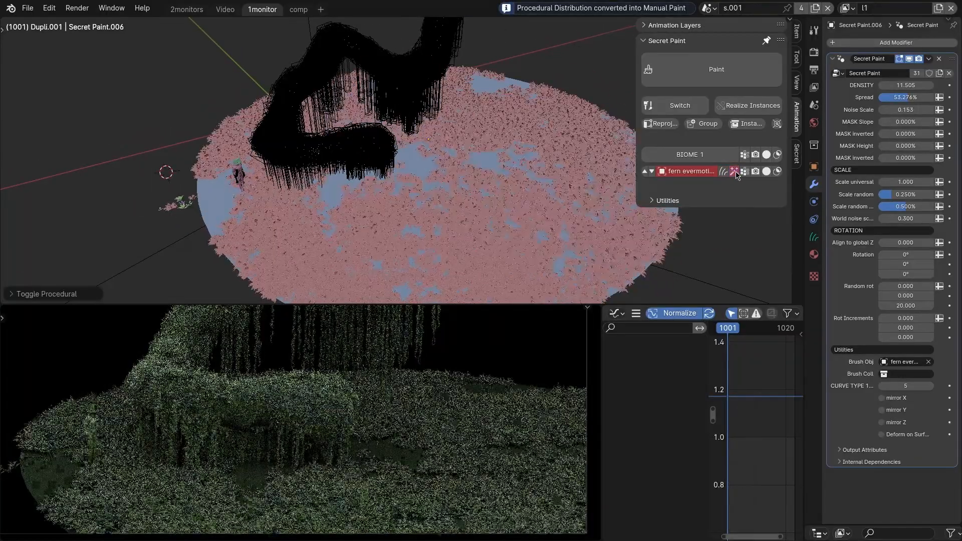
{"action": "left_click", "coordinate": [735, 173]}
{"action": "left_click", "coordinate": [735, 172]}
{"action": "left_click", "coordinate": [734, 173]}
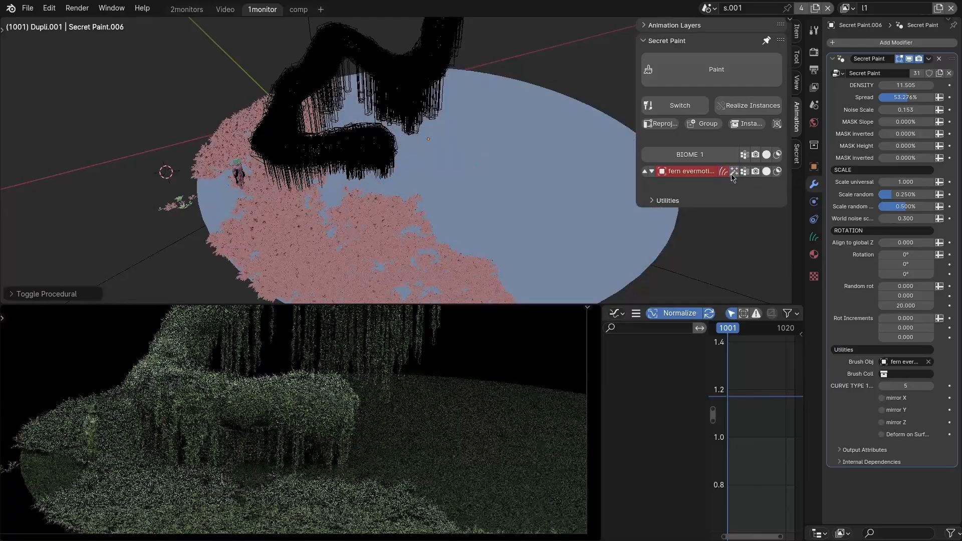
{"action": "left_click", "coordinate": [733, 172]}
{"action": "left_click", "coordinate": [733, 172]}
Return the ferns to procedural distribution, set spread to 42.448% and convert them to manual paint.
{"action": "left_click", "coordinate": [733, 173]}
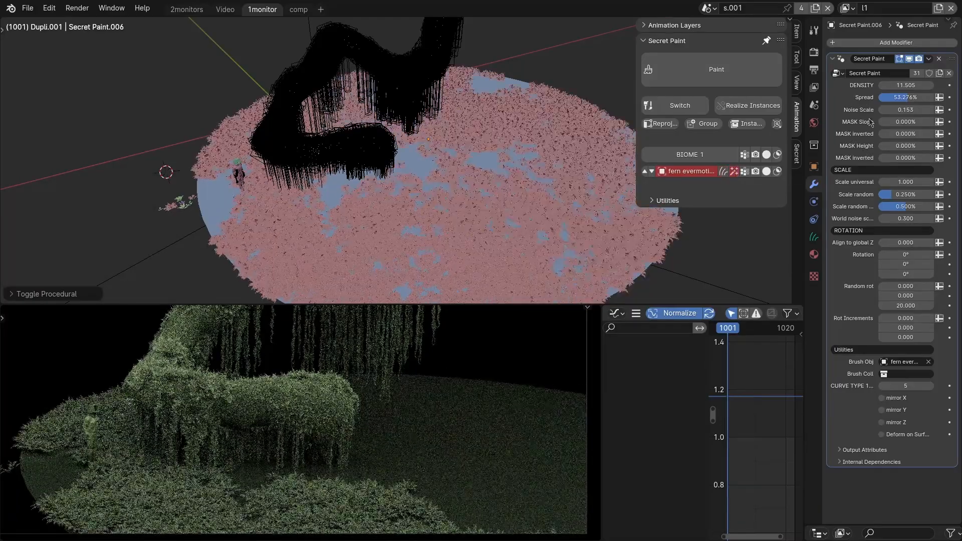
{"action": "left_click_drag", "start_coordinate": [911, 96], "coordinate": [894, 97]}
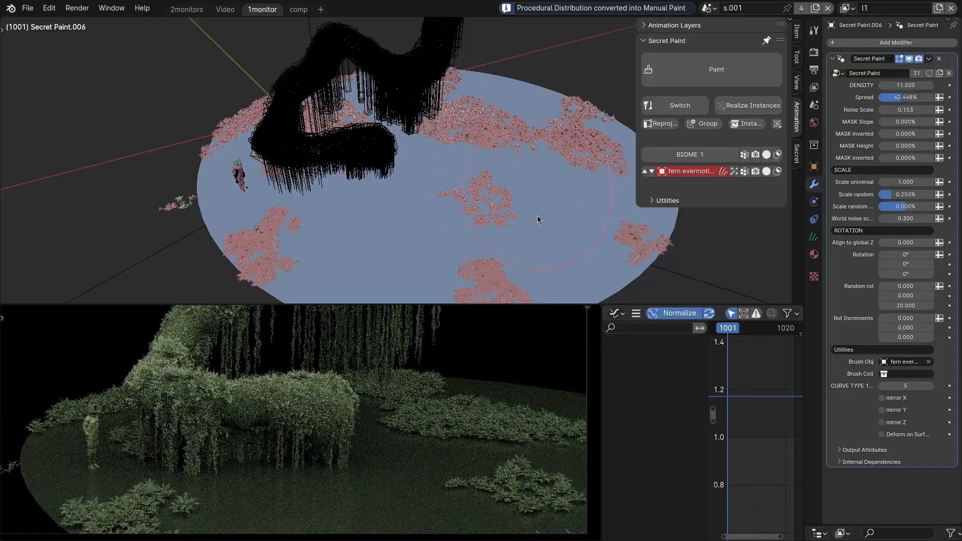
Paint additional ferns across the centre of the ground disk and return to Object Mode.
{"action": "mouse_move", "coordinate": [537, 219]}
{"action": "left_mouse_down"}
{"action": "mouse_move", "coordinate": [453, 200]}
{"action": "mouse_move", "coordinate": [498, 232]}
{"action": "mouse_move", "coordinate": [517, 210]}
{"action": "left_mouse_up"}
{"action": "key", "text": "ctrl+Tab"}
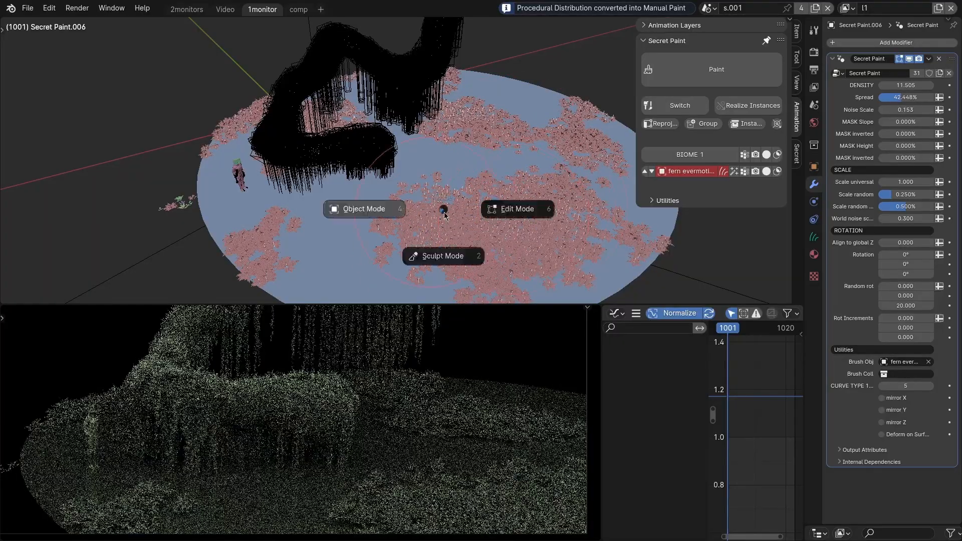
{"action": "left_click", "coordinate": [365, 209]}
Erase the ferns from the centre of the ground to open a clearing, and return to Object Mode.
{"action": "left_click", "coordinate": [532, 228]}
{"action": "middle_click_drag", "start_coordinate": [468, 225], "coordinate": [463, 207]}
{"action": "scroll", "coordinate": [459, 213], "scroll_direction": "up", "scroll_amount": 2}
{"action": "key", "text": "q"}
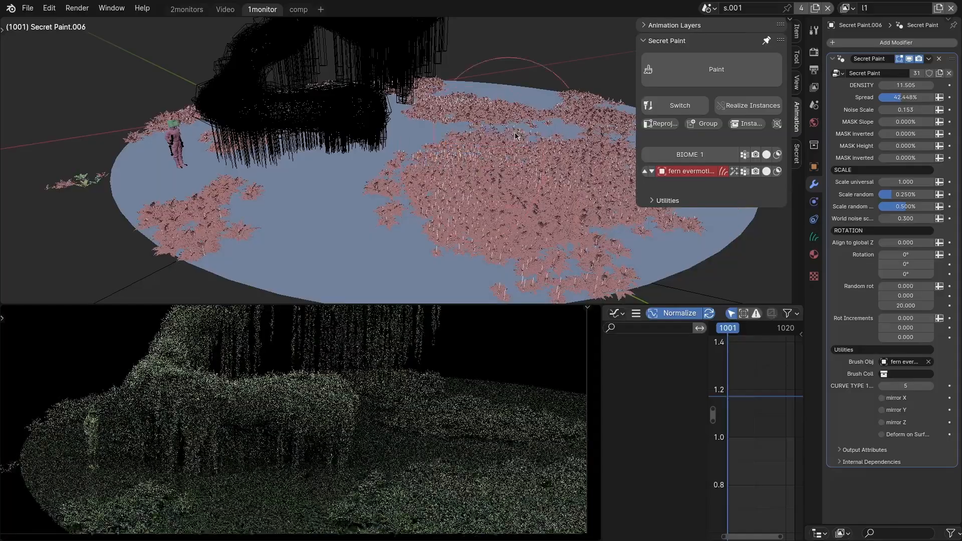
{"action": "left_click_drag", "start_coordinate": [388, 230], "coordinate": [493, 206], "text": "ctrl"}
{"action": "key", "text": "ctrl+Tab"}
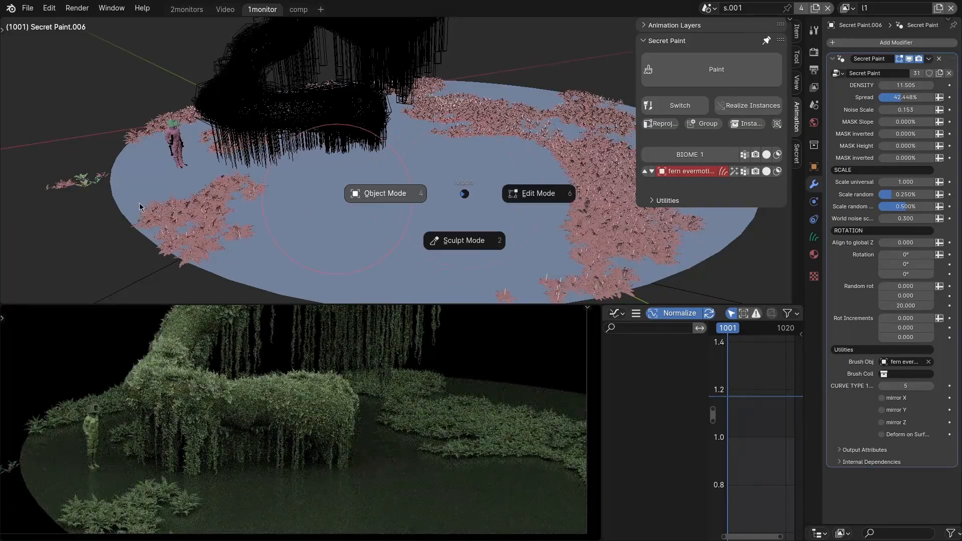
{"action": "left_click", "coordinate": [387, 193]}
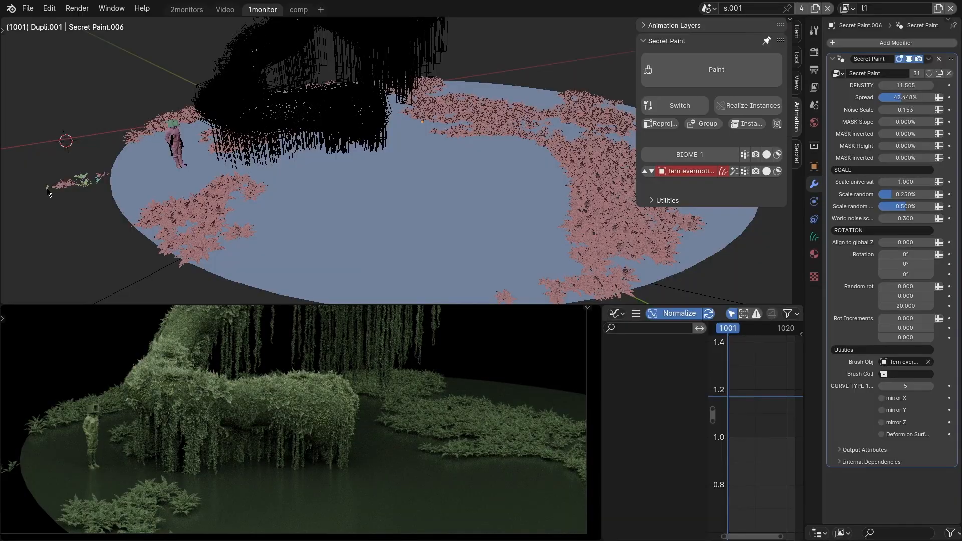
Paint the small outermost fern asset into the ground's bare clearing as a second layer, and switch back to the first fern layer.
{"action": "left_click", "coordinate": [48, 189]}
{"action": "left_click", "coordinate": [355, 218]}
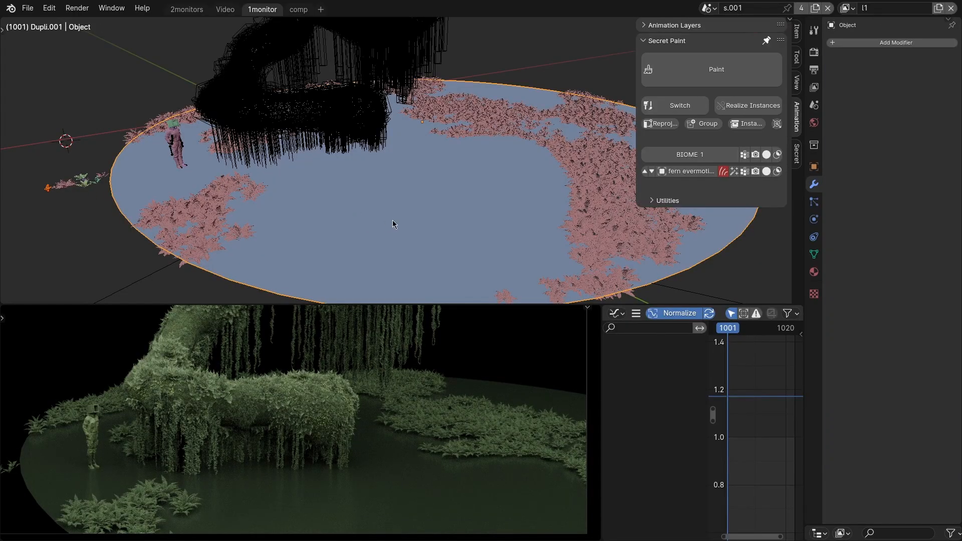
{"action": "key", "text": "q"}
{"action": "left_click_drag", "start_coordinate": [421, 221], "coordinate": [461, 196]}
{"action": "scroll", "coordinate": [471, 212], "scroll_direction": "up", "scroll_amount": 5}
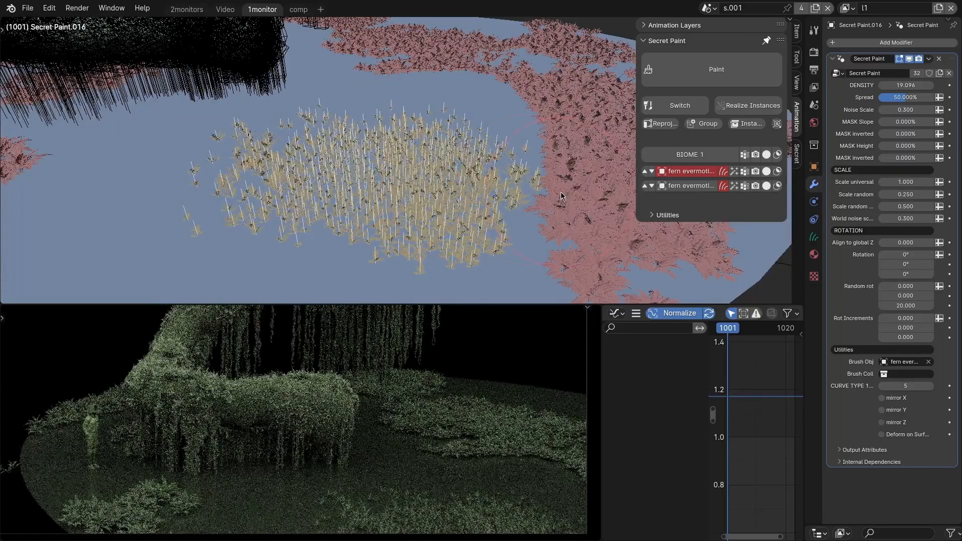
{"action": "key", "text": "alt+q"}
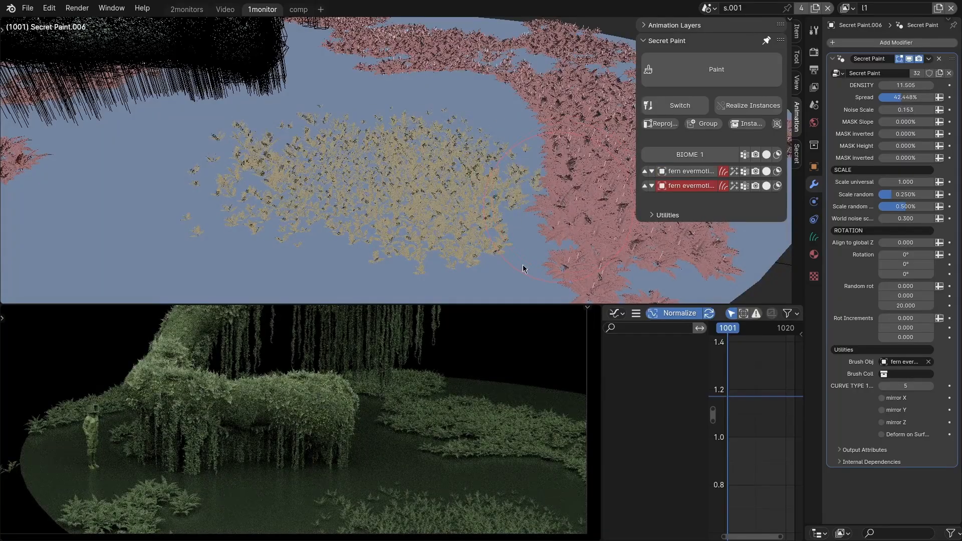
Paint more of the first fern layer into the clearing, then switch to the small-plant layer and fill the remaining patch.
{"action": "left_click_drag", "start_coordinate": [522, 264], "coordinate": [514, 126]}
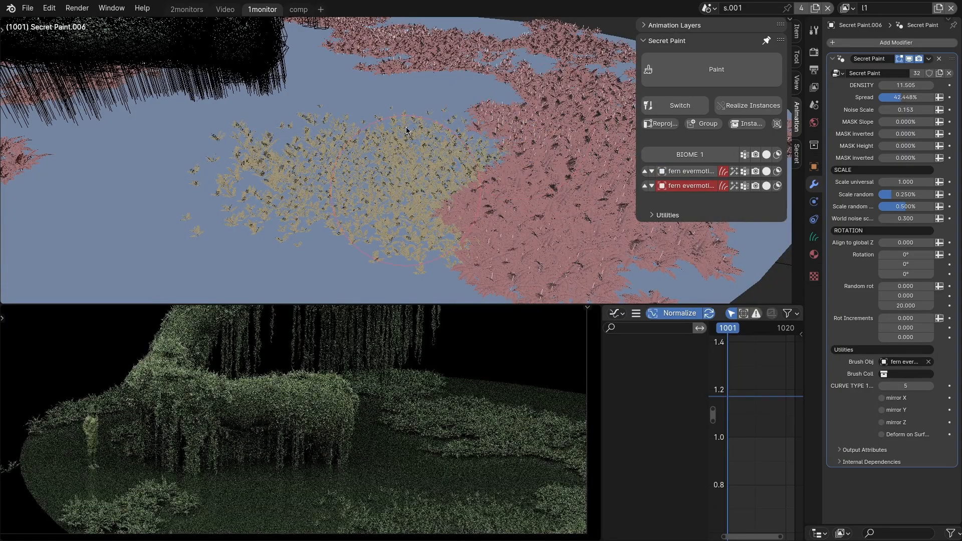
{"action": "key", "text": "alt+q"}
{"action": "mouse_move", "coordinate": [405, 123]}
{"action": "left_mouse_down"}
{"action": "mouse_move", "coordinate": [326, 135]}
{"action": "mouse_move", "coordinate": [269, 226]}
{"action": "left_mouse_up"}
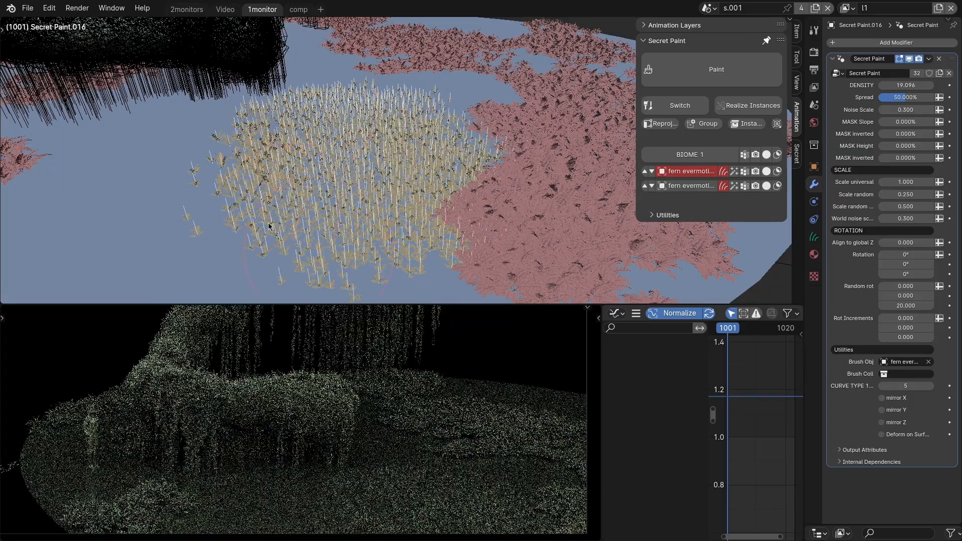
Swap the ground layer's scattered plant for the Fern Truevfx asset, then for the broad-leaved GS Forest plant.
{"action": "scroll", "coordinate": [368, 199], "scroll_direction": "down", "scroll_amount": 5}
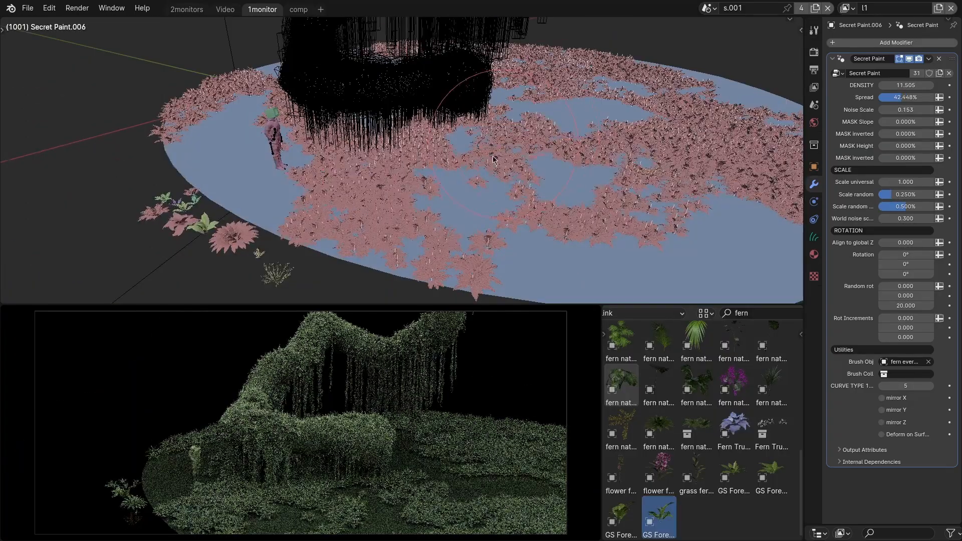
{"action": "scroll", "coordinate": [339, 167], "scroll_direction": "up", "scroll_amount": 1}
{"action": "scroll", "coordinate": [305, 156], "scroll_direction": "down", "scroll_amount": 2}
{"action": "middle_click_drag", "start_coordinate": [241, 221], "coordinate": [353, 213]}
{"action": "scroll", "coordinate": [264, 228], "scroll_direction": "up", "scroll_amount": 3}
{"action": "scroll", "coordinate": [337, 220], "scroll_direction": "down", "scroll_amount": 2}
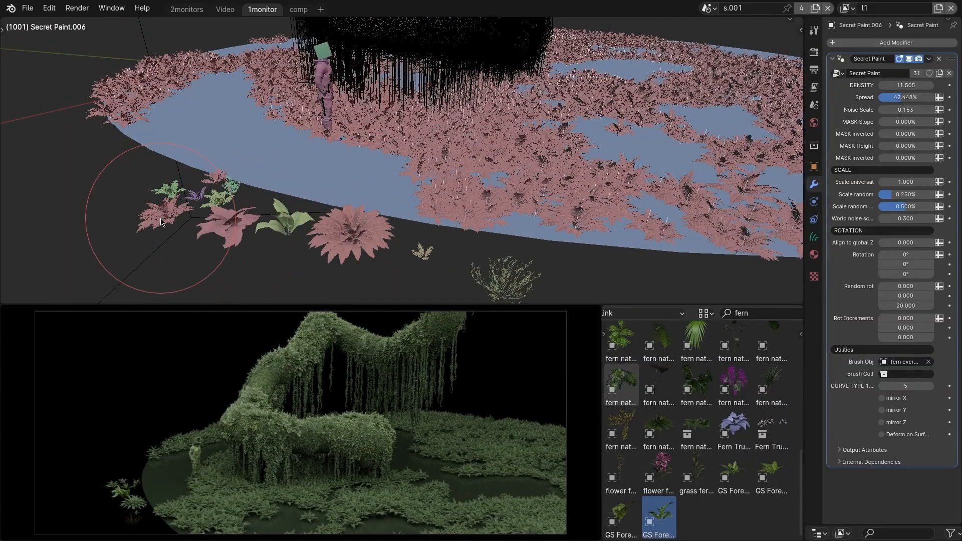
{"action": "key", "text": "alt+q"}
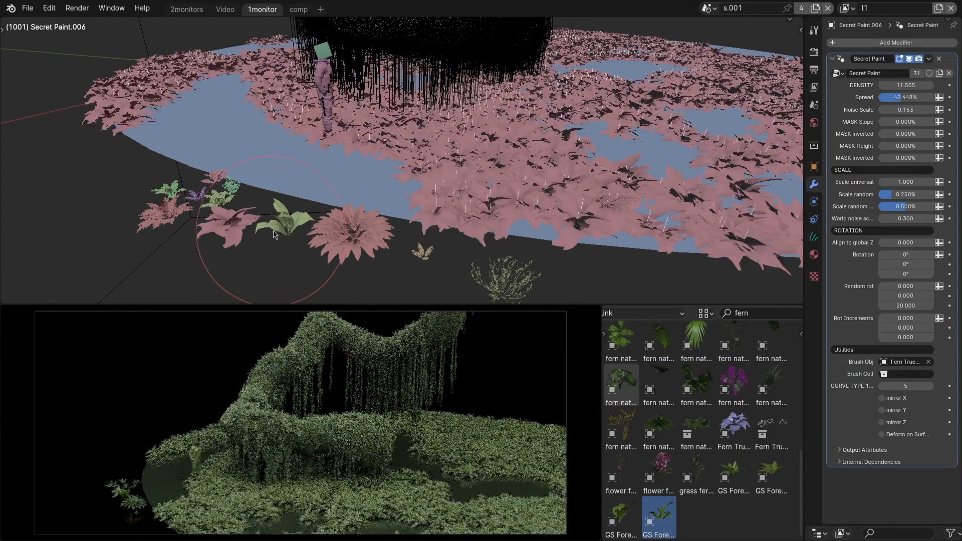
{"action": "key", "text": "alt+q"}
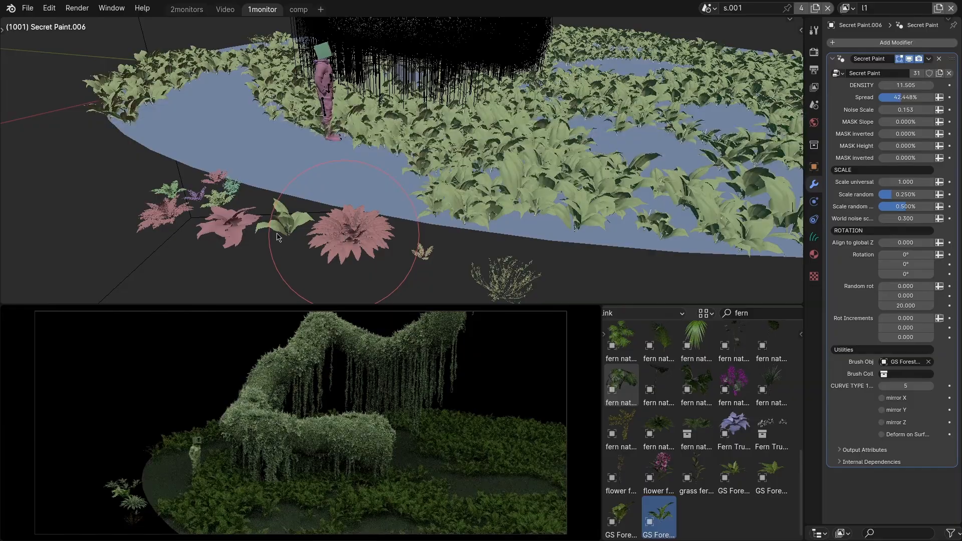
Swap the layer's plant for Fern Truevfx, the small fern evermotion asset and the large fern nature rosette in turn.
{"action": "key", "text": "alt+q"}
{"action": "key", "text": "alt+q"}
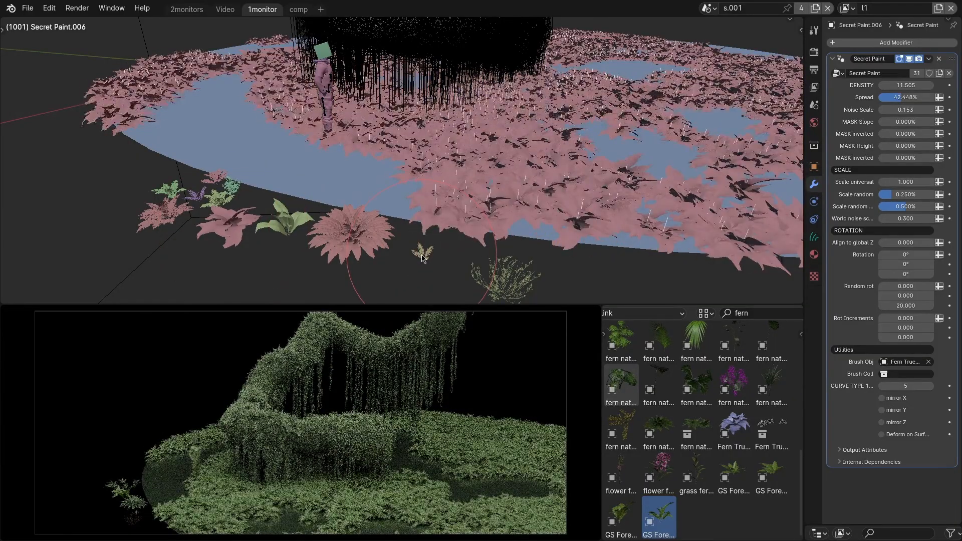
{"action": "key", "text": "alt+q"}
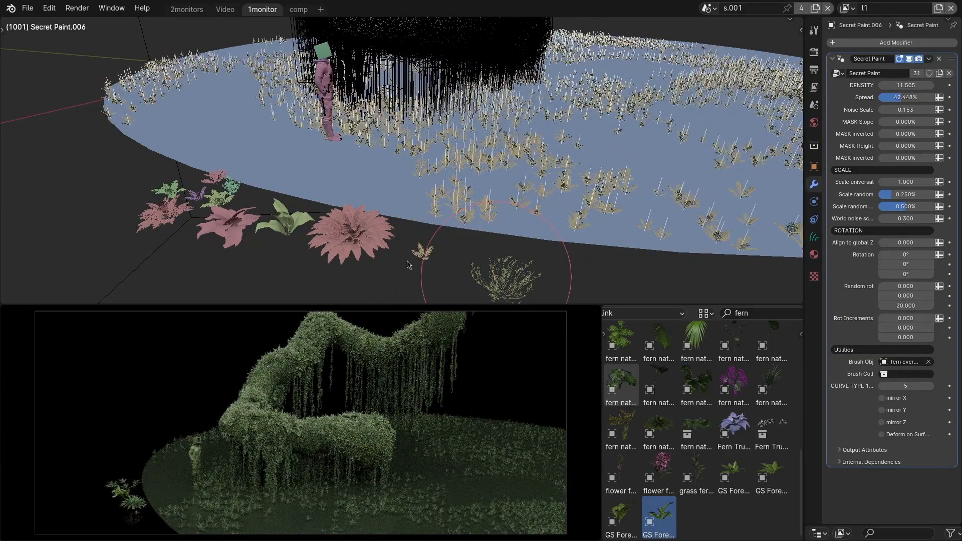
{"action": "key", "text": "alt+q"}
Try the GS Forest, fern evermotion and fern nature plants on the layer, then restore the fern evermotion asset.
{"action": "key", "text": "alt+q"}
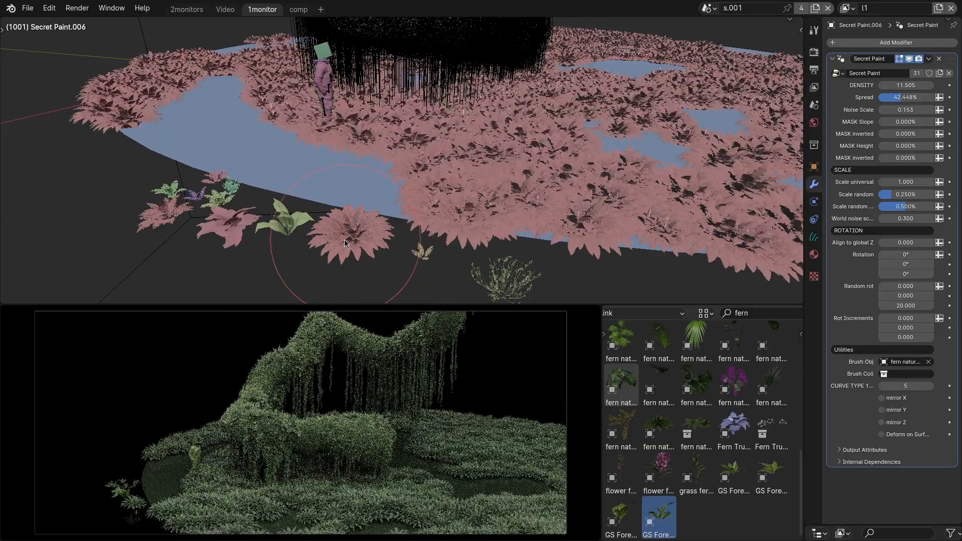
{"action": "key", "text": "alt+q"}
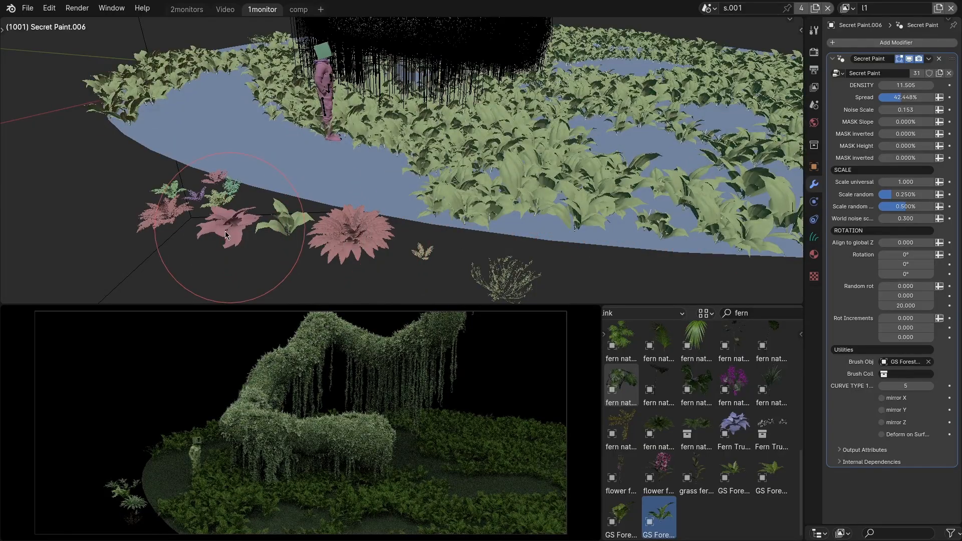
{"action": "key", "text": "alt+q"}
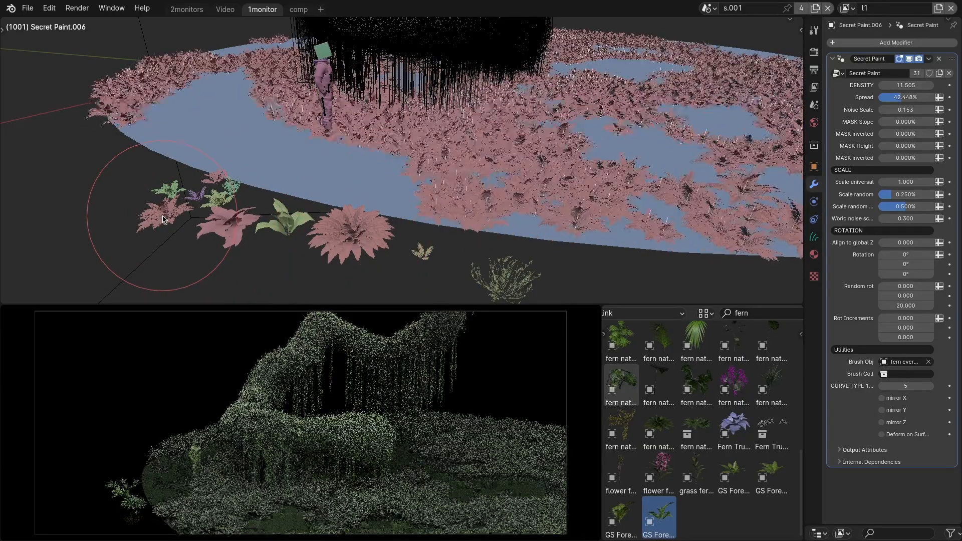
{"action": "key", "text": "alt+q"}
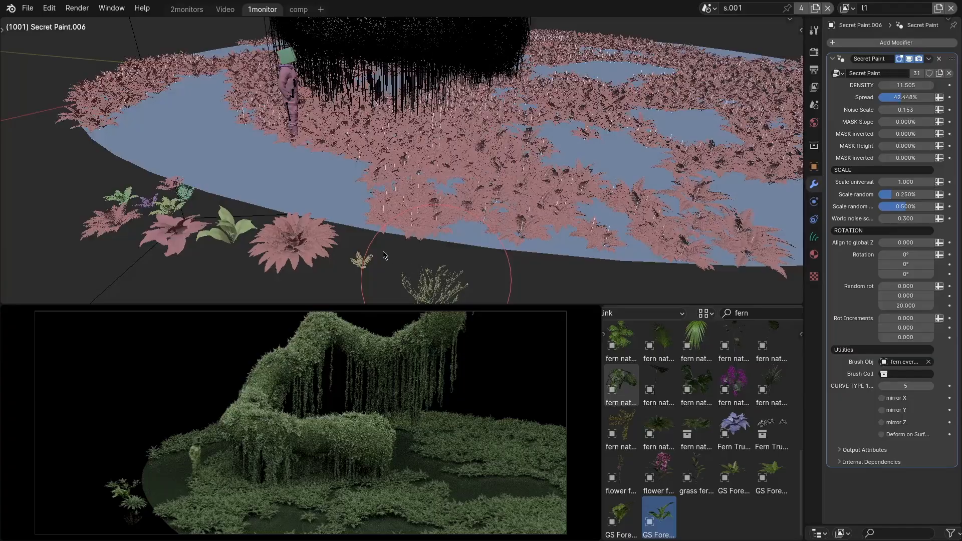
{"action": "key", "text": "alt+q"}
{"action": "key", "text": "alt+q"}
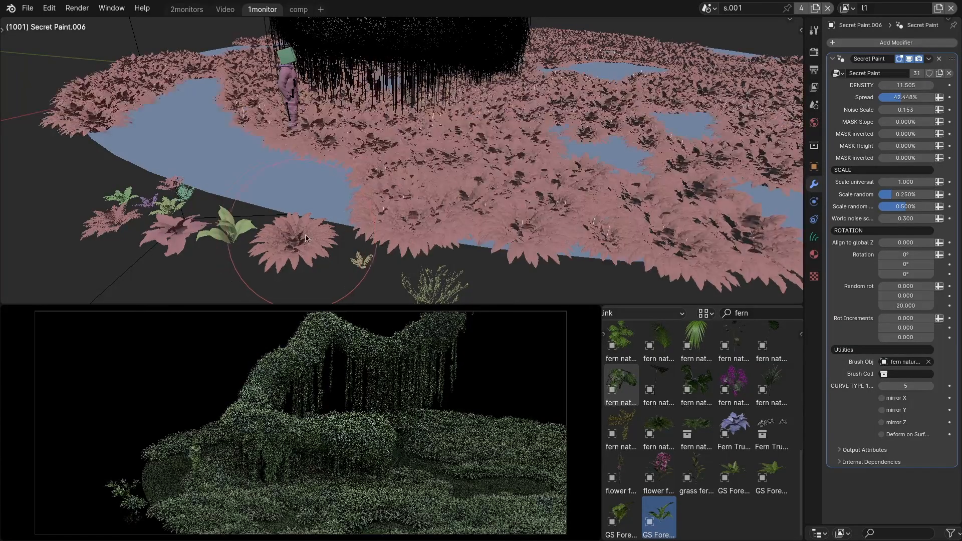
{"action": "middle_click_drag", "start_coordinate": [473, 184], "coordinate": [435, 195], "text": "shift"}
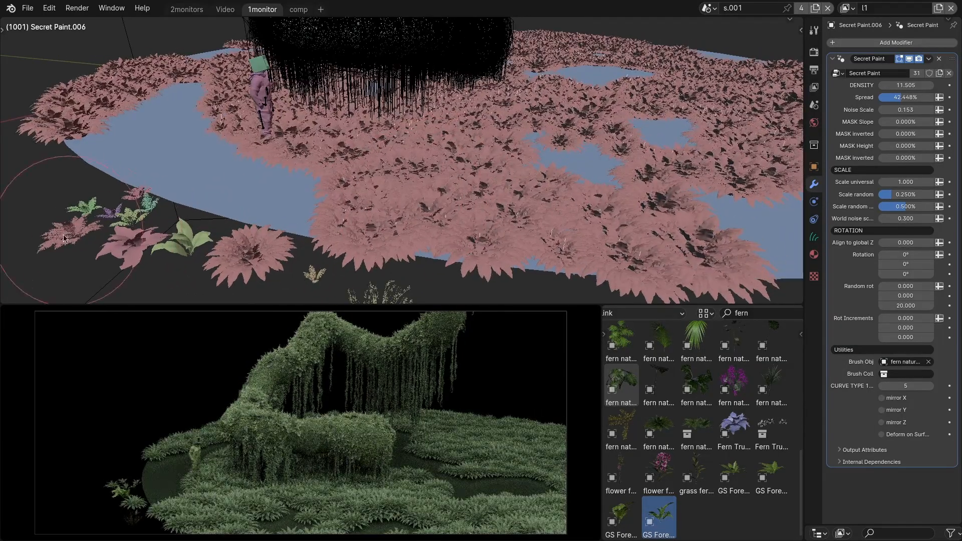
{"action": "key", "text": "alt+q"}
Search the asset library for "rock" and paint a branching GS Rockplain plant over the front and centre of the disk.
{"action": "middle_click_drag", "start_coordinate": [519, 185], "coordinate": [401, 234]}
{"action": "key", "text": "ctrl+f"}
{"action": "type", "text": "rock"}
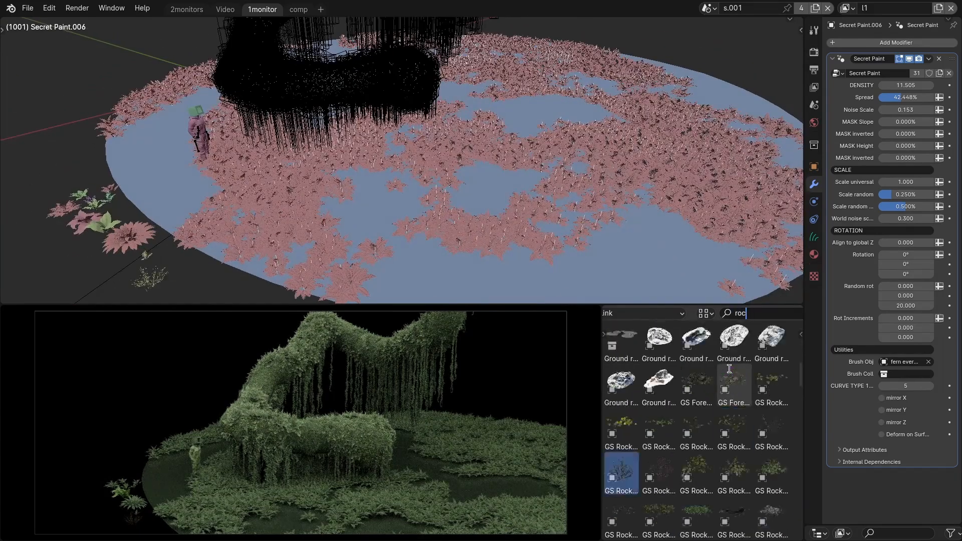
{"action": "key", "text": "Return"}
{"action": "scroll", "coordinate": [698, 476], "scroll_direction": "down", "scroll_amount": 3}
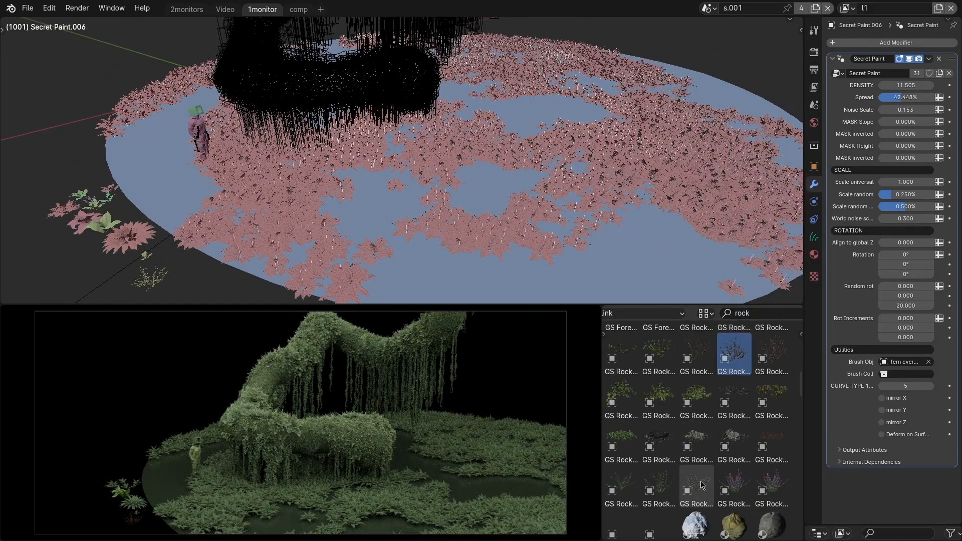
{"action": "left_click", "coordinate": [700, 483]}
{"action": "key", "text": "q"}
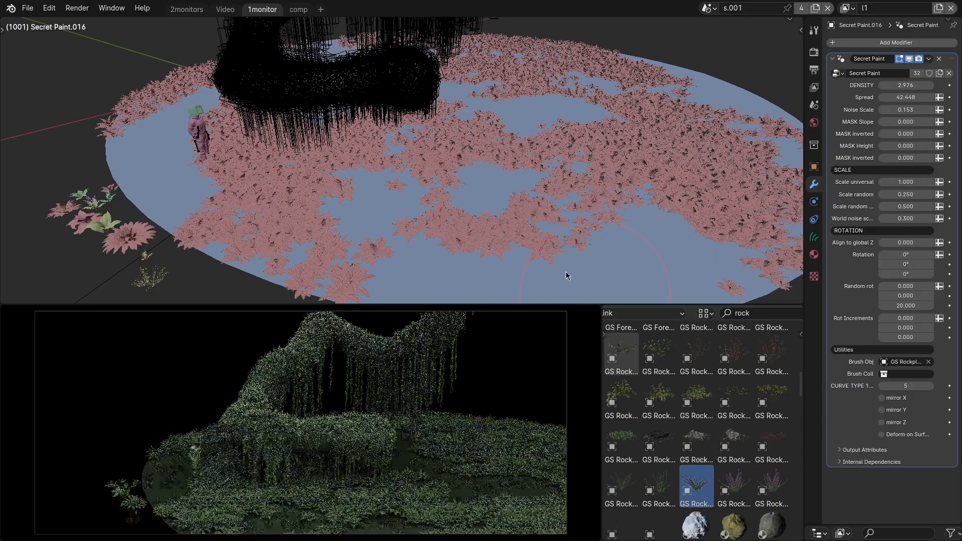
{"action": "mouse_move", "coordinate": [408, 255]}
{"action": "left_mouse_down"}
{"action": "mouse_move", "coordinate": [489, 243]}
{"action": "mouse_move", "coordinate": [509, 182]}
{"action": "left_mouse_up"}
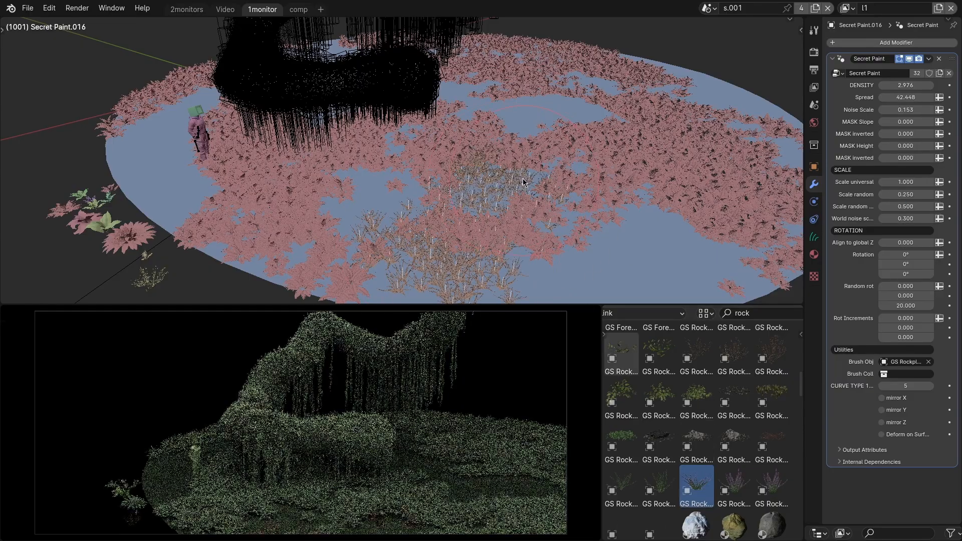
Choose a different GS Rock plant and paint it into the clearing behind the centre of the disk.
{"action": "scroll", "coordinate": [725, 429], "scroll_direction": "down", "scroll_amount": 2}
{"action": "left_click", "coordinate": [653, 431]}
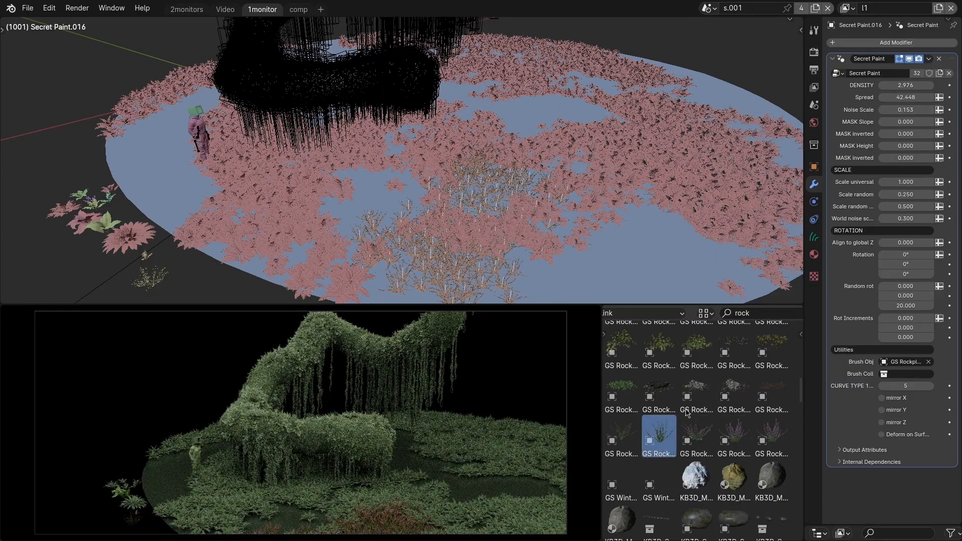
{"action": "key", "text": "q"}
{"action": "left_click_drag", "start_coordinate": [511, 112], "coordinate": [590, 111]}
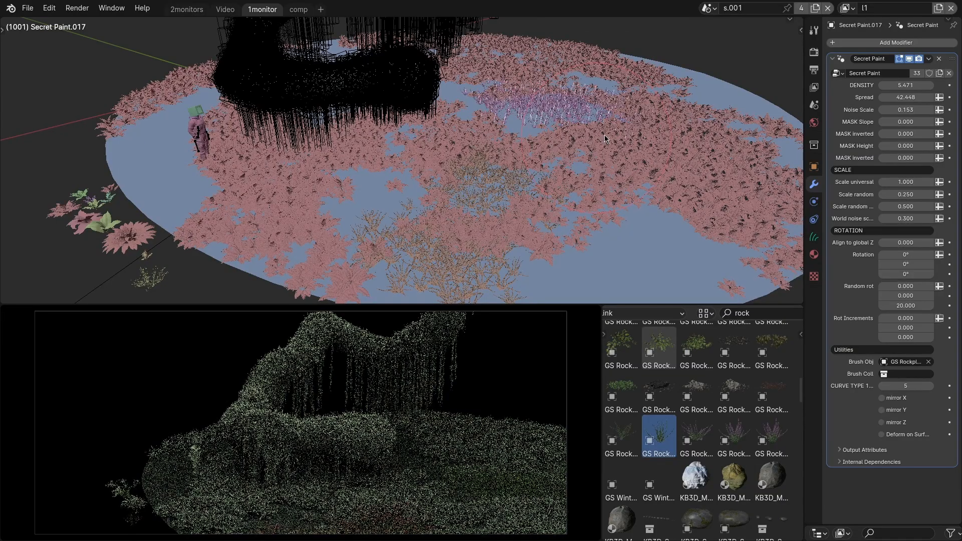
Replace the plants of the existing ground layers with other GS Rock assets from the library.
{"action": "scroll", "coordinate": [609, 235], "scroll_direction": "up", "scroll_amount": 2}
{"action": "left_click", "coordinate": [697, 347]}
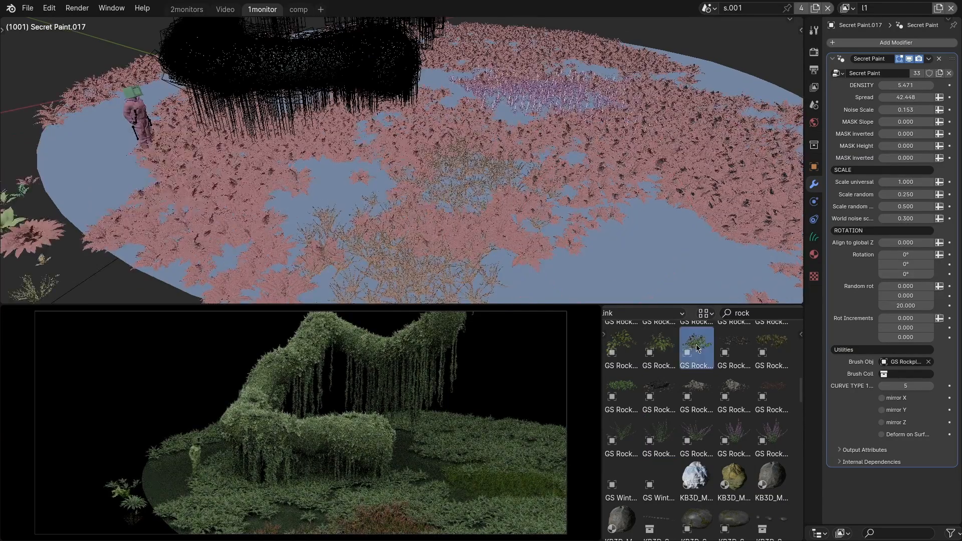
{"action": "key", "text": "alt+q"}
{"action": "left_click", "coordinate": [666, 348]}
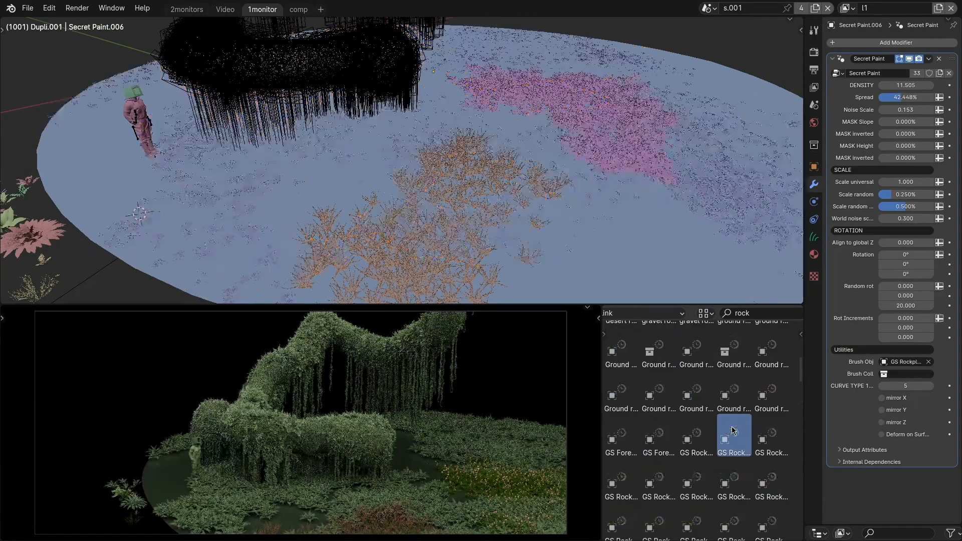
{"action": "left_click", "coordinate": [771, 440]}
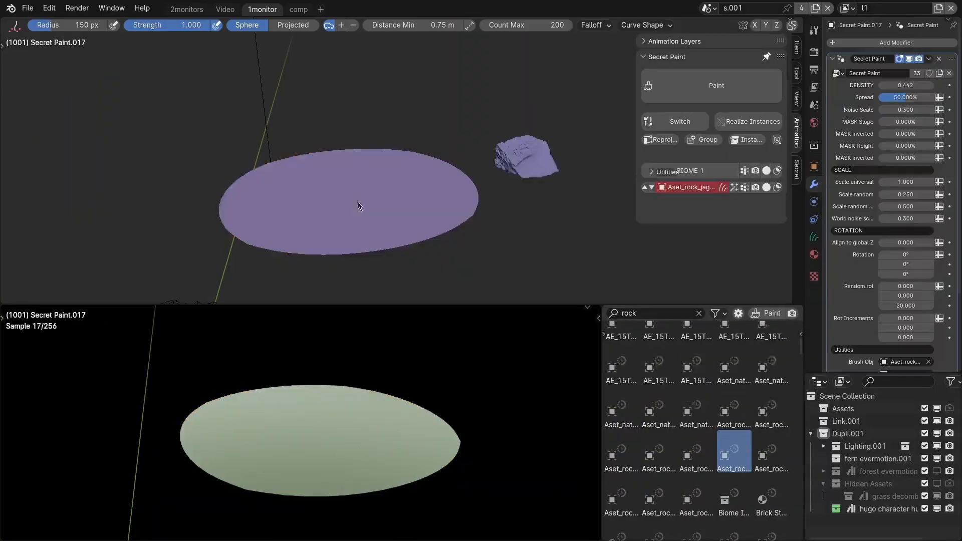
Paint the jagged Aset_rock asset on one half of the small disk and the Aset_rock_S asset on the other, then leave painting.
{"action": "left_click", "coordinate": [285, 165]}
{"action": "left_click", "coordinate": [696, 493]}
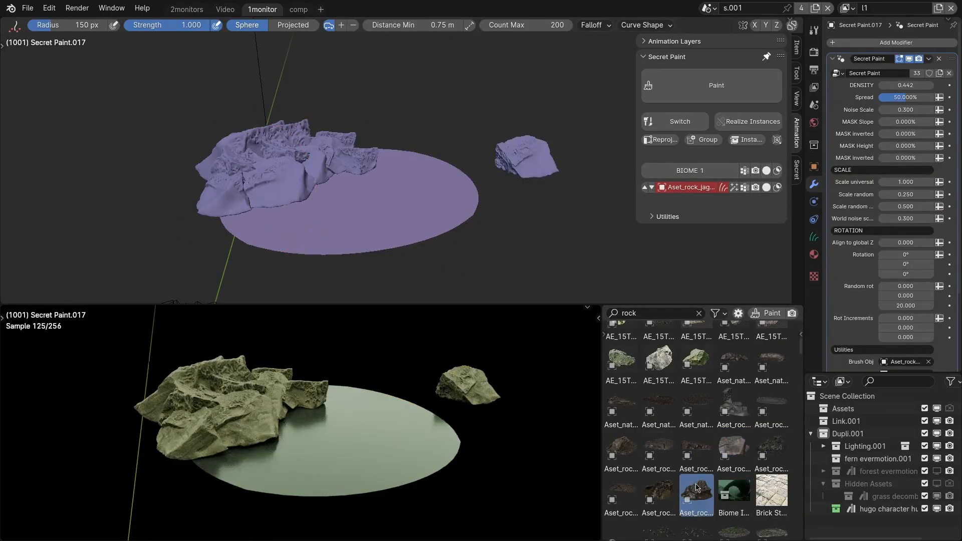
{"action": "key", "text": "q"}
{"action": "left_click", "coordinate": [402, 187]}
{"action": "key", "text": "q"}
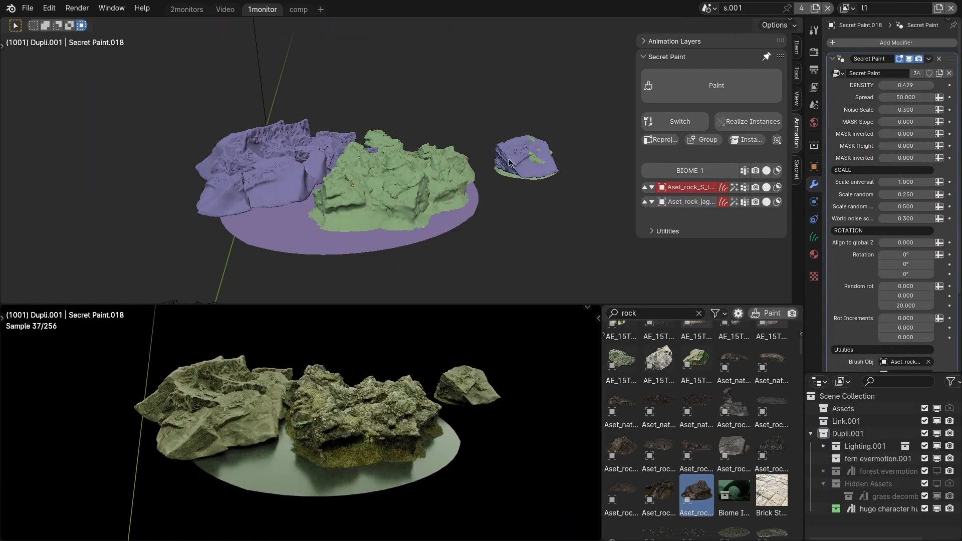
Move the imported source rock that lies beside the painted disk.
{"action": "left_click", "coordinate": [521, 169]}
{"action": "key", "text": "g"}
{"action": "left_click", "coordinate": [571, 186]}
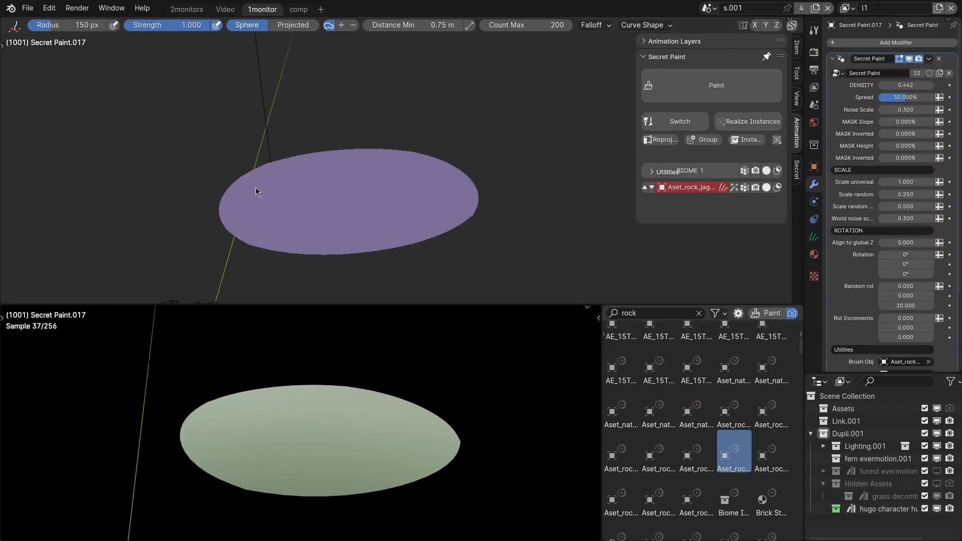
Cover the empty disk again with painted jagged rocks and a second layer of Aset_rock_S rocks, and return to Object Mode.
{"action": "left_click", "coordinate": [266, 180]}
{"action": "left_click", "coordinate": [734, 450]}
{"action": "left_click", "coordinate": [696, 491]}
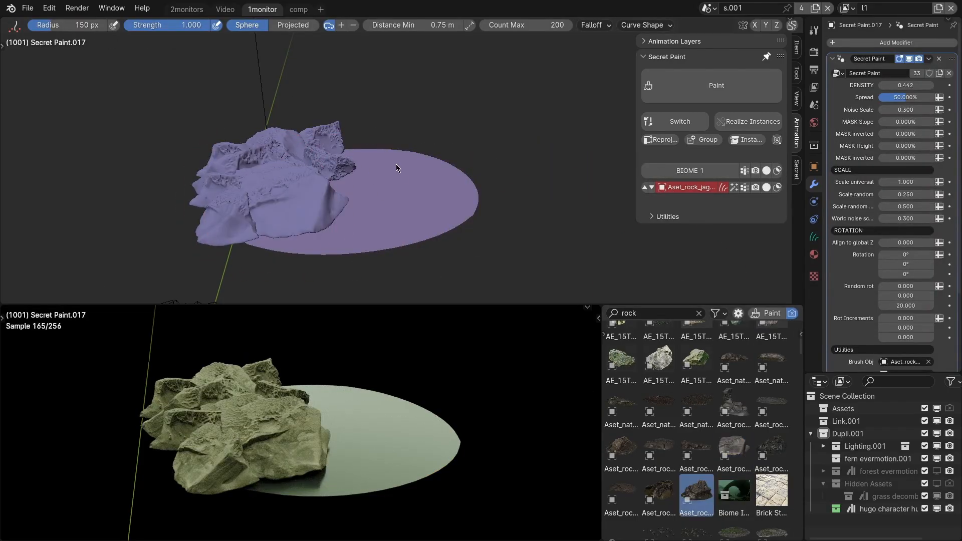
{"action": "key", "text": "q"}
{"action": "mouse_move", "coordinate": [396, 168]}
{"action": "left_mouse_down"}
{"action": "mouse_move", "coordinate": [399, 184]}
{"action": "mouse_move", "coordinate": [464, 196]}
{"action": "left_mouse_up"}
{"action": "key", "text": "ctrl+Tab"}
{"action": "left_click", "coordinate": [346, 196]}
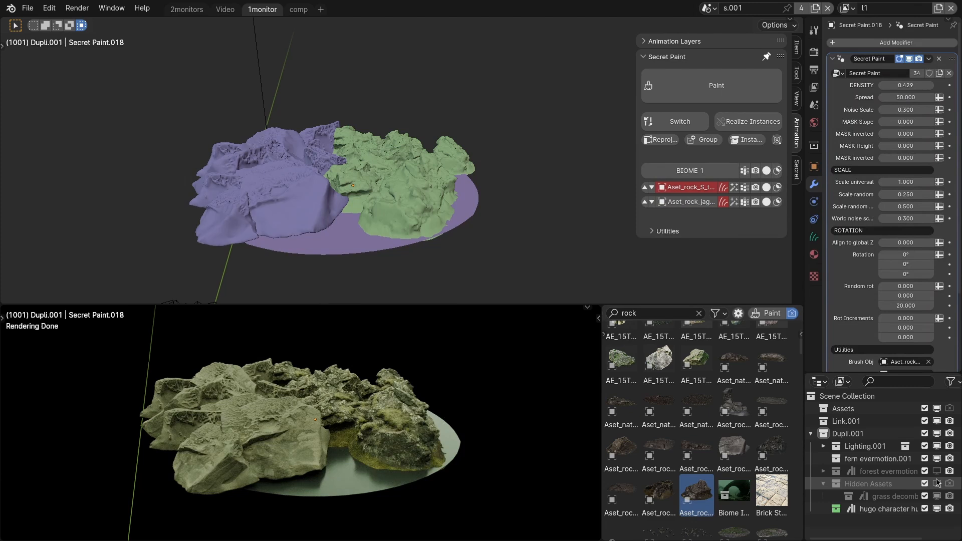
Show the Hidden Assets collection in the viewport and start moving the source rock beside the disk.
{"action": "left_click", "coordinate": [937, 482]}
{"action": "left_click", "coordinate": [936, 483]}
{"action": "left_click", "coordinate": [936, 483]}
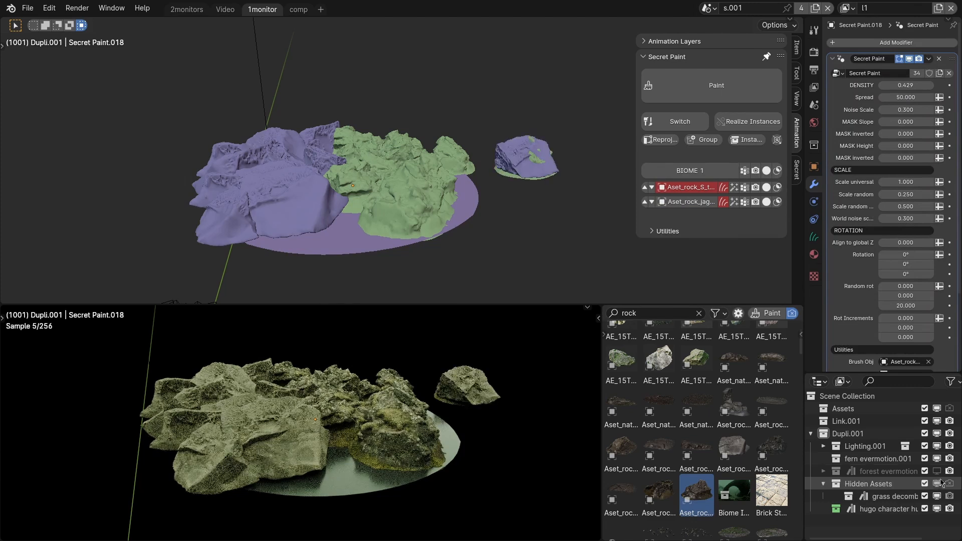
{"action": "left_click", "coordinate": [518, 175]}
{"action": "key", "text": "g"}
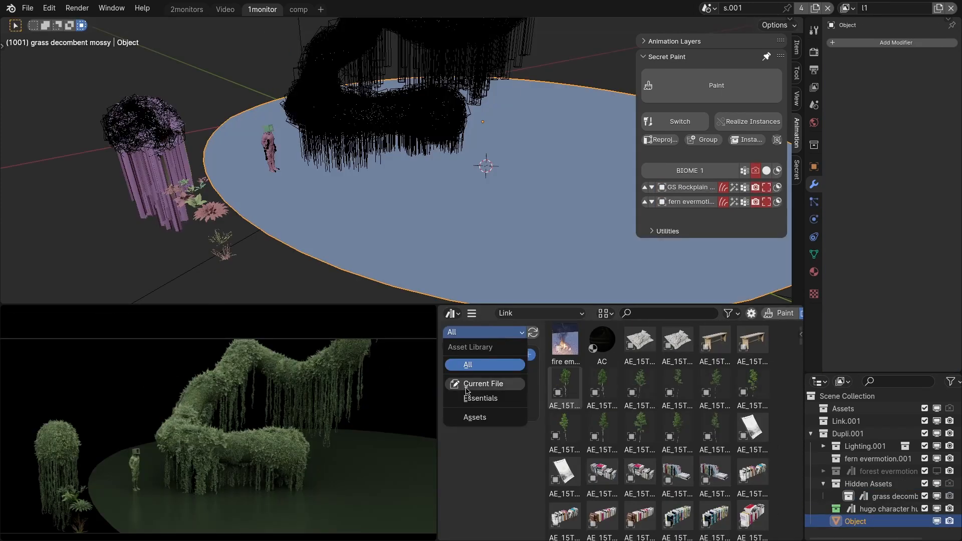
Limit the asset library to Current File and paint the fern evermotion collection across the middle of the ground disk.
{"action": "left_click", "coordinate": [480, 384]}
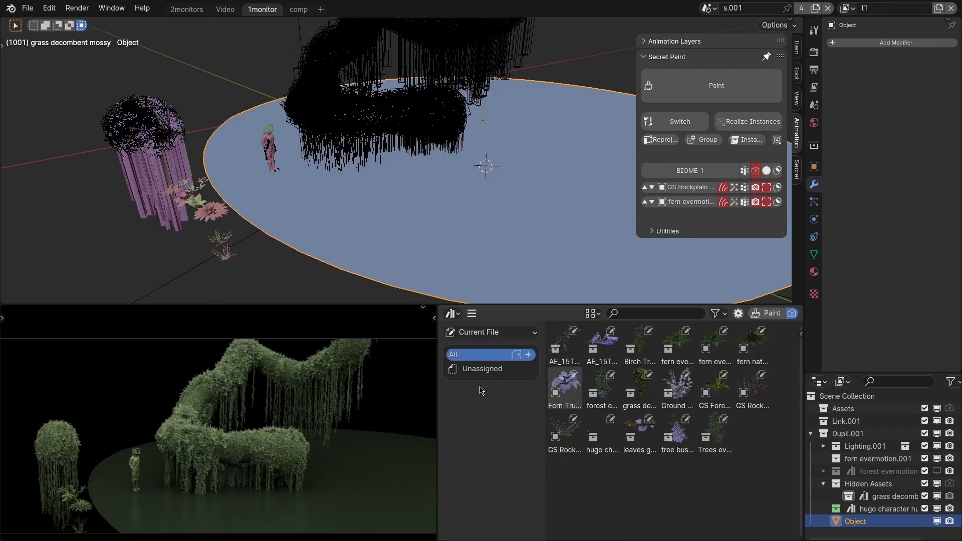
{"action": "left_click", "coordinate": [678, 346]}
{"action": "mouse_move", "coordinate": [481, 213]}
{"action": "left_mouse_down"}
{"action": "mouse_move", "coordinate": [451, 255]}
{"action": "mouse_move", "coordinate": [350, 249]}
{"action": "left_mouse_up"}
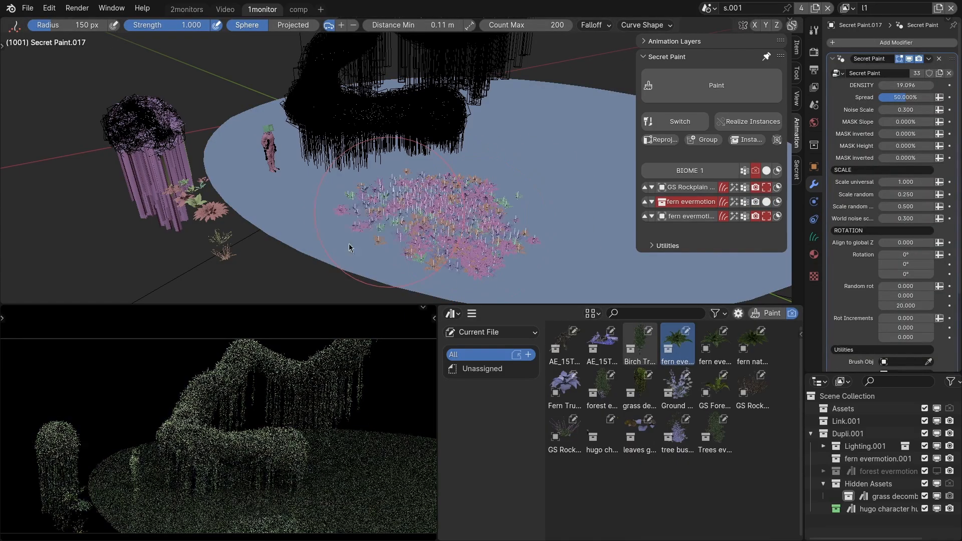
Paint the Fern Truevfx asset as a new layer beside the mixed fern patch.
{"action": "left_click", "coordinate": [564, 387]}
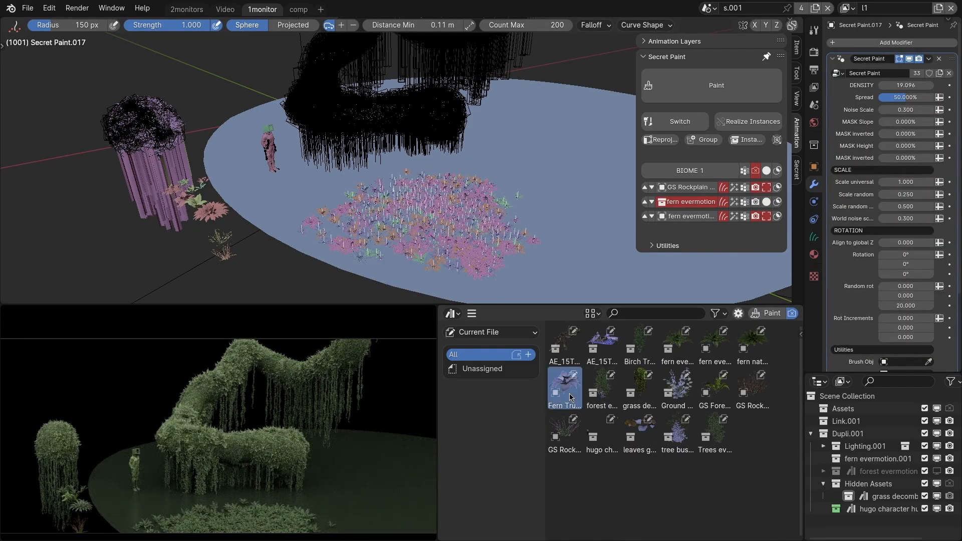
{"action": "left_click_drag", "start_coordinate": [572, 252], "coordinate": [583, 235]}
{"action": "middle_click_drag", "start_coordinate": [507, 230], "coordinate": [419, 235], "text": "shift"}
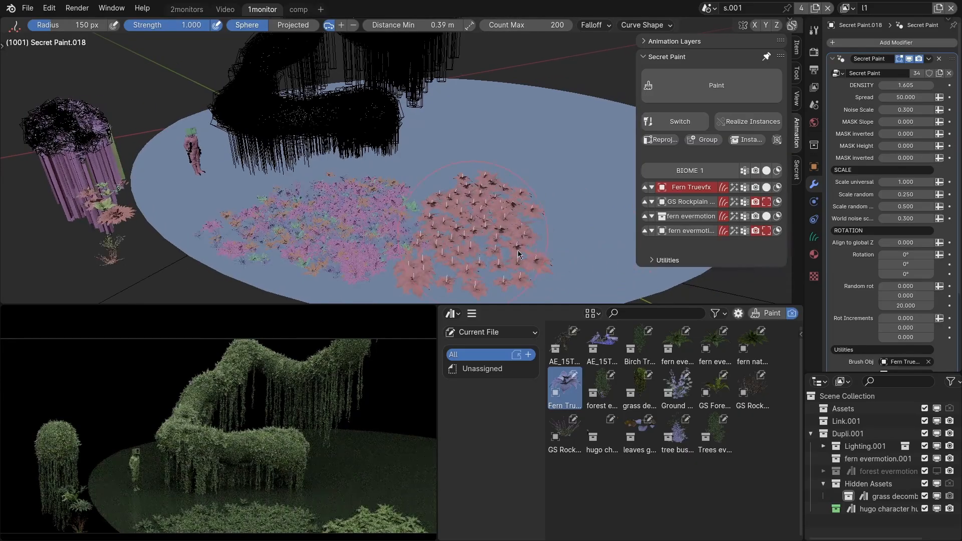
Paint the fern nature plant asset as a new layer on the empty disk area behind the fern patches.
{"action": "left_click", "coordinate": [752, 345]}
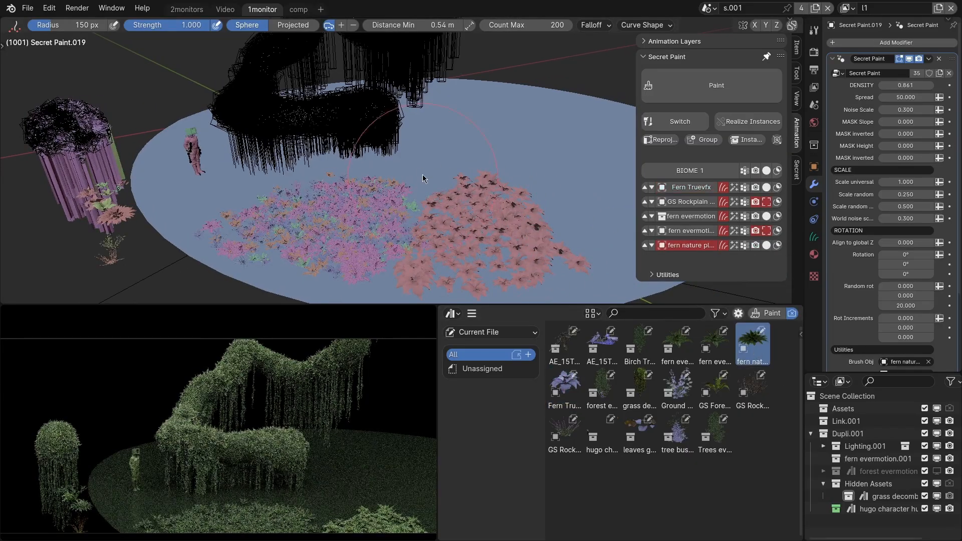
{"action": "left_click_drag", "start_coordinate": [420, 178], "coordinate": [302, 155]}
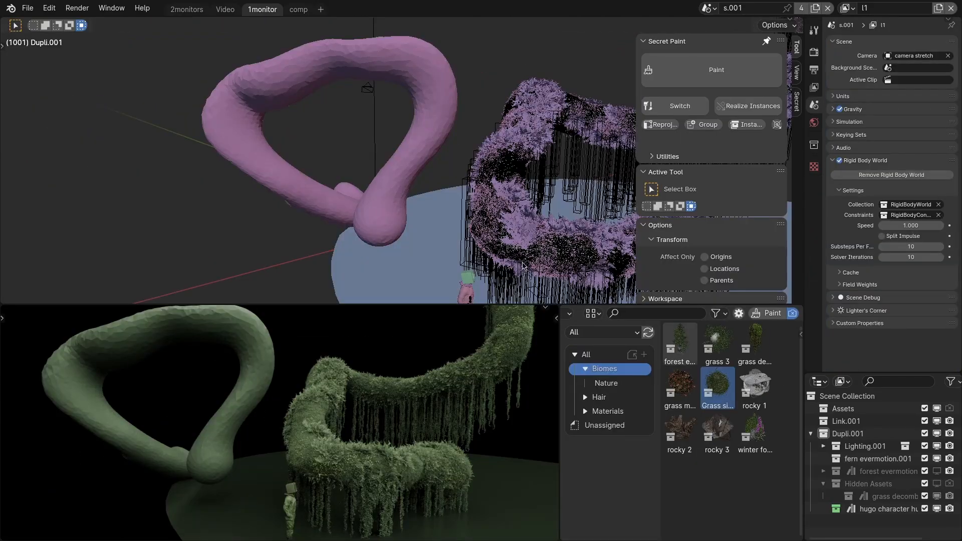
Transfer all BIOME 1 layers from the overgrown tube shape to the bare ring-shaped mesh beside it.
{"action": "left_click", "coordinate": [531, 242]}
{"action": "scroll", "coordinate": [488, 251], "scroll_direction": "up", "scroll_amount": 4}
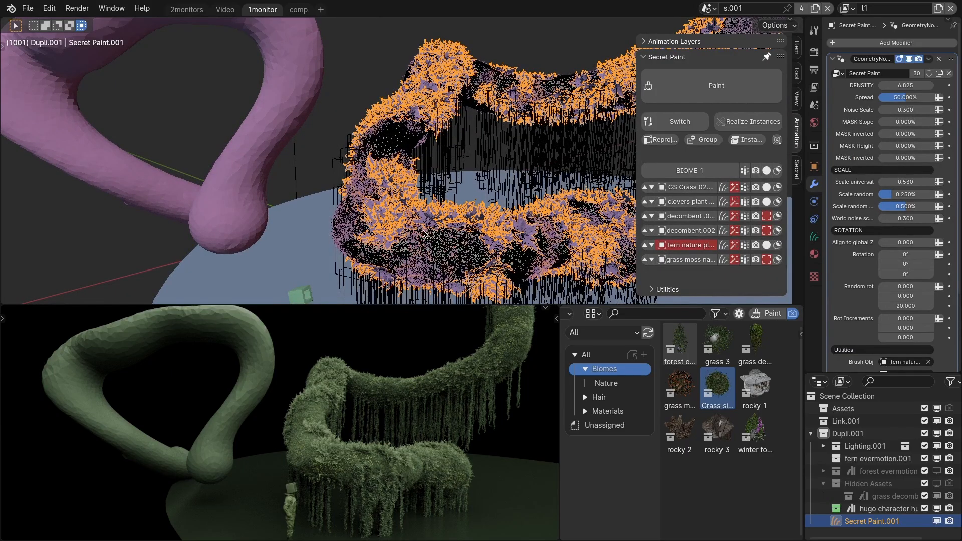
{"action": "scroll", "coordinate": [423, 234], "scroll_direction": "down", "scroll_amount": 1}
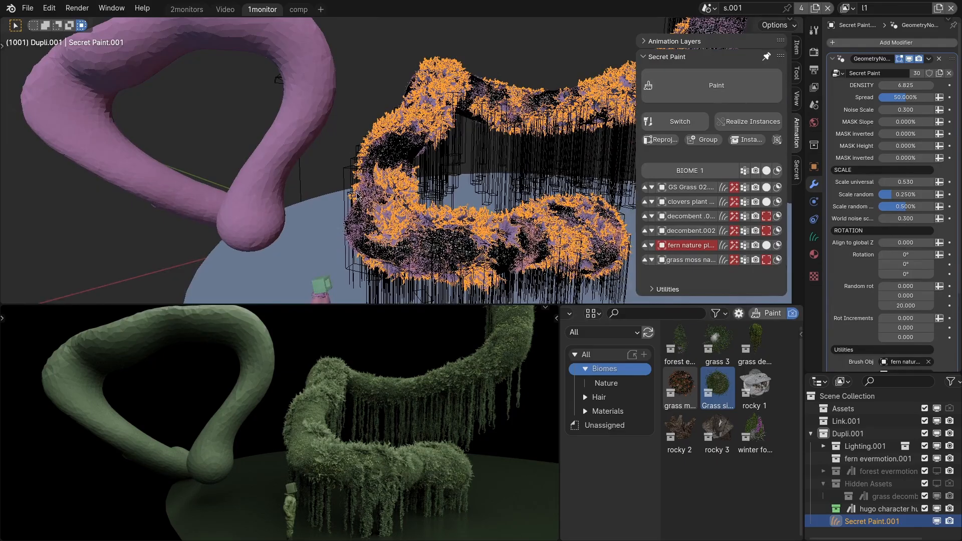
{"action": "scroll", "coordinate": [394, 219], "scroll_direction": "up", "scroll_amount": 2}
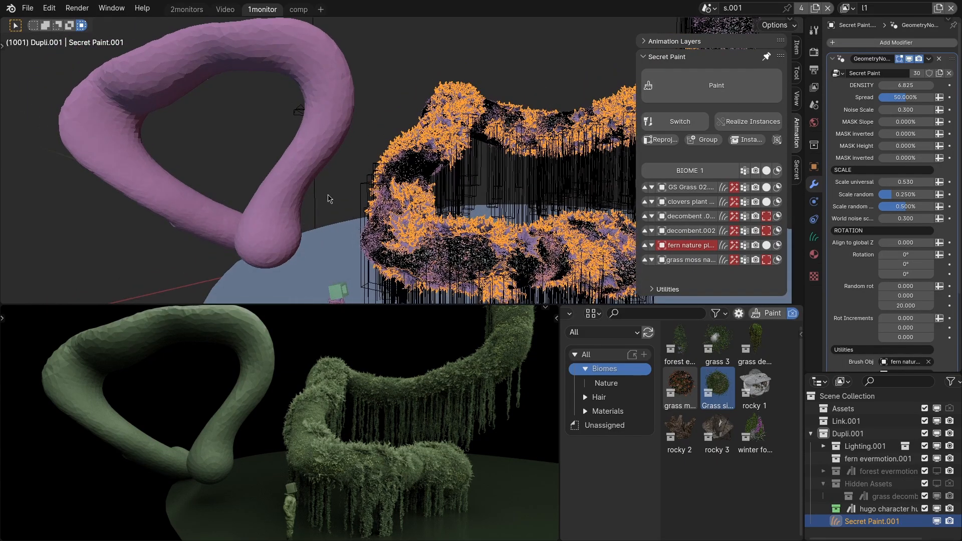
{"action": "scroll", "coordinate": [374, 245], "scroll_direction": "up", "scroll_amount": 2}
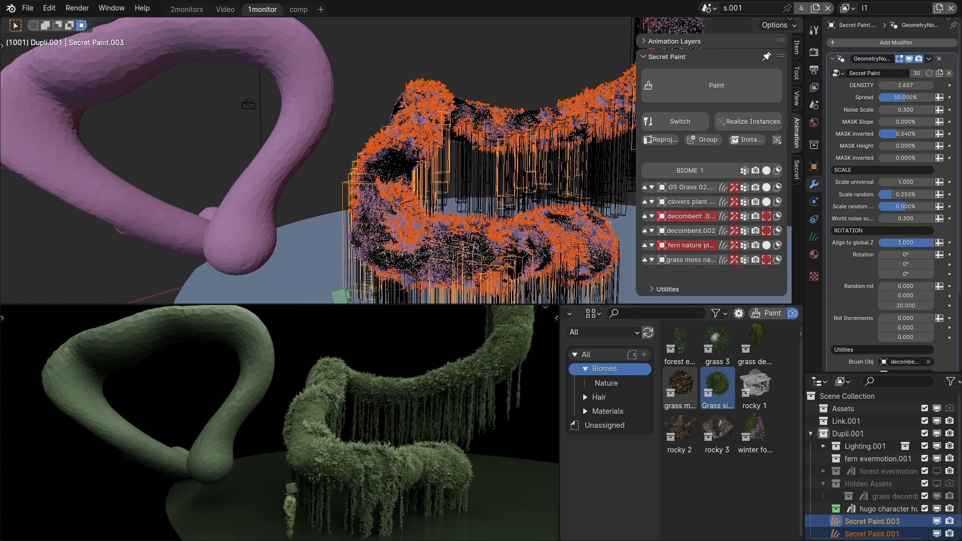
{"action": "left_click", "coordinate": [701, 171]}
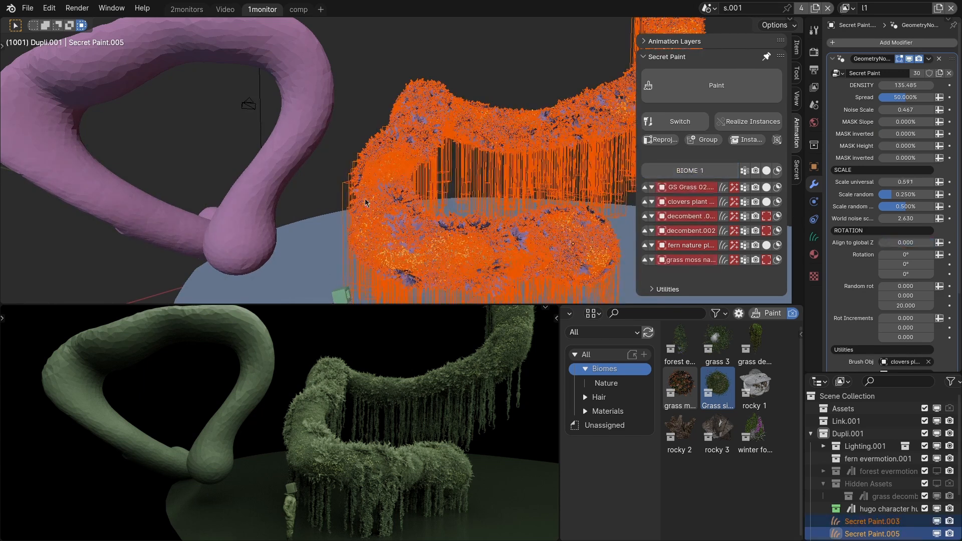
{"action": "left_click", "coordinate": [282, 148]}
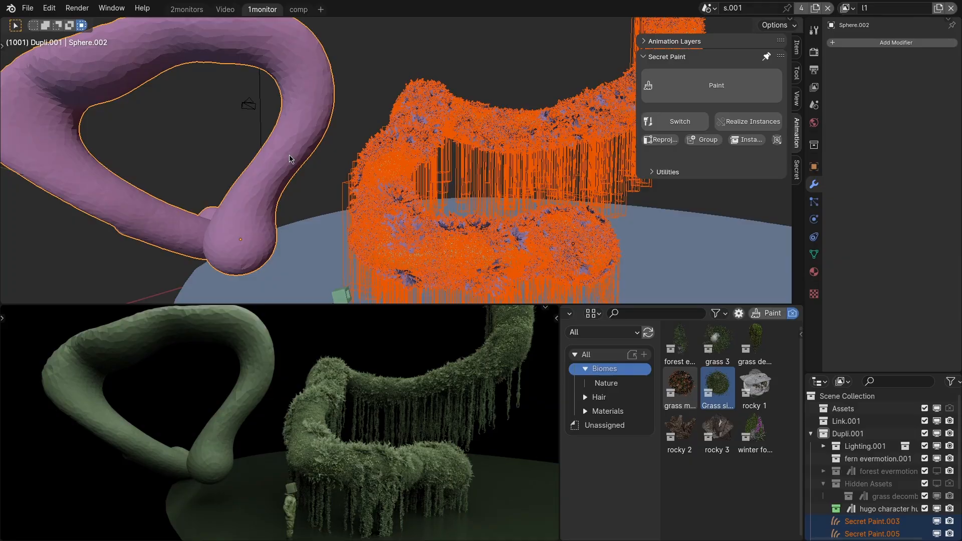
{"action": "key", "text": "q"}
{"action": "mouse_move", "coordinate": [290, 156]}
{"action": "middle_mouse_down", "text": "shift"}
{"action": "mouse_move", "coordinate": [394, 170]}
{"action": "mouse_move", "coordinate": [337, 170]}
{"action": "middle_mouse_up", "text": "shift"}
{"action": "middle_click_drag", "start_coordinate": [268, 431], "coordinate": [286, 361]}
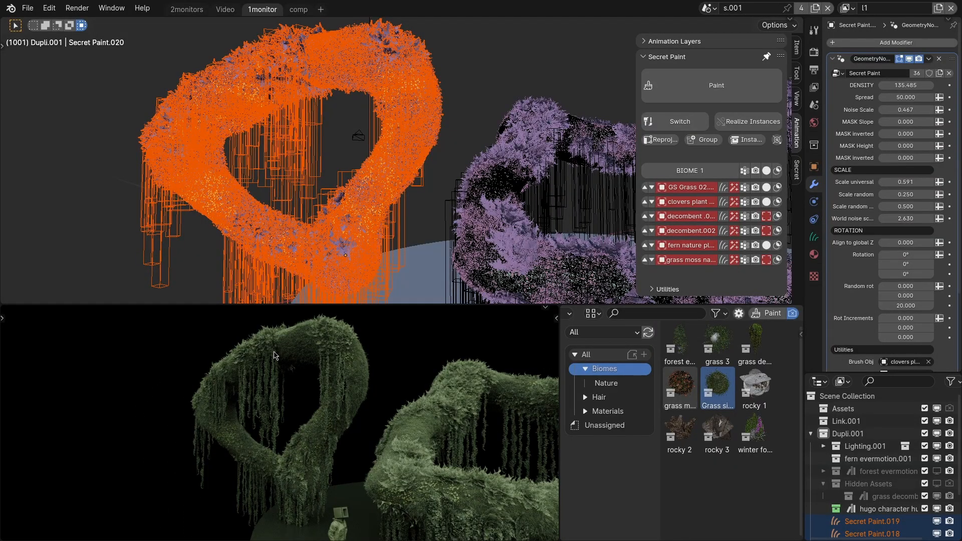
{"action": "middle_click_drag", "start_coordinate": [368, 364], "coordinate": [217, 397]}
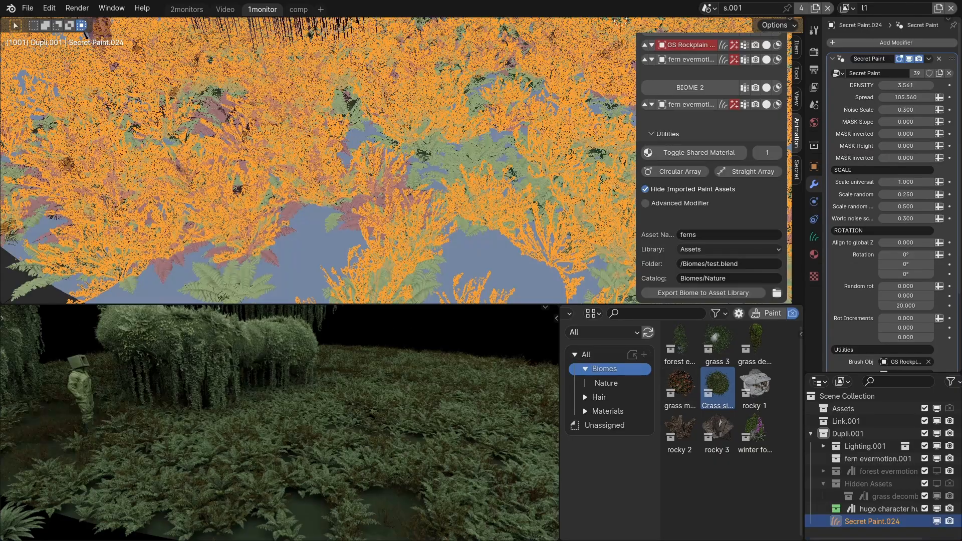
Export all layers of both ground biomes as "ferns" into /Biomes/test.blend of the Assets library, under the Biomes/Nature catalog.
{"action": "middle_click_drag", "start_coordinate": [427, 235], "coordinate": [415, 238]}
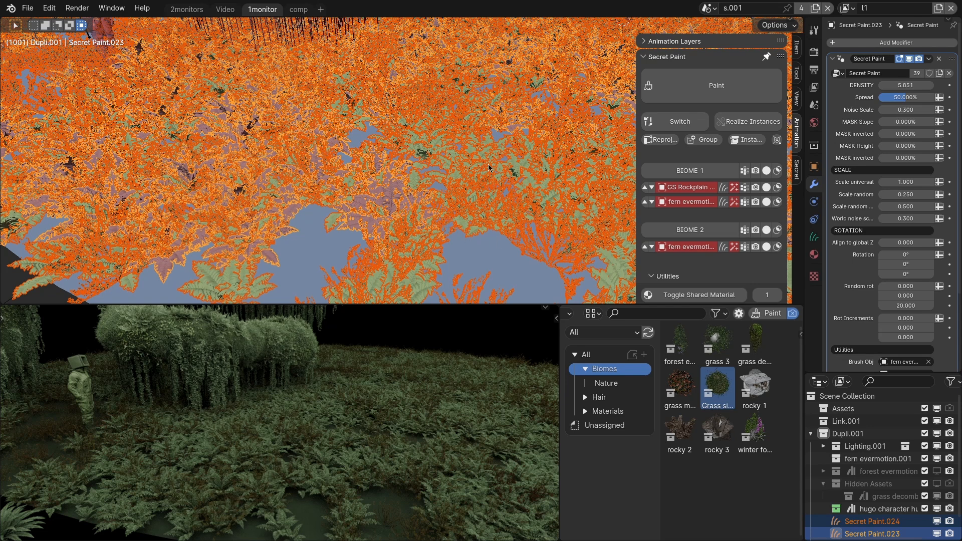
{"action": "scroll", "coordinate": [722, 259], "scroll_direction": "down", "scroll_amount": 5}
{"action": "scroll", "coordinate": [712, 256], "scroll_direction": "up", "scroll_amount": 5}
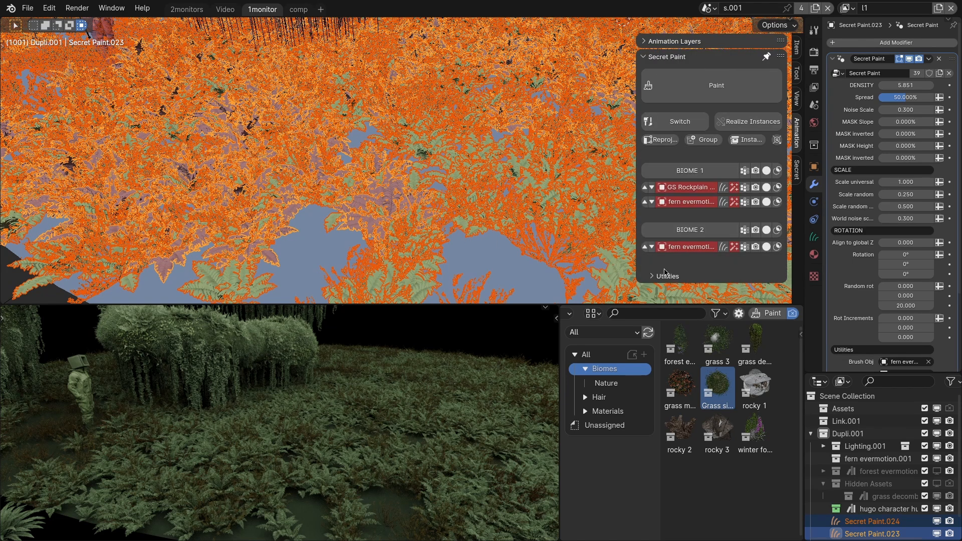
{"action": "scroll", "coordinate": [703, 255], "scroll_direction": "down", "scroll_amount": 5}
{"action": "left_click", "coordinate": [711, 235]}
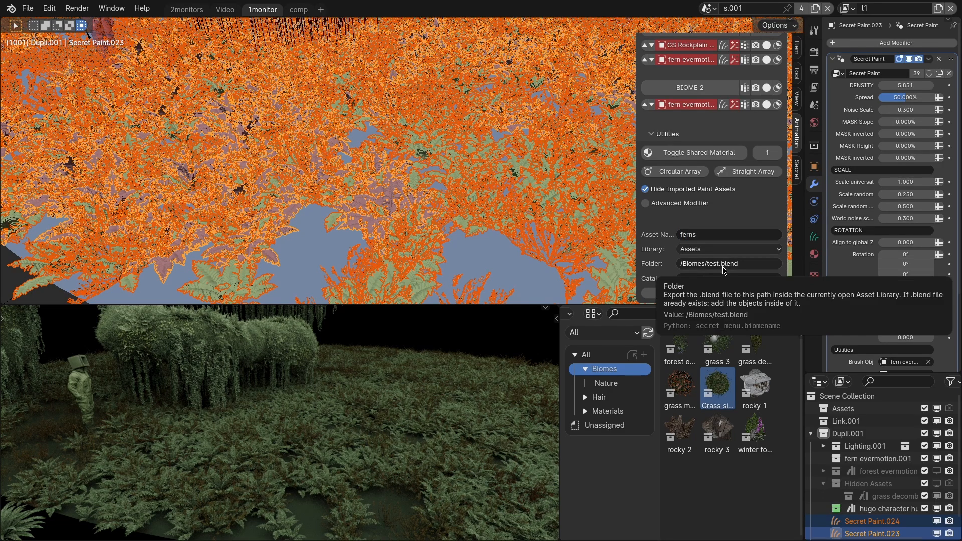
{"action": "left_click", "coordinate": [666, 293]}
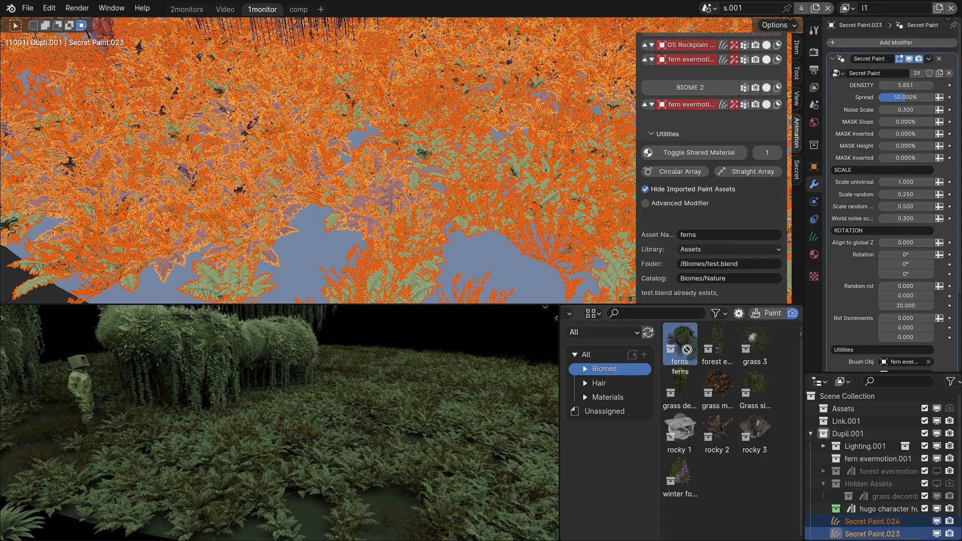
Cover the ground plane around the mannequin in the unsaved scene with the ferns biome from the asset library.
{"action": "left_click", "coordinate": [679, 350]}
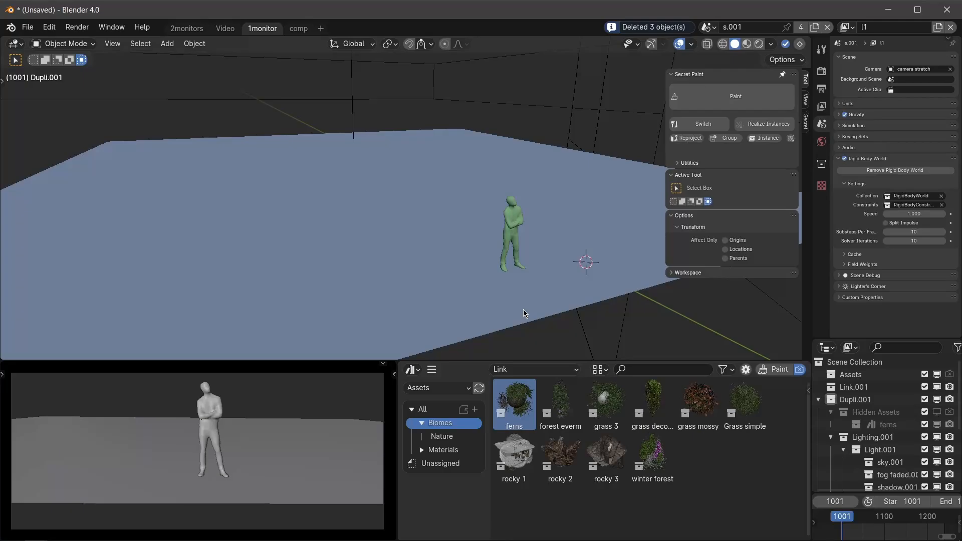
{"action": "middle_click_drag", "start_coordinate": [522, 316], "coordinate": [452, 280], "text": "shift"}
{"action": "left_click", "coordinate": [493, 247]}
{"action": "scroll", "coordinate": [453, 280], "scroll_direction": "up", "scroll_amount": 1}
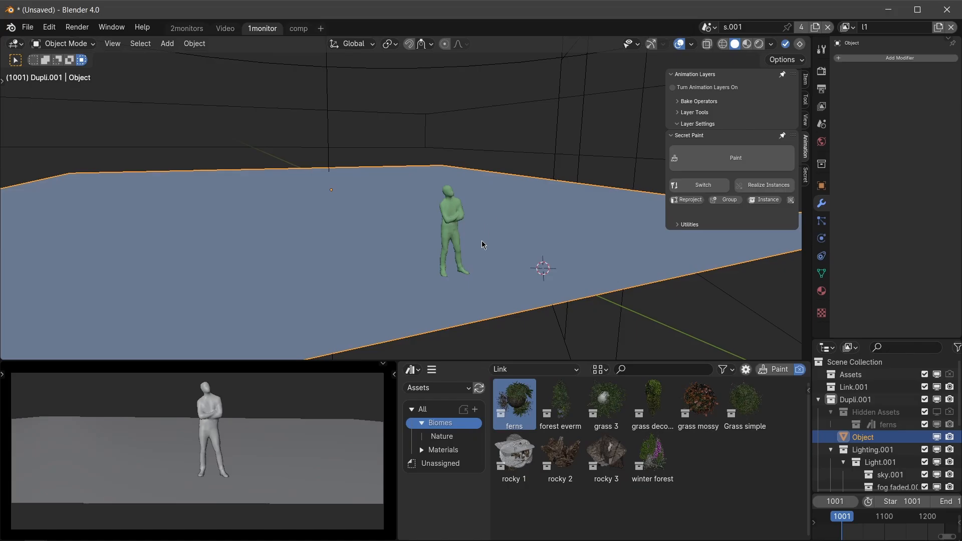
{"action": "left_click", "coordinate": [516, 405]}
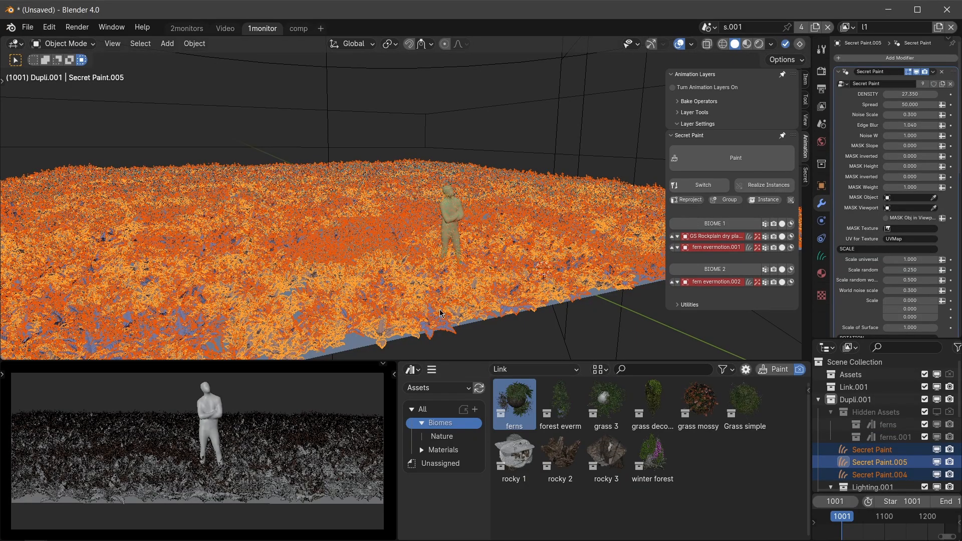
{"action": "middle_click_drag", "start_coordinate": [440, 313], "coordinate": [309, 425]}
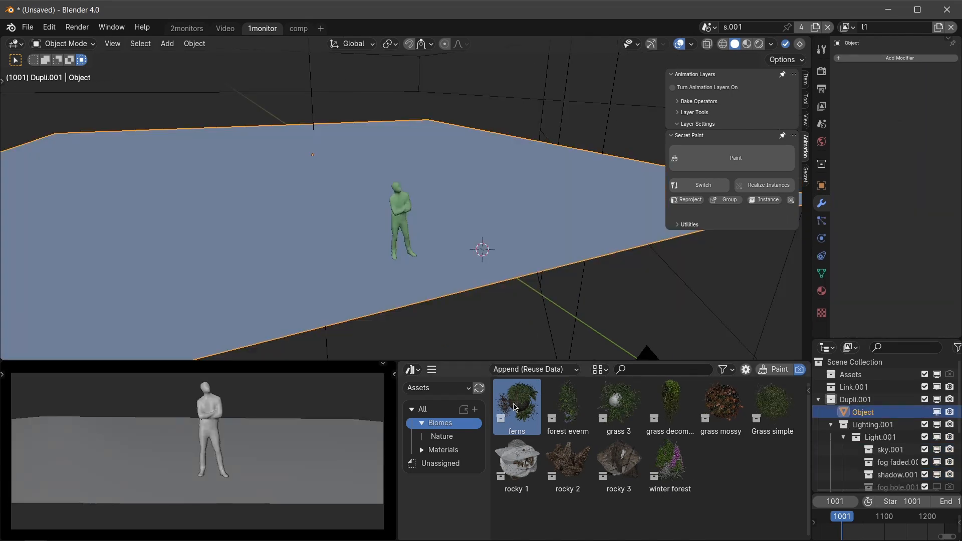
Append the ferns biome asset onto the bare ground beside the mannequin as editable objects instead of a collection instance.
{"action": "left_click_drag", "start_coordinate": [513, 407], "coordinate": [474, 245]}
{"action": "left_click", "coordinate": [40, 350]}
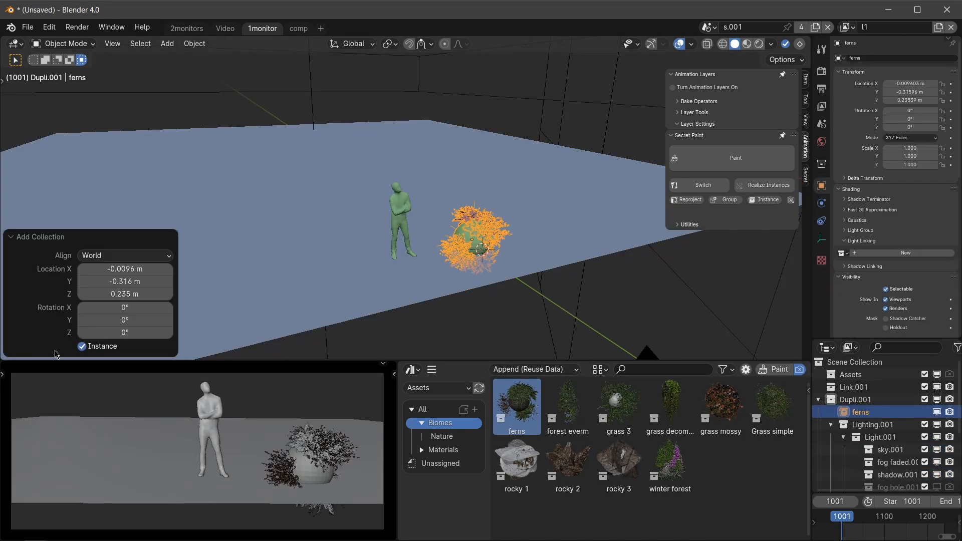
{"action": "left_click", "coordinate": [95, 350]}
Move the whole ferns sphere group horizontally off the ground plane, about 0.35 m in X and -2.93 m in Y.
{"action": "left_click", "coordinate": [468, 238]}
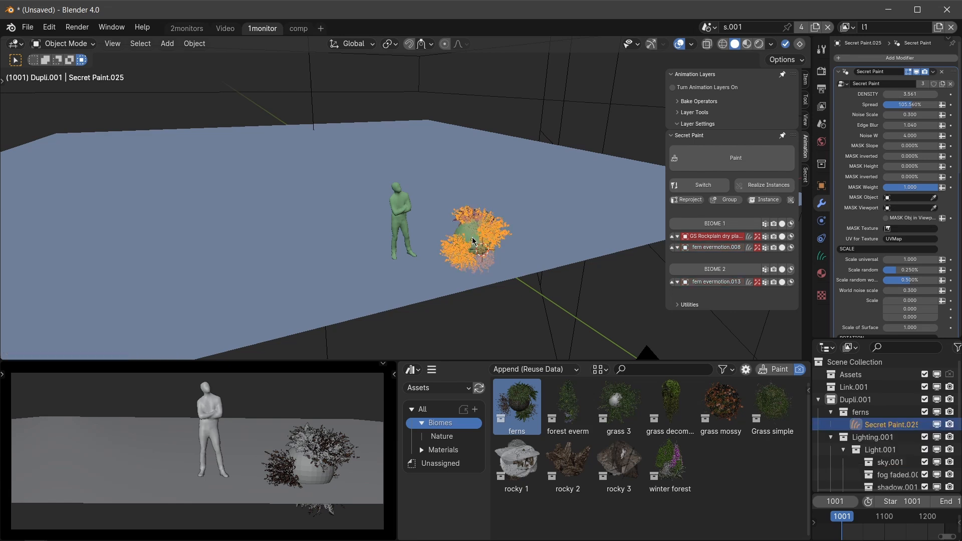
{"action": "middle_click_drag", "start_coordinate": [466, 240], "coordinate": [485, 251]}
{"action": "key", "text": "shift+g"}
{"action": "key", "text": "g"}
{"action": "key", "text": "shift+z"}
{"action": "left_click", "coordinate": [626, 301]}
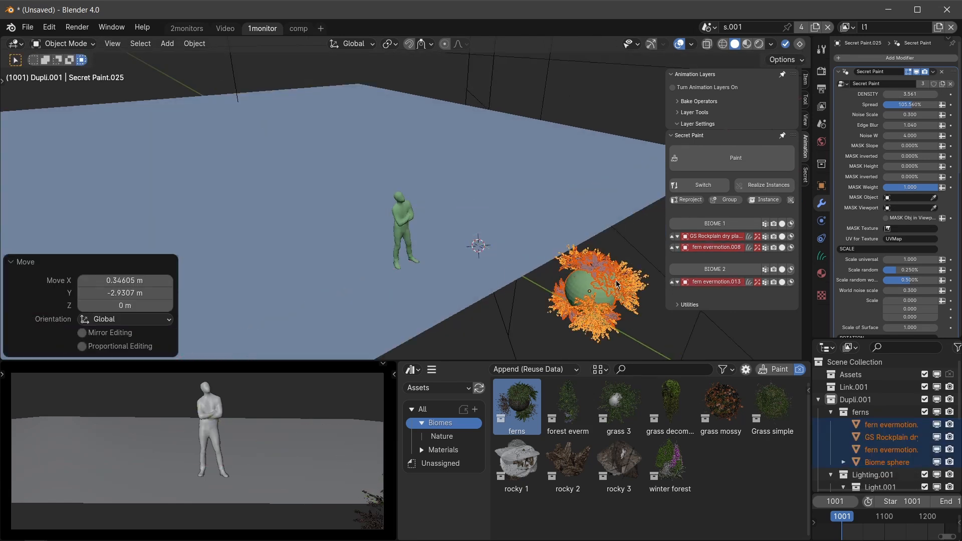
Transfer all layers of BIOME 1 and BIOME 2 from the ferns sphere to the ground plane.
{"action": "left_click", "coordinate": [597, 285]}
{"action": "scroll", "coordinate": [596, 284], "scroll_direction": "up", "scroll_amount": 3}
{"action": "left_click", "coordinate": [716, 220]}
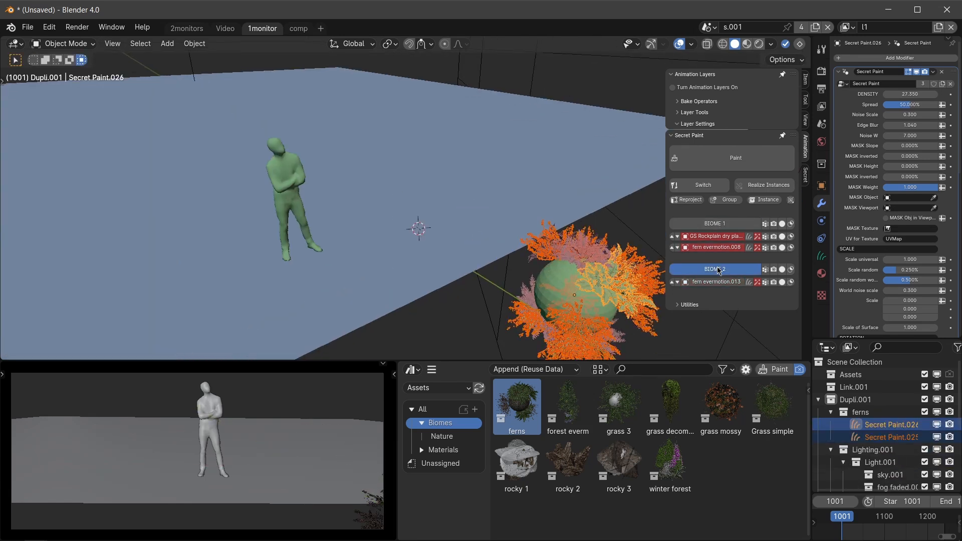
{"action": "left_click", "coordinate": [433, 193], "text": "shift"}
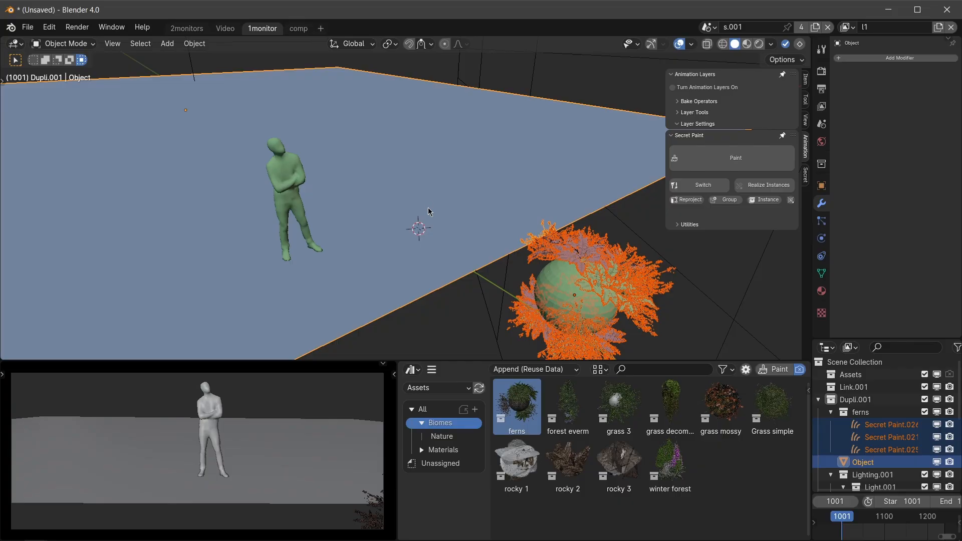
{"action": "key", "text": "q"}
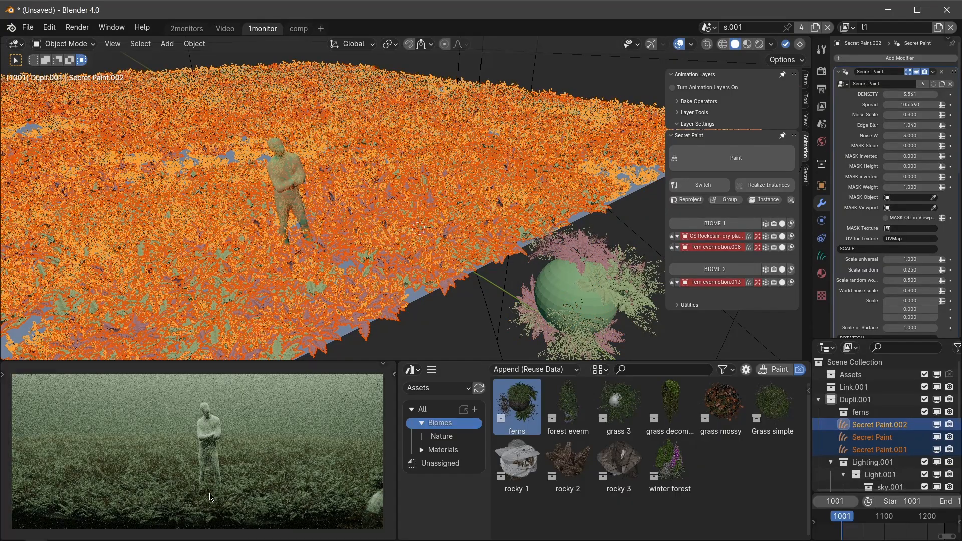
{"action": "middle_click_drag", "start_coordinate": [209, 493], "coordinate": [244, 453]}
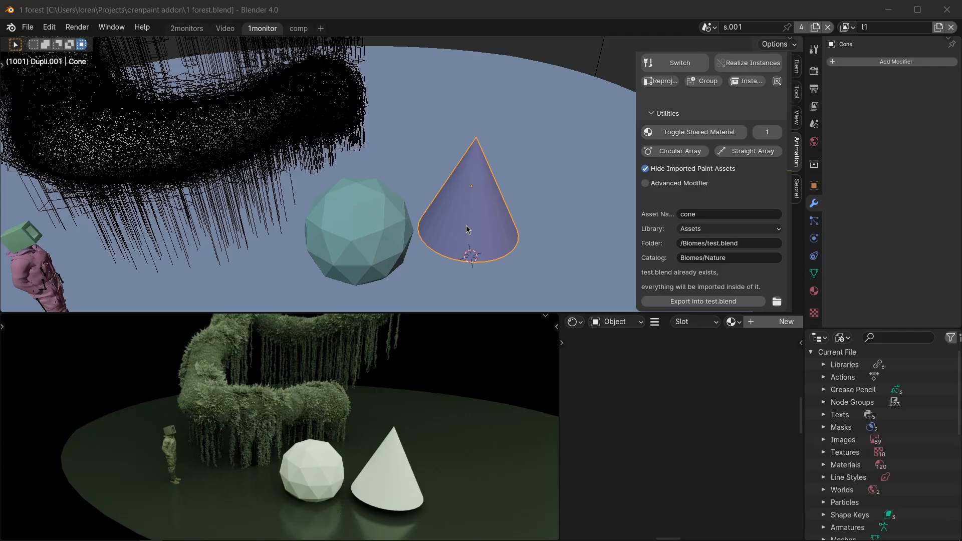
Export the cone and the icosphere into /Biomes/test.blend as separate assets named cone and ico, under Biomes/Nature.
{"action": "left_click", "coordinate": [466, 227]}
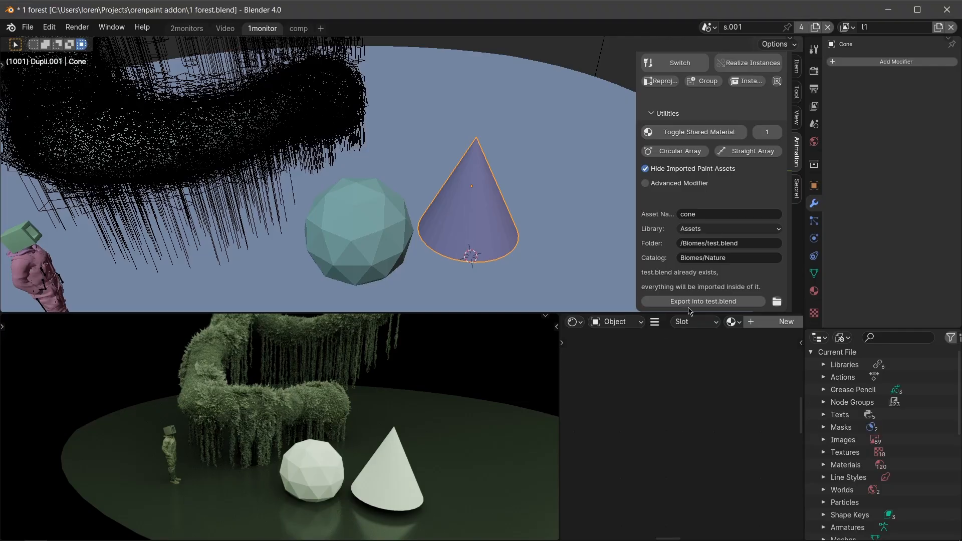
{"action": "left_click", "coordinate": [688, 300]}
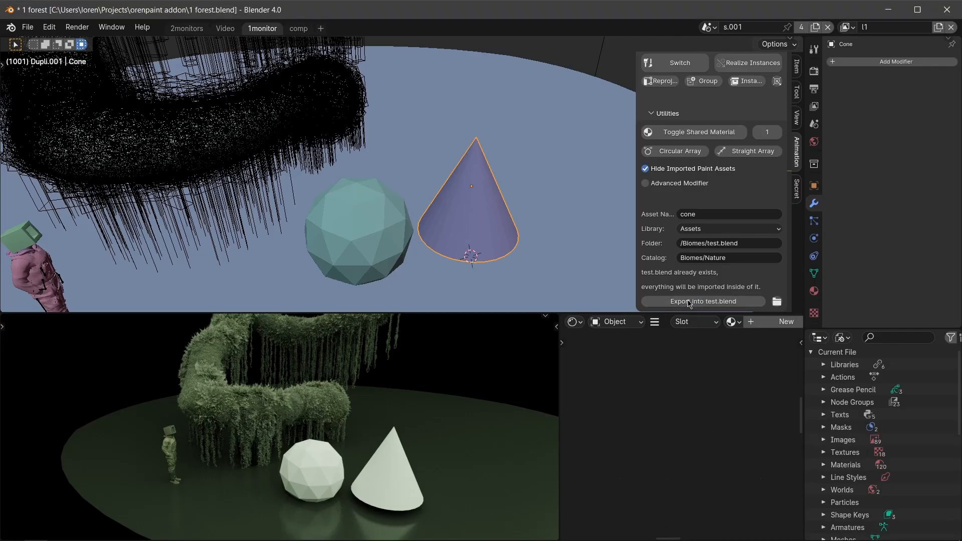
{"action": "left_click", "coordinate": [363, 230]}
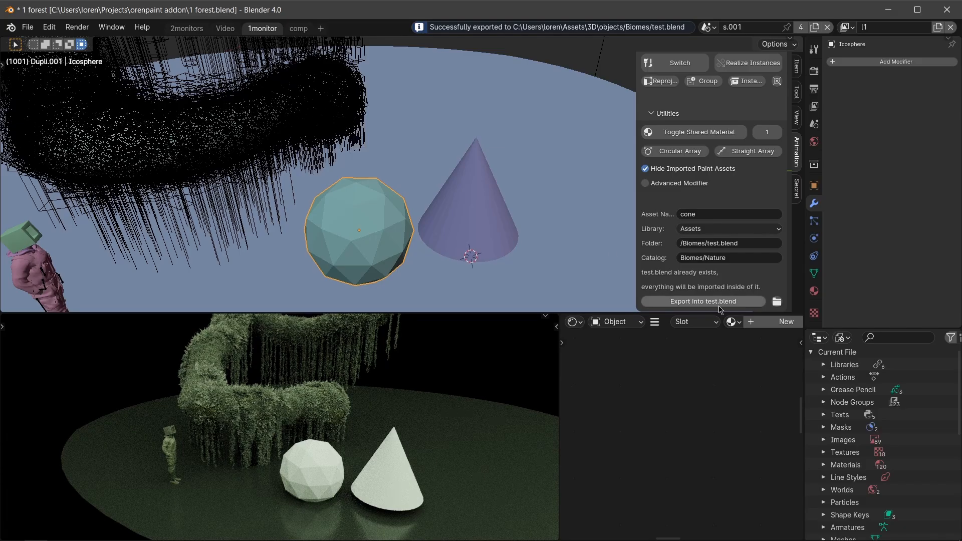
{"action": "type", "text": "ico"}
{"action": "key", "text": "Return"}
{"action": "left_click", "coordinate": [710, 303]}
Open the exported test.blend from its folder and start moving the Biome sphere with its fern layers.
{"action": "left_click", "coordinate": [775, 303]}
{"action": "double_click", "coordinate": [602, 85]}
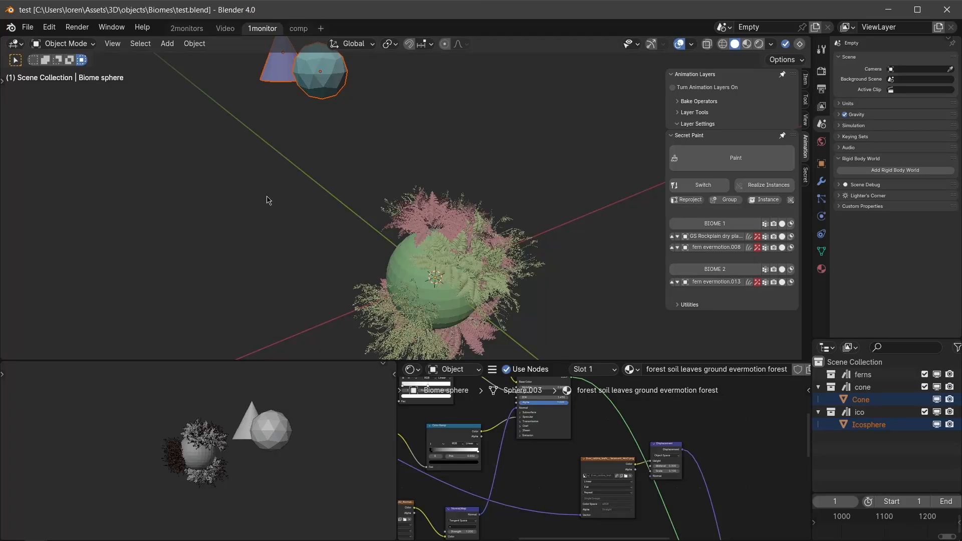
{"action": "left_click", "coordinate": [431, 231]}
{"action": "key", "text": "bracketleft"}
{"action": "scroll", "coordinate": [443, 261], "scroll_direction": "down", "scroll_amount": 3}
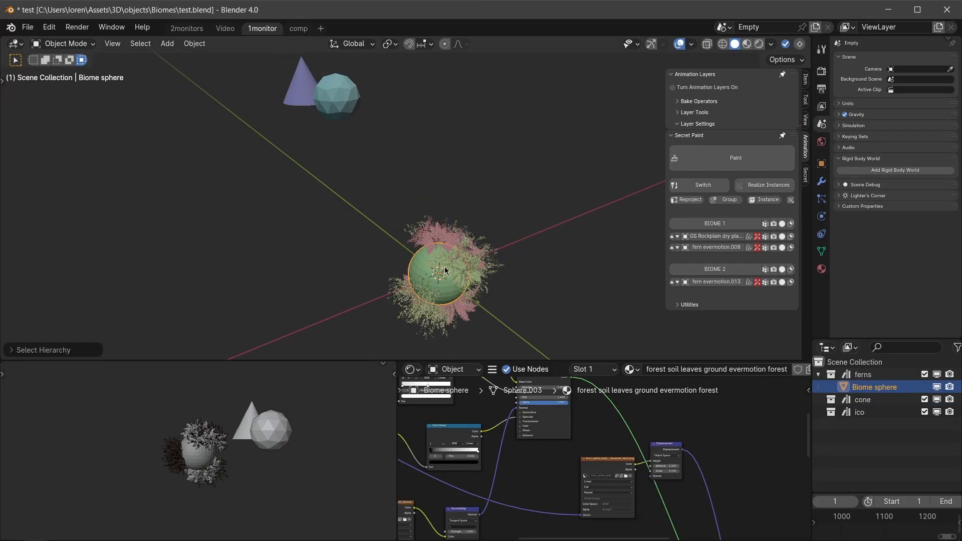
{"action": "middle_click_drag", "start_coordinate": [427, 291], "coordinate": [446, 276]}
{"action": "key", "text": "g"}
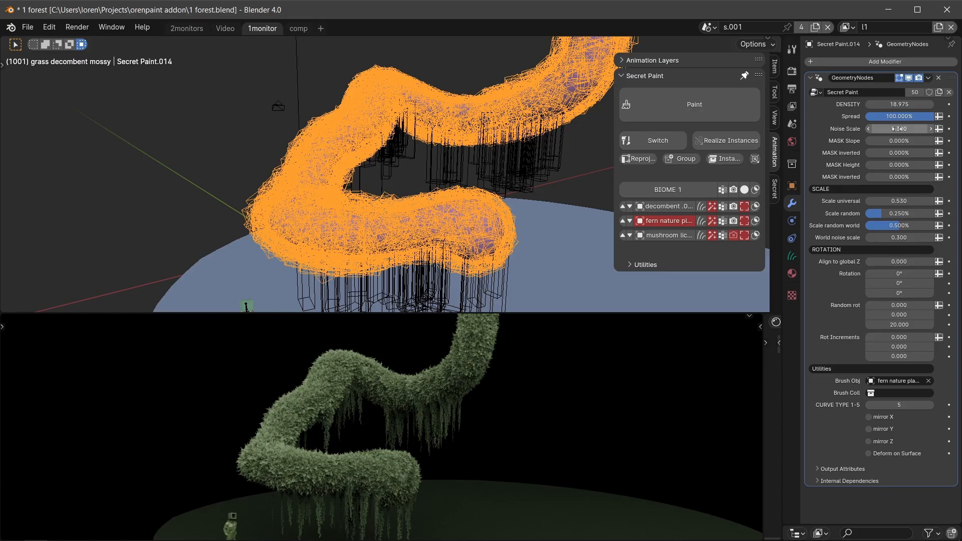
Try a lower Spread on the tube's fern nature plant layer, restore it to 100%, and set Mask Slope to 0.788.
{"action": "mouse_move", "coordinate": [897, 116]}
{"action": "left_mouse_down"}
{"action": "mouse_move", "coordinate": [889, 116]}
{"action": "mouse_move", "coordinate": [915, 116]}
{"action": "mouse_move", "coordinate": [892, 117]}
{"action": "mouse_move", "coordinate": [903, 116]}
{"action": "left_mouse_up"}
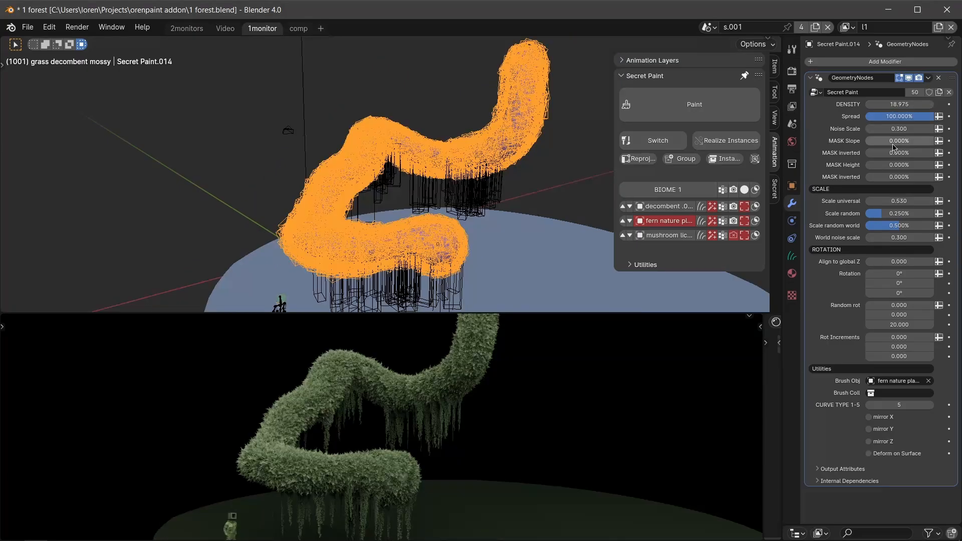
{"action": "left_click_drag", "start_coordinate": [895, 143], "coordinate": [905, 143]}
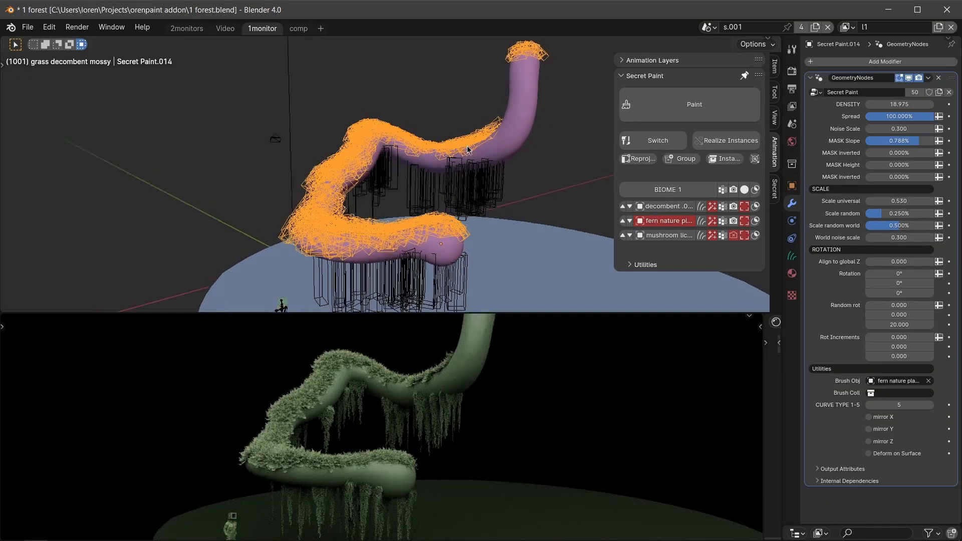
{"action": "middle_click_drag", "start_coordinate": [467, 147], "coordinate": [475, 142]}
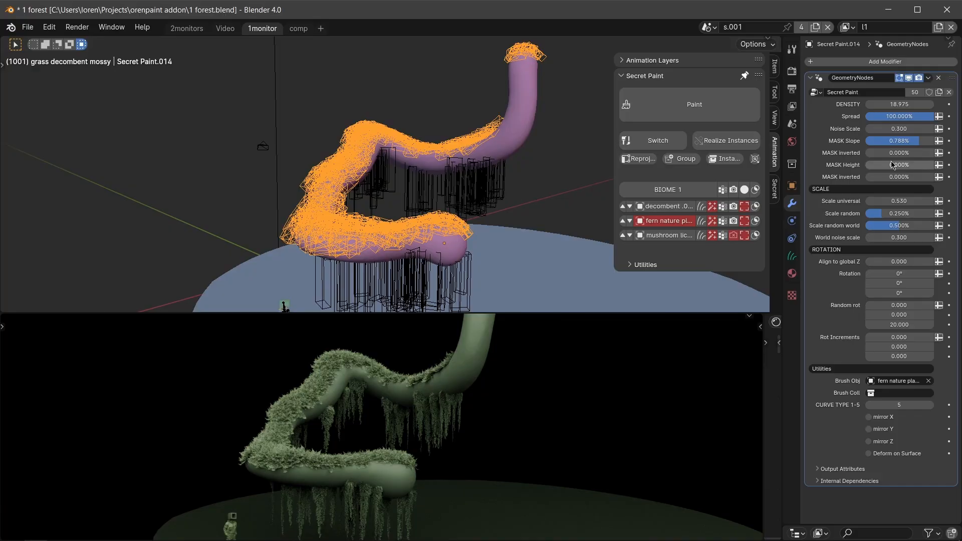
Try different Mask Slope and inverted height mask amounts on the tube's fern nature plant layer.
{"action": "left_click_drag", "start_coordinate": [901, 141], "coordinate": [874, 141]}
{"action": "left_click_drag", "start_coordinate": [874, 140], "coordinate": [867, 140]}
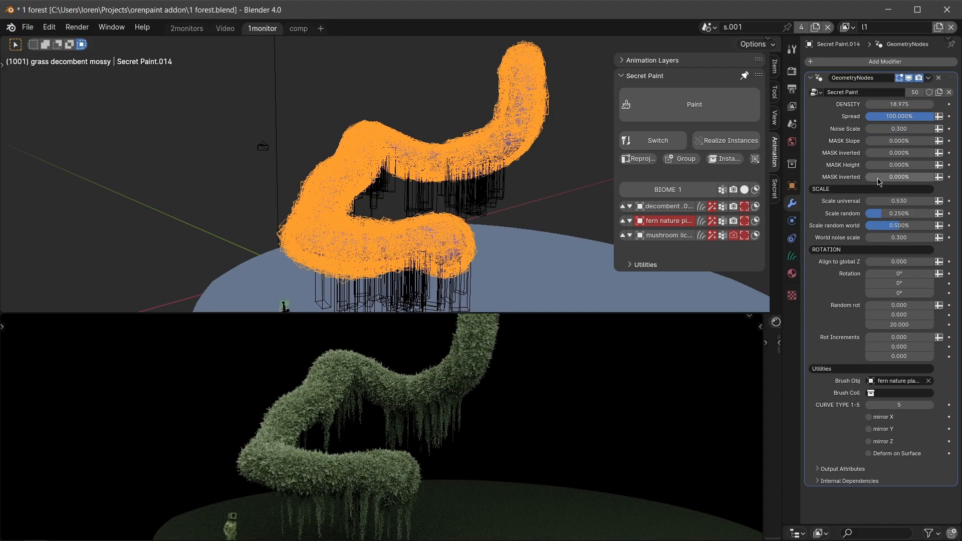
{"action": "mouse_move", "coordinate": [877, 179]}
{"action": "left_mouse_down"}
{"action": "mouse_move", "coordinate": [910, 179]}
{"action": "mouse_move", "coordinate": [875, 178]}
{"action": "left_mouse_up"}
{"action": "left_click_drag", "start_coordinate": [891, 142], "coordinate": [939, 142]}
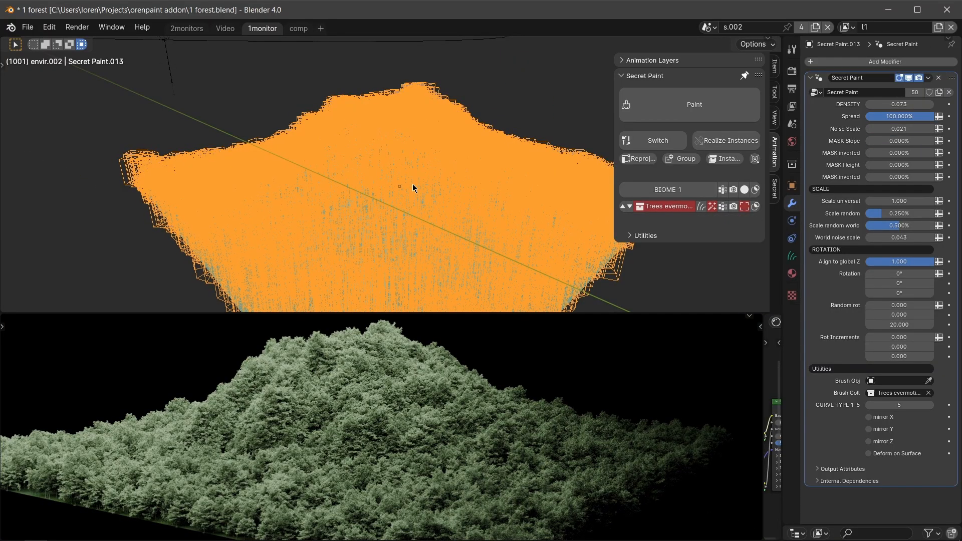
Set the Mask Slope of the mountain's tree layer to 0.925 to clear trees from the steep slopes.
{"action": "left_click_drag", "start_coordinate": [891, 142], "coordinate": [928, 141]}
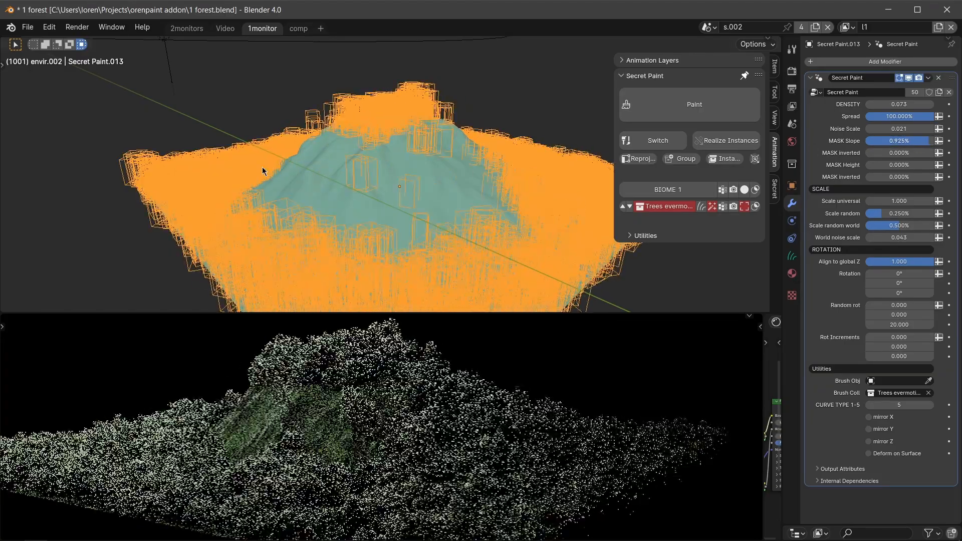
{"action": "scroll", "coordinate": [387, 189], "scroll_direction": "up", "scroll_amount": 4}
{"action": "middle_click_drag", "start_coordinate": [375, 182], "coordinate": [397, 175]}
{"action": "scroll", "coordinate": [396, 176], "scroll_direction": "down", "scroll_amount": 1}
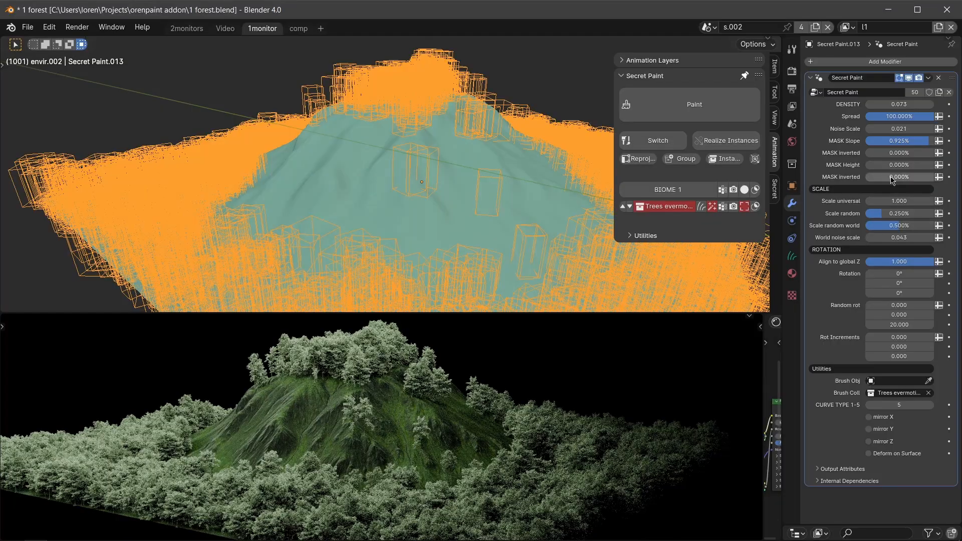
Raise the inverted Mask Height of the mountain's tree layer to 0.111% to clear trees from the flat ground.
{"action": "left_click_drag", "start_coordinate": [892, 180], "coordinate": [899, 179]}
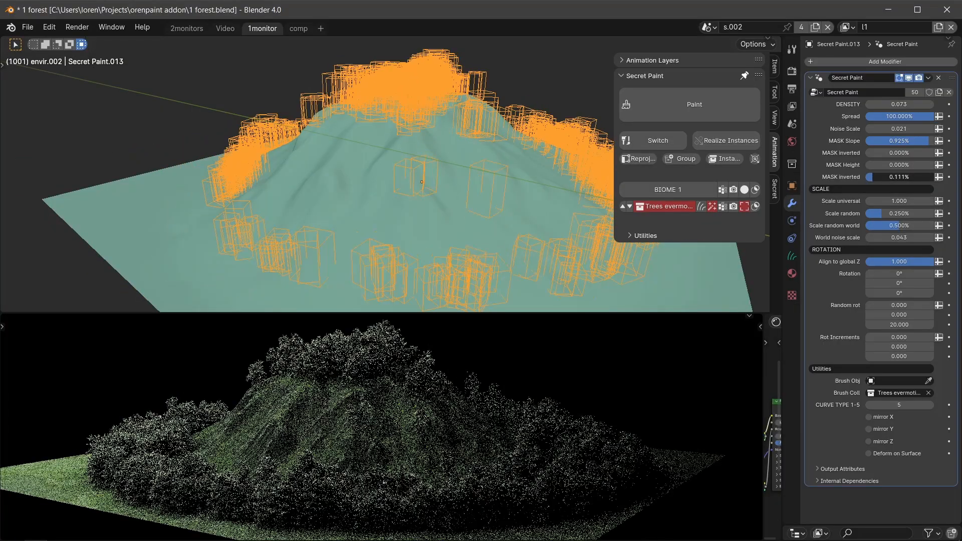
{"action": "scroll", "coordinate": [478, 235], "scroll_direction": "down", "scroll_amount": 2}
{"action": "middle_click_drag", "start_coordinate": [510, 261], "coordinate": [469, 264], "text": "shift"}
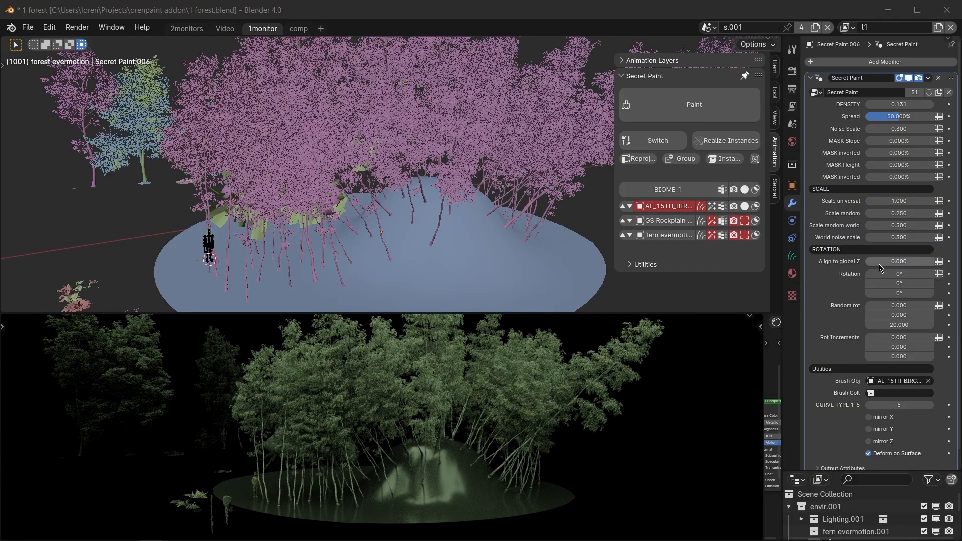
Set Align to global Z to 1.000 on the birch tree layer and enable the Advanced Modifier option.
{"action": "left_click_drag", "start_coordinate": [879, 267], "coordinate": [921, 267]}
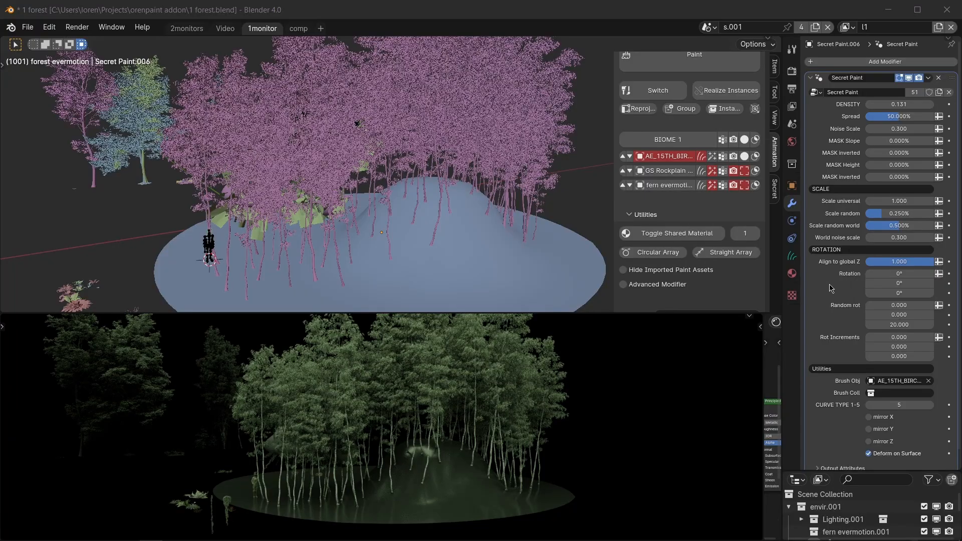
{"action": "left_click", "coordinate": [636, 285]}
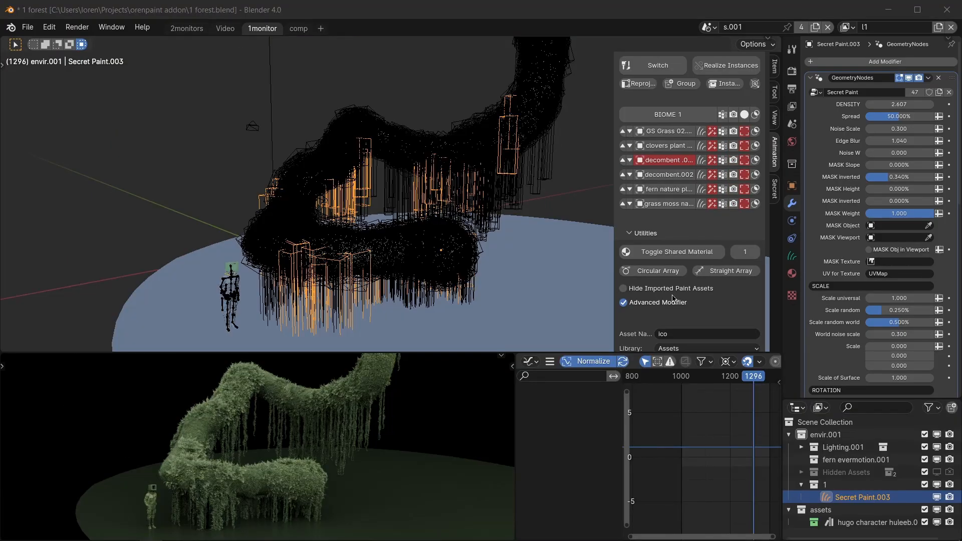
Turn off the Advanced Modifier option for the tube's hanging decombent layer and collapse the utilities.
{"action": "left_click", "coordinate": [660, 306]}
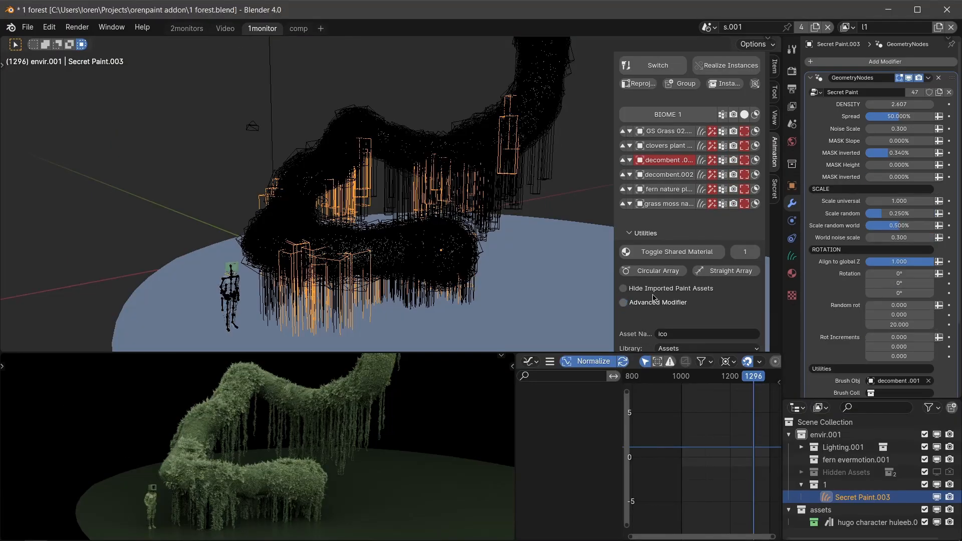
{"action": "left_click", "coordinate": [639, 234]}
{"action": "scroll", "coordinate": [894, 257], "scroll_direction": "down", "scroll_amount": 5}
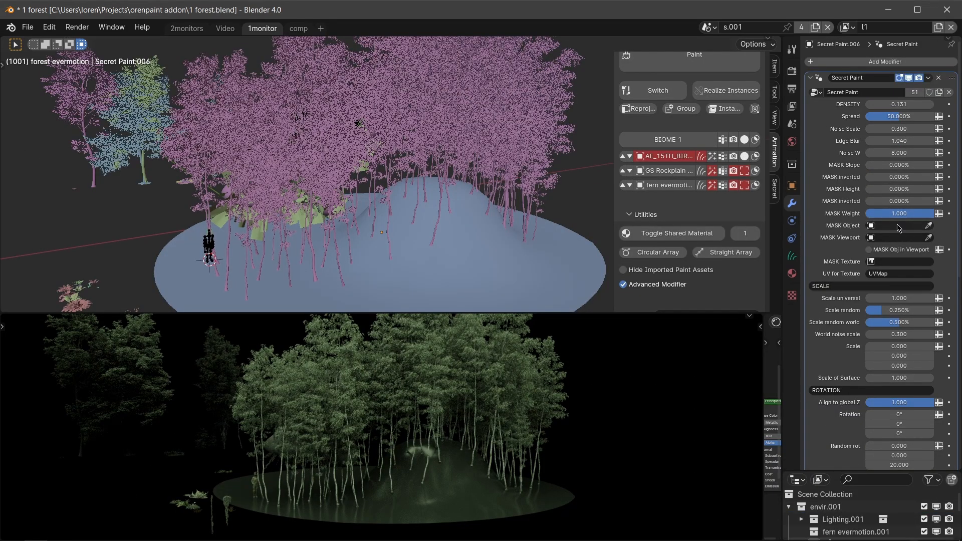
Look through the advanced modifier settings and raise the Wind Strength of the grass bush layer.
{"action": "scroll", "coordinate": [891, 237], "scroll_direction": "down", "scroll_amount": 7}
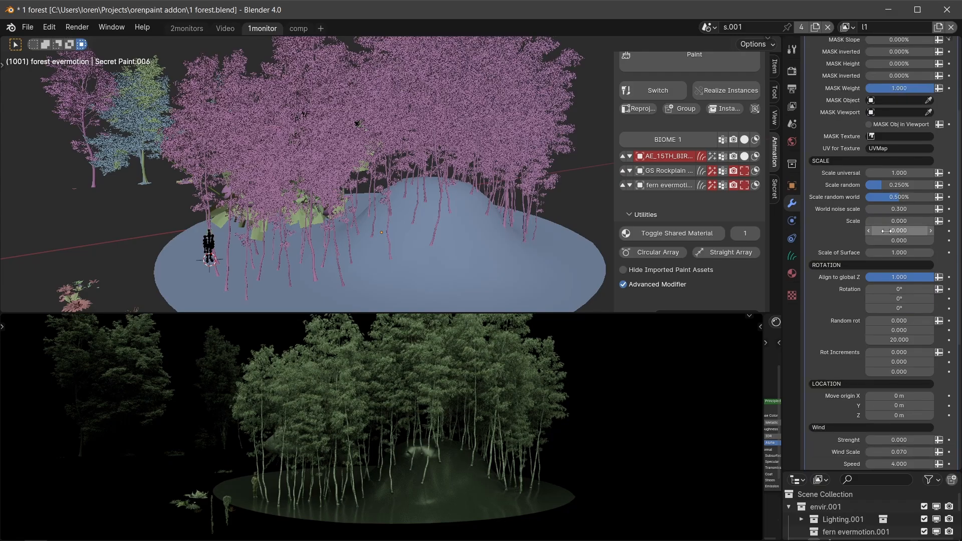
{"action": "scroll", "coordinate": [872, 253], "scroll_direction": "down", "scroll_amount": 10}
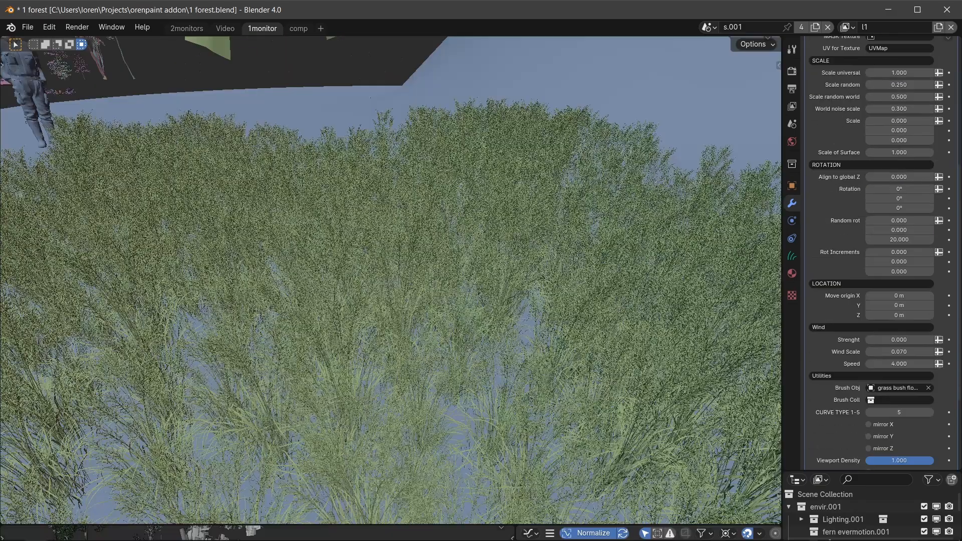
{"action": "left_click_drag", "start_coordinate": [896, 340], "coordinate": [915, 340]}
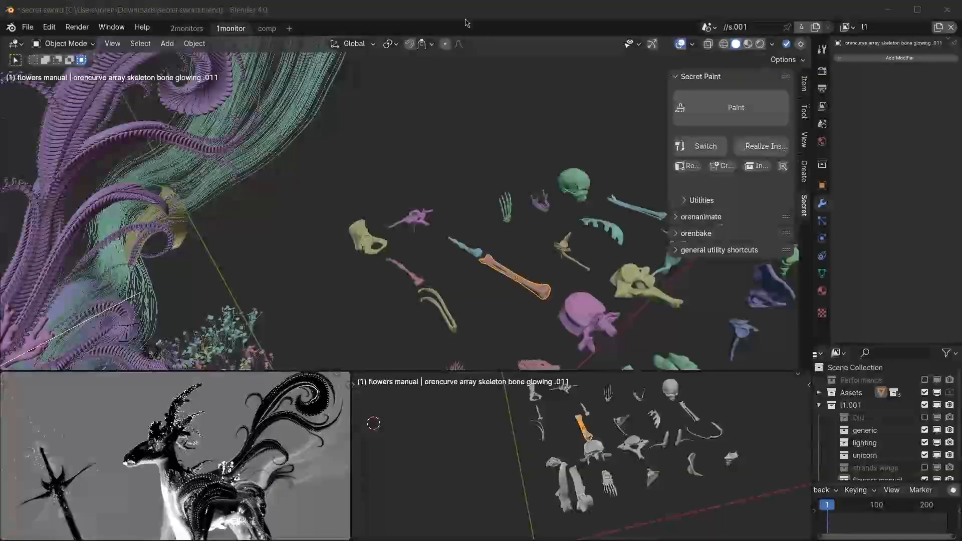
In secret sword.blend, paint an S-shaped curve of repeated skulls above the skeleton bones.
{"action": "left_click", "coordinate": [470, 14]}
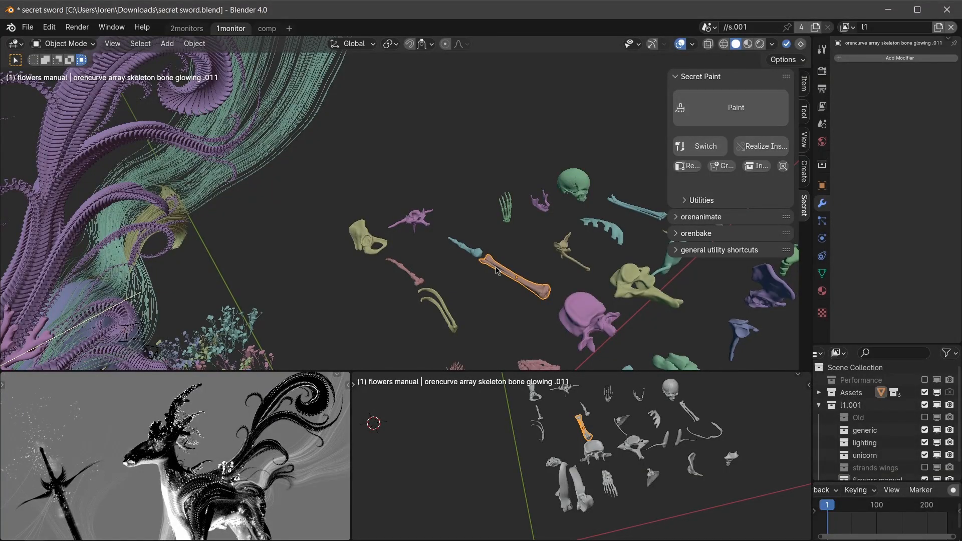
{"action": "middle_click_drag", "start_coordinate": [504, 273], "coordinate": [505, 285]}
{"action": "left_click", "coordinate": [575, 210]}
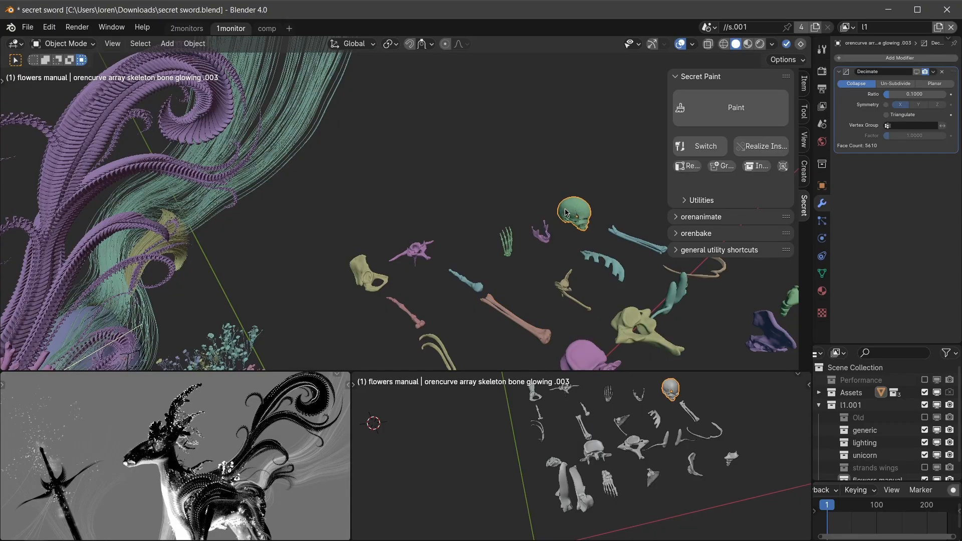
{"action": "key", "text": "q"}
{"action": "mouse_move", "coordinate": [540, 214]}
{"action": "left_mouse_down"}
{"action": "mouse_move", "coordinate": [494, 146]}
{"action": "mouse_move", "coordinate": [406, 118]}
{"action": "left_mouse_up"}
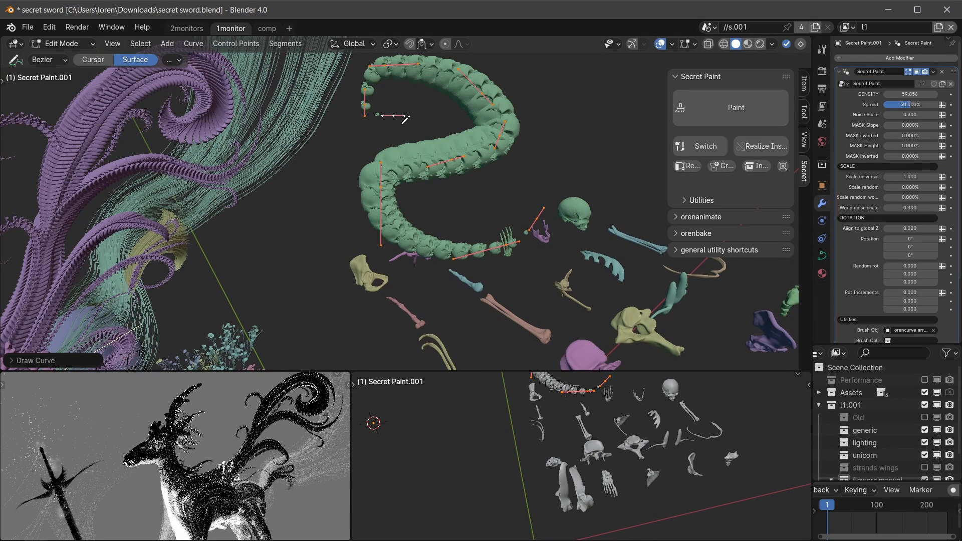
{"action": "key", "text": "Tab"}
Paint a looping curve from the yellow vertebra-like bone beside the skull curve.
{"action": "left_click", "coordinate": [625, 334]}
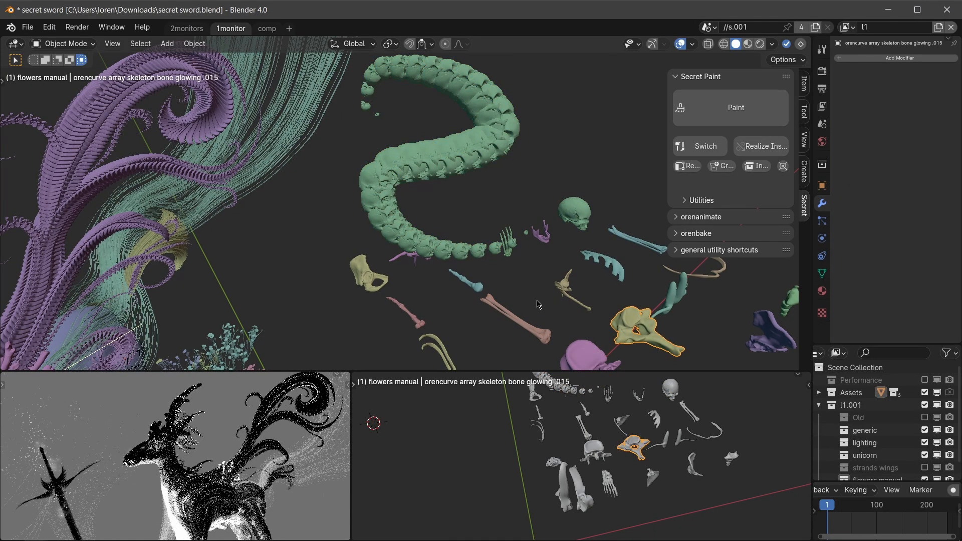
{"action": "key", "text": "q"}
{"action": "mouse_move", "coordinate": [499, 291]}
{"action": "left_mouse_down"}
{"action": "mouse_move", "coordinate": [453, 211]}
{"action": "mouse_move", "coordinate": [532, 206]}
{"action": "left_mouse_up"}
{"action": "scroll", "coordinate": [532, 207], "scroll_direction": "down", "scroll_amount": 2}
{"action": "mouse_move", "coordinate": [532, 206]}
{"action": "middle_mouse_down"}
{"action": "mouse_move", "coordinate": [539, 229]}
{"action": "mouse_move", "coordinate": [439, 222]}
{"action": "middle_mouse_up"}
{"action": "key", "text": "Tab"}
Draw a curling Secret Paint curve using the curved rib bones as the brush.
{"action": "scroll", "coordinate": [434, 294], "scroll_direction": "up", "scroll_amount": 4}
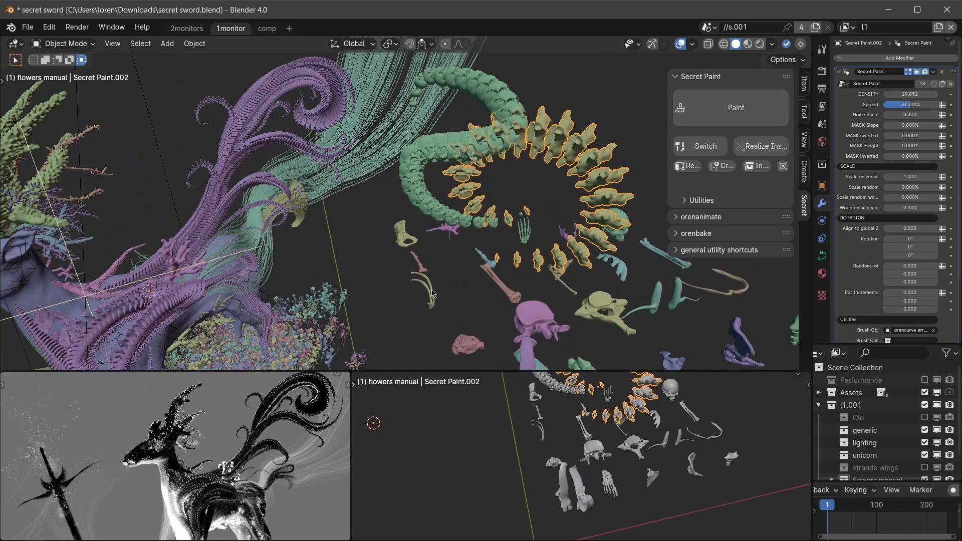
{"action": "key", "text": "q"}
{"action": "mouse_move", "coordinate": [430, 290]}
{"action": "left_mouse_down"}
{"action": "mouse_move", "coordinate": [418, 292]}
{"action": "mouse_move", "coordinate": [384, 137]}
{"action": "mouse_move", "coordinate": [343, 179]}
{"action": "left_mouse_up"}
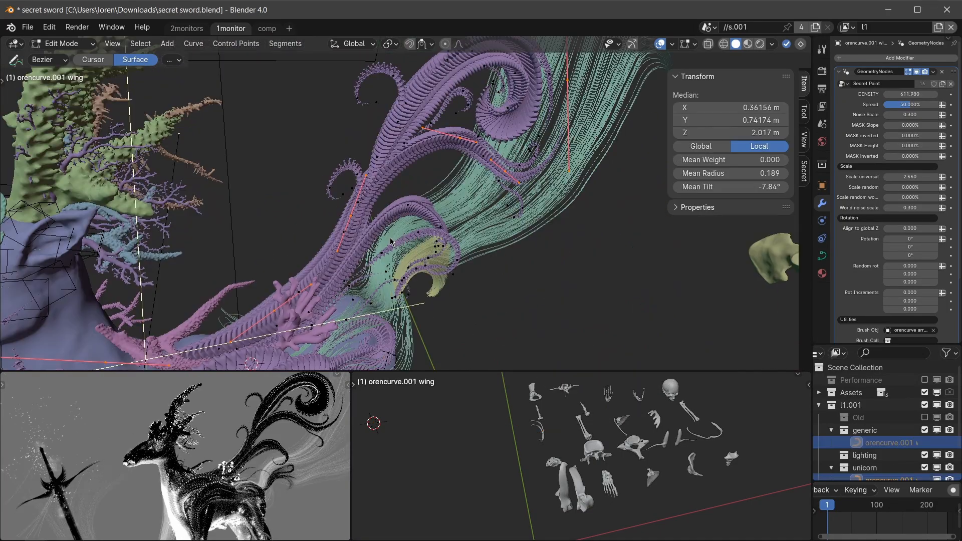
Adjust the radius and position of the selected control points on the wing curve, and try tilting them.
{"action": "key", "text": "alt+s"}
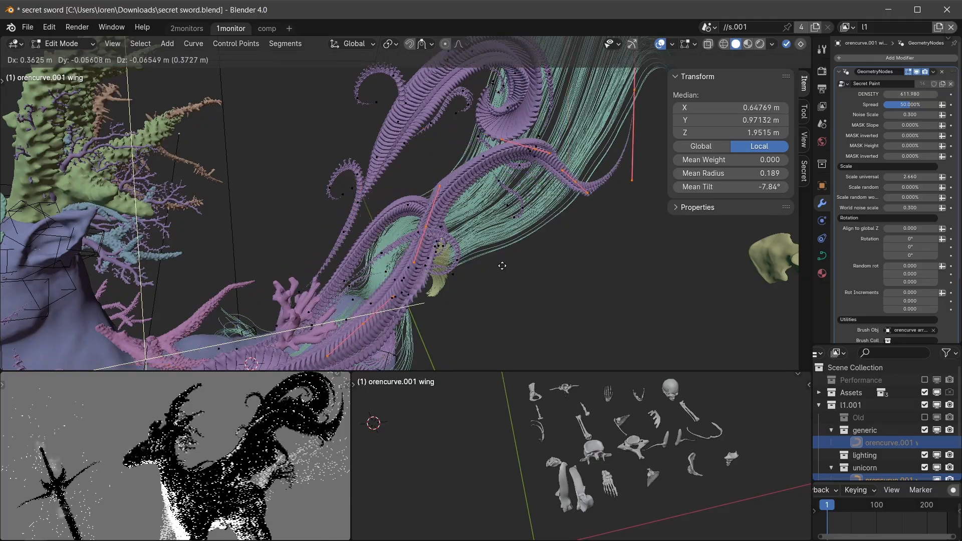
{"action": "left_click", "coordinate": [466, 246]}
{"action": "key", "text": "ctrl+t"}
{"action": "right_click", "coordinate": [548, 245]}
Try a Mean Radius of 2.589 on the wing curve's selected points, undo it and leave curve editing.
{"action": "left_click_drag", "start_coordinate": [724, 174], "coordinate": [781, 173]}
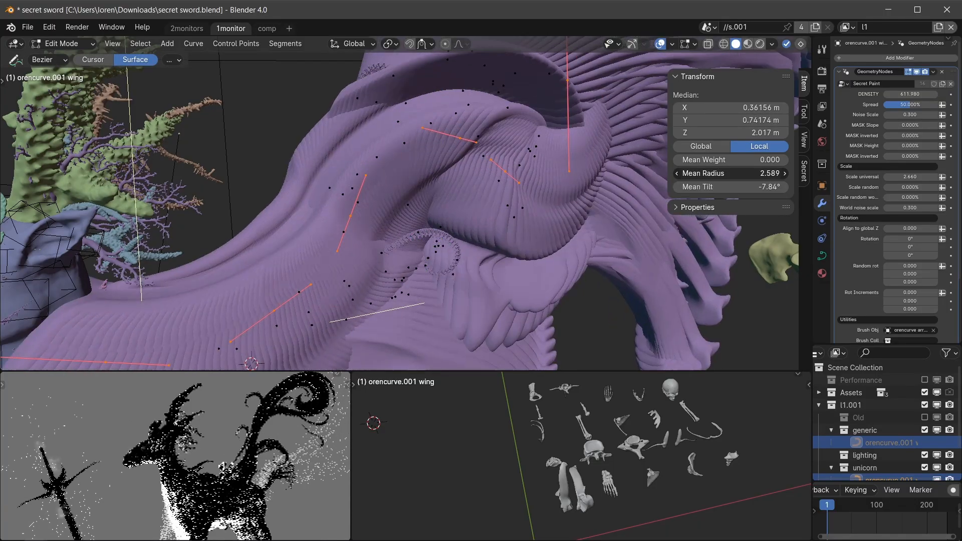
{"action": "key", "text": "ctrl+z"}
{"action": "key", "text": "Tab"}
{"action": "scroll", "coordinate": [399, 273], "scroll_direction": "down", "scroll_amount": 2}
{"action": "middle_click_drag", "start_coordinate": [399, 273], "coordinate": [373, 255]}
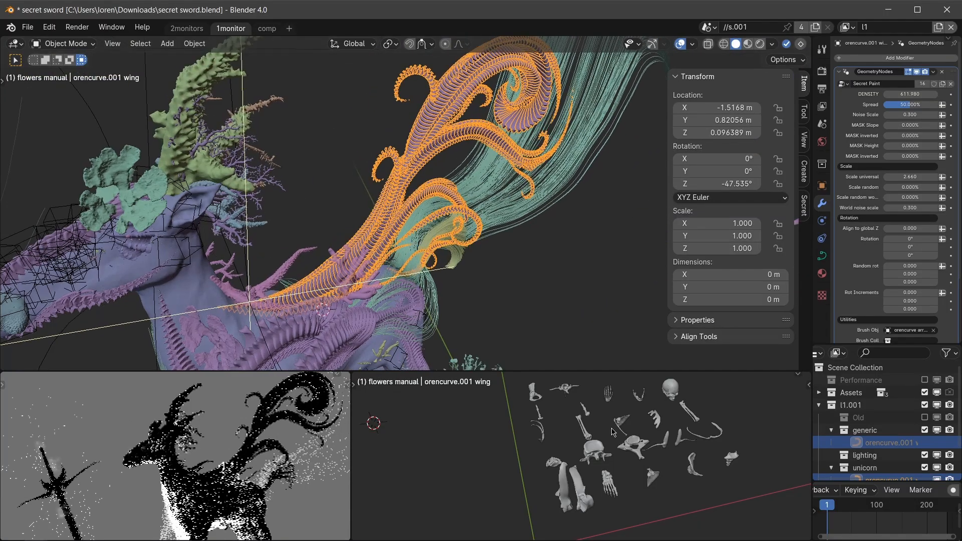
Reposition, rotate and thicken the selected control points of the mirrored teal bone curve above the wings.
{"action": "middle_click_drag", "start_coordinate": [604, 453], "coordinate": [590, 462]}
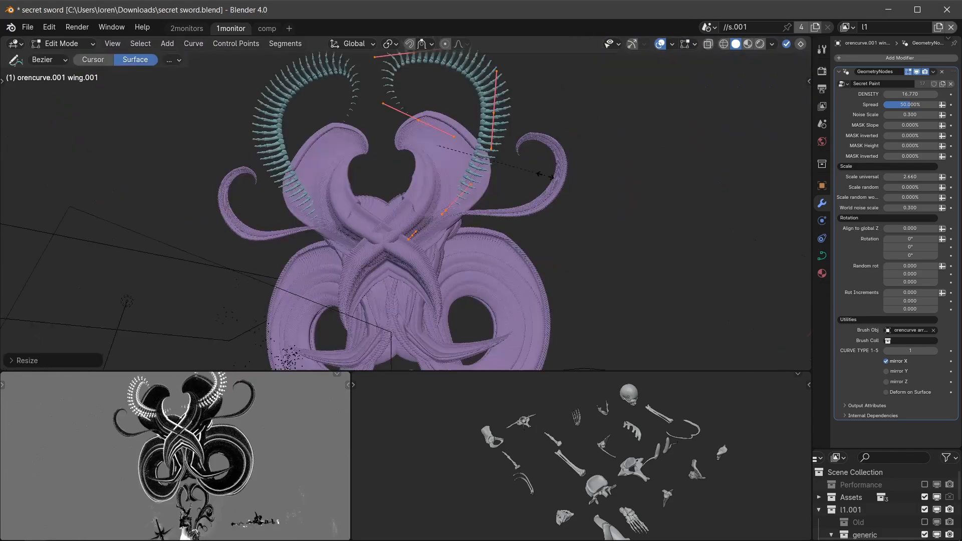
{"action": "left_click", "coordinate": [730, 184]}
{"action": "key", "text": "g"}
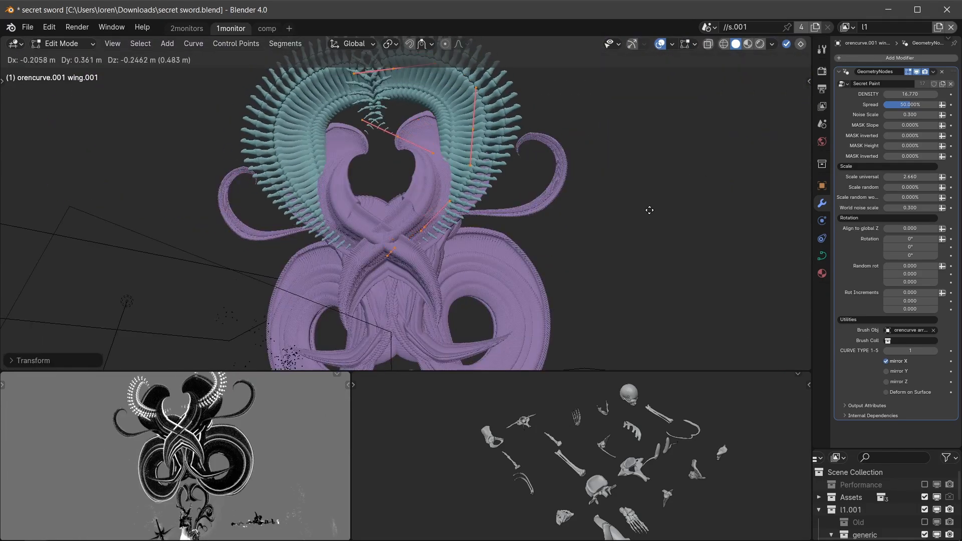
{"action": "left_click", "coordinate": [650, 211]}
{"action": "key", "text": "alt+s"}
{"action": "left_click", "coordinate": [561, 213]}
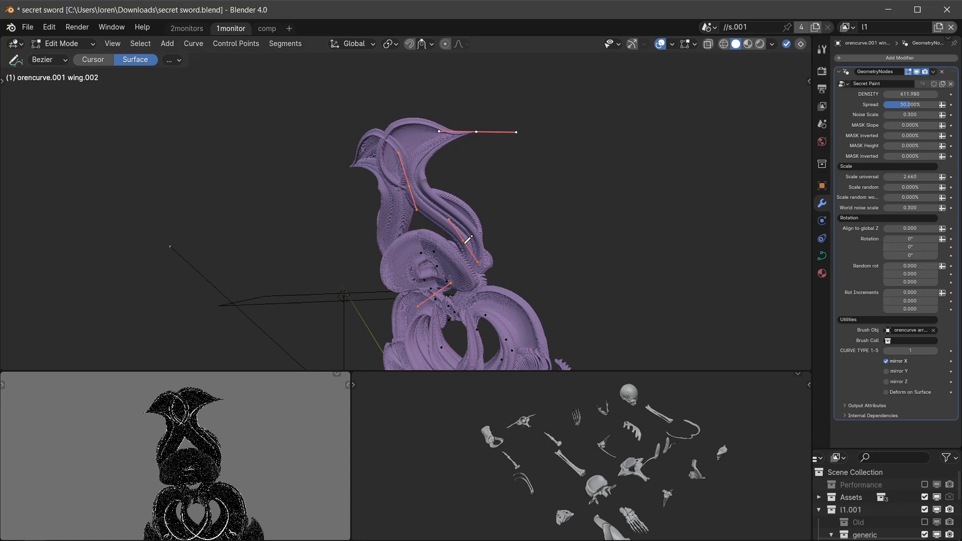
Set the density of the uppermost mirrored wing curve to 5 and raise it to about 10.2.
{"action": "middle_click_drag", "start_coordinate": [465, 243], "coordinate": [471, 249]}
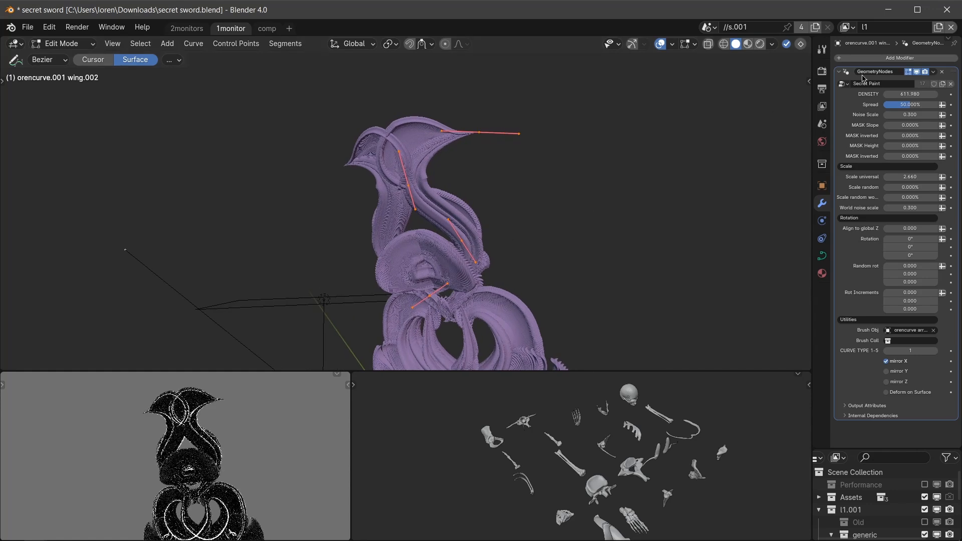
{"action": "double_click", "coordinate": [922, 95]}
{"action": "type", "text": "5"}
{"action": "key", "text": "Return"}
{"action": "left_click_drag", "start_coordinate": [916, 96], "coordinate": [949, 95]}
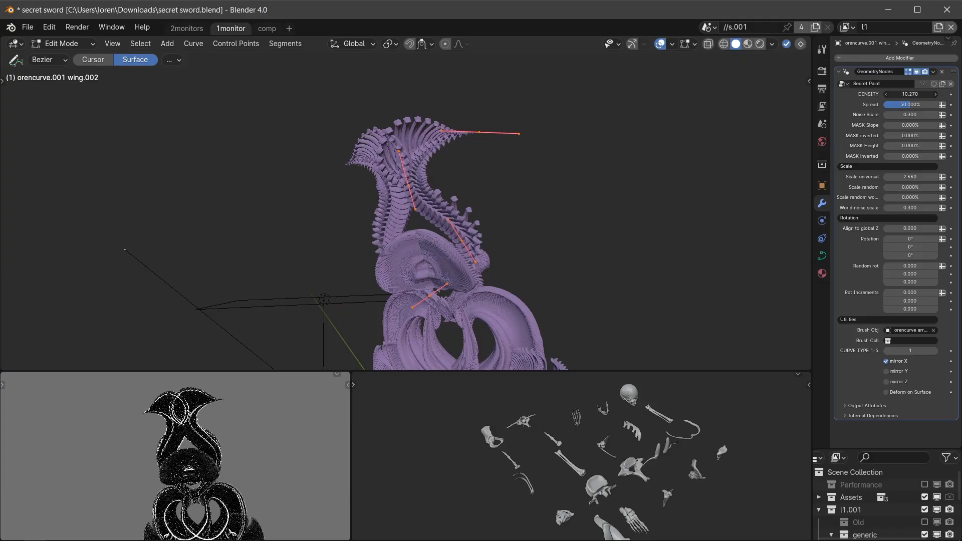
Switch the uppermost wing curve's brush object among several of the skeleton bones.
{"action": "scroll", "coordinate": [620, 462], "scroll_direction": "up", "scroll_amount": 2}
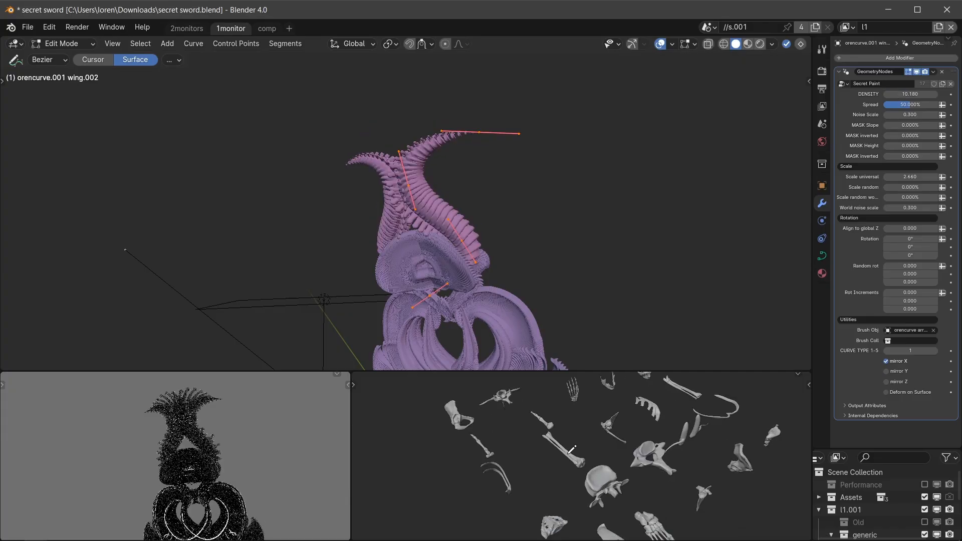
{"action": "key", "text": "alt+q"}
{"action": "key", "text": "alt+q"}
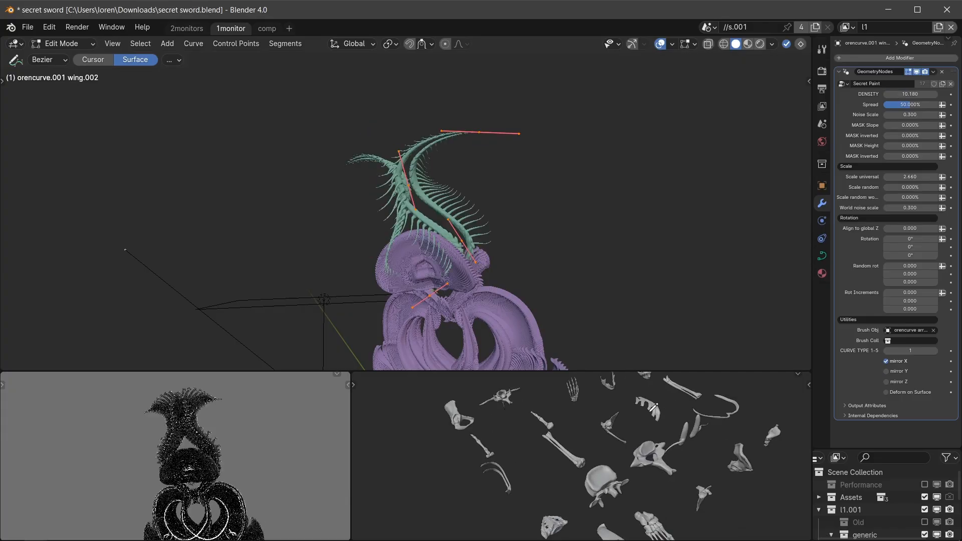
{"action": "key", "text": "alt+q"}
{"action": "key", "text": "alt+q"}
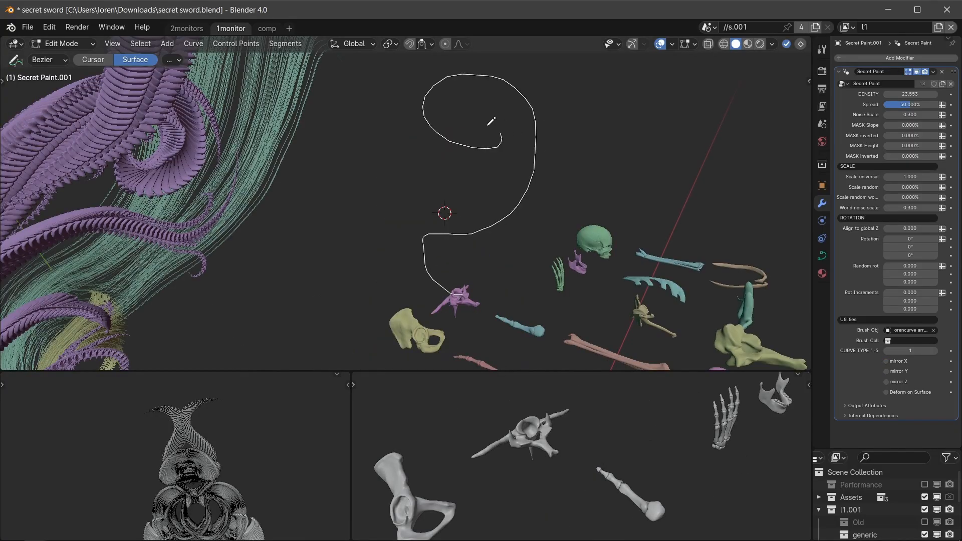
Draw a spiral curve above the bones using the purple spiny vertebra as the brush.
{"action": "left_click_drag", "start_coordinate": [488, 125], "coordinate": [488, 125]}
{"action": "middle_click_drag", "start_coordinate": [478, 281], "coordinate": [463, 301], "text": "shift"}
Add a Bezier circle to the vertebra curve, scale it down and enlarge its radius to form a spiny ring.
{"action": "left_click", "coordinate": [168, 44]}
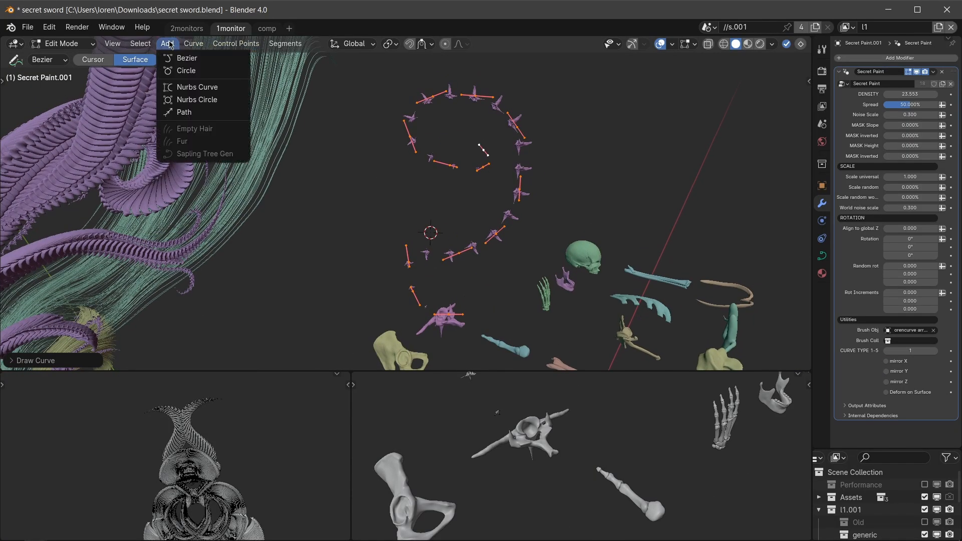
{"action": "left_click", "coordinate": [181, 71]}
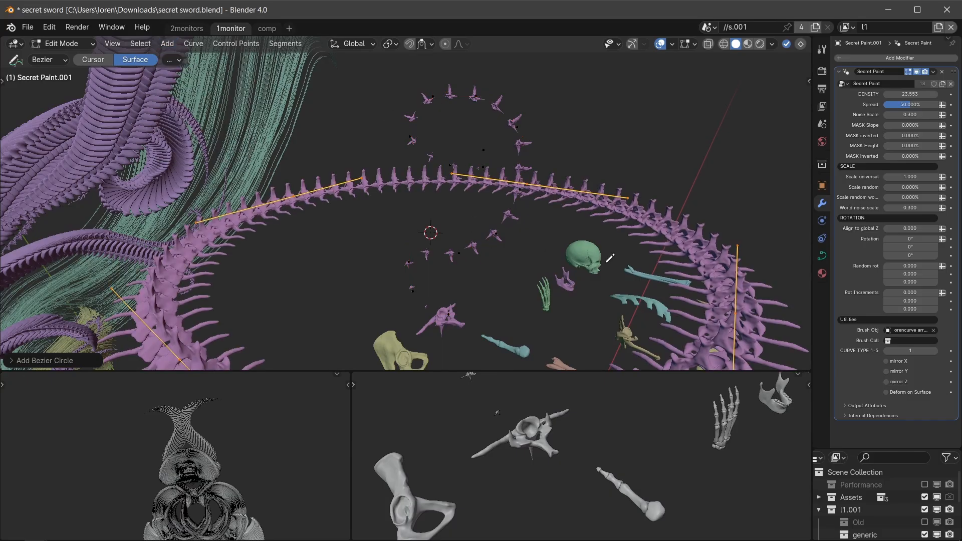
{"action": "key", "text": "s"}
{"action": "left_click", "coordinate": [555, 257]}
{"action": "key", "text": "alt+s"}
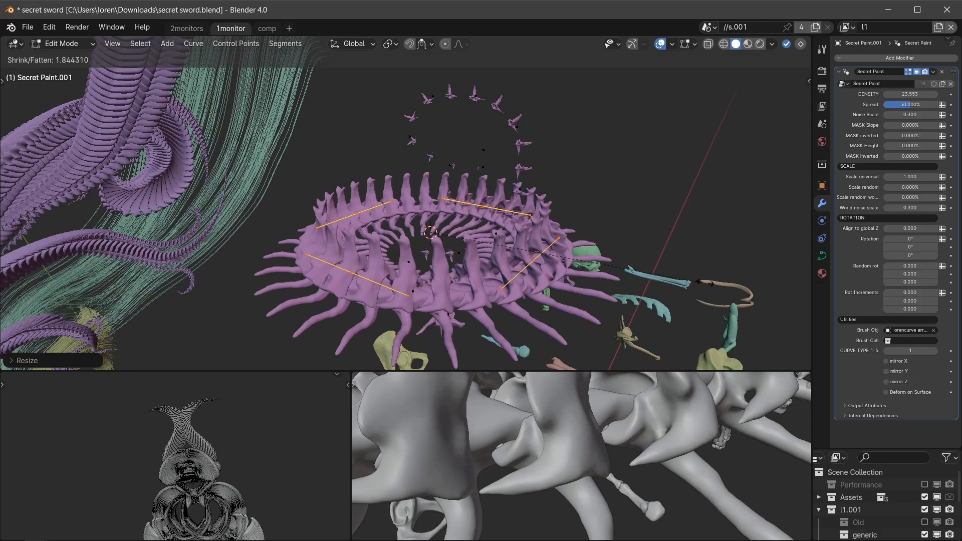
{"action": "left_click", "coordinate": [186, 274]}
{"action": "scroll", "coordinate": [465, 259], "scroll_direction": "down", "scroll_amount": 2}
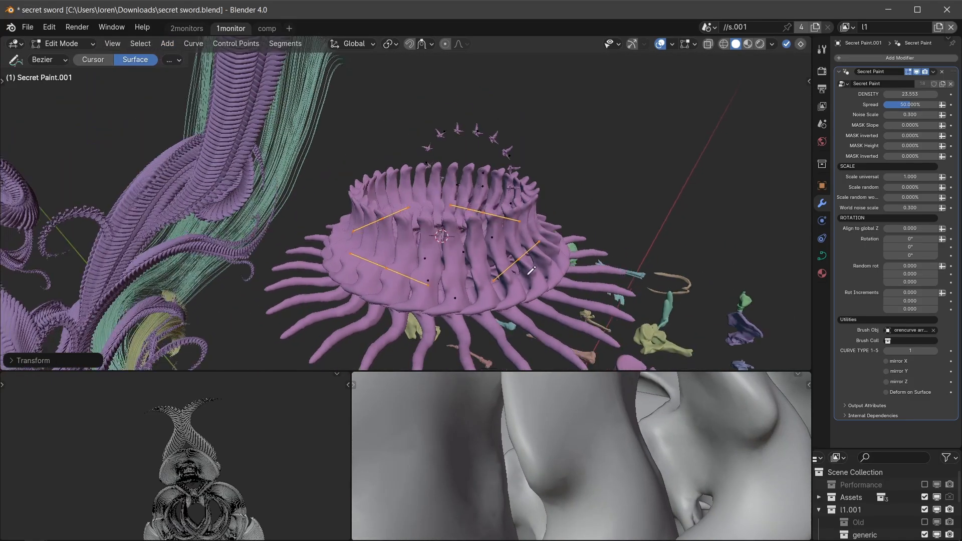
{"action": "middle_click_drag", "start_coordinate": [464, 259], "coordinate": [471, 269]}
{"action": "key", "text": "ctrl+Tab"}
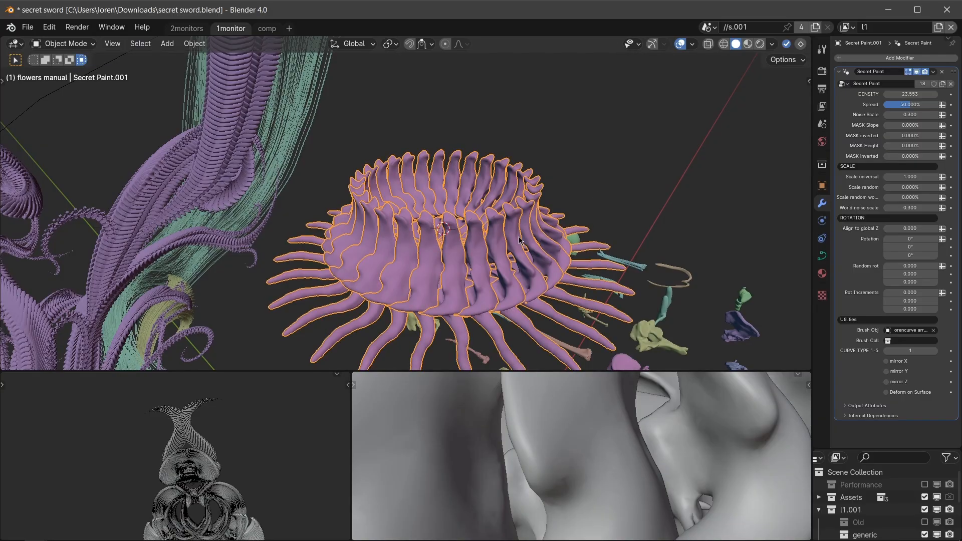
Try different rotation values on the spiny ring's instances.
{"action": "left_click_drag", "start_coordinate": [912, 245], "coordinate": [937, 239]}
{"action": "right_click", "coordinate": [912, 246]}
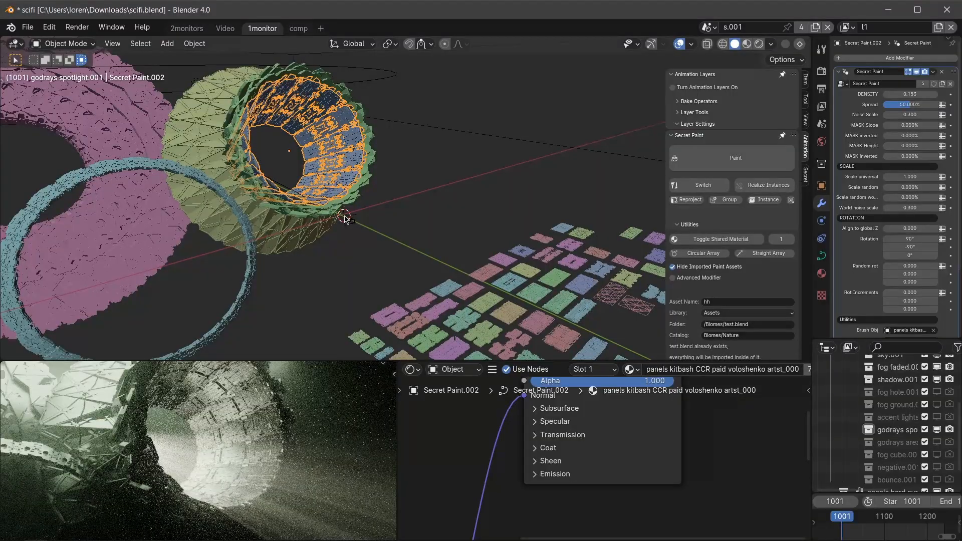
In scifi.blend, tilt all control points of the inner kitbash panel ring and return to Object Mode.
{"action": "scroll", "coordinate": [345, 219], "scroll_direction": "up", "scroll_amount": 2}
{"action": "middle_click_drag", "start_coordinate": [345, 219], "coordinate": [341, 233]}
{"action": "key", "text": "Tab"}
{"action": "middle_click_drag", "start_coordinate": [411, 220], "coordinate": [420, 230]}
{"action": "key", "text": "a"}
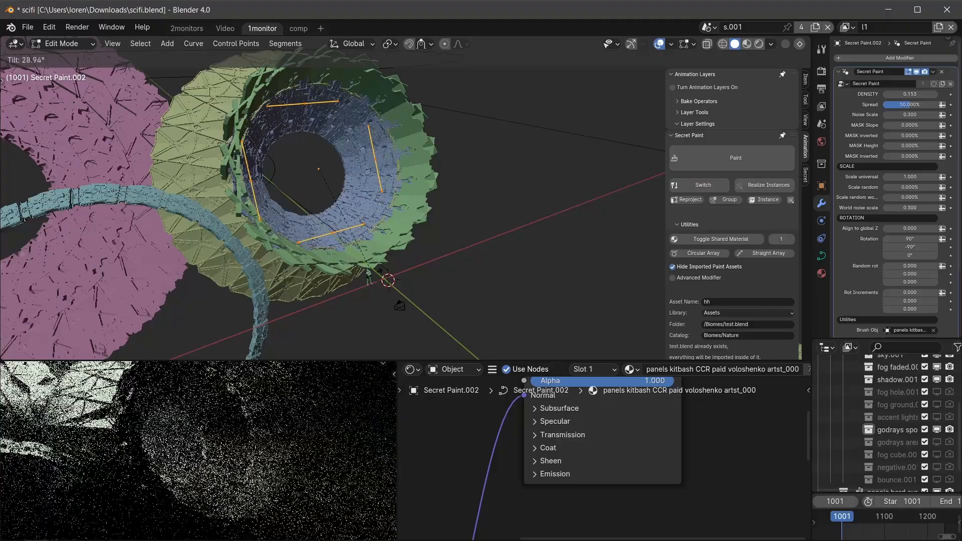
{"action": "key", "text": "ctrl+Tab"}
{"action": "left_click", "coordinate": [297, 240]}
{"action": "scroll", "coordinate": [340, 261], "scroll_direction": "down", "scroll_amount": 3}
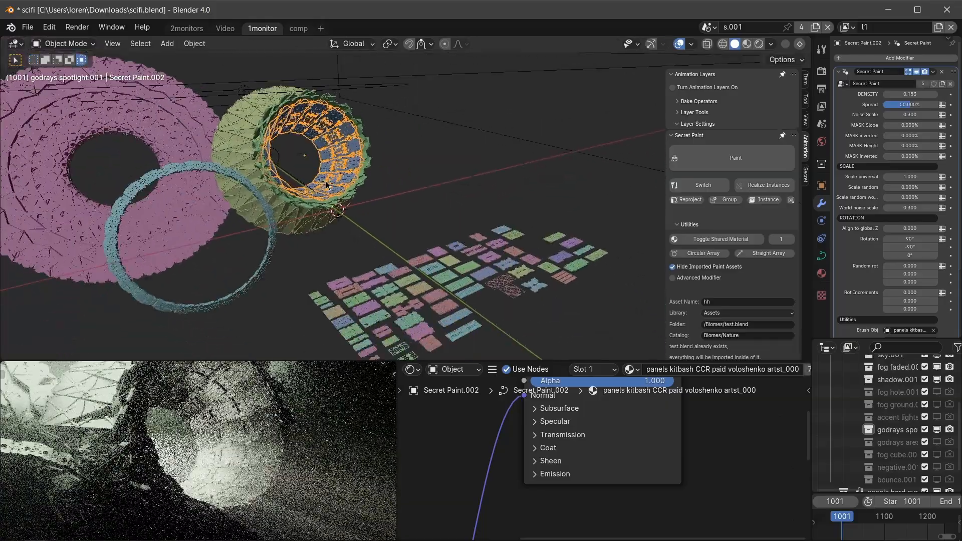
Duplicate the inner panel ring and place the copy beside the larger green rings.
{"action": "scroll", "coordinate": [403, 292], "scroll_direction": "up", "scroll_amount": 2}
{"action": "middle_click_drag", "start_coordinate": [430, 325], "coordinate": [294, 212]}
{"action": "key", "text": "shift+d"}
{"action": "left_click", "coordinate": [441, 213]}
{"action": "scroll", "coordinate": [441, 213], "scroll_direction": "down", "scroll_amount": 3}
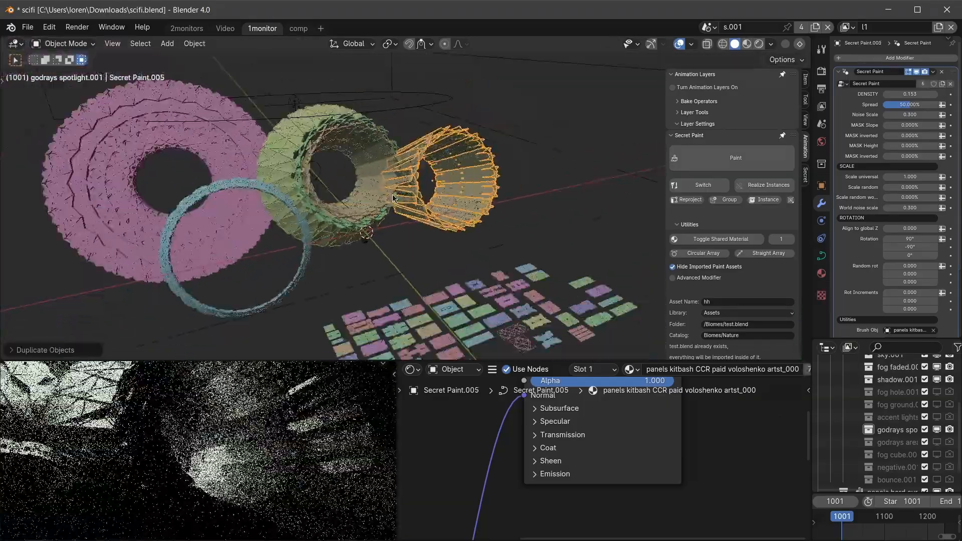
Tilt the duplicated panel ring's control points and adjust their radius.
{"action": "scroll", "coordinate": [441, 212], "scroll_direction": "up", "scroll_amount": 2}
{"action": "key", "text": "Tab"}
{"action": "key", "text": "ctrl+t"}
{"action": "left_click", "coordinate": [491, 132]}
{"action": "key", "text": "alt+s"}
{"action": "left_click", "coordinate": [501, 146]}
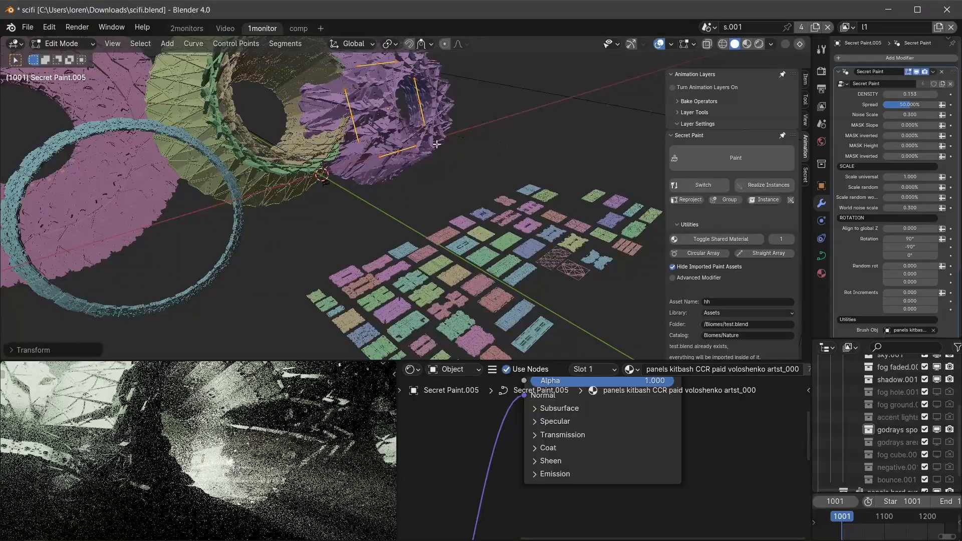
Move and scale the duplicated panel ring's curve, and readjust its control points' radius.
{"action": "middle_click_drag", "start_coordinate": [458, 181], "coordinate": [459, 177]}
{"action": "key", "text": "s"}
{"action": "left_click", "coordinate": [480, 187]}
{"action": "key", "text": "alt+s"}
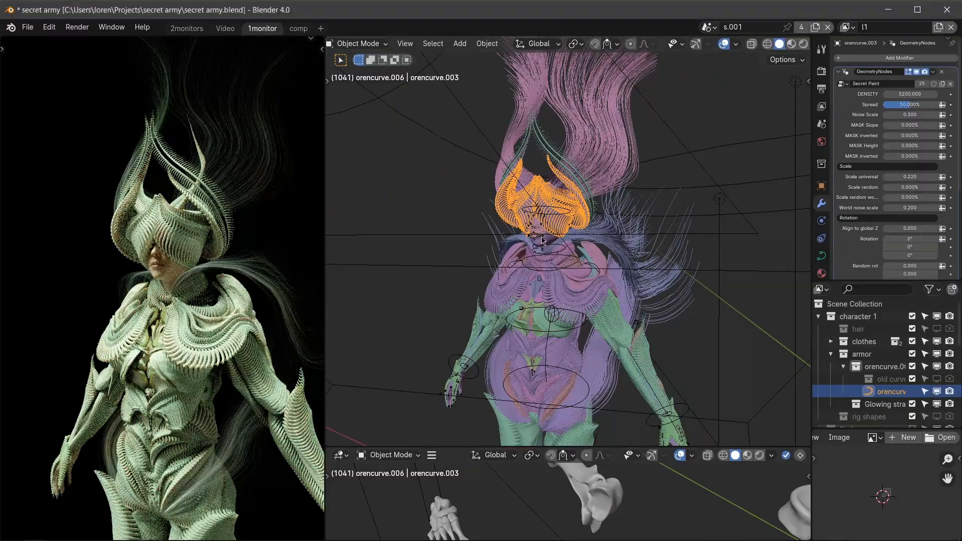
{"action": "scroll", "coordinate": [542, 241], "scroll_direction": "up", "scroll_amount": 4}
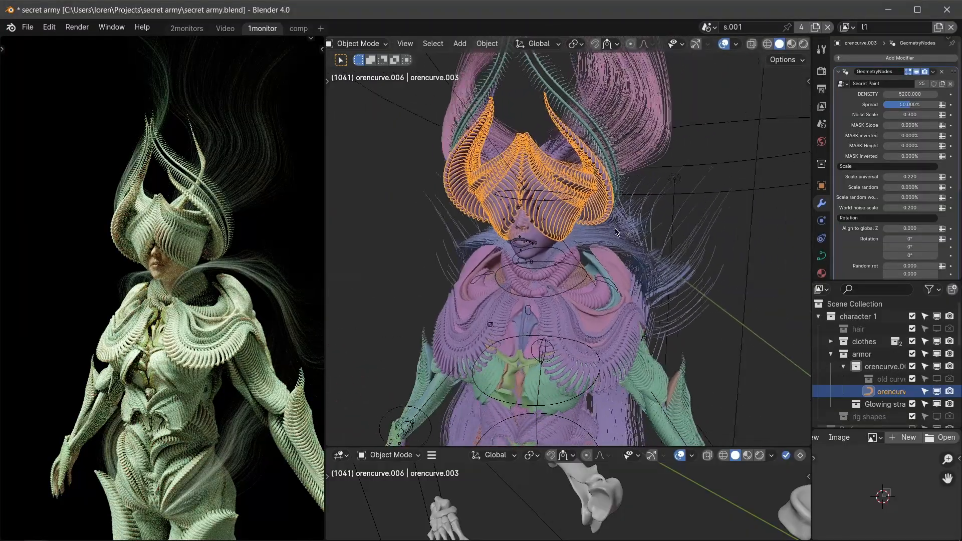
In secret army.blend, tilt the helmet curve's control points, adjust their radius and return to Object Mode.
{"action": "key", "text": "Tab"}
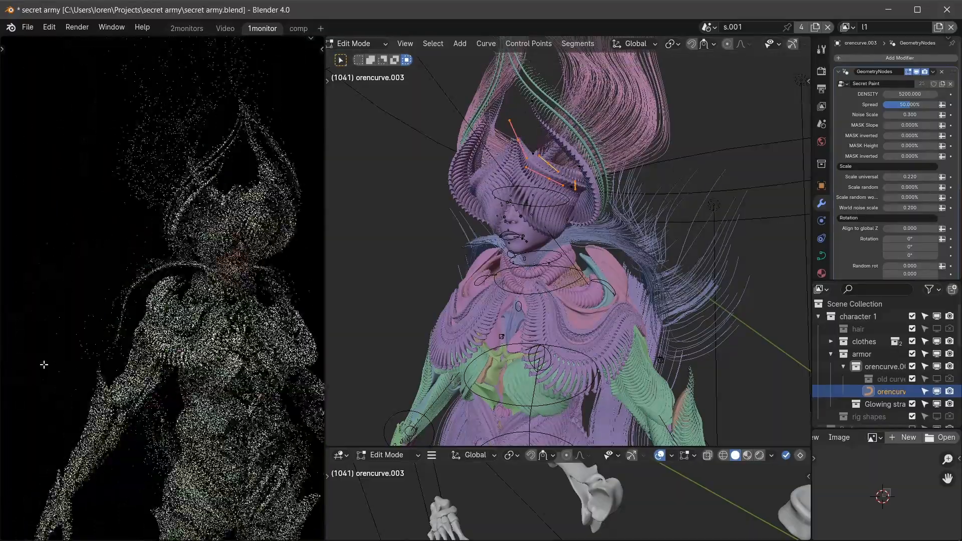
{"action": "scroll", "coordinate": [485, 249], "scroll_direction": "down", "scroll_amount": 2}
{"action": "key", "text": "ctrl+t"}
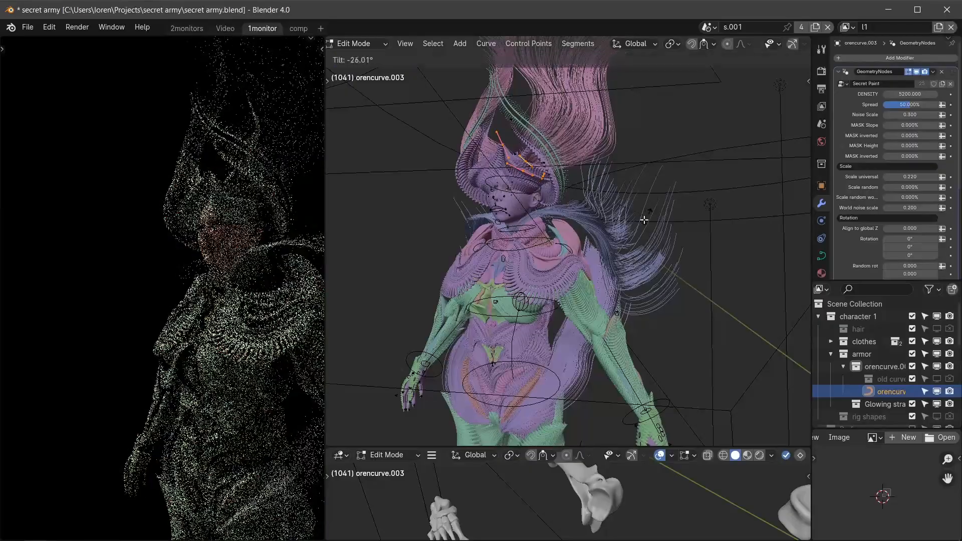
{"action": "left_click", "coordinate": [594, 193]}
{"action": "key", "text": "alt+s"}
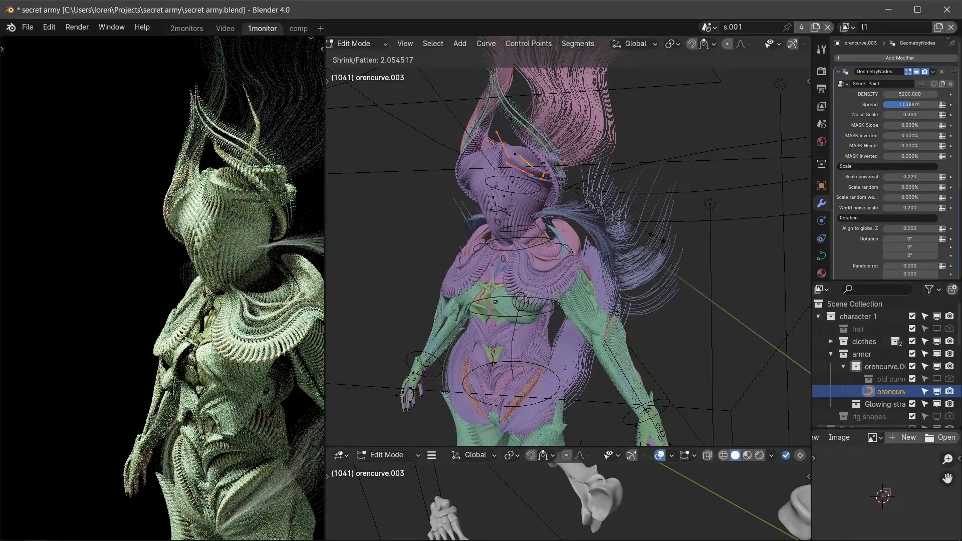
{"action": "left_click", "coordinate": [569, 223]}
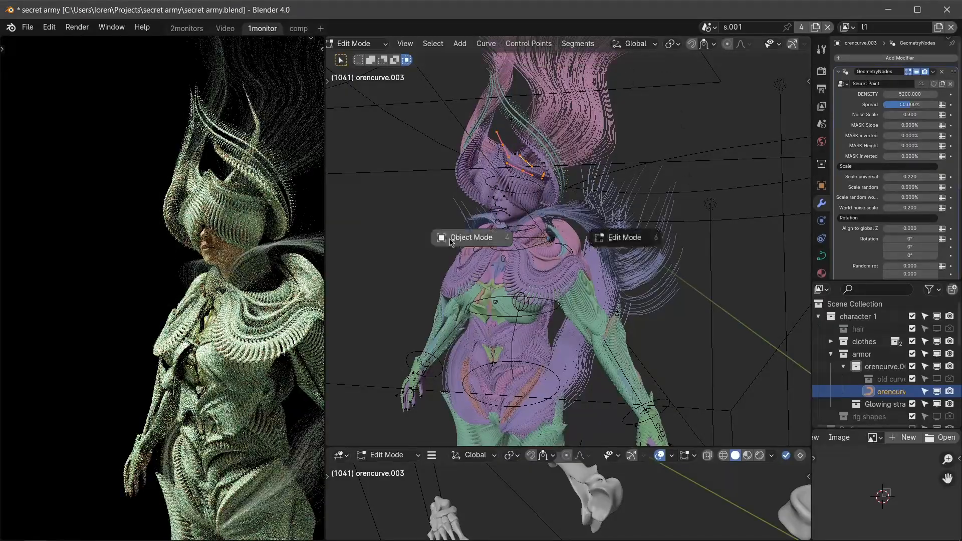
{"action": "left_click", "coordinate": [451, 242]}
Tilt the control points of the shoulder collar armor curve and return to Object Mode.
{"action": "left_click", "coordinate": [600, 504]}
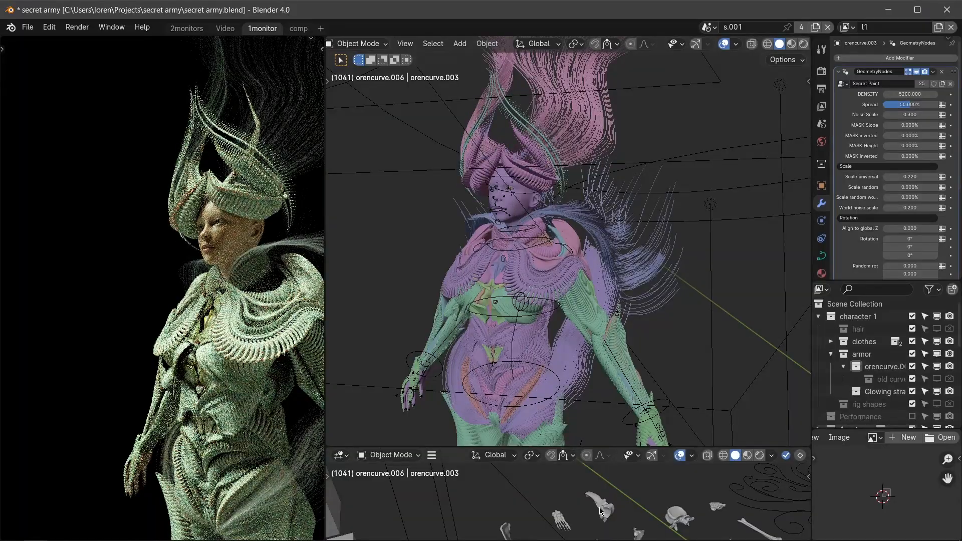
{"action": "middle_click_drag", "start_coordinate": [610, 520], "coordinate": [600, 503], "text": "shift"}
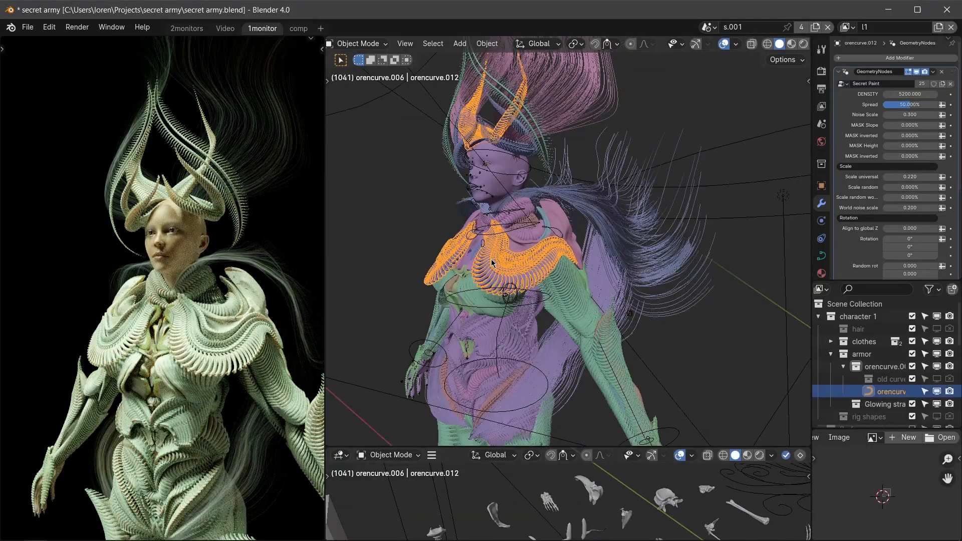
{"action": "middle_click_drag", "start_coordinate": [506, 273], "coordinate": [545, 269]}
{"action": "key", "text": "ctrl+Tab"}
{"action": "left_click", "coordinate": [607, 271]}
{"action": "key", "text": "ctrl+t"}
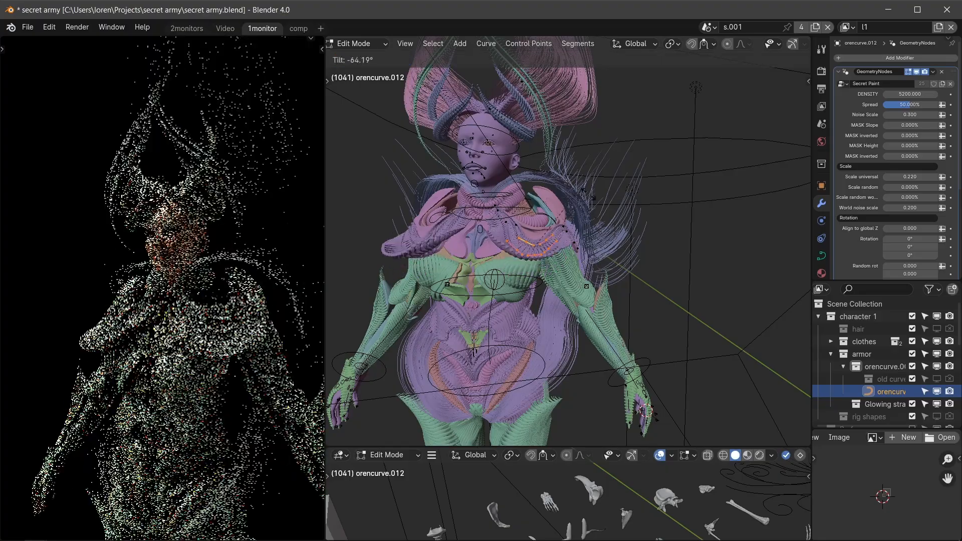
{"action": "left_click", "coordinate": [531, 258]}
{"action": "key", "text": "Tab"}
{"action": "scroll", "coordinate": [529, 257], "scroll_direction": "up", "scroll_amount": 3}
{"action": "scroll", "coordinate": [530, 257], "scroll_direction": "down", "scroll_amount": 5}
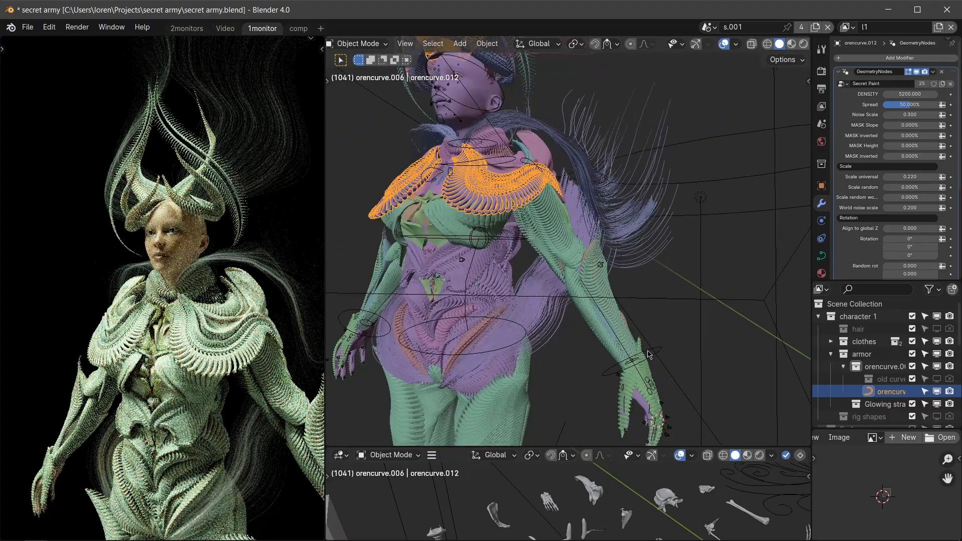
{"action": "left_click", "coordinate": [657, 352]}
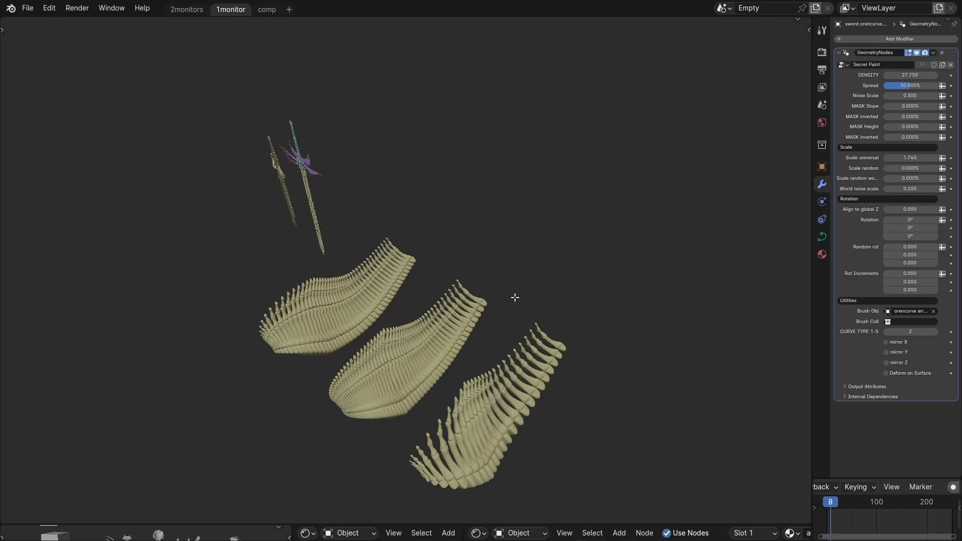
Try stretching the three bone arrays by moving their end control points along the X axis.
{"action": "left_click", "coordinate": [492, 288]}
{"action": "key", "text": "g"}
{"action": "key", "text": "x"}
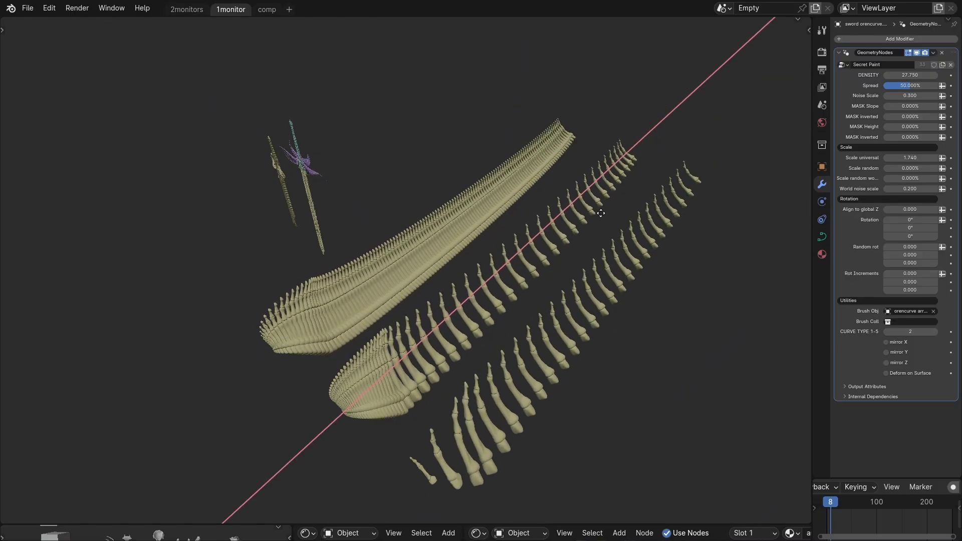
{"action": "right_click", "coordinate": [596, 330]}
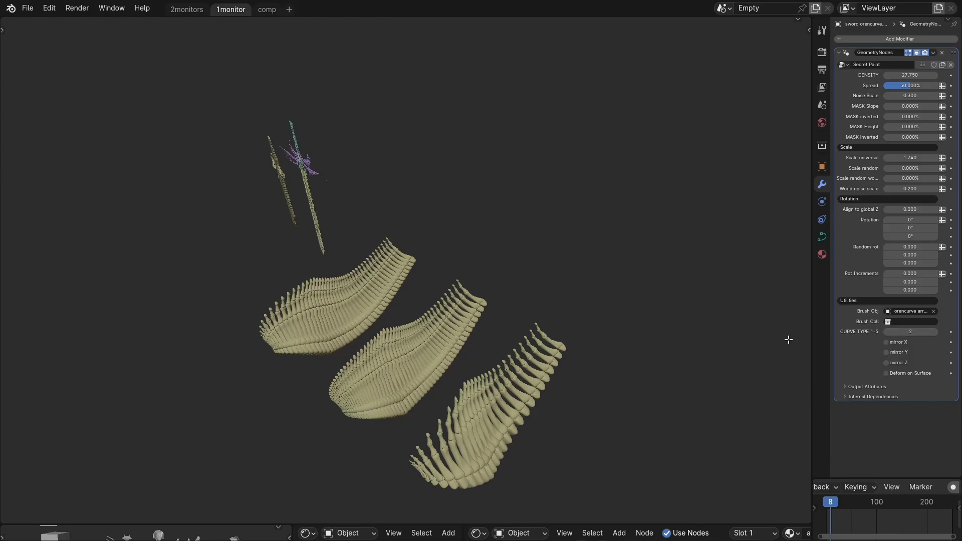
{"action": "key", "text": "x"}
{"action": "right_click", "coordinate": [601, 214]}
Try moving the bone arrays' end control points with the X axis locked, and also without a constraint.
{"action": "scroll", "coordinate": [367, 273], "scroll_direction": "up", "scroll_amount": 5}
{"action": "middle_click_drag", "start_coordinate": [340, 305], "coordinate": [374, 323]}
{"action": "key", "text": "g"}
{"action": "key", "text": "shift+x"}
{"action": "right_click", "coordinate": [605, 279]}
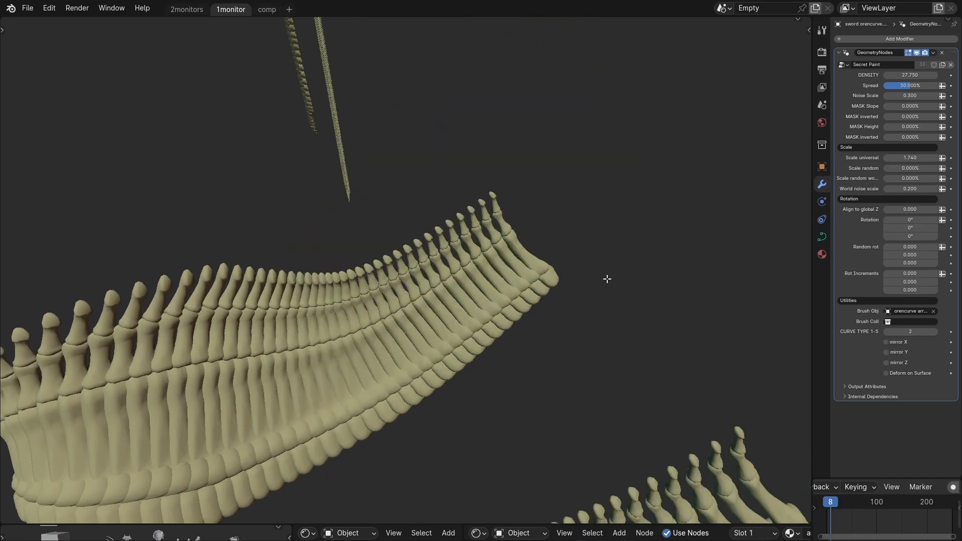
{"action": "scroll", "coordinate": [605, 279], "scroll_direction": "down", "scroll_amount": 4}
{"action": "key", "text": "g"}
{"action": "right_click", "coordinate": [809, 304]}
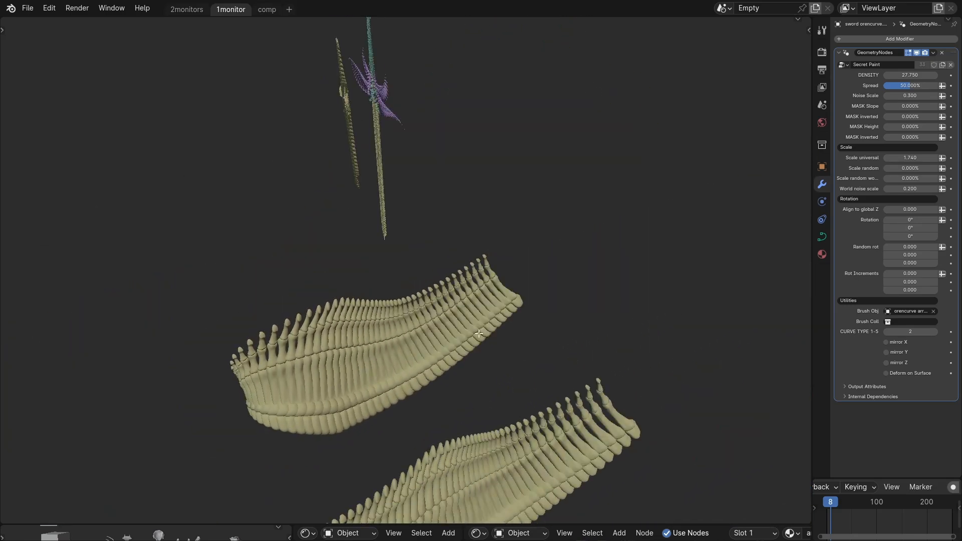
Try pulling the bone arrays' ends far out along X again to compare how the bone spacing reacts.
{"action": "middle_click_drag", "start_coordinate": [476, 432], "coordinate": [432, 329], "text": "shift"}
{"action": "scroll", "coordinate": [431, 328], "scroll_direction": "down", "scroll_amount": 1}
{"action": "scroll", "coordinate": [431, 328], "scroll_direction": "up", "scroll_amount": 1}
{"action": "key", "text": "g"}
{"action": "key", "text": "x"}
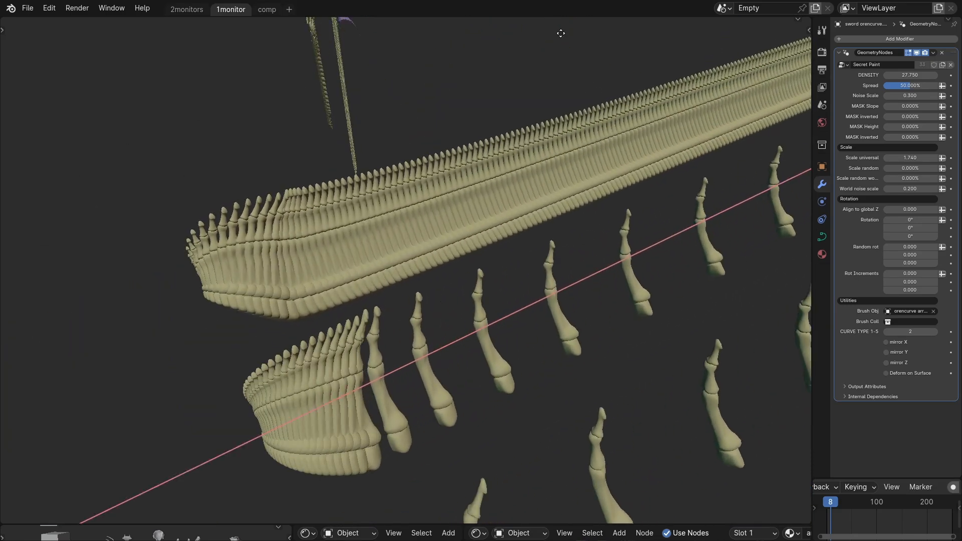
{"action": "right_click", "coordinate": [581, 444]}
{"action": "scroll", "coordinate": [441, 397], "scroll_direction": "down", "scroll_amount": 2}
{"action": "middle_click_drag", "start_coordinate": [441, 397], "coordinate": [385, 352]}
{"action": "key", "text": "g"}
{"action": "key", "text": "x"}
{"action": "right_click", "coordinate": [262, 166]}
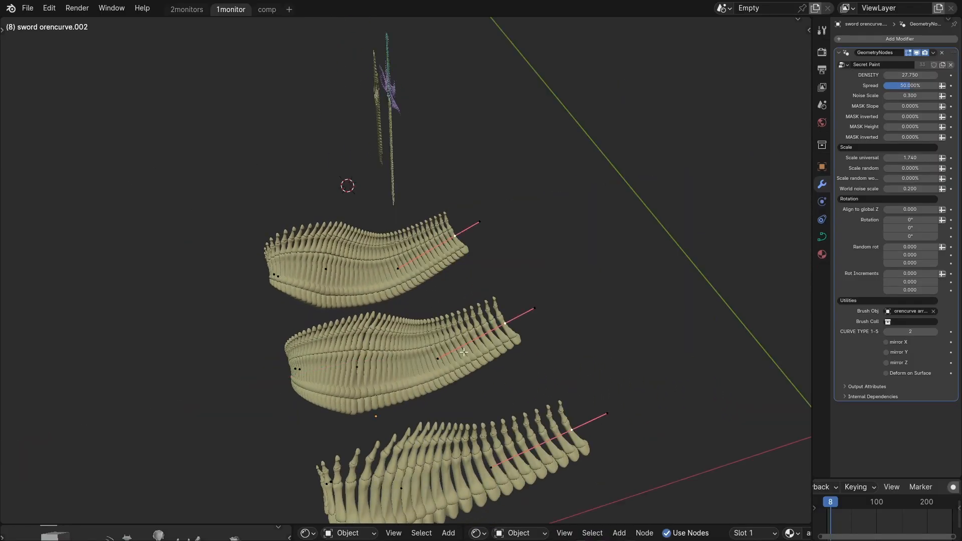
Try subdividing the selected segments of the three bone curves, and undo the subdivision.
{"action": "scroll", "coordinate": [383, 370], "scroll_direction": "up", "scroll_amount": 2}
{"action": "key", "text": "ctrl+r"}
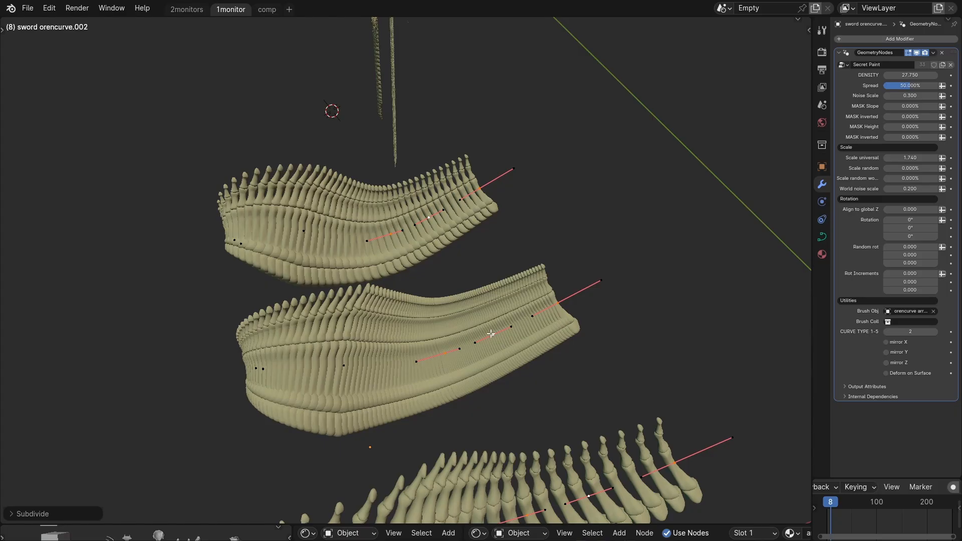
{"action": "scroll", "coordinate": [526, 318], "scroll_direction": "up", "scroll_amount": 4}
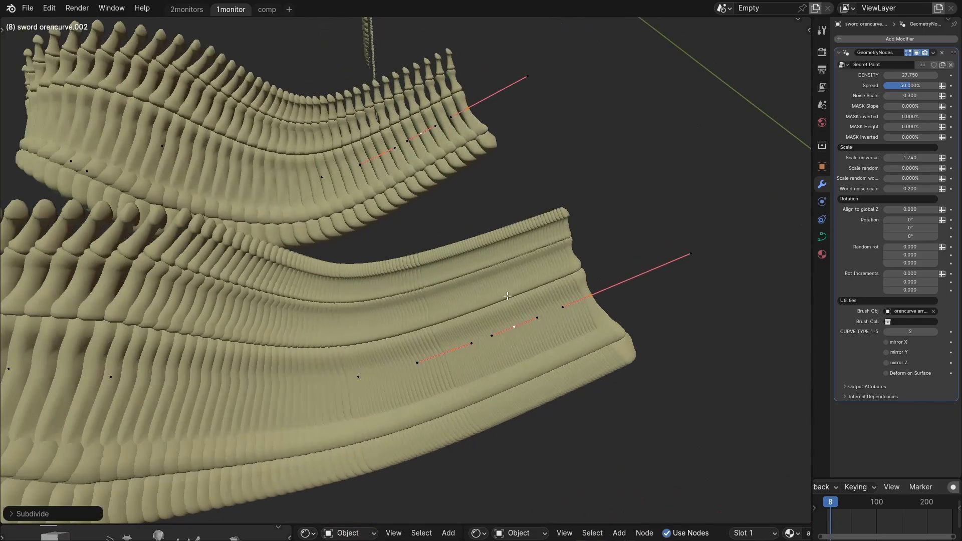
{"action": "key", "text": "ctrl+z"}
Return to Object Mode and select the bone array with the widest spacing.
{"action": "scroll", "coordinate": [470, 328], "scroll_direction": "down", "scroll_amount": 8}
{"action": "key", "text": "Tab"}
{"action": "left_click", "coordinate": [466, 336]}
{"action": "left_click", "coordinate": [473, 404]}
{"action": "middle_click_drag", "start_coordinate": [473, 405], "coordinate": [473, 419]}
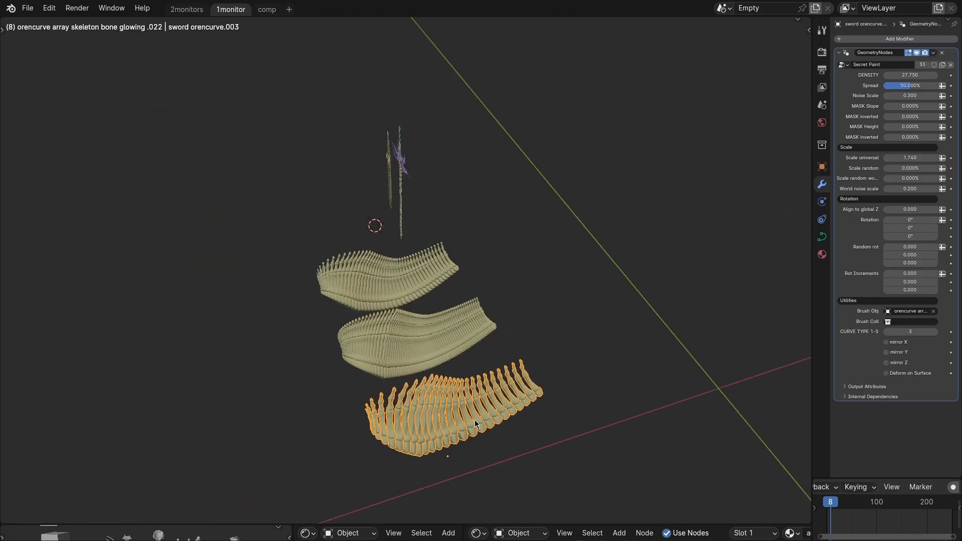
Try extending the bone curves along X in Edit Mode once more, and return to Object Mode.
{"action": "key", "text": "Tab"}
{"action": "key", "text": "g"}
{"action": "key", "text": "x"}
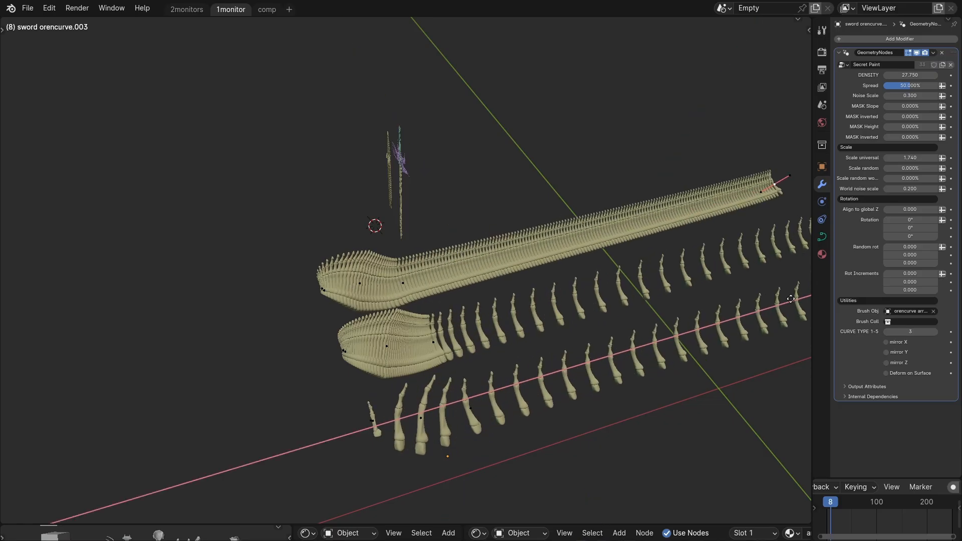
{"action": "right_click", "coordinate": [481, 416]}
{"action": "scroll", "coordinate": [481, 415], "scroll_direction": "up", "scroll_amount": 5}
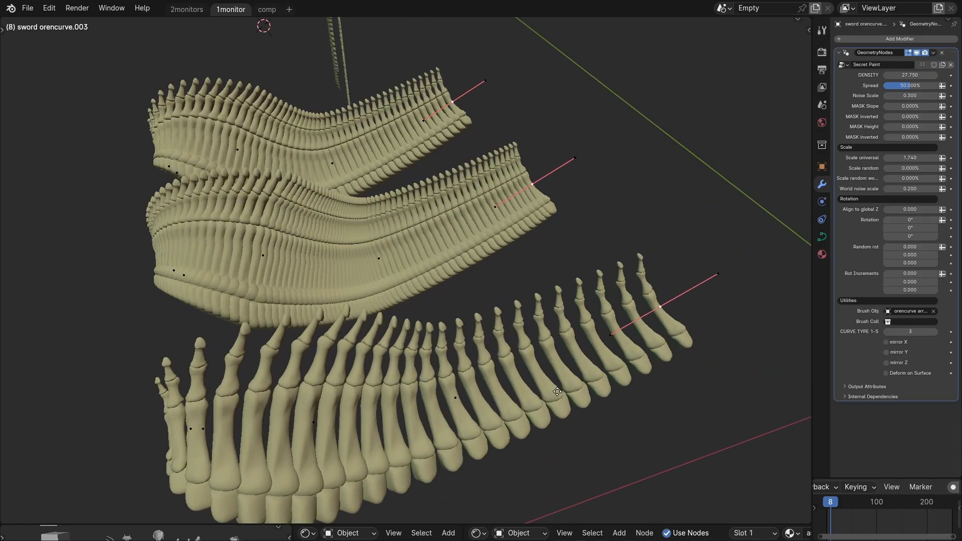
{"action": "key", "text": "g"}
{"action": "key", "text": "x"}
{"action": "right_click", "coordinate": [451, 417]}
{"action": "scroll", "coordinate": [449, 416], "scroll_direction": "down", "scroll_amount": 3}
{"action": "middle_click_drag", "start_coordinate": [442, 413], "coordinate": [451, 415]}
{"action": "key", "text": "Tab"}
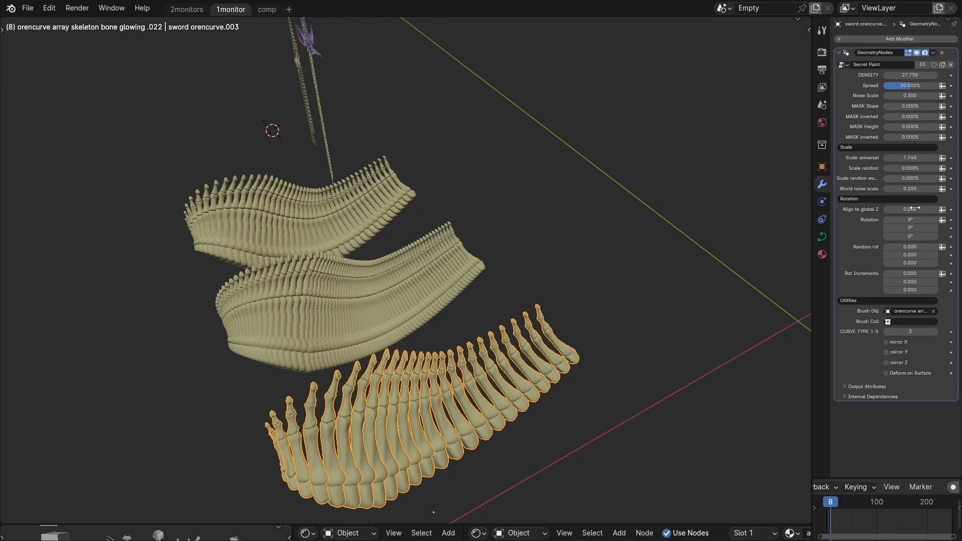
Set the selected bone array's density to 4, 5 and finally 6.
{"action": "type", "text": "4"}
{"action": "key", "text": "Return"}
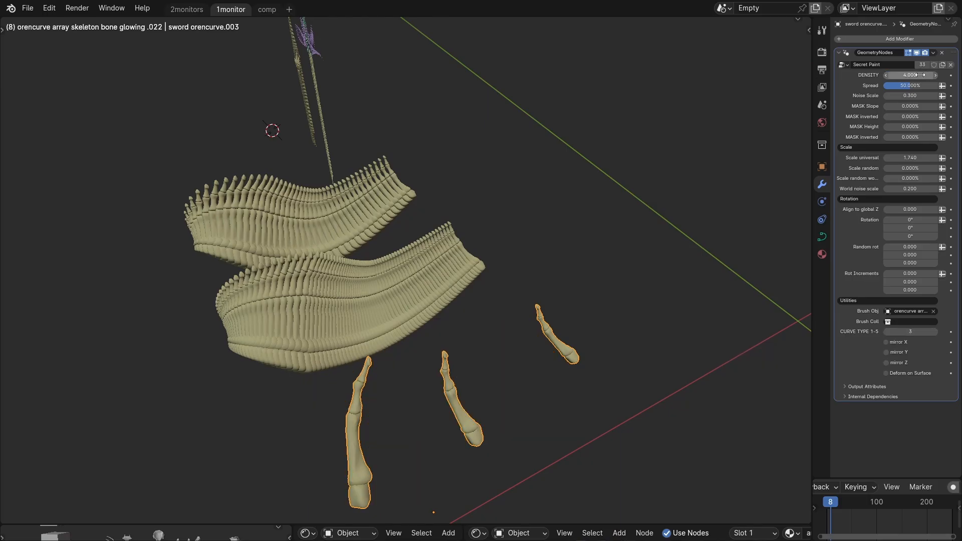
{"action": "left_click", "coordinate": [920, 74]}
{"action": "type", "text": "5"}
{"action": "key", "text": "Return"}
{"action": "left_click", "coordinate": [935, 75]}
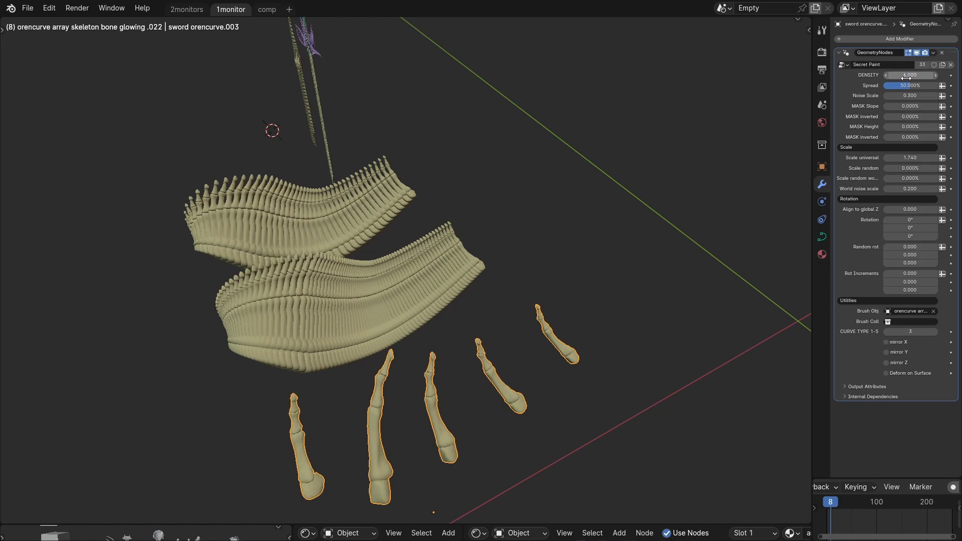
{"action": "scroll", "coordinate": [406, 270], "scroll_direction": "down", "scroll_amount": 3}
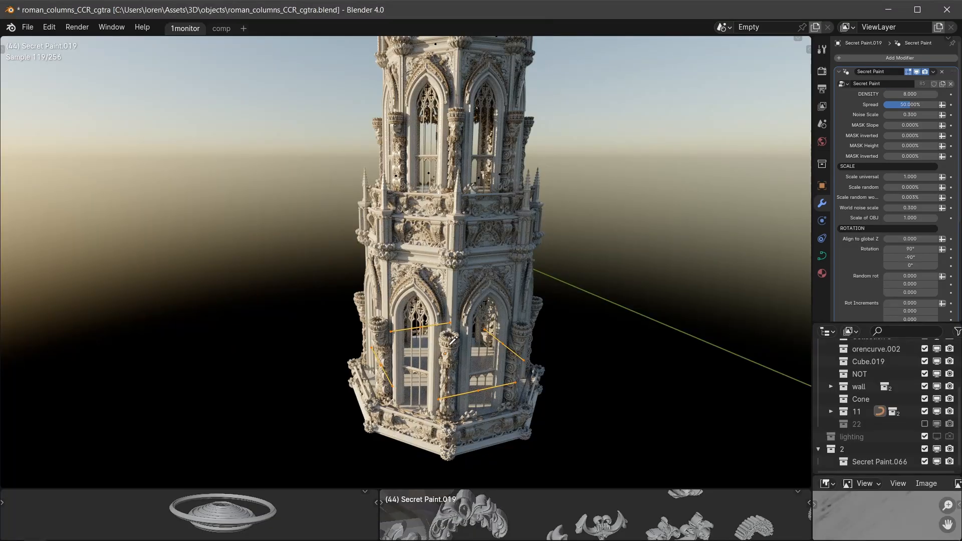
{"action": "middle_click_drag", "start_coordinate": [469, 362], "coordinate": [397, 334], "text": "shift"}
{"action": "middle_click_drag", "start_coordinate": [516, 358], "coordinate": [551, 362]}
{"action": "scroll", "coordinate": [436, 358], "scroll_direction": "up", "scroll_amount": 2}
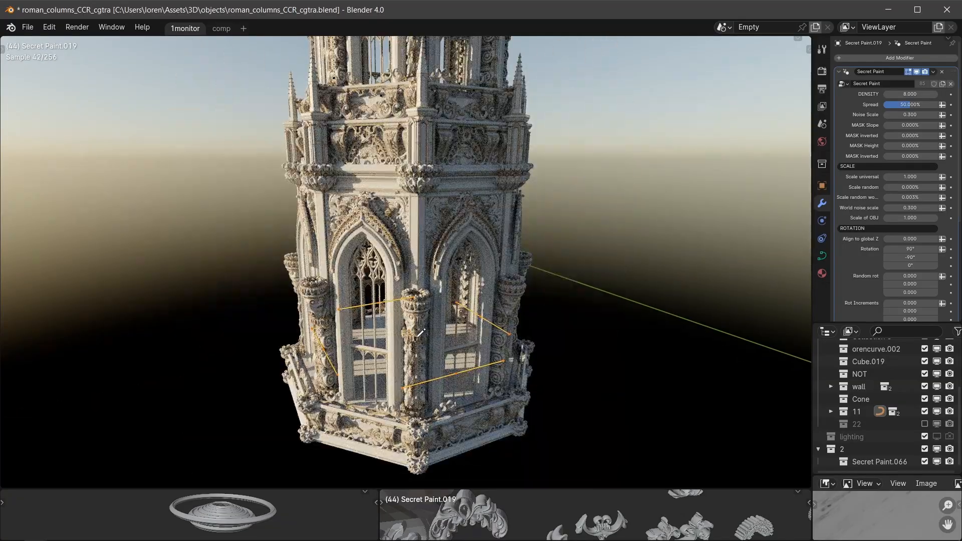
{"action": "scroll", "coordinate": [420, 333], "scroll_direction": "down", "scroll_amount": 3}
{"action": "middle_click_drag", "start_coordinate": [420, 333], "coordinate": [441, 331]}
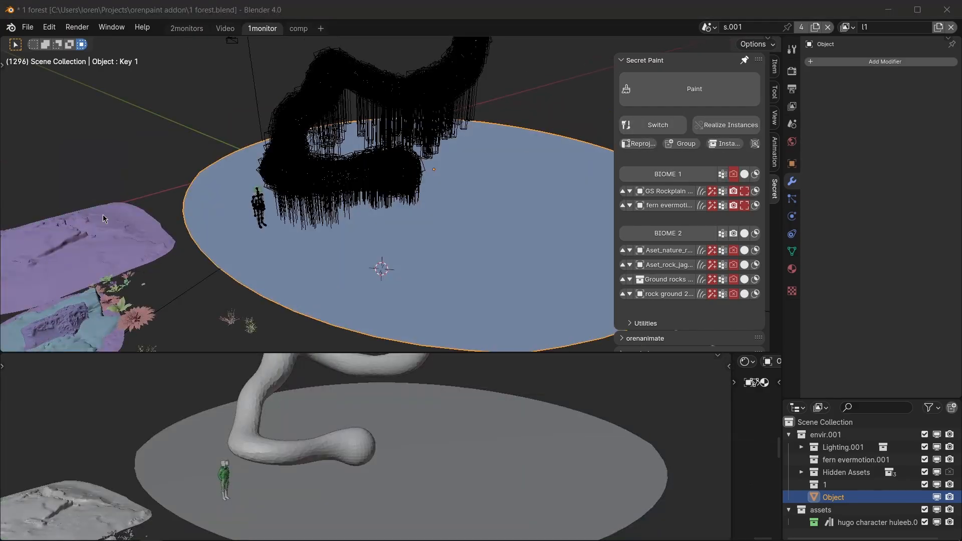
In 1 forest.blend, scatter the large purple rock asset over the circular ground with Secret Paint and return to Object Mode.
{"action": "left_click", "coordinate": [103, 214]}
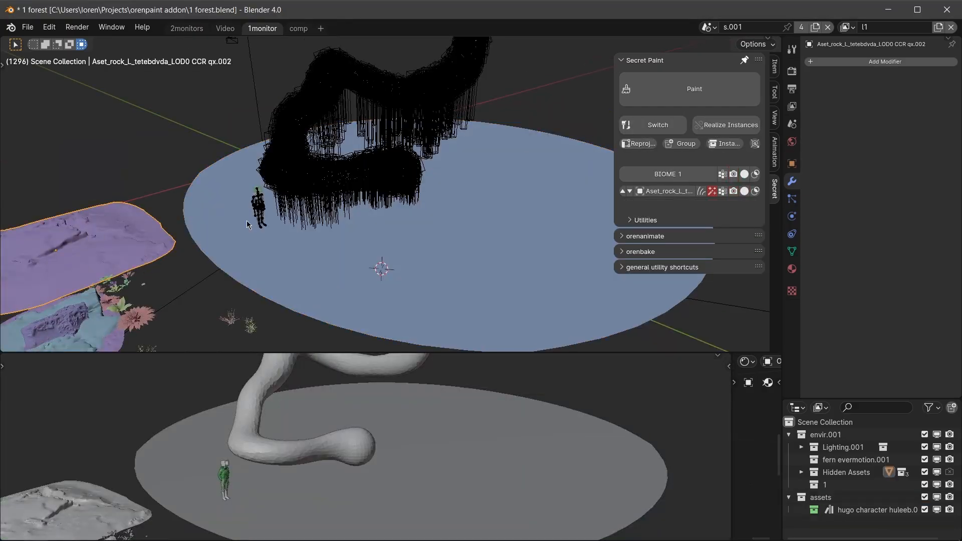
{"action": "left_click", "coordinate": [456, 239], "text": "shift"}
{"action": "key", "text": "q"}
{"action": "mouse_move", "coordinate": [510, 223]}
{"action": "left_mouse_down"}
{"action": "mouse_move", "coordinate": [318, 233]}
{"action": "mouse_move", "coordinate": [516, 241]}
{"action": "mouse_move", "coordinate": [485, 198]}
{"action": "left_mouse_up"}
{"action": "key", "text": "ctrl+Tab"}
{"action": "left_click", "coordinate": [436, 197]}
Try rotating and moving the whole scattered rock system.
{"action": "middle_click_drag", "start_coordinate": [501, 202], "coordinate": [450, 185]}
{"action": "key", "text": "r"}
{"action": "key", "text": "r"}
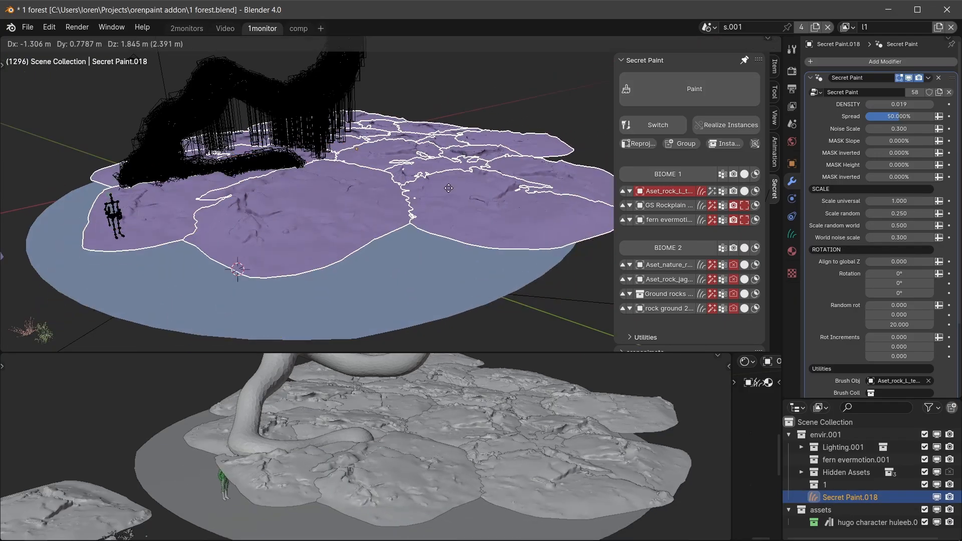
{"action": "right_click", "coordinate": [459, 213]}
Try moving a single rock's curve in Edit Mode using X-ray, and return to Object Mode.
{"action": "key", "text": "ctrl+Tab"}
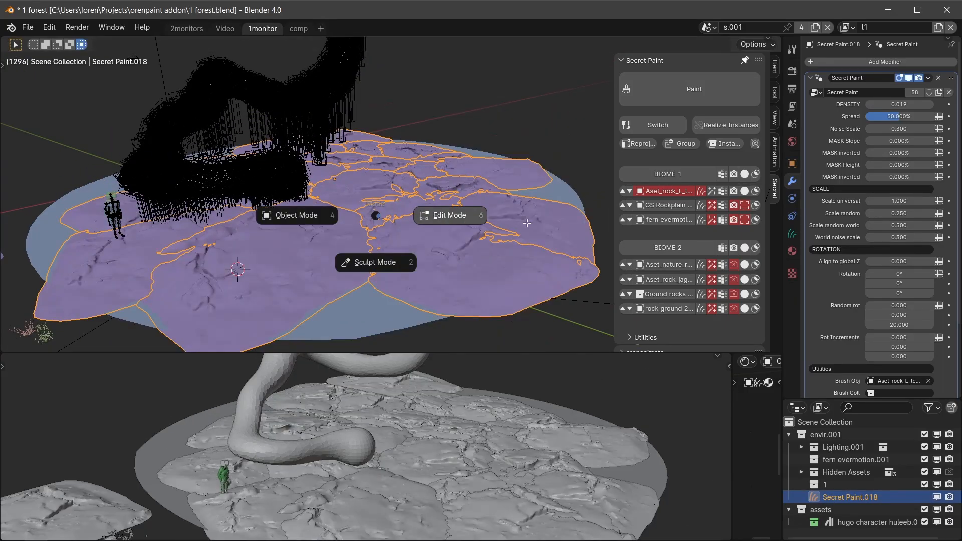
{"action": "left_click", "coordinate": [443, 218]}
{"action": "key", "text": "alt+z"}
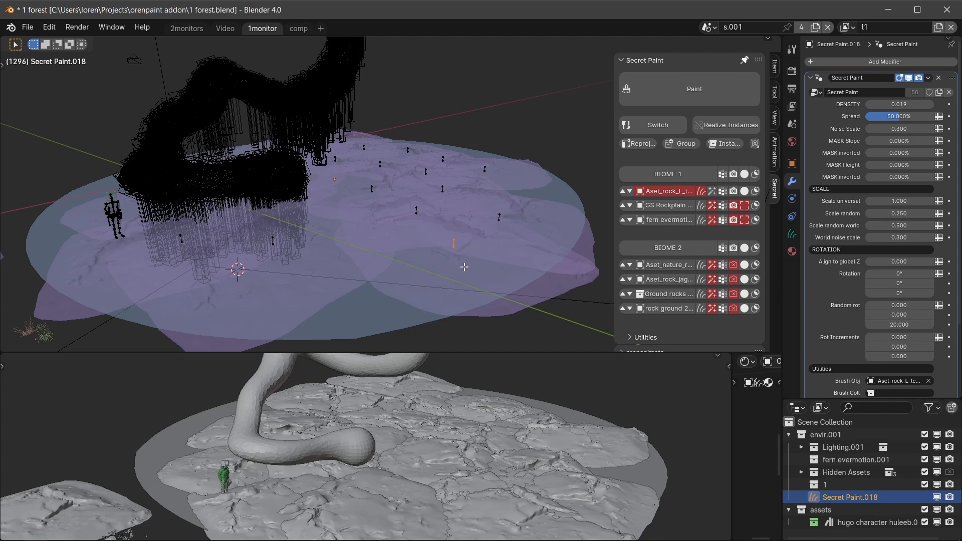
{"action": "key", "text": "g"}
{"action": "right_click", "coordinate": [451, 242]}
{"action": "key", "text": "alt+z"}
{"action": "middle_click_drag", "start_coordinate": [450, 247], "coordinate": [477, 275]}
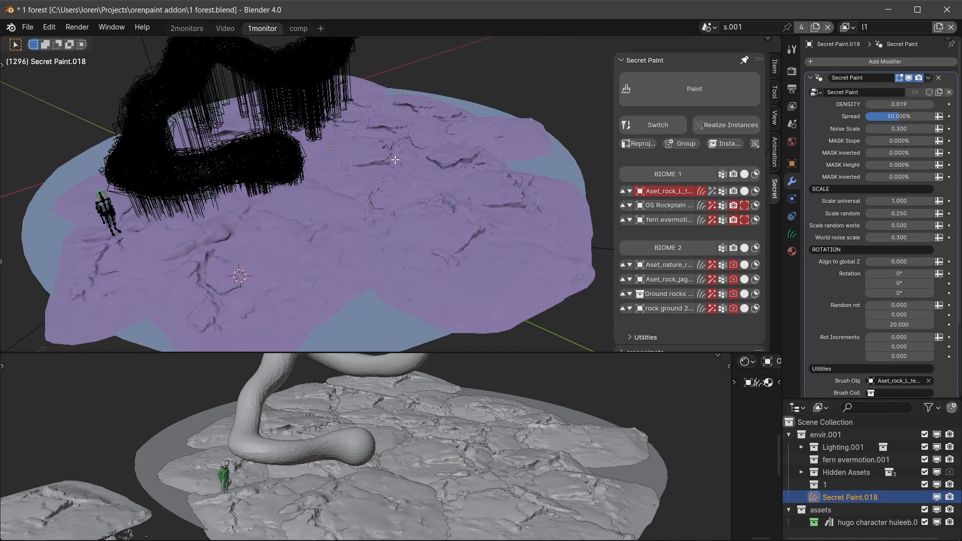
{"action": "middle_click_drag", "start_coordinate": [446, 212], "coordinate": [406, 210]}
{"action": "key", "text": "Tab"}
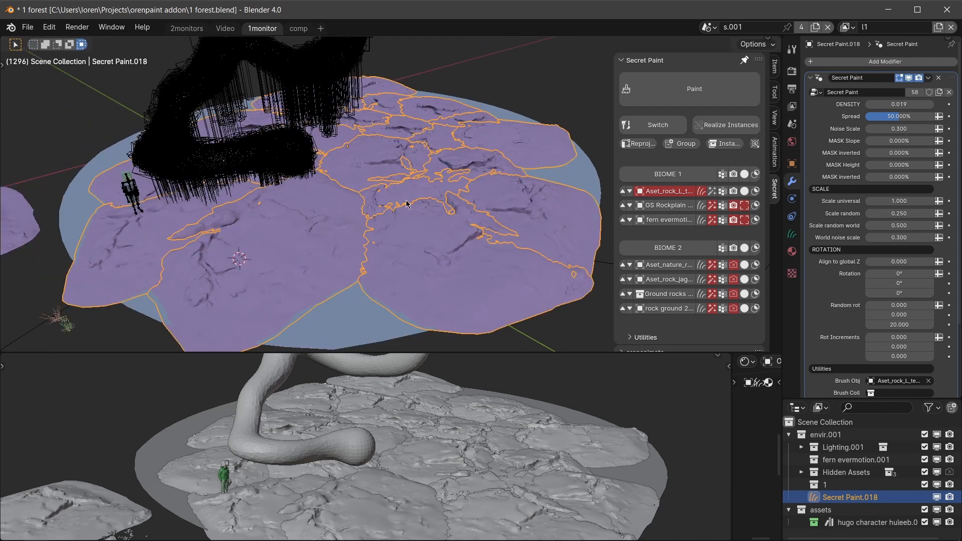
Realize the scattered rocks' instances into separate objects.
{"action": "left_click", "coordinate": [724, 130]}
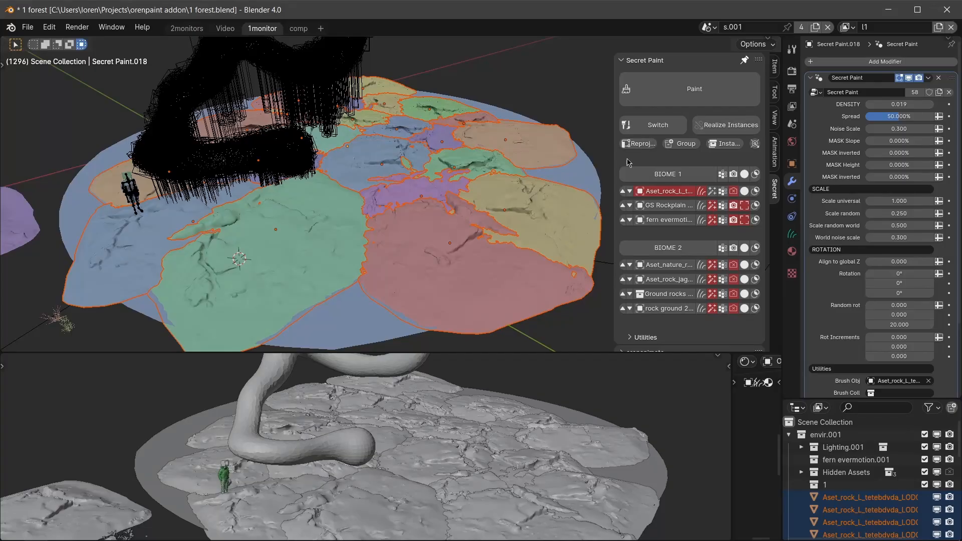
Try moving a single realized rock horizontally with the Z axis locked.
{"action": "left_click", "coordinate": [446, 268]}
{"action": "scroll", "coordinate": [429, 260], "scroll_direction": "up", "scroll_amount": 3}
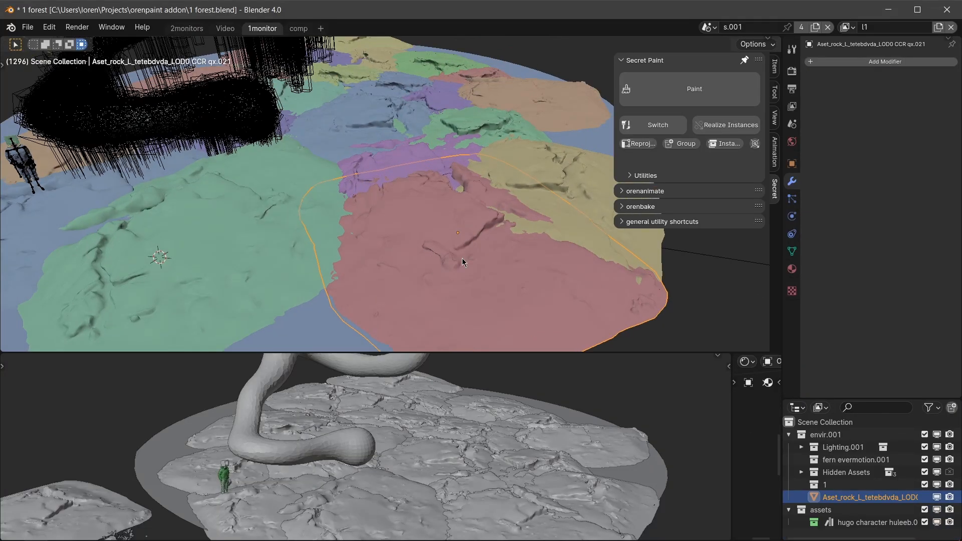
{"action": "key", "text": "g"}
{"action": "key", "text": "shift+z"}
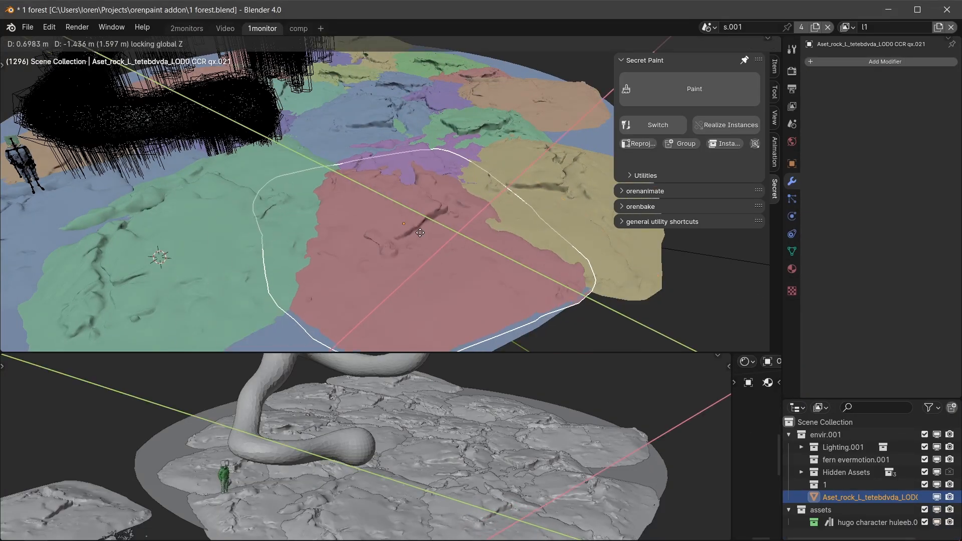
{"action": "right_click", "coordinate": [420, 233]}
Select all the realized rocks by their linked data and move them together up above the circular ground.
{"action": "middle_click_drag", "start_coordinate": [451, 230], "coordinate": [444, 215]}
{"action": "scroll", "coordinate": [444, 215], "scroll_direction": "down", "scroll_amount": 2}
{"action": "key", "text": "shift+l"}
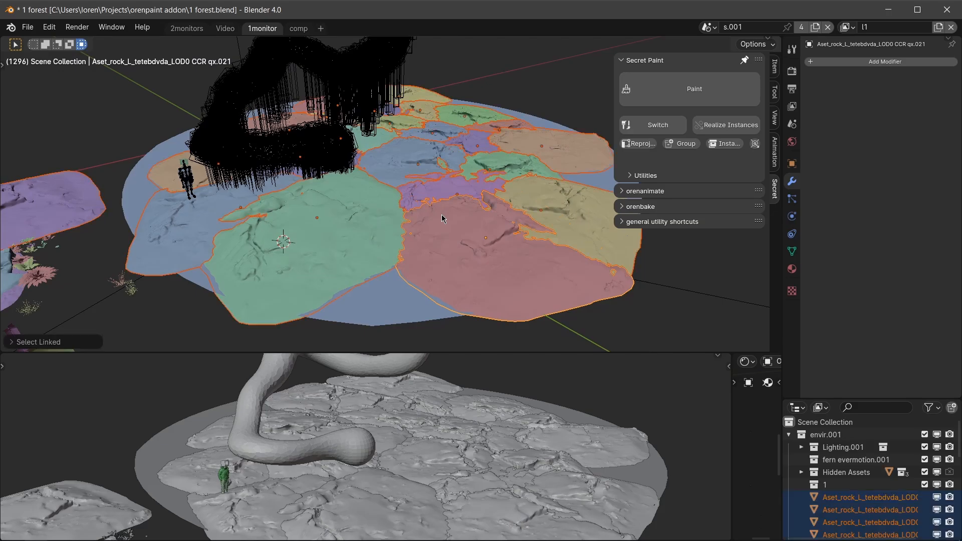
{"action": "scroll", "coordinate": [444, 216], "scroll_direction": "down", "scroll_amount": 2}
{"action": "left_click_drag", "start_coordinate": [54, 165], "coordinate": [199, 262], "text": "ctrl"}
{"action": "scroll", "coordinate": [370, 227], "scroll_direction": "up", "scroll_amount": 1}
{"action": "middle_click_drag", "start_coordinate": [369, 227], "coordinate": [357, 220]}
{"action": "key", "text": "g"}
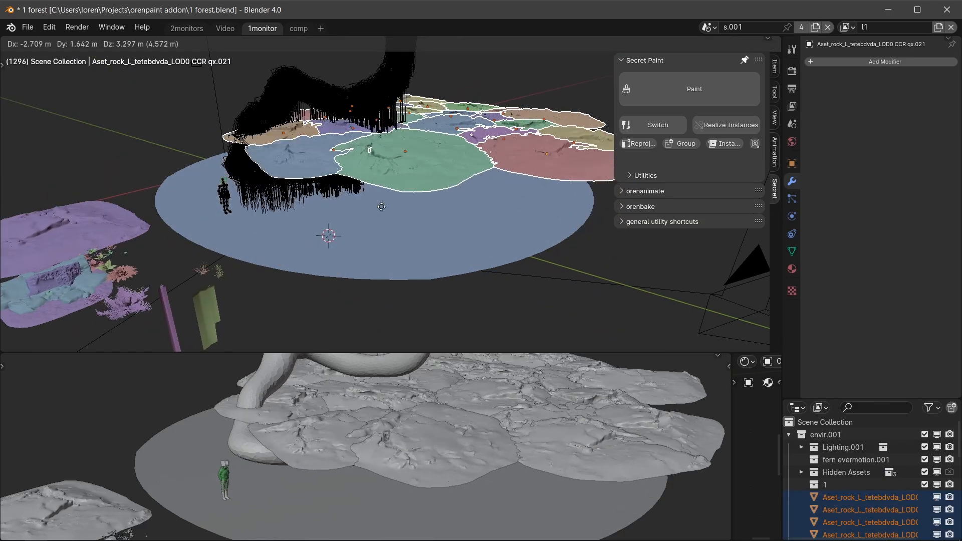
{"action": "left_click", "coordinate": [413, 197]}
Show the hidden rock scatter on the circular ground again and try moving it.
{"action": "left_click", "coordinate": [451, 204]}
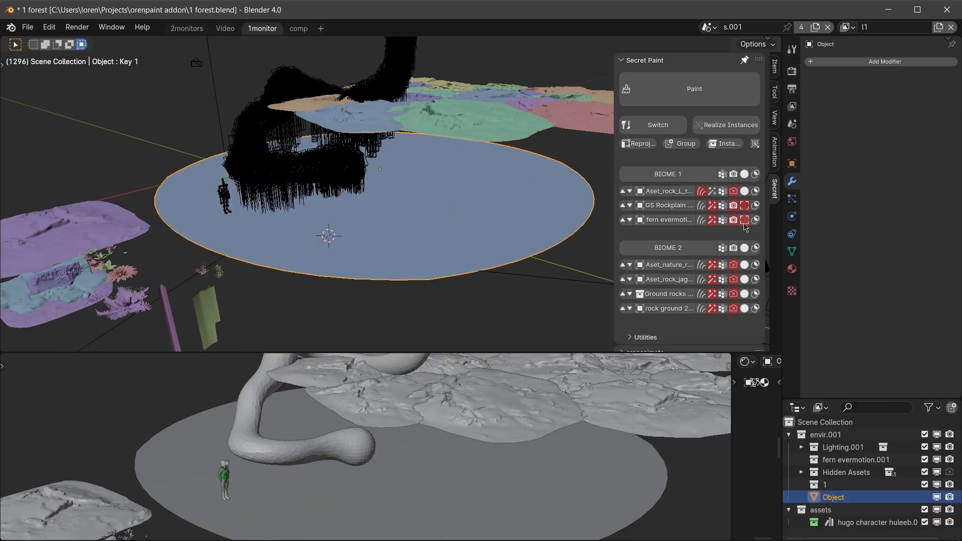
{"action": "left_click", "coordinate": [734, 192]}
{"action": "left_click", "coordinate": [456, 202]}
{"action": "middle_click_drag", "start_coordinate": [456, 201], "coordinate": [470, 211]}
{"action": "key", "text": "g"}
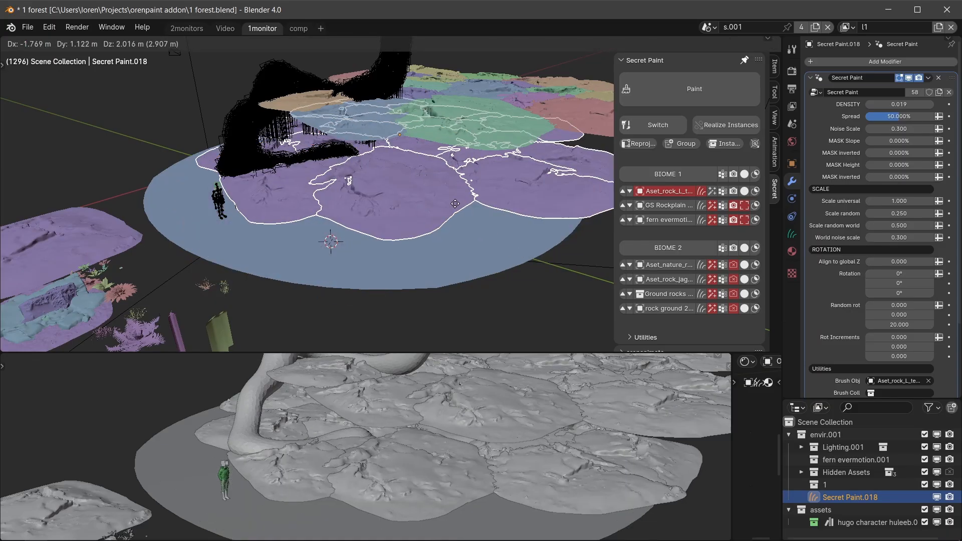
{"action": "right_click", "coordinate": [462, 220]}
Erase a rock from the purple scatter near the front edge of the ground and return to Object Mode.
{"action": "key", "text": "q"}
{"action": "key", "text": "q"}
{"action": "left_click", "coordinate": [517, 224]}
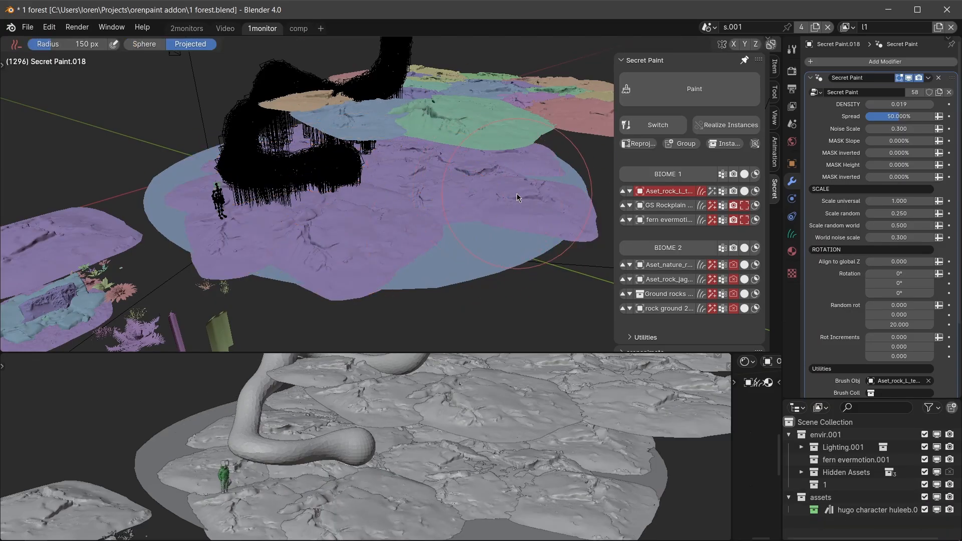
{"action": "key", "text": "ctrl+Tab"}
Realize the edited rock scatter's instances into separate objects.
{"action": "left_click", "coordinate": [425, 216]}
{"action": "left_click", "coordinate": [727, 125]}
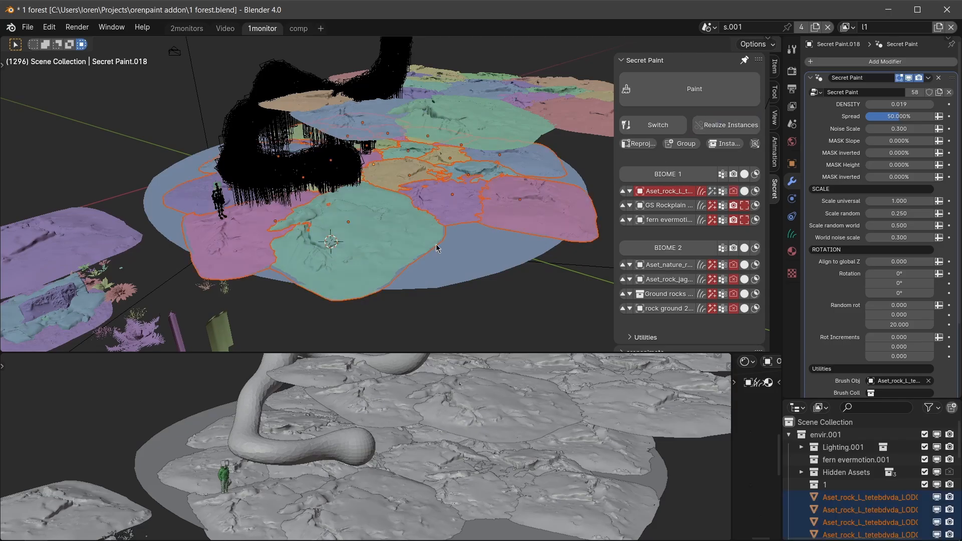
{"action": "key", "text": "g"}
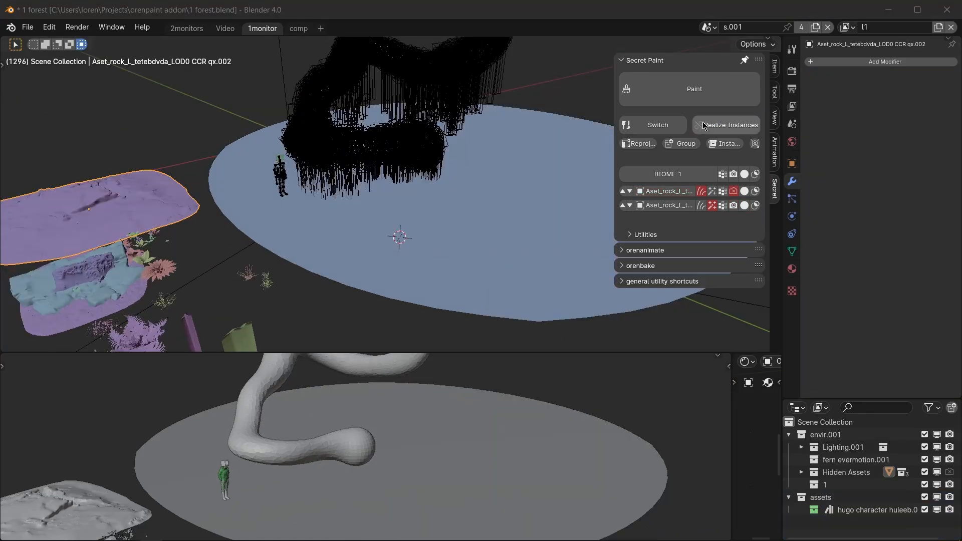
Paint the large purple rock asset freehand over the circular ground, leaving gaps between the rocks.
{"action": "left_click", "coordinate": [500, 232]}
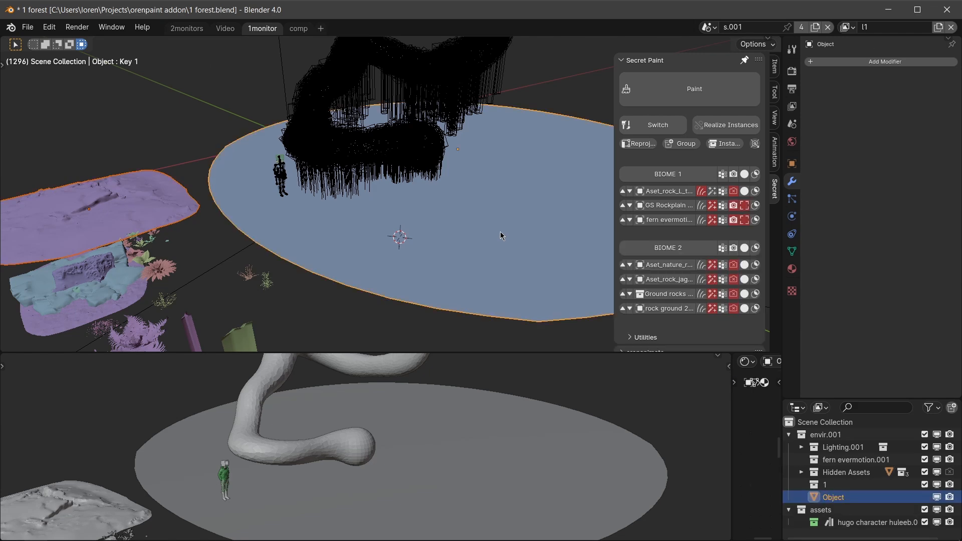
{"action": "key", "text": "q"}
{"action": "mouse_move", "coordinate": [521, 125]}
{"action": "left_mouse_down"}
{"action": "mouse_move", "coordinate": [390, 113]}
{"action": "mouse_move", "coordinate": [516, 211]}
{"action": "left_mouse_up"}
{"action": "middle_click_drag", "start_coordinate": [523, 151], "coordinate": [418, 172], "text": "shift"}
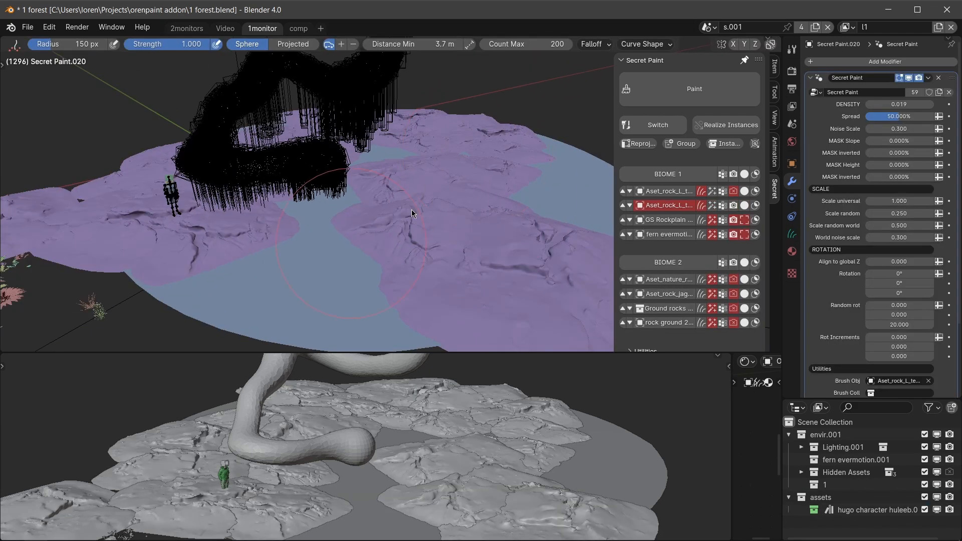
{"action": "middle_click_drag", "start_coordinate": [411, 214], "coordinate": [511, 175], "text": "shift"}
{"action": "key", "text": "q"}
Paint the grass bush asset over the gap between the purple rocks on the circular ground.
{"action": "middle_click_drag", "start_coordinate": [167, 263], "coordinate": [214, 231], "text": "shift"}
{"action": "left_click", "coordinate": [170, 312]}
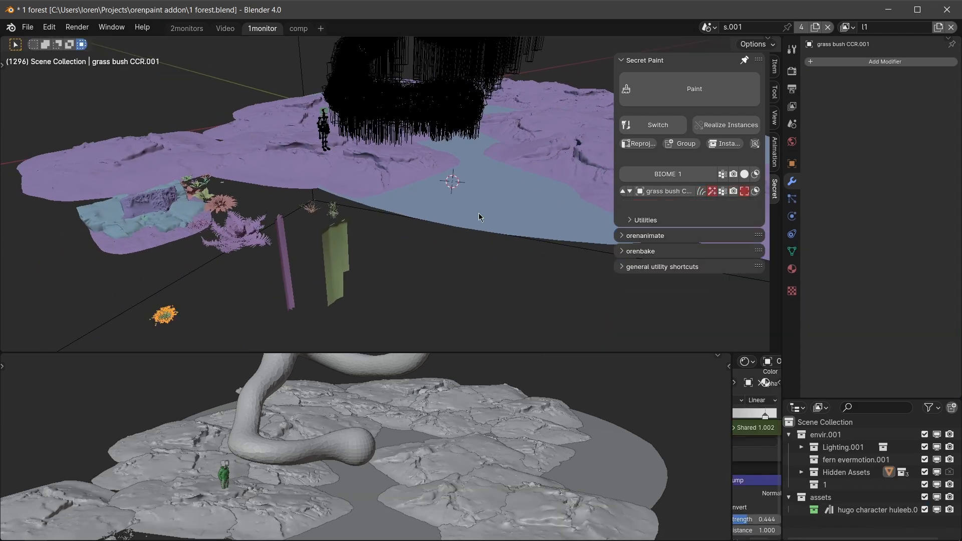
{"action": "left_click", "coordinate": [479, 212], "text": "shift"}
{"action": "key", "text": "q"}
{"action": "scroll", "coordinate": [535, 179], "scroll_direction": "up", "scroll_amount": 3}
{"action": "middle_click_drag", "start_coordinate": [535, 179], "coordinate": [494, 220], "text": "shift"}
{"action": "mouse_move", "coordinate": [395, 150]}
{"action": "left_mouse_down"}
{"action": "mouse_move", "coordinate": [478, 201]}
{"action": "mouse_move", "coordinate": [370, 196]}
{"action": "left_mouse_up"}
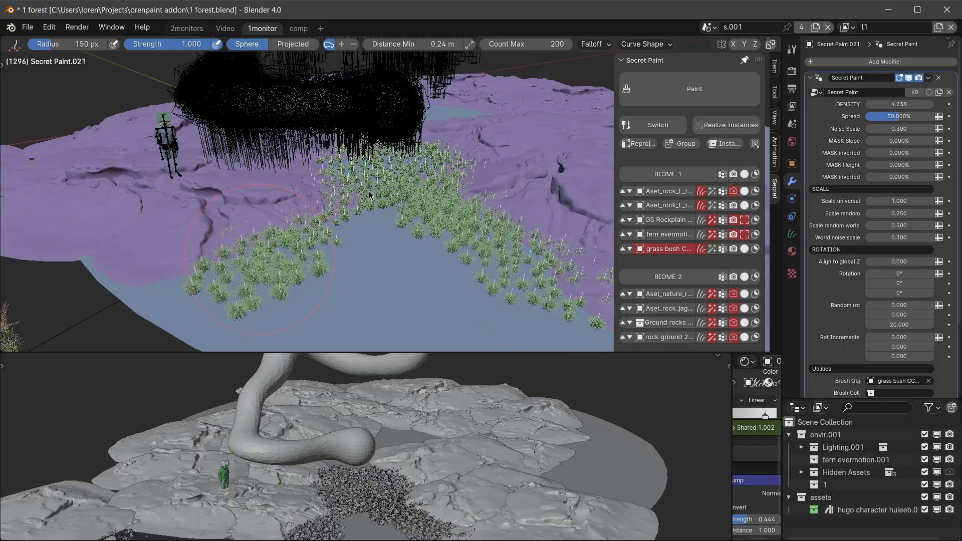
{"action": "middle_click_drag", "start_coordinate": [545, 226], "coordinate": [326, 185], "text": "shift"}
Continue painting grass bushes across the purple rocks to the far gap and return to Object Mode.
{"action": "scroll", "coordinate": [361, 240], "scroll_direction": "up", "scroll_amount": 2}
{"action": "middle_click_drag", "start_coordinate": [361, 240], "coordinate": [314, 190], "text": "shift"}
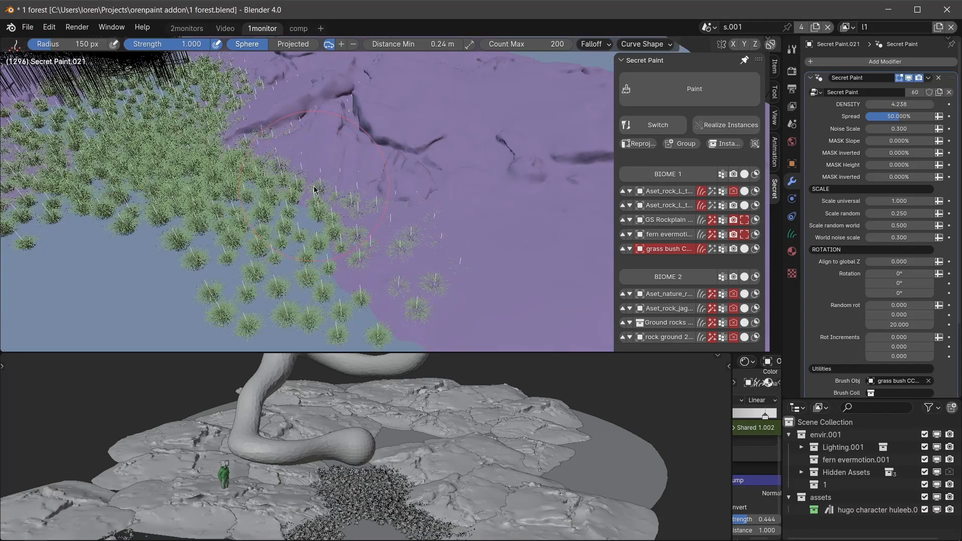
{"action": "middle_click_drag", "start_coordinate": [523, 268], "coordinate": [413, 311]}
{"action": "left_click_drag", "start_coordinate": [462, 159], "coordinate": [469, 152]}
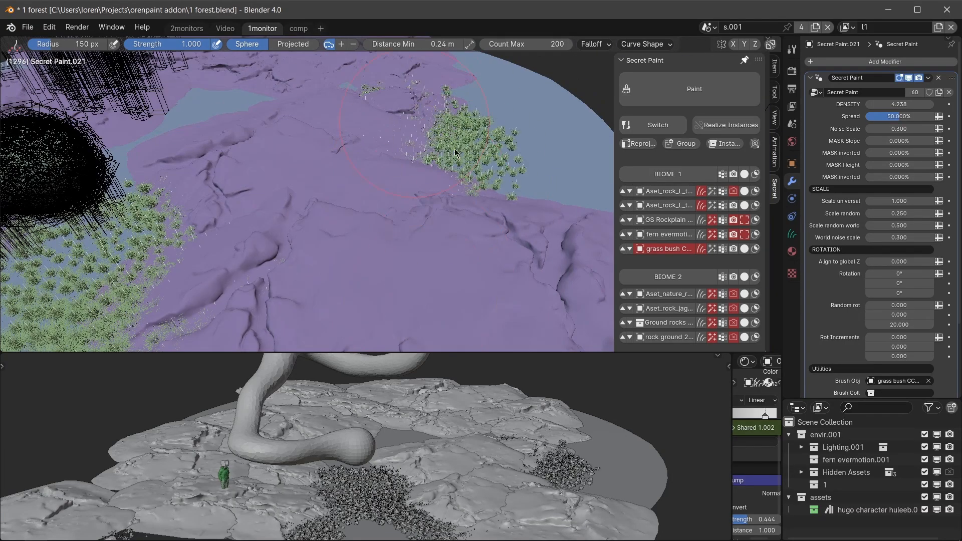
{"action": "key", "text": "q"}
{"action": "scroll", "coordinate": [448, 179], "scroll_direction": "down", "scroll_amount": 3}
{"action": "right_click", "coordinate": [400, 150]}
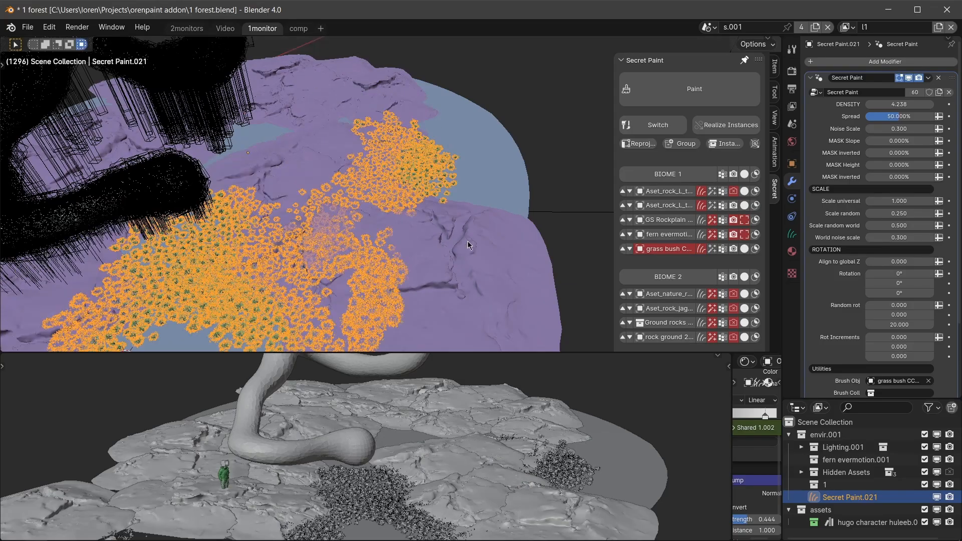
Realize the painted purple rocks' instances into separate objects.
{"action": "left_click", "coordinate": [468, 241]}
{"action": "key", "text": "g"}
{"action": "right_click", "coordinate": [423, 218]}
{"action": "middle_click_drag", "start_coordinate": [422, 218], "coordinate": [477, 184]}
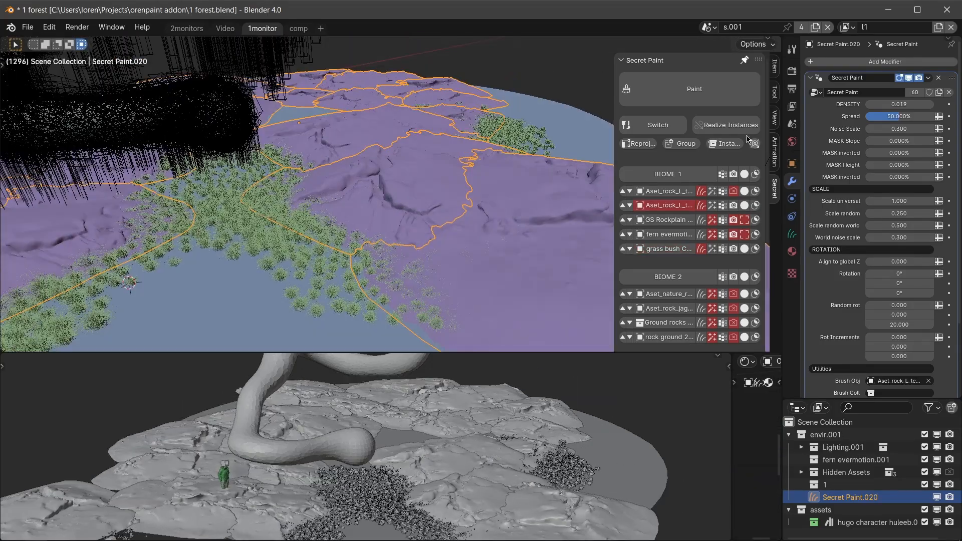
{"action": "left_click", "coordinate": [726, 125]}
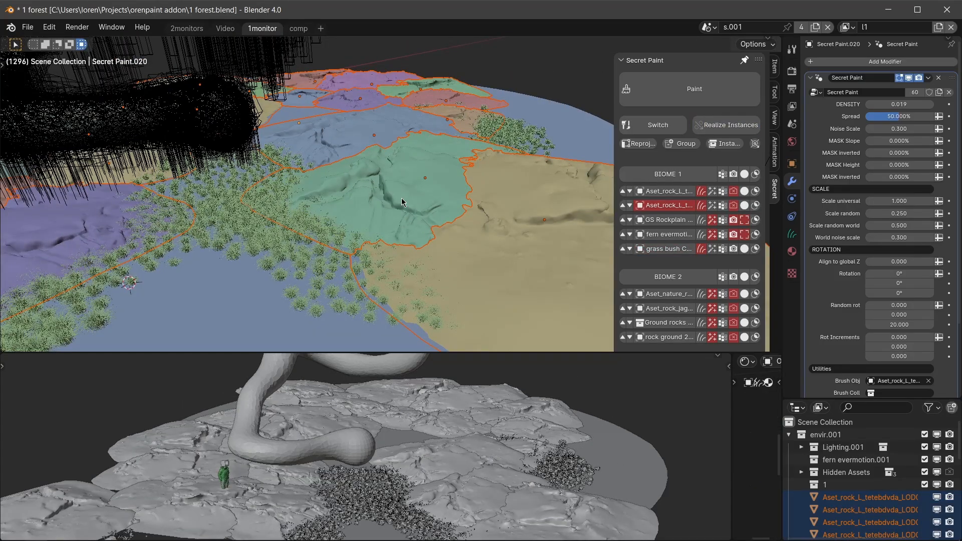
{"action": "left_click", "coordinate": [401, 198]}
{"action": "mouse_move", "coordinate": [401, 198]}
{"action": "middle_mouse_down"}
{"action": "mouse_move", "coordinate": [301, 280]}
{"action": "mouse_move", "coordinate": [265, 198]}
{"action": "middle_mouse_up"}
Resume painting with the grass bush scatter and paint bushes directly on the green rock.
{"action": "left_click", "coordinate": [300, 280]}
{"action": "key", "text": "q"}
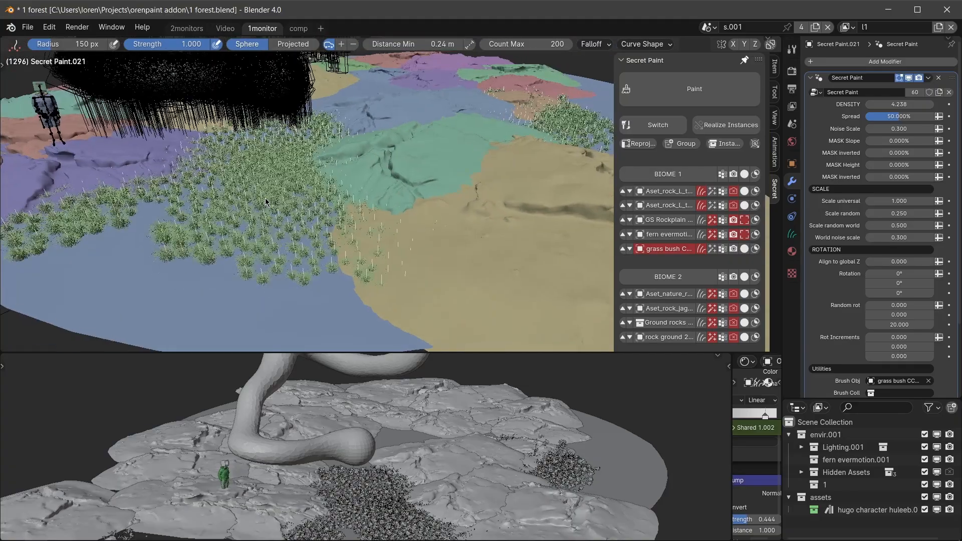
{"action": "scroll", "coordinate": [265, 201], "scroll_direction": "up", "scroll_amount": 4}
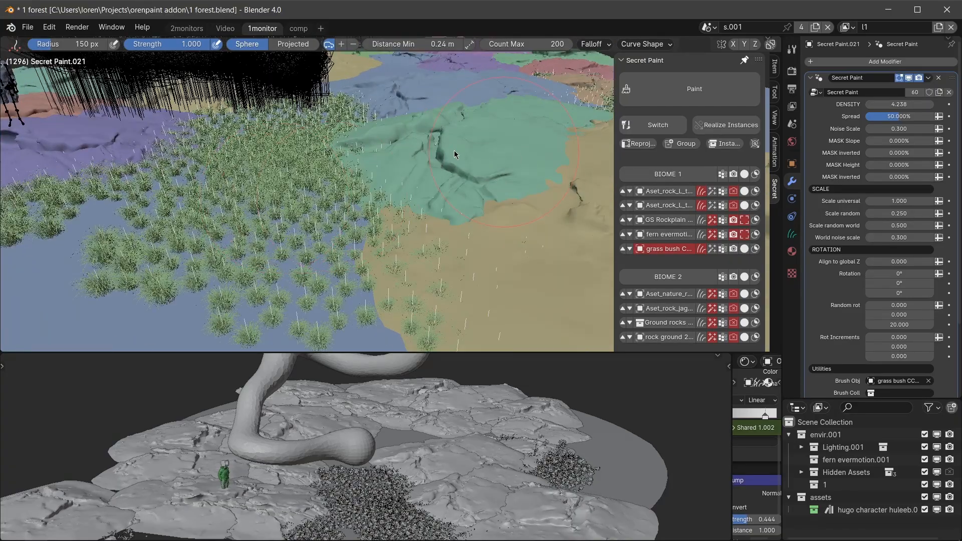
{"action": "key", "text": "q"}
{"action": "mouse_move", "coordinate": [454, 151]}
{"action": "left_mouse_down"}
{"action": "mouse_move", "coordinate": [386, 177]}
{"action": "mouse_move", "coordinate": [466, 173]}
{"action": "left_mouse_up"}
{"action": "middle_click_drag", "start_coordinate": [493, 171], "coordinate": [427, 157]}
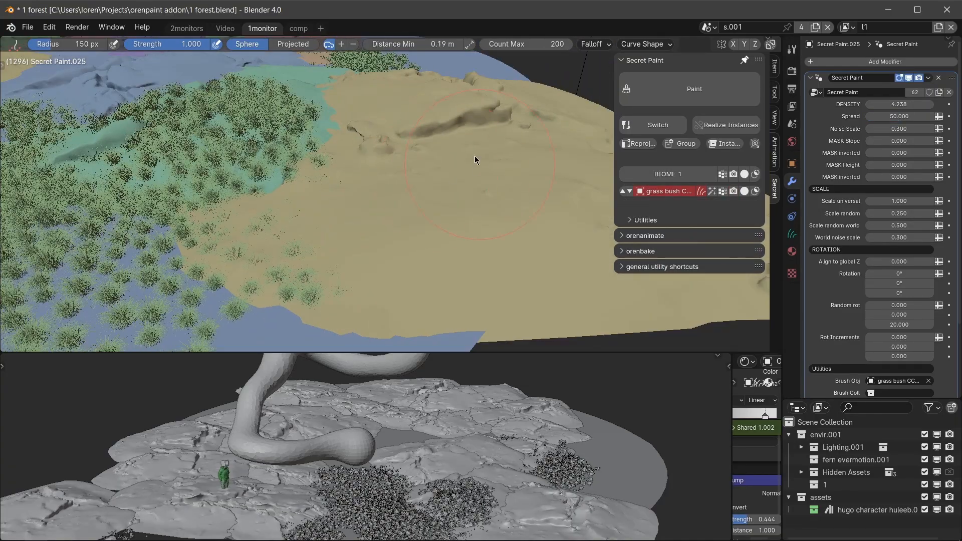
Extend the painted grass bushes across the neighbouring tan rock.
{"action": "mouse_move", "coordinate": [406, 180]}
{"action": "left_mouse_down"}
{"action": "mouse_move", "coordinate": [224, 227]}
{"action": "mouse_move", "coordinate": [414, 252]}
{"action": "mouse_move", "coordinate": [525, 243]}
{"action": "left_mouse_up"}
{"action": "middle_click_drag", "start_coordinate": [425, 195], "coordinate": [476, 167]}
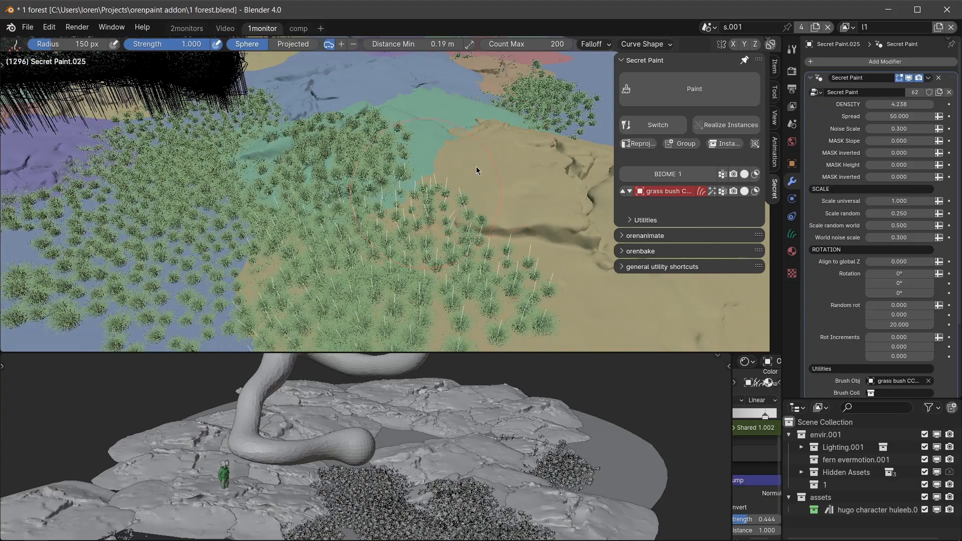
{"action": "mouse_move", "coordinate": [476, 170]}
{"action": "left_mouse_down"}
{"action": "mouse_move", "coordinate": [546, 182]}
{"action": "mouse_move", "coordinate": [419, 111]}
{"action": "mouse_move", "coordinate": [408, 195]}
{"action": "left_mouse_up"}
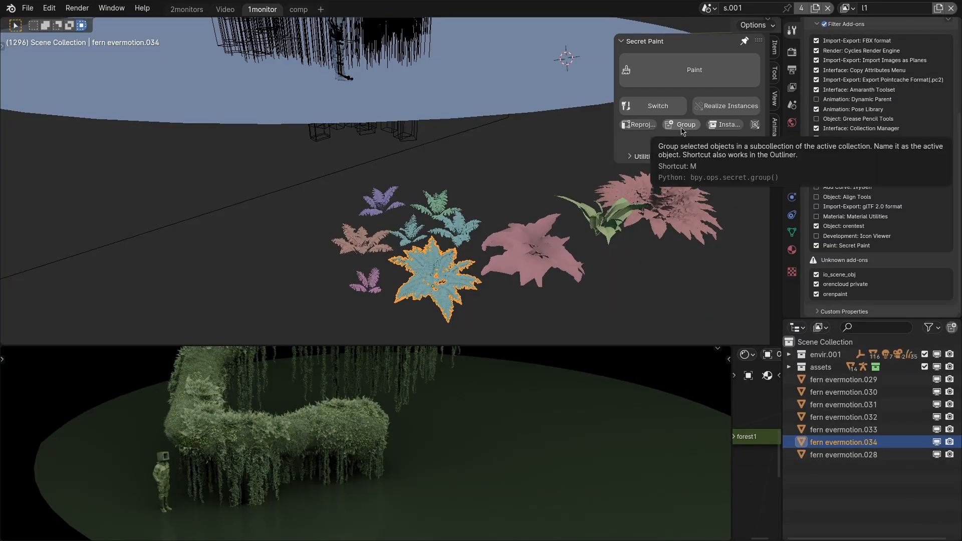
Group the seven fern evermotion objects into a subcollection.
{"action": "middle_click_drag", "start_coordinate": [398, 280], "coordinate": [412, 294]}
{"action": "left_click_drag", "start_coordinate": [355, 188], "coordinate": [460, 307]}
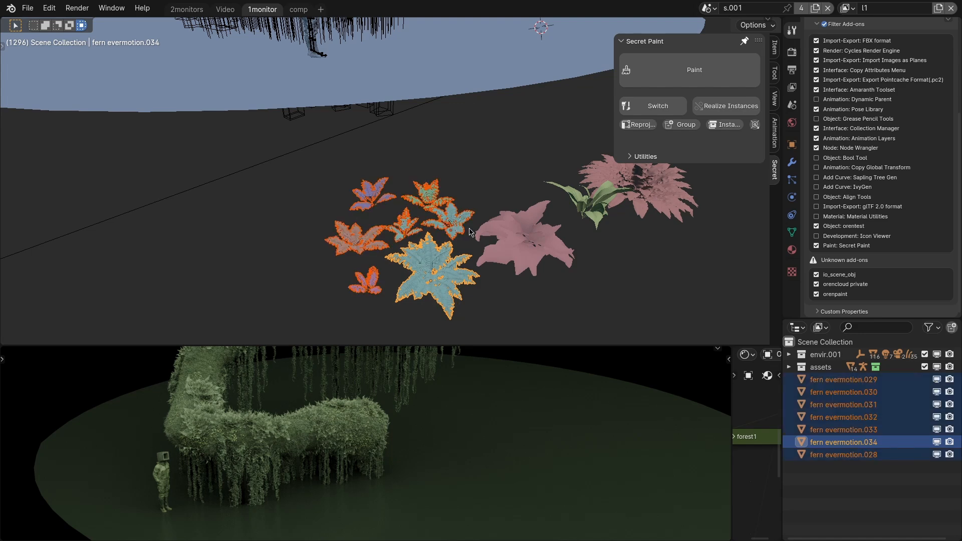
{"action": "left_click", "coordinate": [685, 128]}
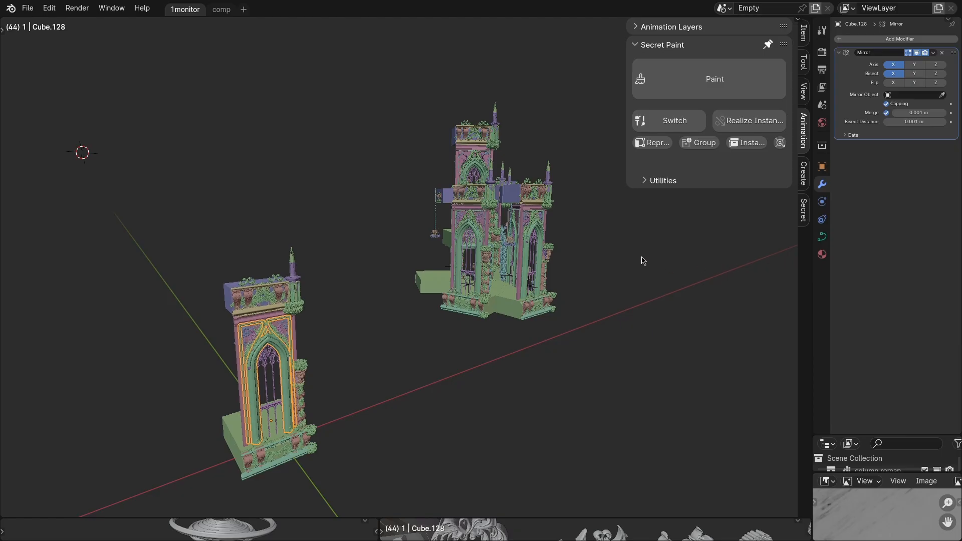
Select all grouped parts of the separate tower and try moving them along the X axis.
{"action": "middle_click_drag", "start_coordinate": [322, 345], "coordinate": [323, 365]}
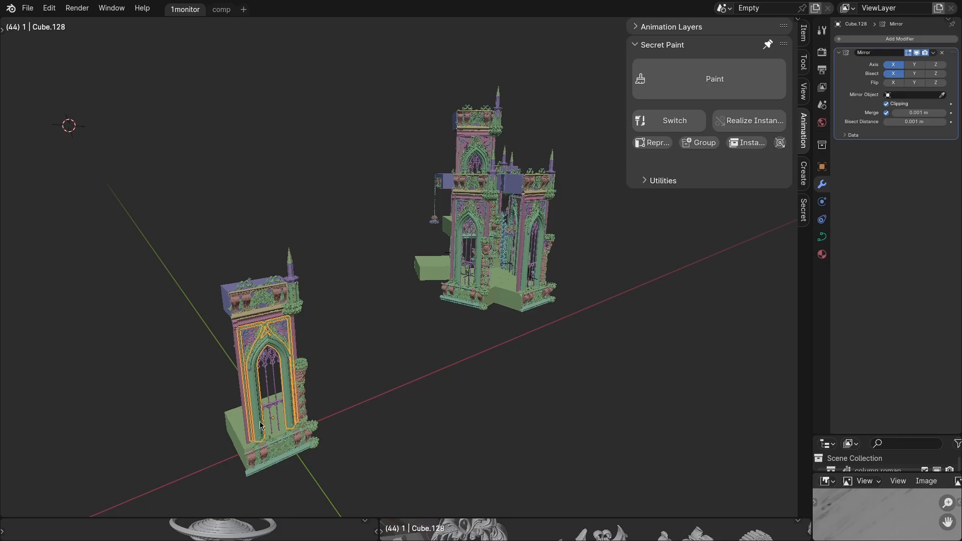
{"action": "scroll", "coordinate": [271, 406], "scroll_direction": "up", "scroll_amount": 2}
{"action": "scroll", "coordinate": [288, 400], "scroll_direction": "down", "scroll_amount": 2}
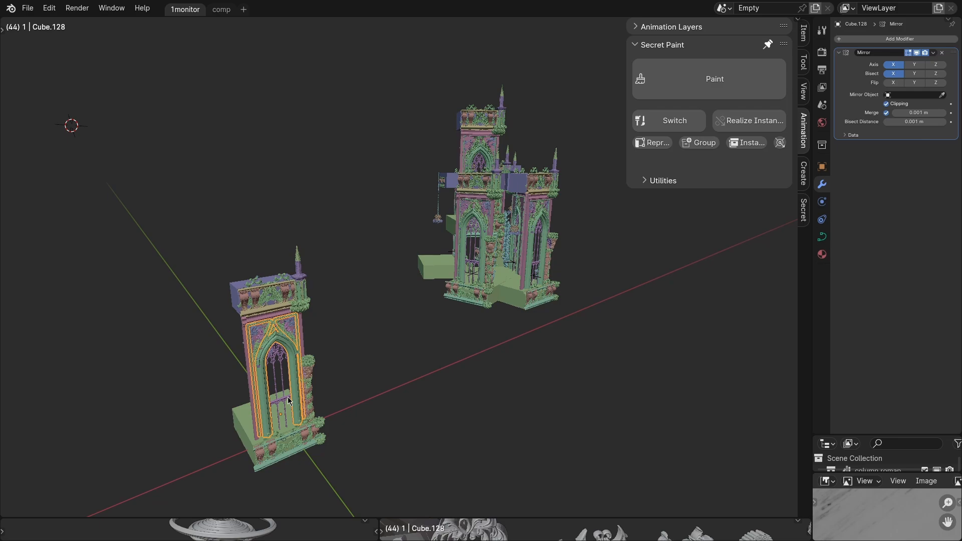
{"action": "key", "text": "shift+g"}
{"action": "left_click", "coordinate": [289, 401]}
{"action": "key", "text": "g"}
{"action": "key", "text": "x"}
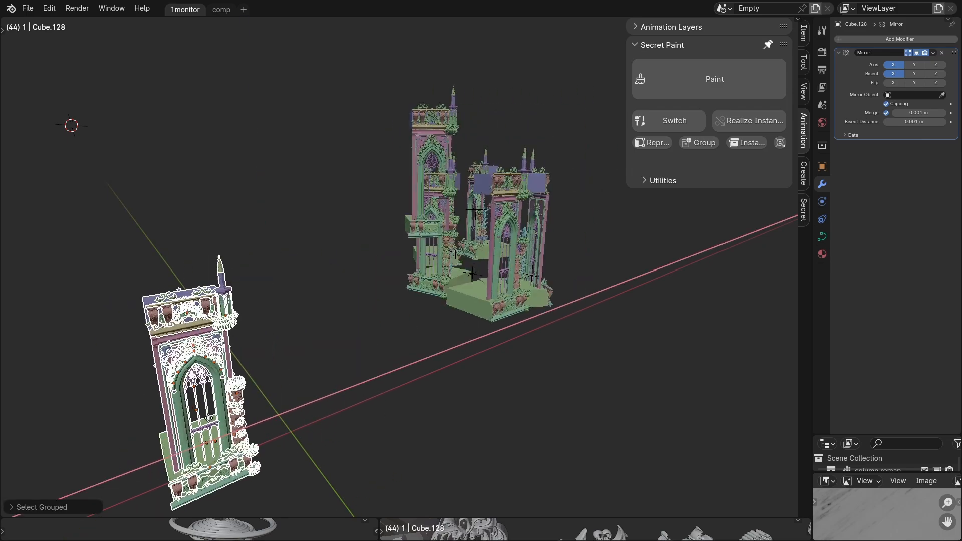
{"action": "left_click", "coordinate": [323, 415]}
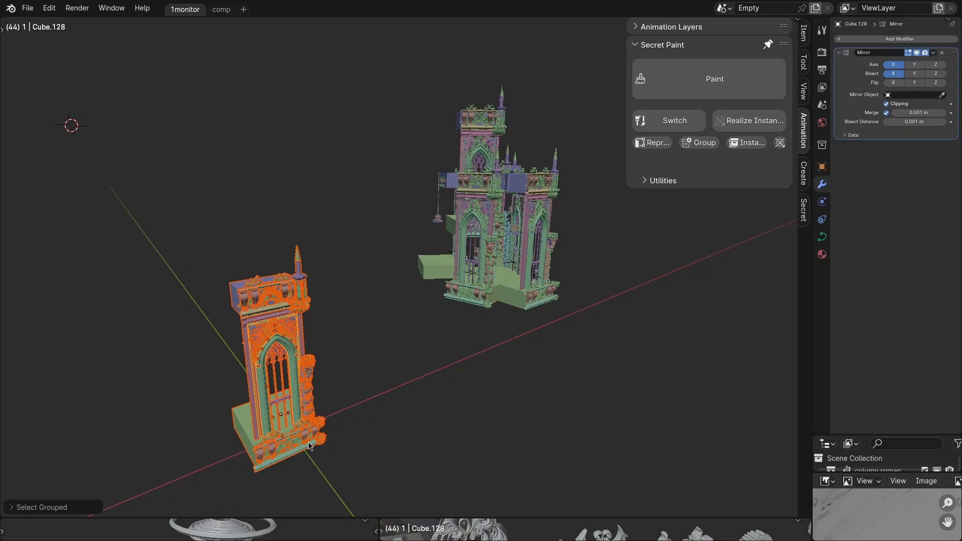
Move the whole separate tower and realign its collection's instance origin to the arched window frame.
{"action": "key", "text": "g"}
{"action": "left_click", "coordinate": [394, 332]}
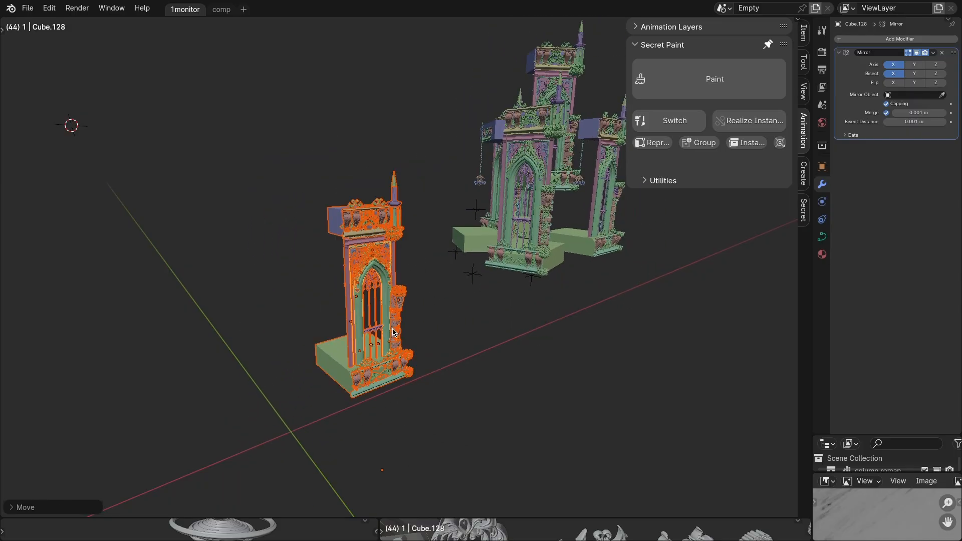
{"action": "left_click", "coordinate": [388, 310]}
{"action": "left_click", "coordinate": [783, 143]}
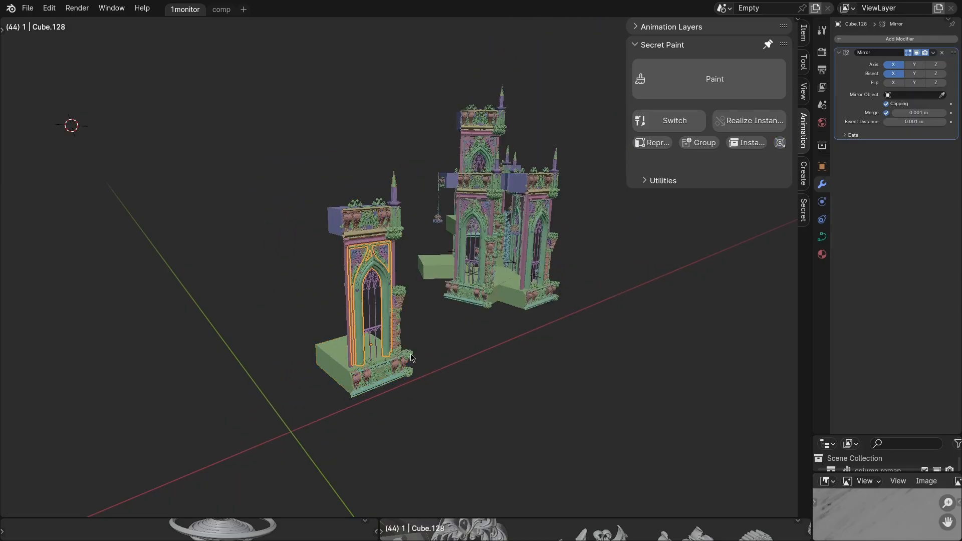
Move the separate tower up and away, and realign its collection's instance origin again.
{"action": "key", "text": "g"}
{"action": "left_click", "coordinate": [360, 206]}
{"action": "left_click", "coordinate": [778, 143]}
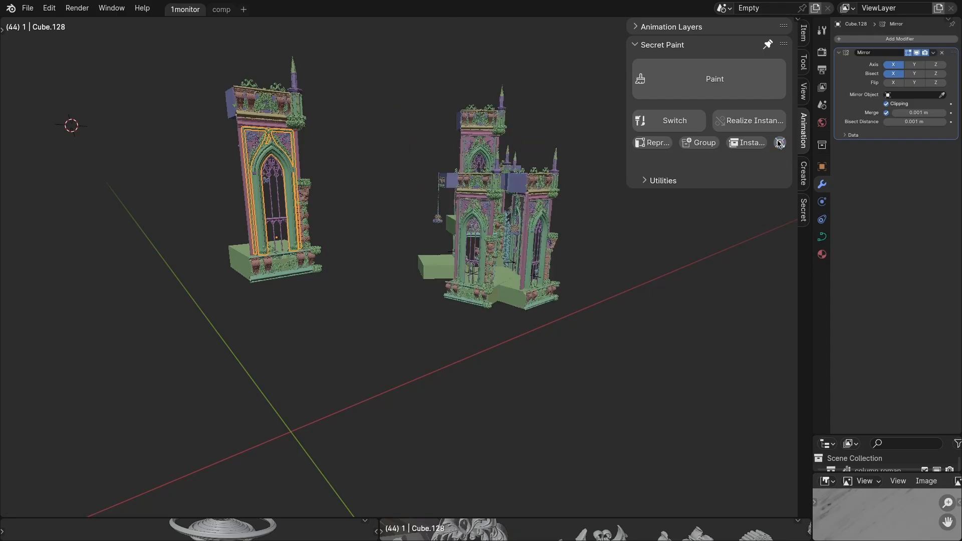
Select all parts of the separate tower and turn the assembly into a new collection instance.
{"action": "middle_click_drag", "start_coordinate": [325, 282], "coordinate": [350, 337]}
{"action": "scroll", "coordinate": [351, 338], "scroll_direction": "up", "scroll_amount": 2}
{"action": "left_click_drag", "start_coordinate": [268, 153], "coordinate": [437, 482]}
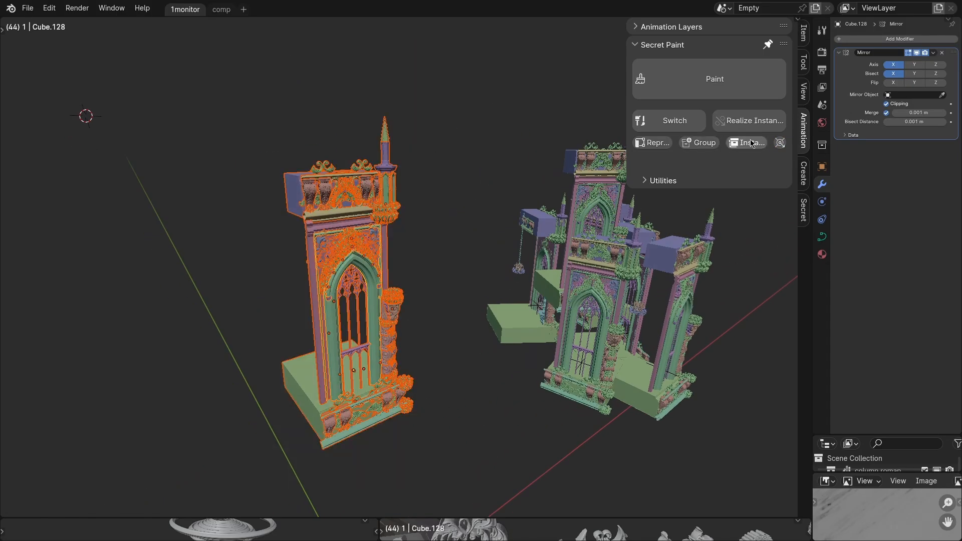
{"action": "left_click", "coordinate": [752, 142]}
{"action": "scroll", "coordinate": [365, 326], "scroll_direction": "down", "scroll_amount": 3}
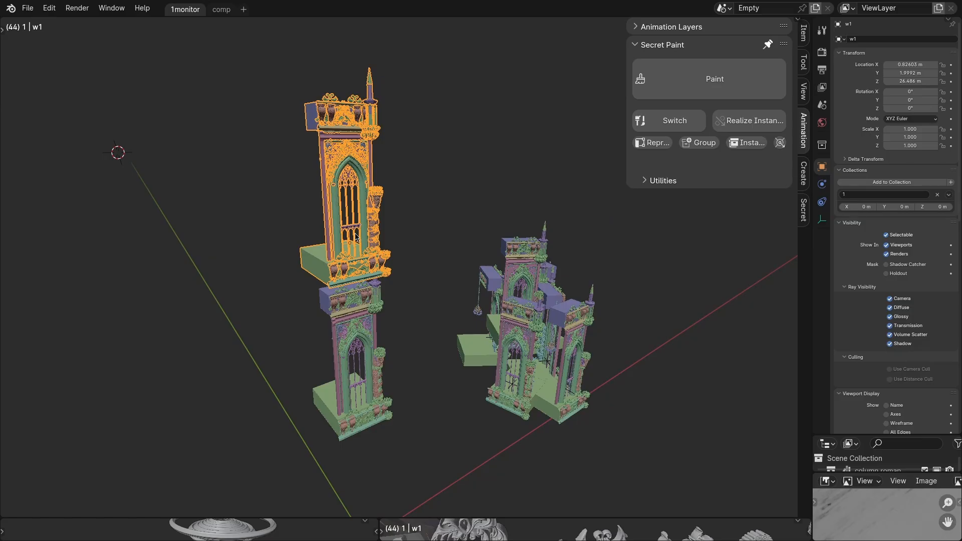
Move the new tower instance above the original and duplicate it twice beside itself.
{"action": "key", "text": "g"}
{"action": "left_click", "coordinate": [382, 225]}
{"action": "key", "text": "shift+d"}
{"action": "left_click", "coordinate": [457, 210]}
{"action": "key", "text": "shift+d"}
{"action": "left_click", "coordinate": [502, 193]}
Select the original tower by its arched wall frame and move it away from the duplicated tower instances.
{"action": "left_click", "coordinate": [372, 368]}
{"action": "key", "text": "g"}
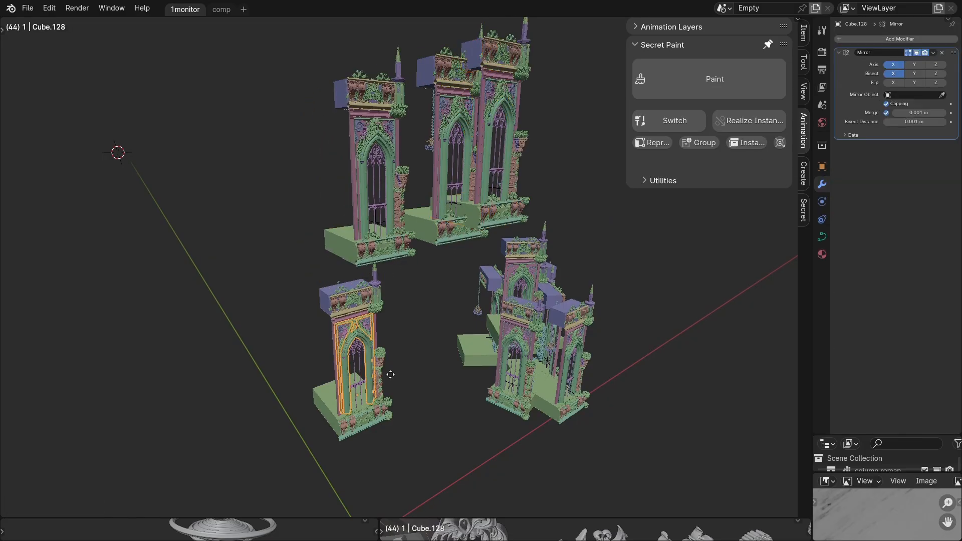
{"action": "left_click", "coordinate": [336, 271]}
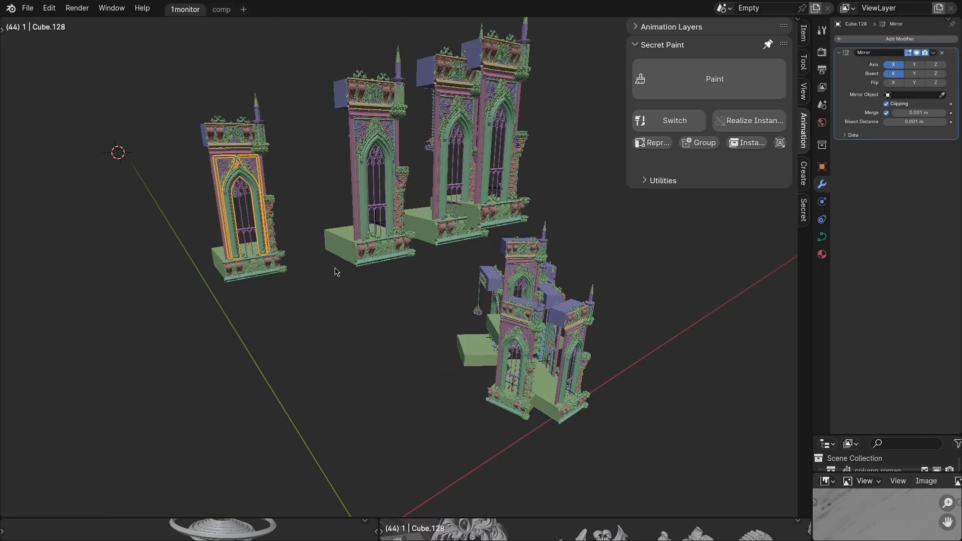
{"action": "middle_click_drag", "start_coordinate": [335, 271], "coordinate": [279, 397]}
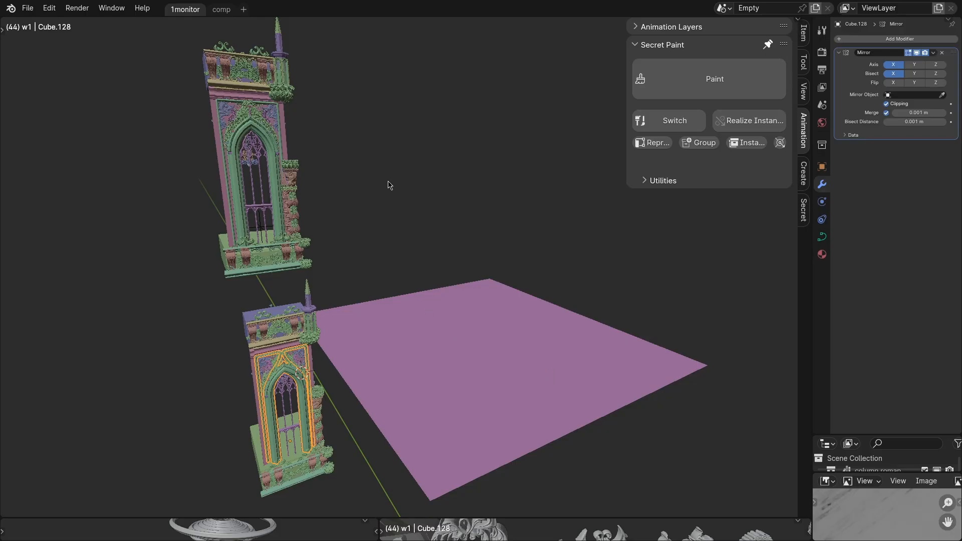
Paint copies of the raised tower instance in two clusters across the purple plane and return to Object Mode.
{"action": "left_click", "coordinate": [254, 184]}
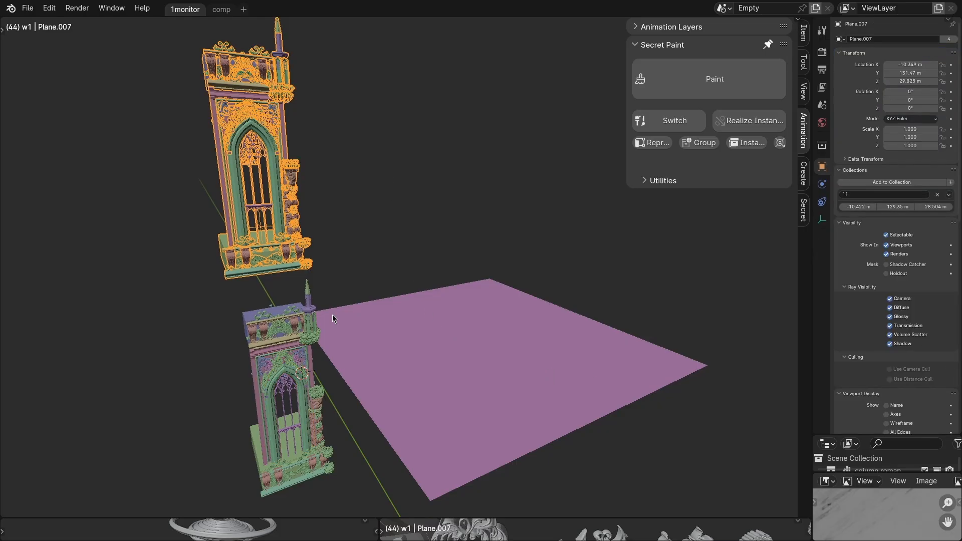
{"action": "left_click", "coordinate": [445, 341], "text": "shift"}
{"action": "key", "text": "q"}
{"action": "left_click", "coordinate": [389, 298]}
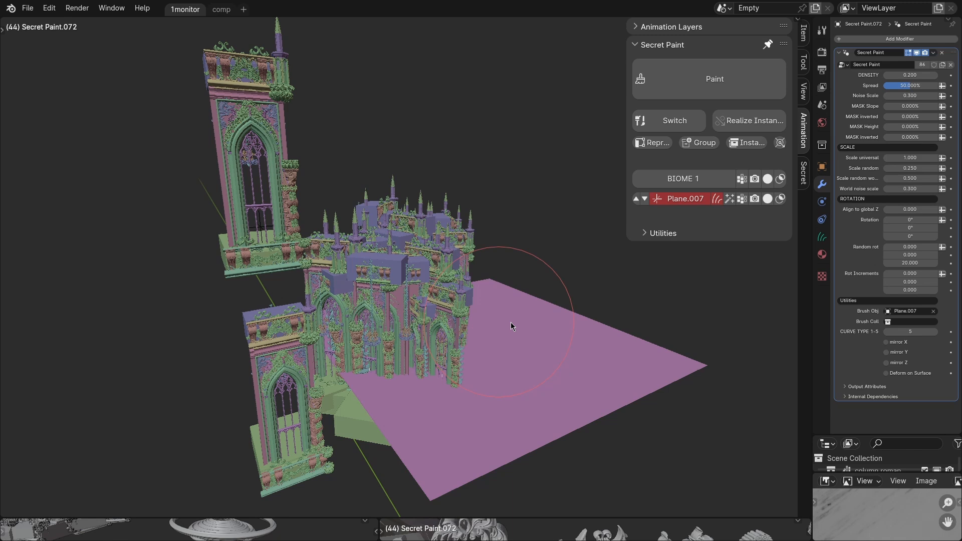
{"action": "left_click", "coordinate": [554, 342]}
{"action": "middle_click_drag", "start_coordinate": [456, 366], "coordinate": [508, 358]}
{"action": "key", "text": "ctrl+Tab"}
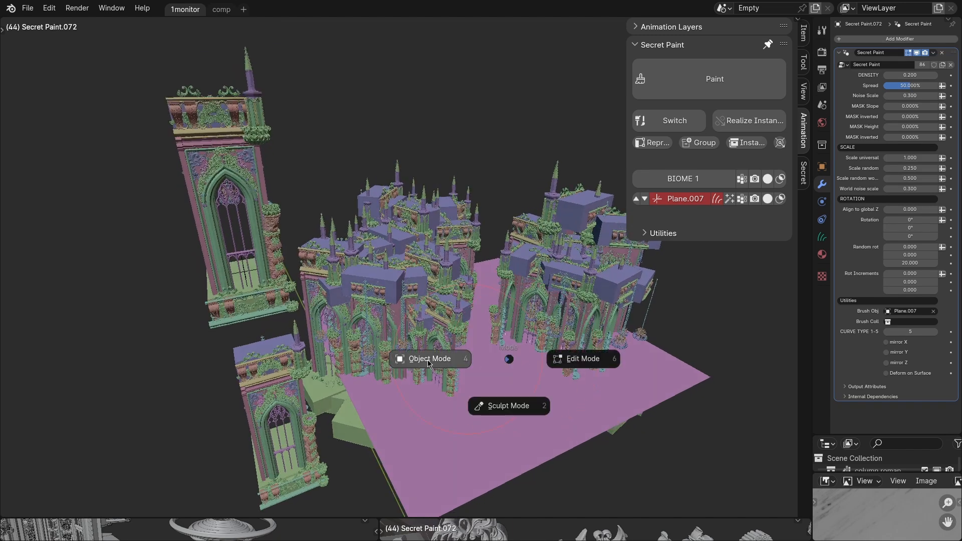
{"action": "left_click", "coordinate": [429, 359]}
{"action": "left_click", "coordinate": [281, 417]}
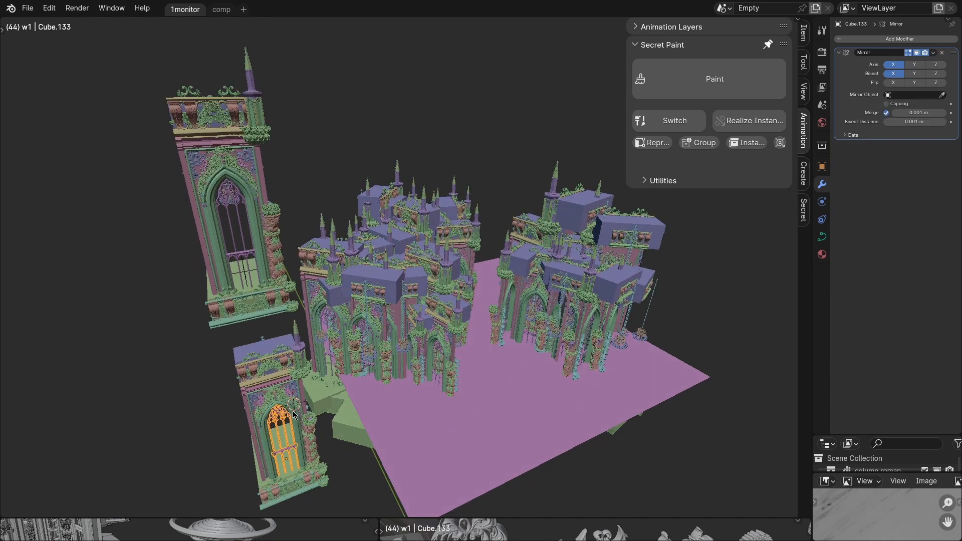
{"action": "left_click", "coordinate": [292, 415]}
Try to shift the source tower's painted arch ornament along the global X axis.
{"action": "scroll", "coordinate": [292, 415], "scroll_direction": "up", "scroll_amount": 2}
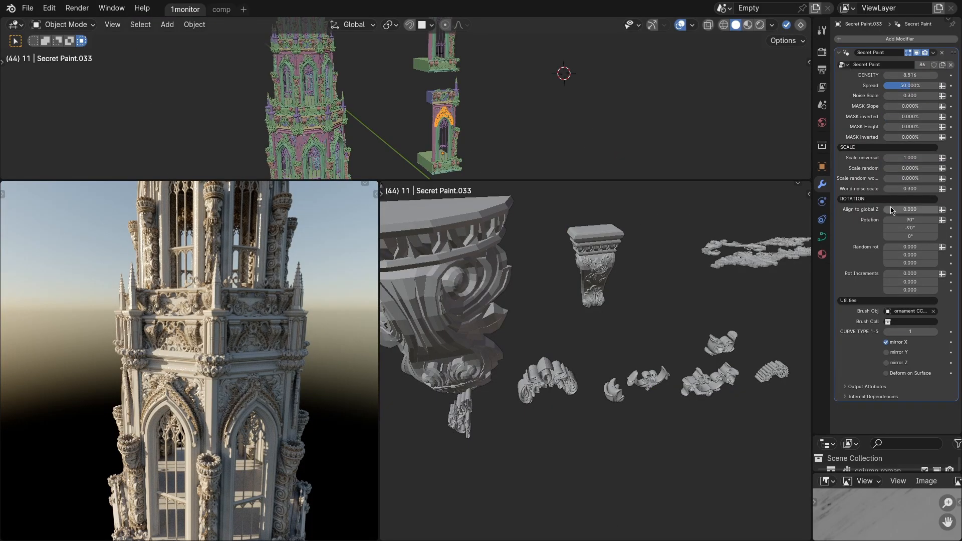
{"action": "scroll", "coordinate": [425, 123], "scroll_direction": "up", "scroll_amount": 3}
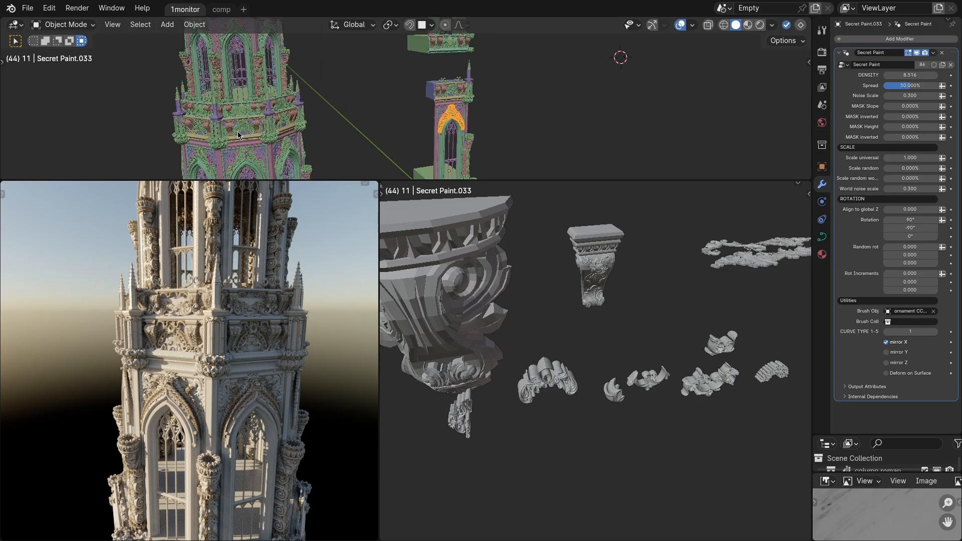
{"action": "left_click", "coordinate": [257, 134]}
{"action": "middle_click_drag", "start_coordinate": [257, 135], "coordinate": [290, 127]}
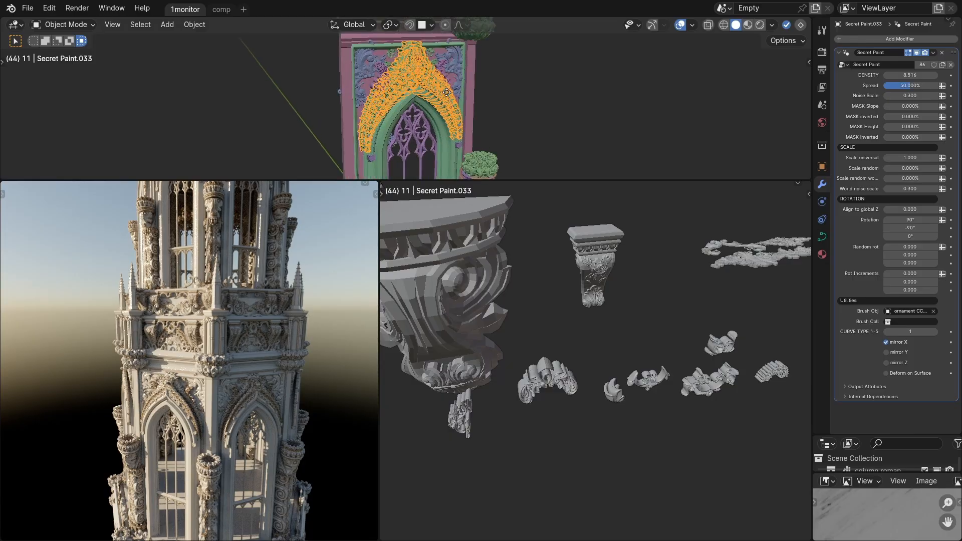
{"action": "key", "text": "g"}
{"action": "key", "text": "x"}
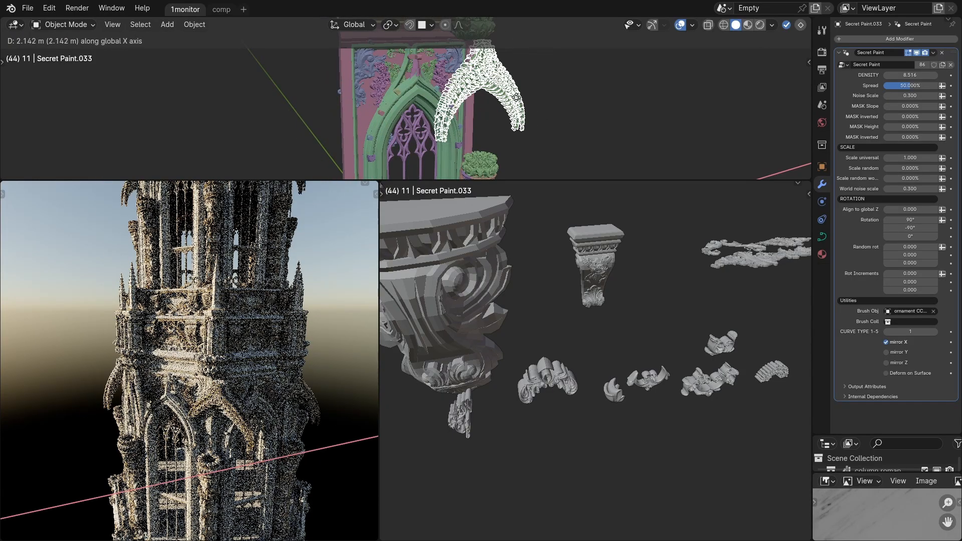
{"action": "right_click", "coordinate": [521, 104]}
Edit the arch ornament's curve on the source tower and enlarge its ornament pieces with Shrink/Fatten.
{"action": "key", "text": "ctrl+Tab"}
{"action": "left_click", "coordinate": [560, 96]}
{"action": "key", "text": "alt+s"}
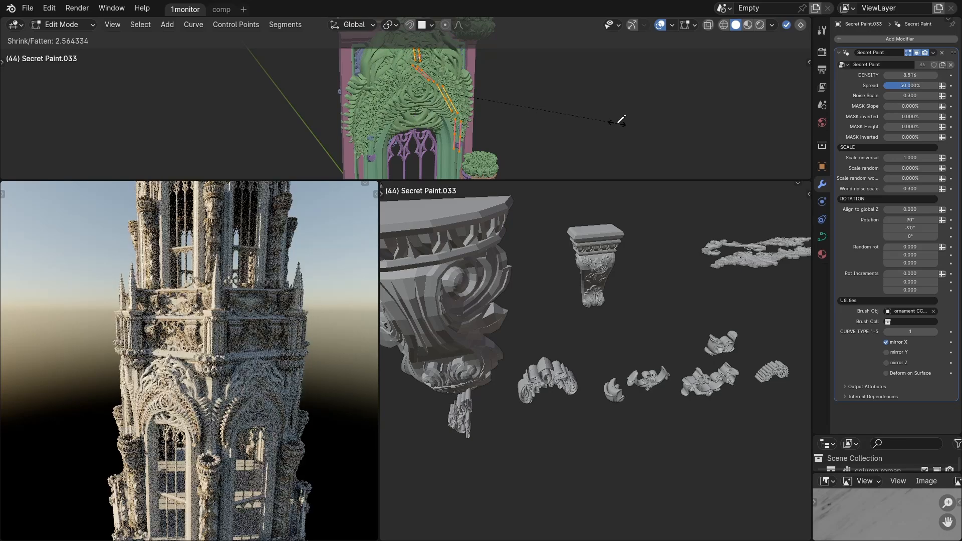
{"action": "left_click", "coordinate": [575, 123]}
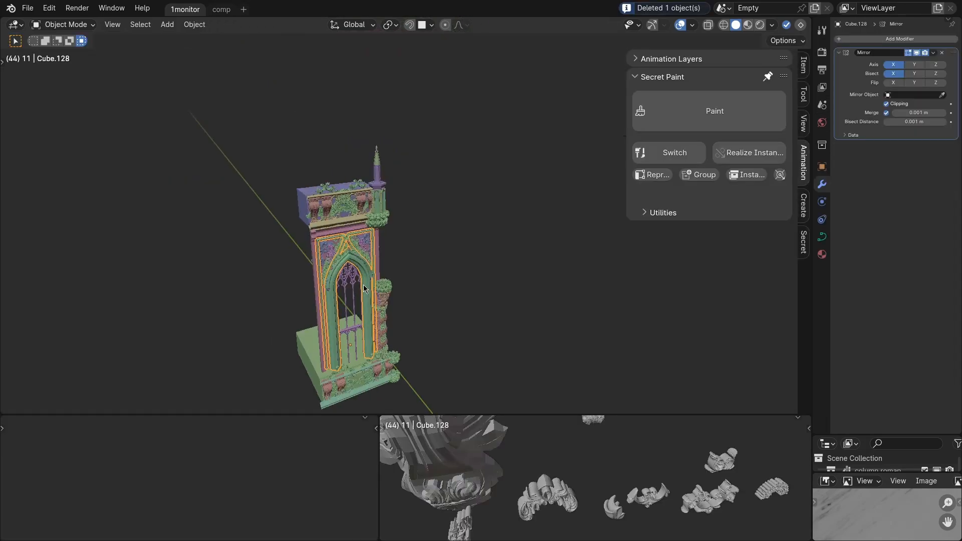
Select all parts of the source tower and turn the assembly into a collection instance.
{"action": "scroll", "coordinate": [364, 285], "scroll_direction": "up", "scroll_amount": 1}
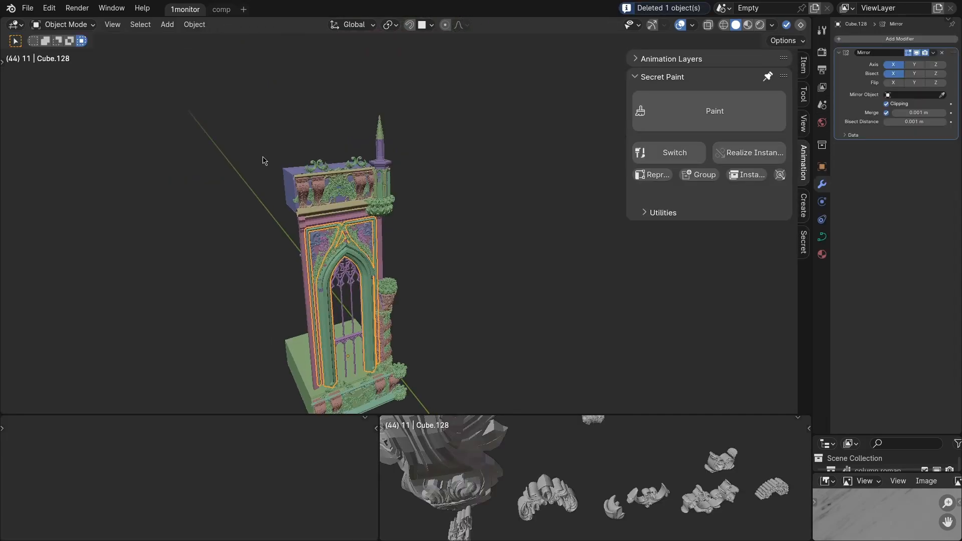
{"action": "left_click_drag", "start_coordinate": [247, 134], "coordinate": [465, 415]}
{"action": "left_click", "coordinate": [701, 175]}
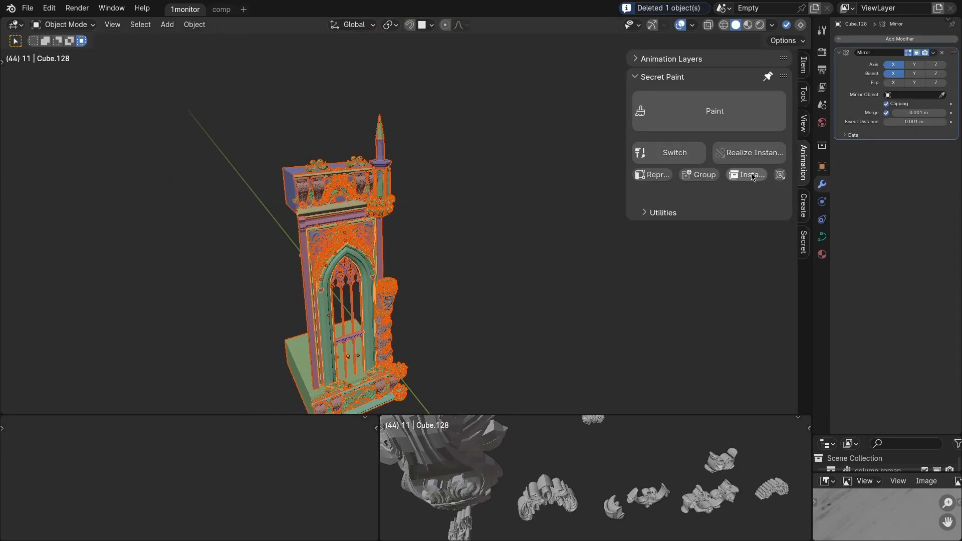
Draw a looping freehand curve beside the tower with the tower instance as the Secret Paint brush.
{"action": "key", "text": "q"}
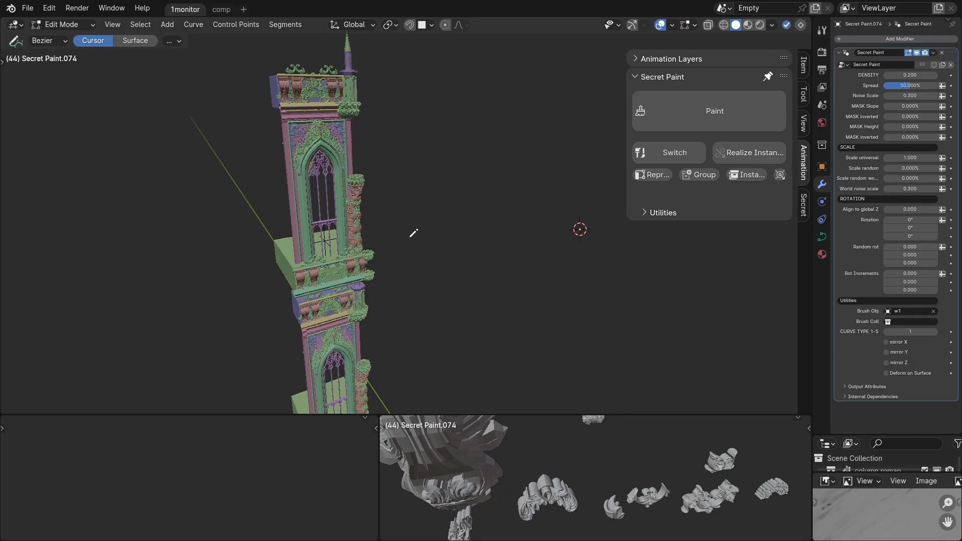
{"action": "left_click_drag", "start_coordinate": [544, 165], "coordinate": [538, 155]}
{"action": "mouse_move", "coordinate": [540, 196]}
{"action": "middle_mouse_down"}
{"action": "mouse_move", "coordinate": [488, 218]}
{"action": "mouse_move", "coordinate": [317, 132]}
{"action": "middle_mouse_up"}
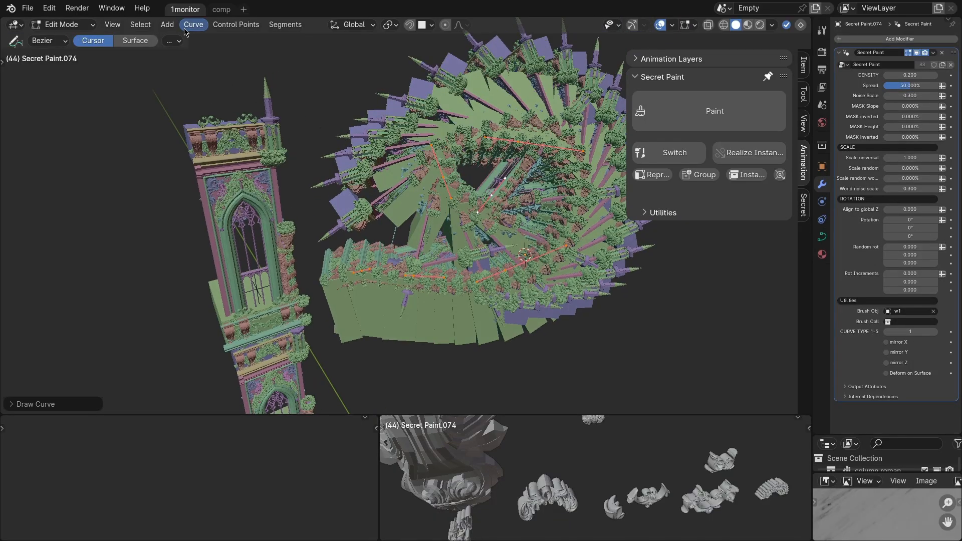
Add a Bezier circle to the tower curve array, scale it up, and tilt its control points.
{"action": "left_click", "coordinate": [167, 25]}
{"action": "left_click", "coordinate": [180, 52]}
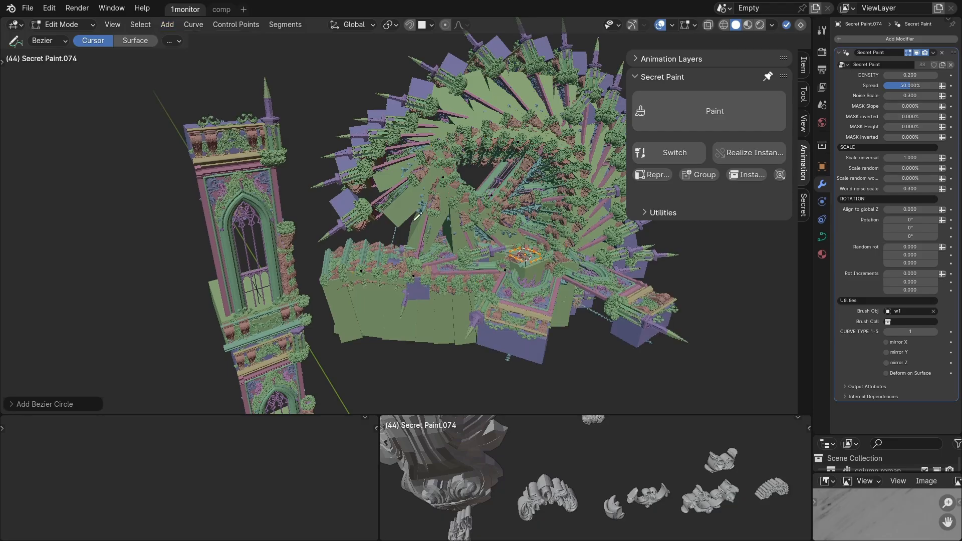
{"action": "scroll", "coordinate": [538, 253], "scroll_direction": "down", "scroll_amount": 3}
{"action": "key", "text": "s"}
{"action": "left_click", "coordinate": [685, 294]}
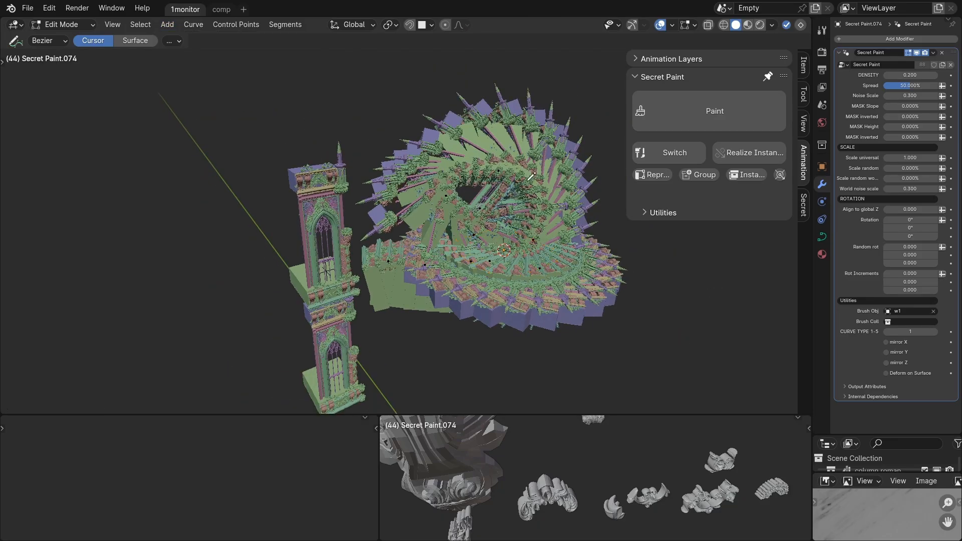
{"action": "key", "text": "r"}
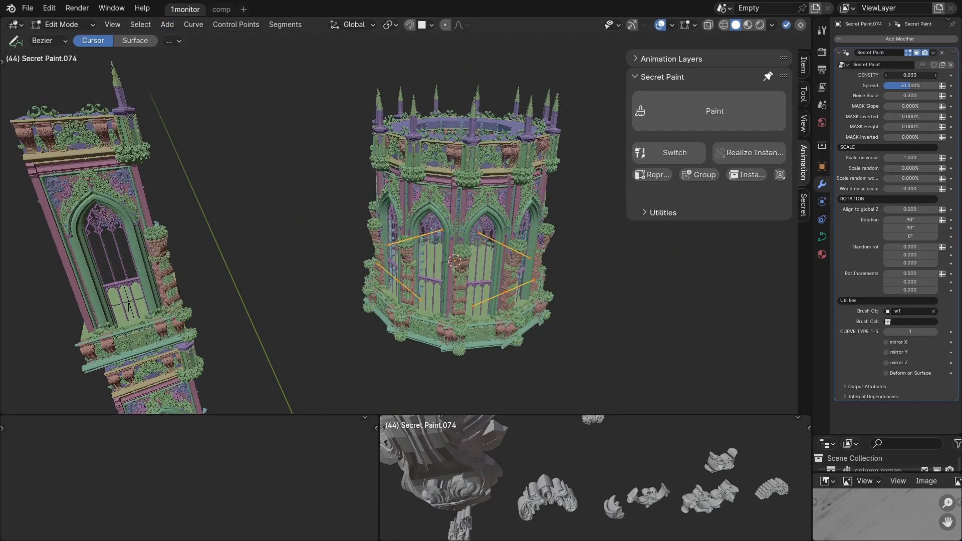
{"action": "left_click", "coordinate": [648, 153]}
Create a Circular Array from the tower instance with the Secret Paint utilities and scale the ring.
{"action": "left_click", "coordinate": [656, 212]}
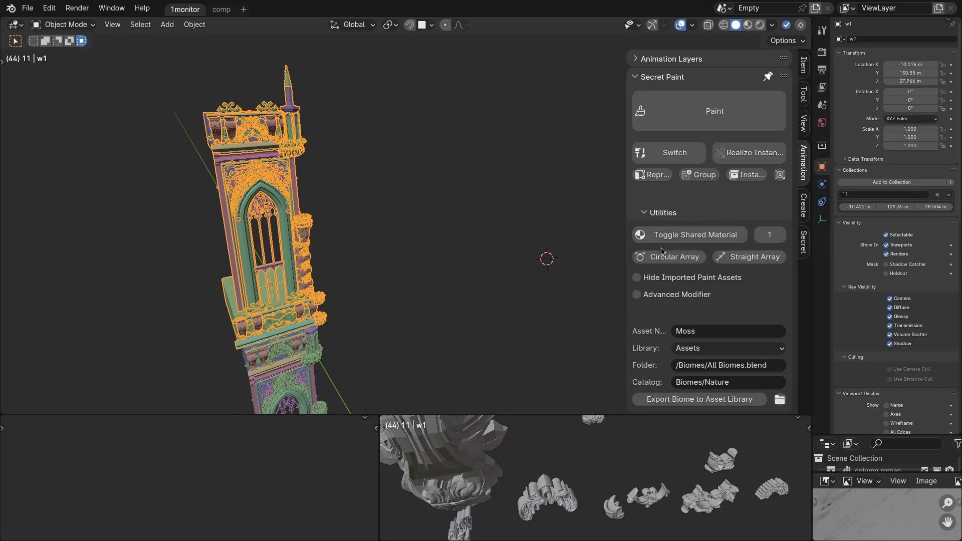
{"action": "left_click", "coordinate": [685, 261]}
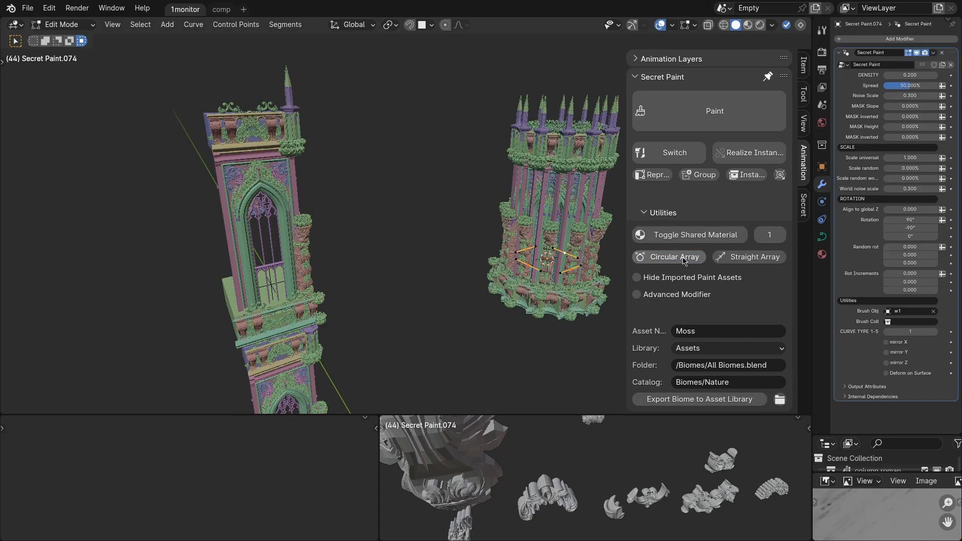
{"action": "key", "text": "s"}
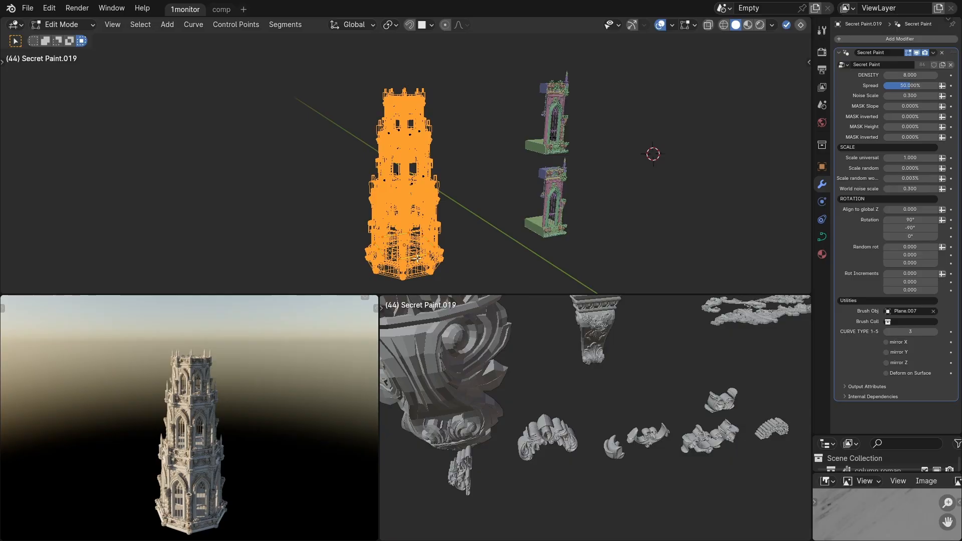
Raise the selected ring of tower segments along Z above the tiered tower and scale the ring narrower.
{"action": "key", "text": "g"}
{"action": "key", "text": "z"}
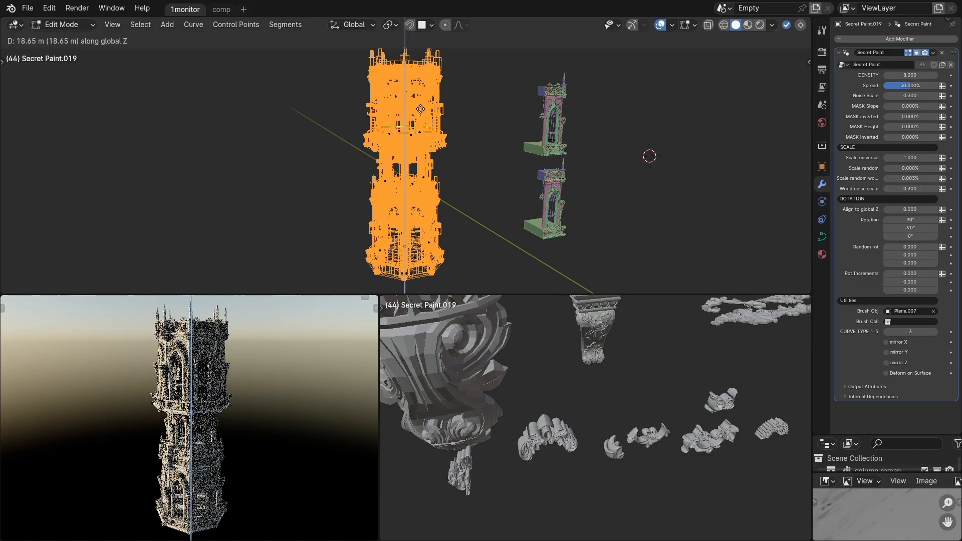
{"action": "left_click", "coordinate": [422, 95]}
{"action": "key", "text": "s"}
{"action": "left_click", "coordinate": [485, 121]}
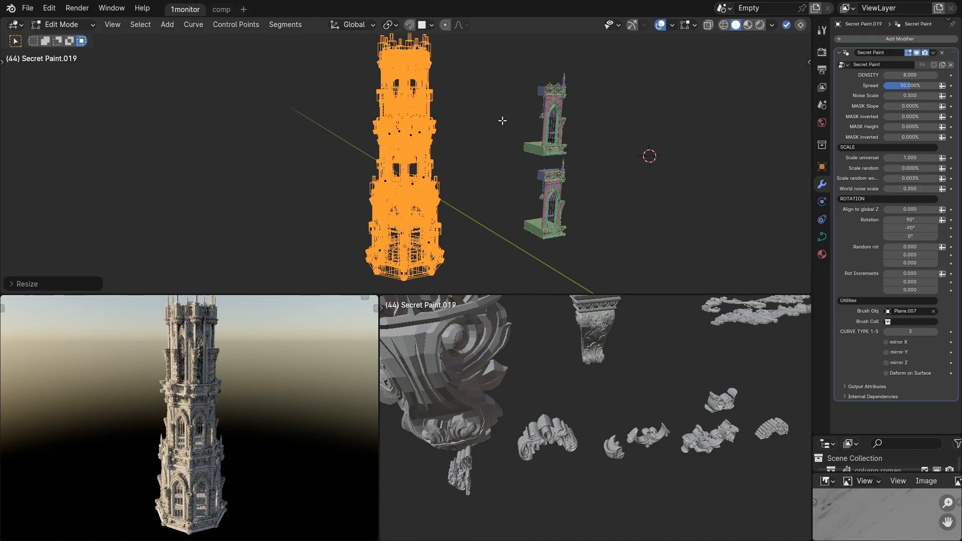
Shrink the raised ring's tower segments with Shrink/Fatten and lower the ring along Z onto the tier below.
{"action": "key", "text": "alt+s"}
{"action": "left_click", "coordinate": [471, 119]}
{"action": "key", "text": "g"}
{"action": "key", "text": "z"}
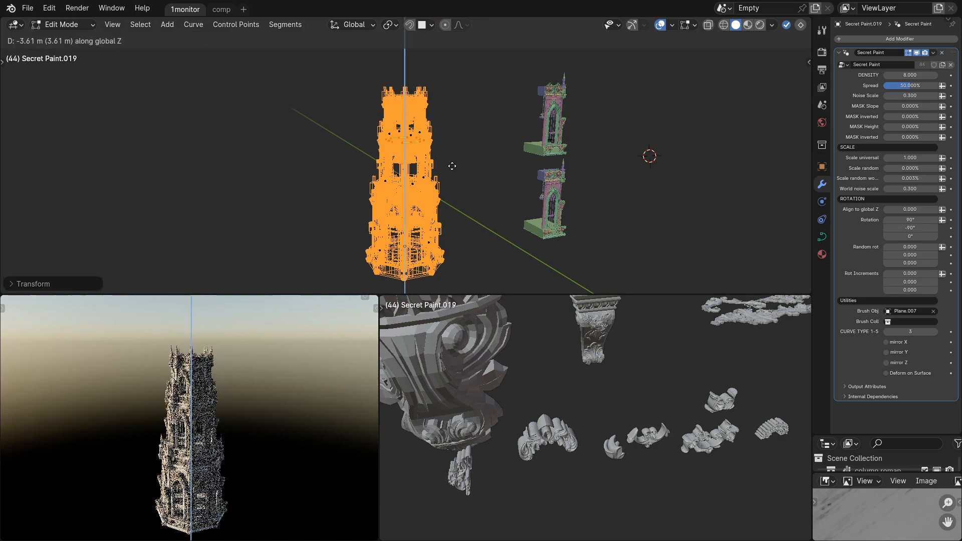
{"action": "left_click", "coordinate": [470, 148]}
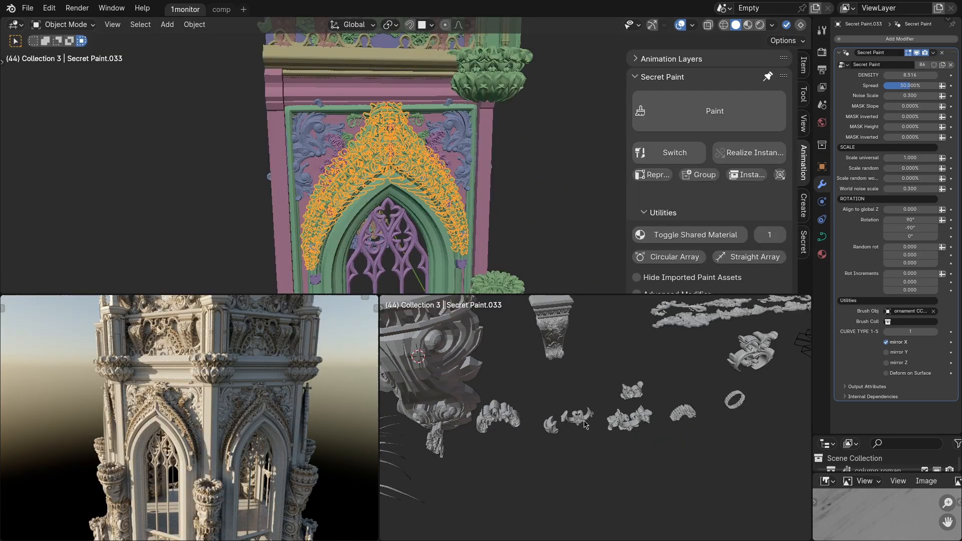
Switch the arch ornament's brush object between other ornament assets from the asset viewport.
{"action": "key", "text": "alt+q"}
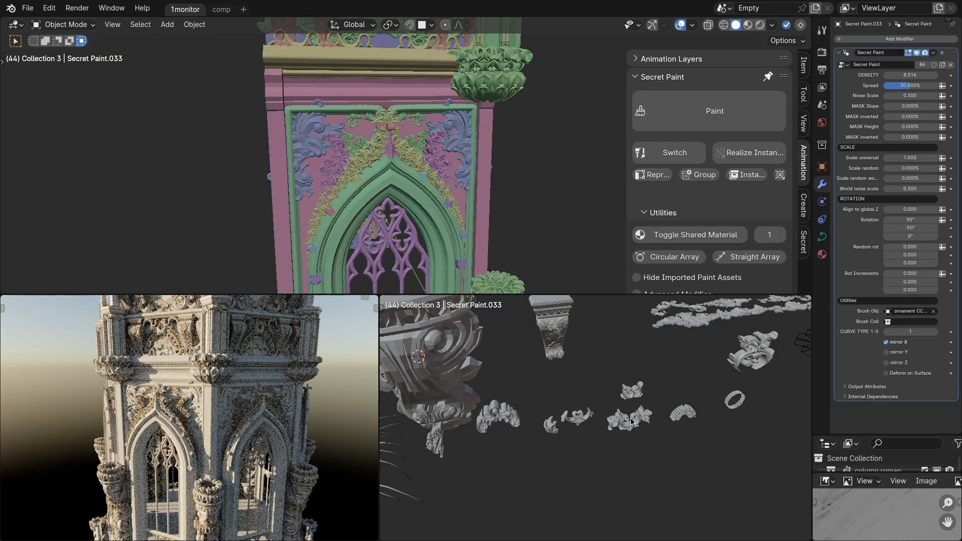
{"action": "key", "text": "alt+q"}
{"action": "key", "text": "alt+q"}
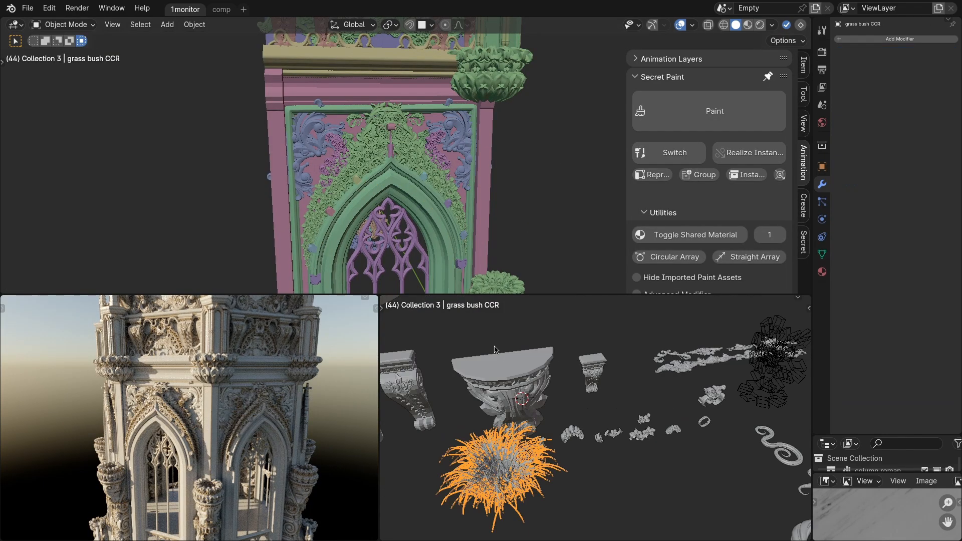
Scatter the grass bush procedurally over the wall around the arch and raise its density to 50.028.
{"action": "left_click", "coordinate": [483, 185], "text": "shift"}
{"action": "key", "text": "q"}
{"action": "left_click_drag", "start_coordinate": [436, 110], "coordinate": [477, 156]}
{"action": "scroll", "coordinate": [476, 155], "scroll_direction": "up", "scroll_amount": 2}
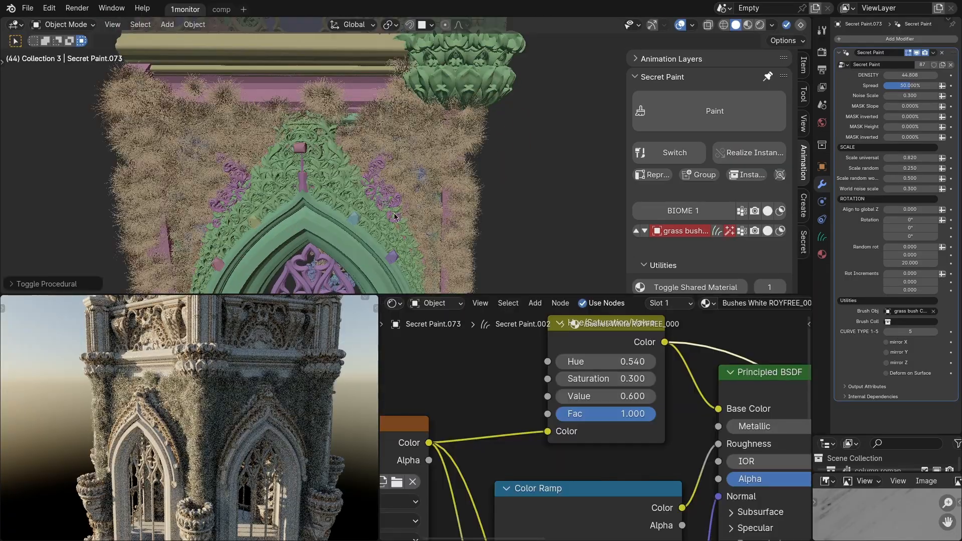
{"action": "left_click_drag", "start_coordinate": [891, 74], "coordinate": [917, 73]}
{"action": "scroll", "coordinate": [257, 385], "scroll_direction": "up", "scroll_amount": 2}
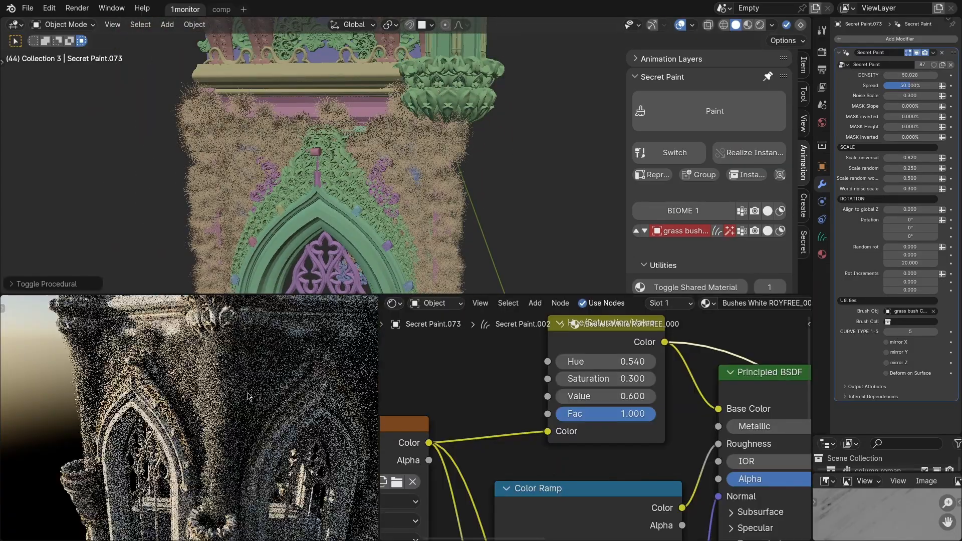
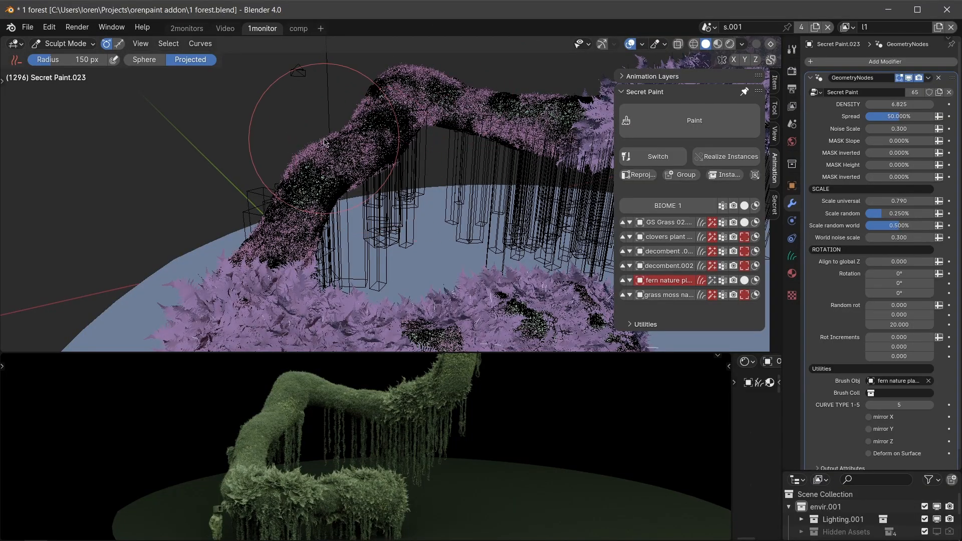
Paint the fern nature plant brush densely over the bare slope and upper bend of the mossy trunk.
{"action": "mouse_move", "coordinate": [351, 150]}
{"action": "middle_mouse_down"}
{"action": "mouse_move", "coordinate": [347, 137]}
{"action": "mouse_move", "coordinate": [364, 141]}
{"action": "middle_mouse_up"}
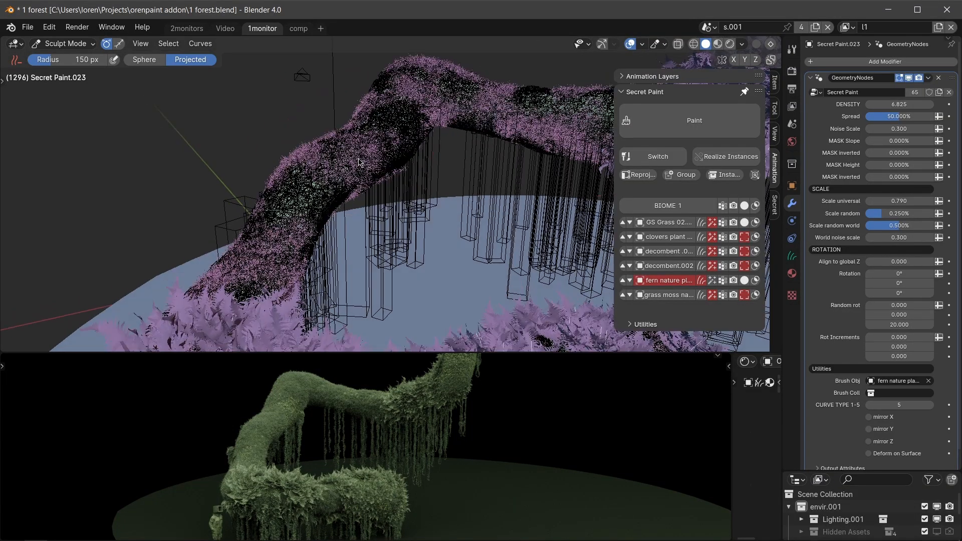
{"action": "key", "text": "q"}
{"action": "mouse_move", "coordinate": [369, 137]}
{"action": "left_mouse_down"}
{"action": "mouse_move", "coordinate": [338, 168]}
{"action": "mouse_move", "coordinate": [398, 132]}
{"action": "left_mouse_up"}
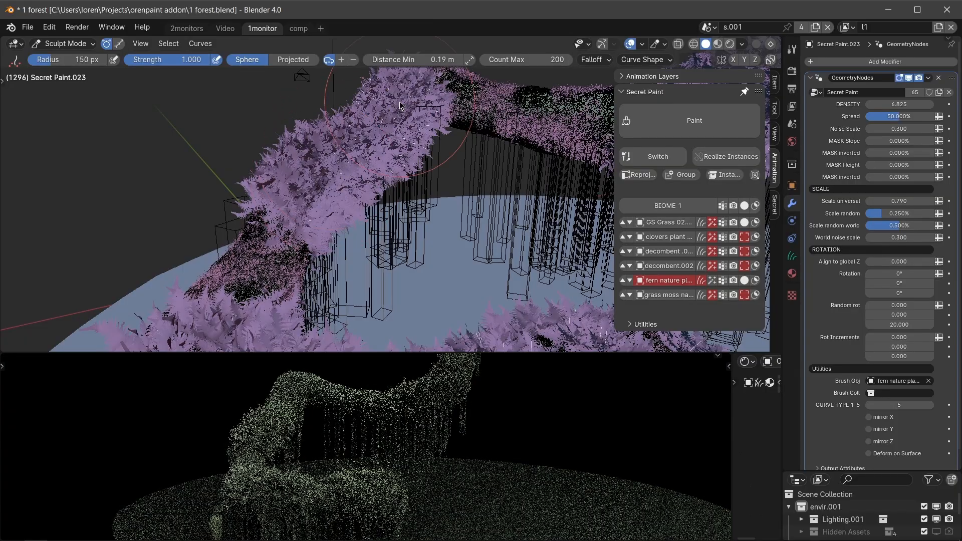
{"action": "mouse_move", "coordinate": [398, 132]}
{"action": "middle_mouse_down"}
{"action": "mouse_move", "coordinate": [424, 141]}
{"action": "mouse_move", "coordinate": [422, 128]}
{"action": "middle_mouse_up"}
{"action": "key", "text": "q"}
Sculpt the trunk mesh beneath the ferns with the Snake Hook brush at 358 px radius, pulling its arch down into a dip.
{"action": "left_click", "coordinate": [433, 135]}
{"action": "key", "text": "bracketleft"}
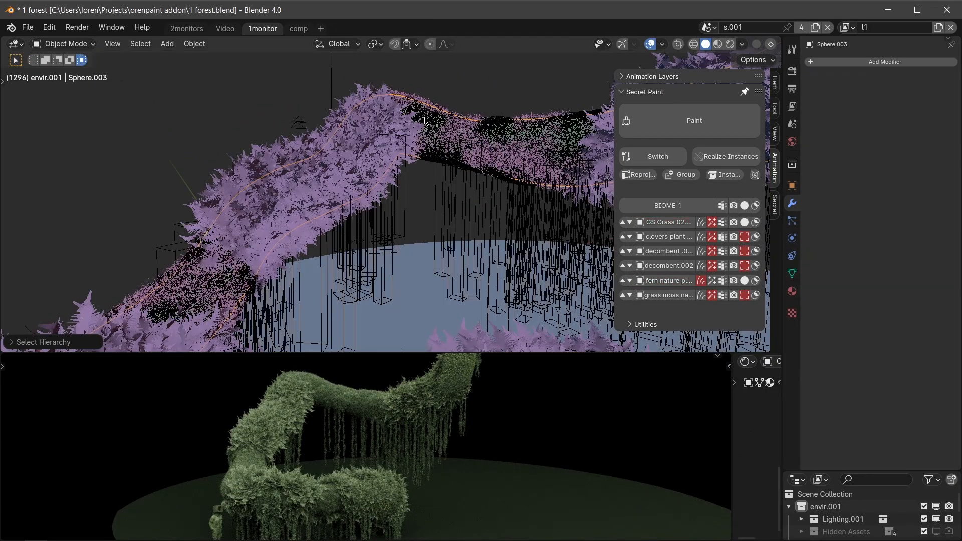
{"action": "key", "text": "ctrl+Tab"}
{"action": "left_click", "coordinate": [429, 203]}
{"action": "middle_click_drag", "start_coordinate": [404, 207], "coordinate": [367, 188]}
{"action": "key", "text": "f"}
{"action": "left_click", "coordinate": [441, 193]}
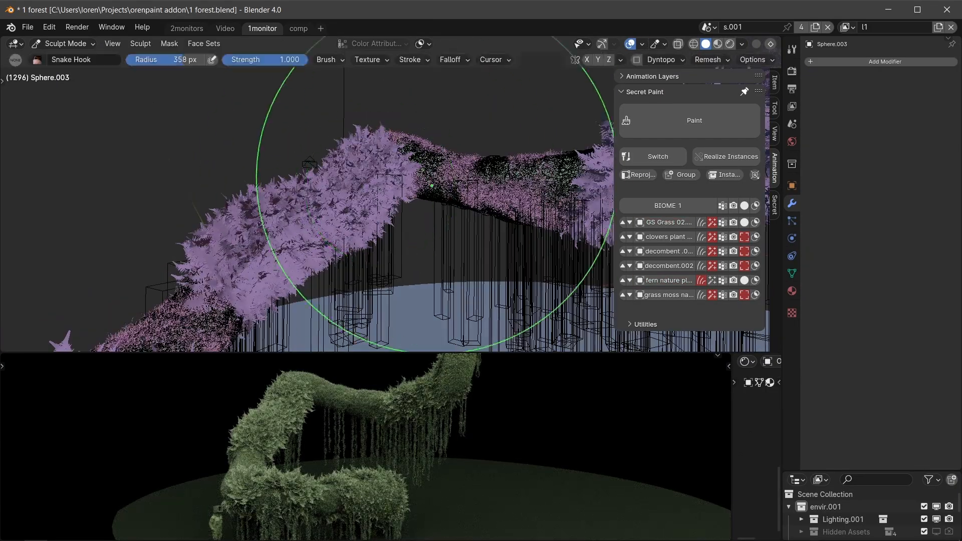
{"action": "left_click_drag", "start_coordinate": [388, 175], "coordinate": [433, 277]}
{"action": "mouse_move", "coordinate": [434, 253]}
{"action": "middle_mouse_down"}
{"action": "mouse_move", "coordinate": [422, 234]}
{"action": "mouse_move", "coordinate": [397, 232]}
{"action": "middle_mouse_up"}
{"action": "left_click_drag", "start_coordinate": [371, 276], "coordinate": [369, 288]}
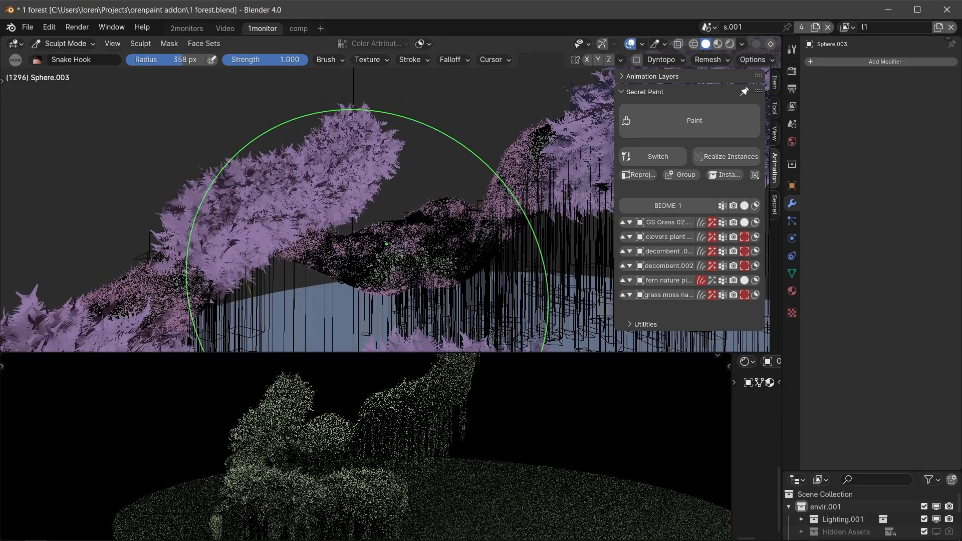
Reproject the painted ferns onto the deformed trunk surface.
{"action": "scroll", "coordinate": [305, 199], "scroll_direction": "up", "scroll_amount": 2}
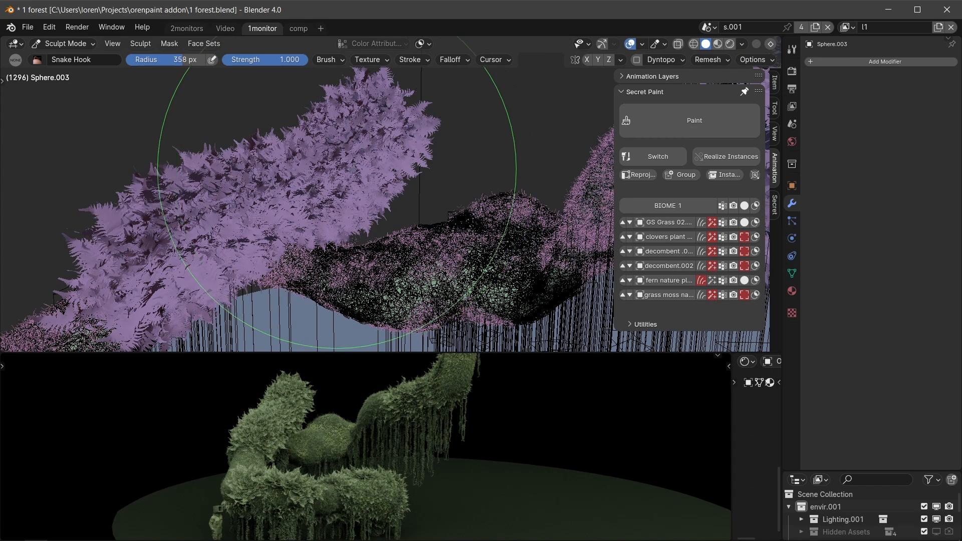
{"action": "left_click", "coordinate": [641, 175]}
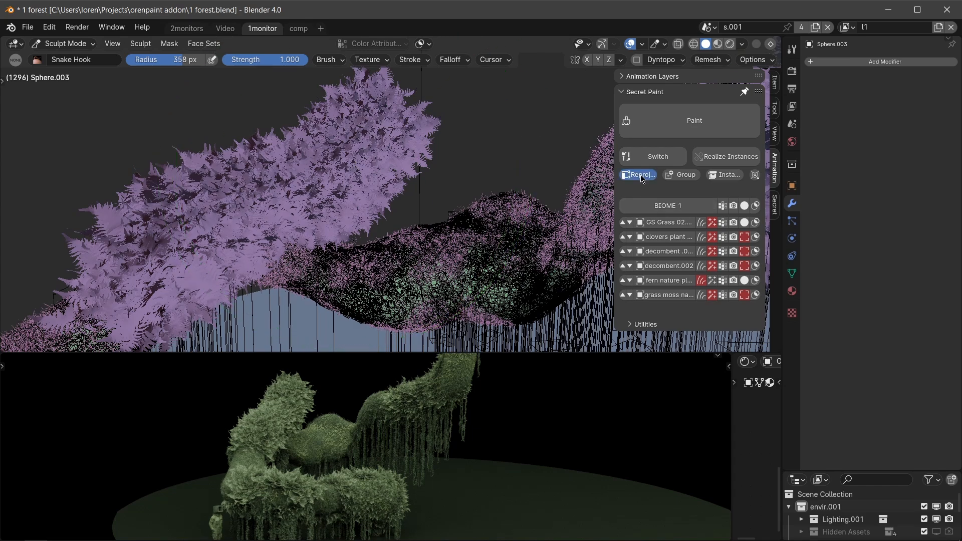
{"action": "key", "text": "ctrl+Tab"}
{"action": "left_click", "coordinate": [276, 206]}
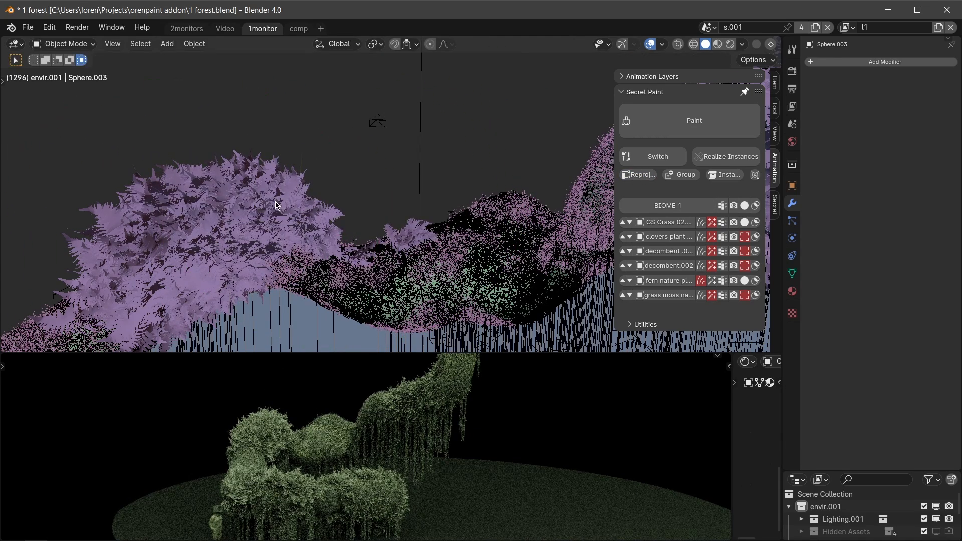
{"action": "left_click", "coordinate": [275, 203]}
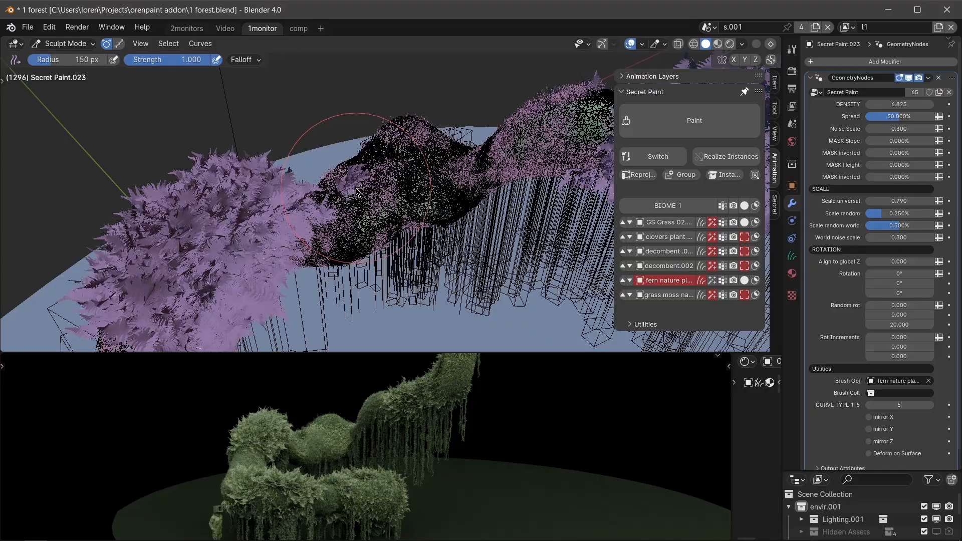
Bend more sections of the trunk with Snake Hook at 236 px radius and reproject the ferns onto the new shape.
{"action": "left_click_drag", "start_coordinate": [370, 203], "coordinate": [418, 205]}
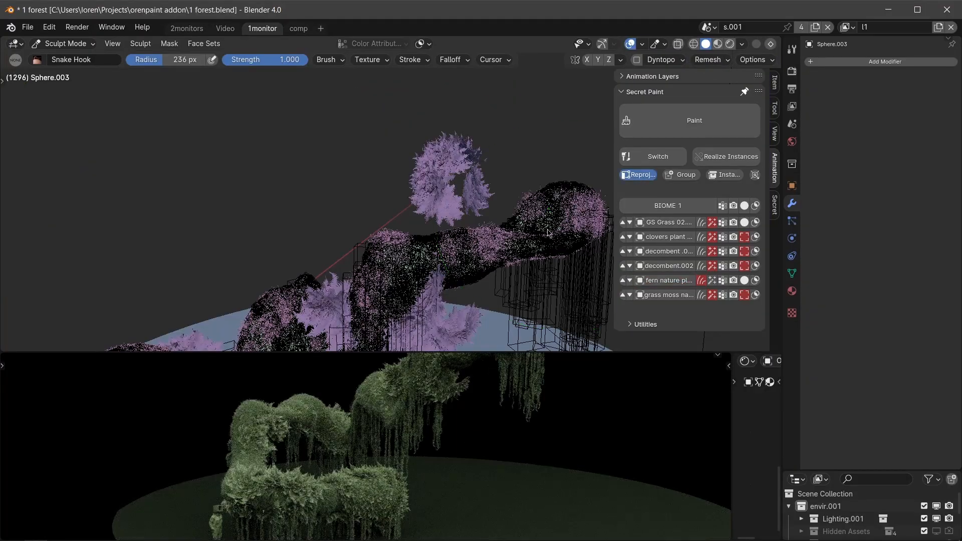
{"action": "left_click_drag", "start_coordinate": [323, 238], "coordinate": [385, 268]}
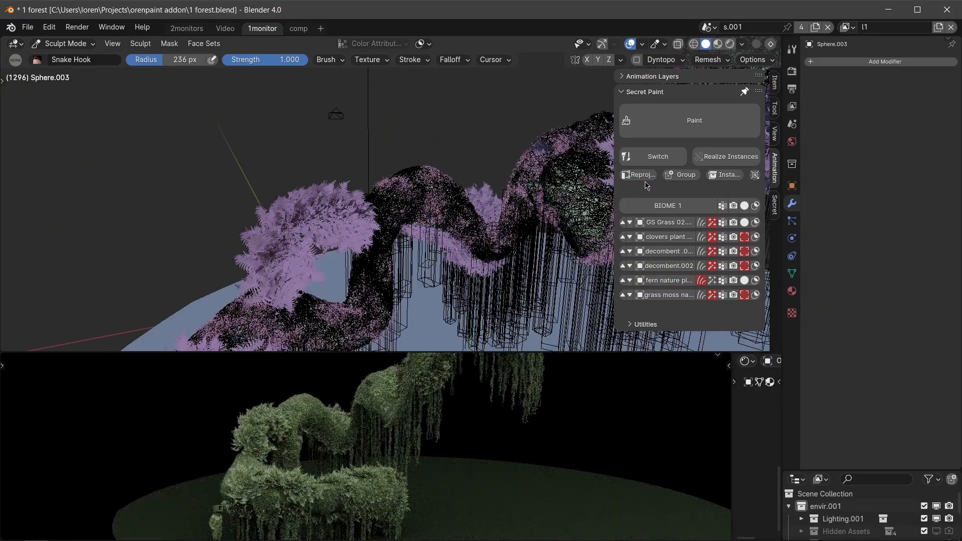
{"action": "middle_click_drag", "start_coordinate": [365, 321], "coordinate": [311, 239], "text": "shift"}
{"action": "left_click_drag", "start_coordinate": [393, 253], "coordinate": [300, 314]}
{"action": "left_click_drag", "start_coordinate": [293, 243], "coordinate": [313, 321]}
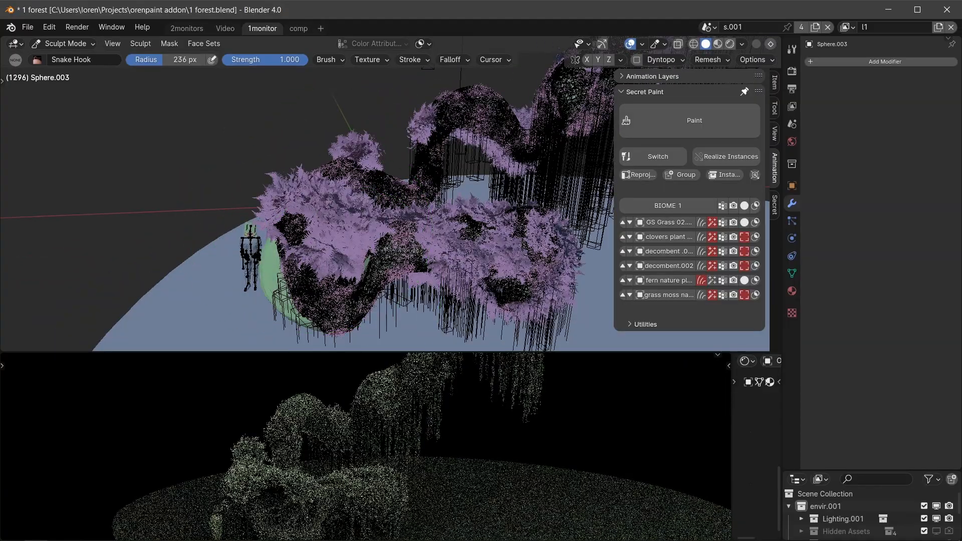
{"action": "middle_click_drag", "start_coordinate": [363, 263], "coordinate": [576, 215]}
{"action": "left_click", "coordinate": [648, 176]}
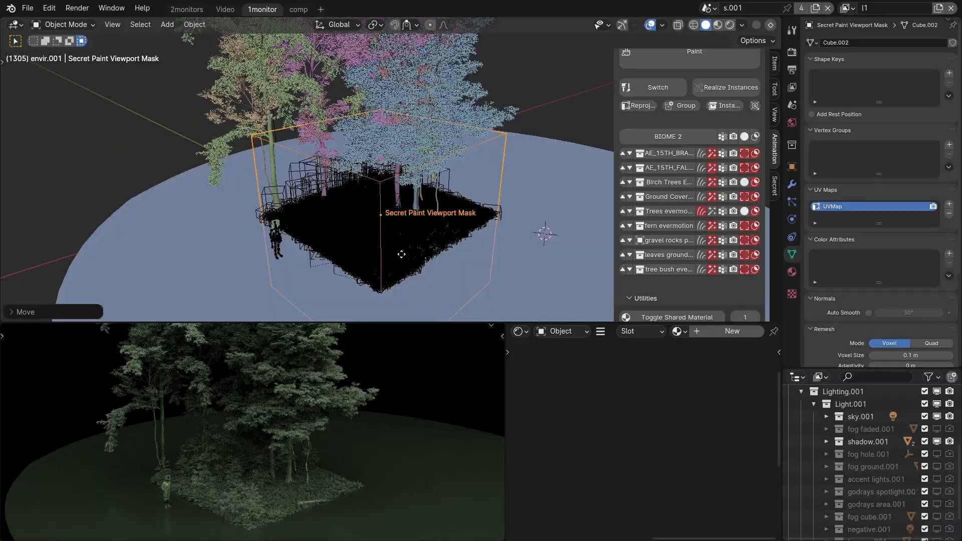
Move the Secret Paint Viewport Mask back and forth over the ground to reveal different patches of the BIOME 2 forest.
{"action": "middle_click_drag", "start_coordinate": [402, 254], "coordinate": [293, 279]}
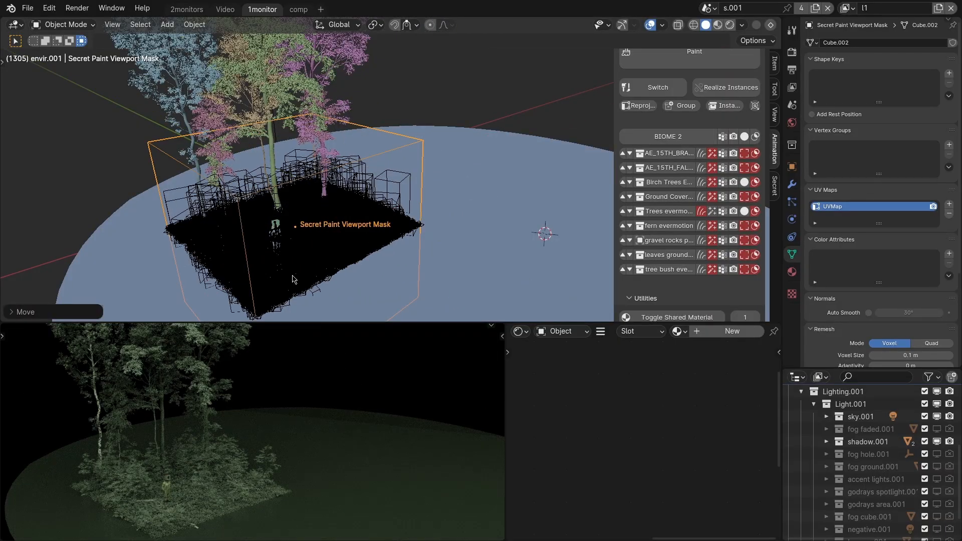
{"action": "key", "text": "g"}
{"action": "key", "text": "shift+z"}
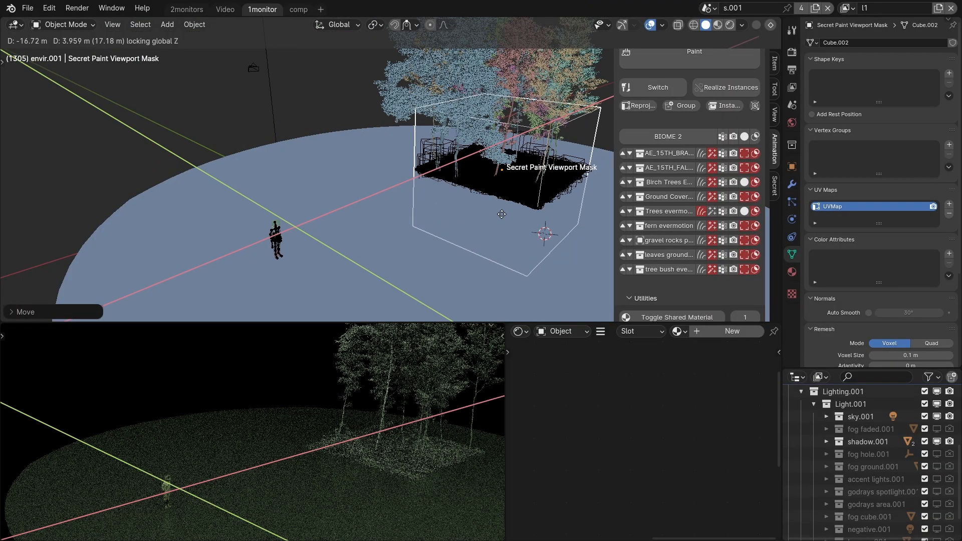
{"action": "left_click", "coordinate": [502, 214]}
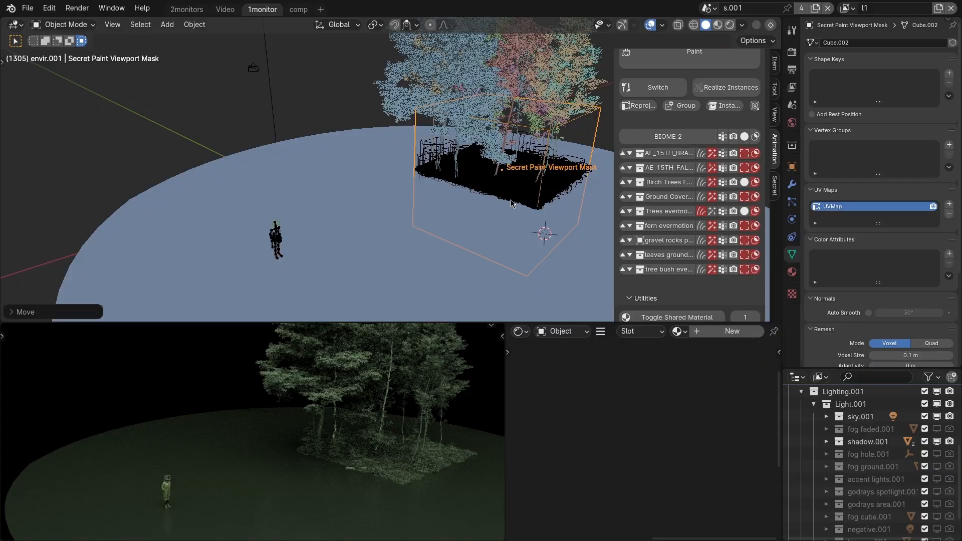
{"action": "key", "text": "g"}
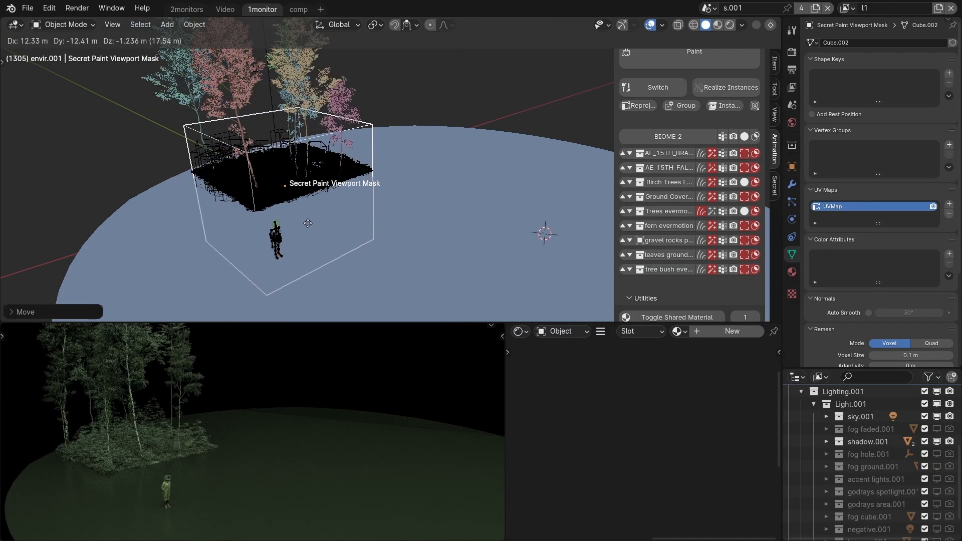
{"action": "left_click", "coordinate": [345, 249]}
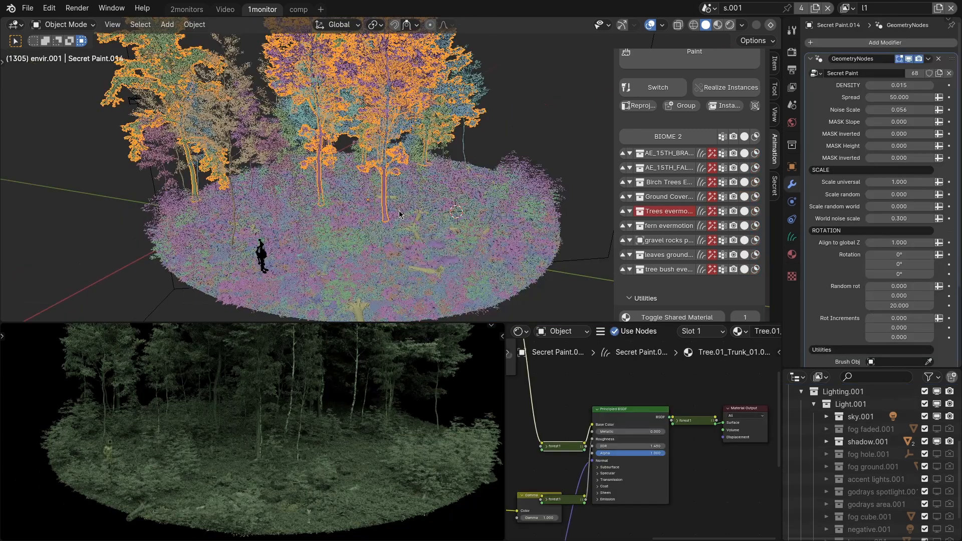
Display all BIOME 2 layers as bounding boxes and select the ground plane.
{"action": "left_click", "coordinate": [745, 137]}
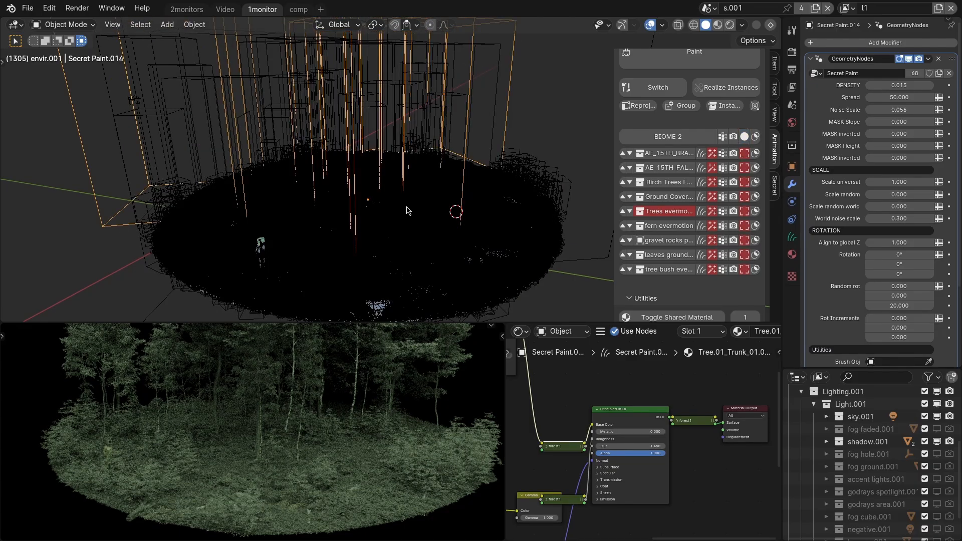
{"action": "middle_click_drag", "start_coordinate": [407, 211], "coordinate": [385, 232]}
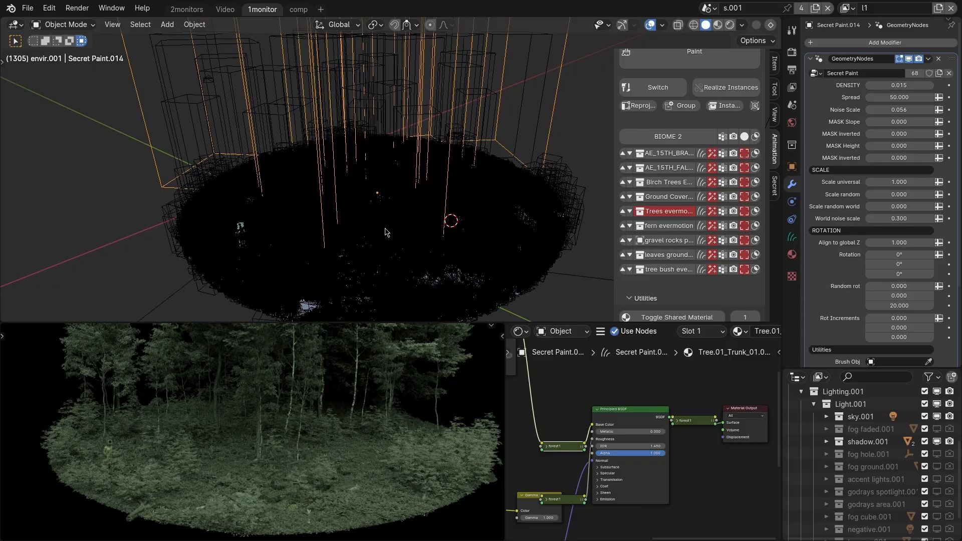
{"action": "left_click", "coordinate": [386, 235]}
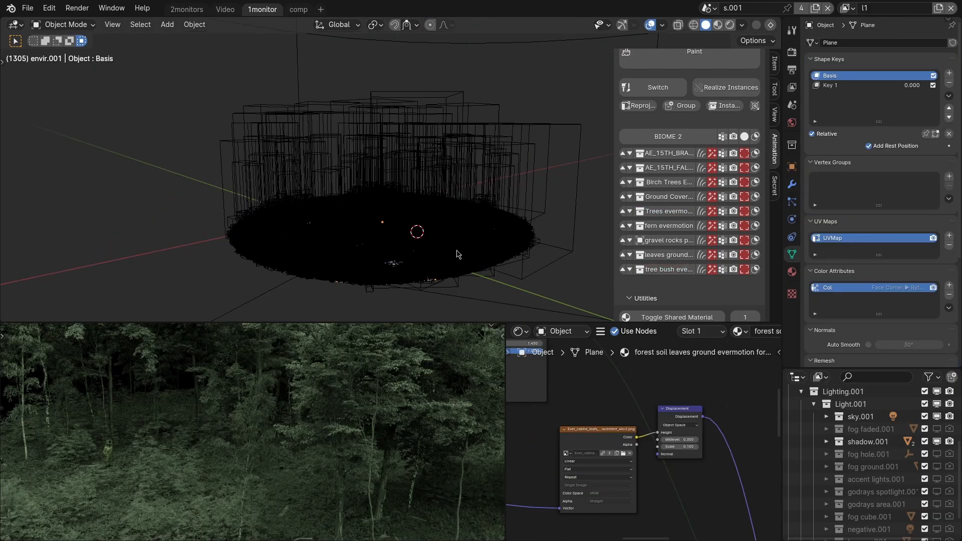
Turn on the viewport mask for every layer of BIOME 2.
{"action": "middle_click_drag", "start_coordinate": [456, 254], "coordinate": [480, 236]}
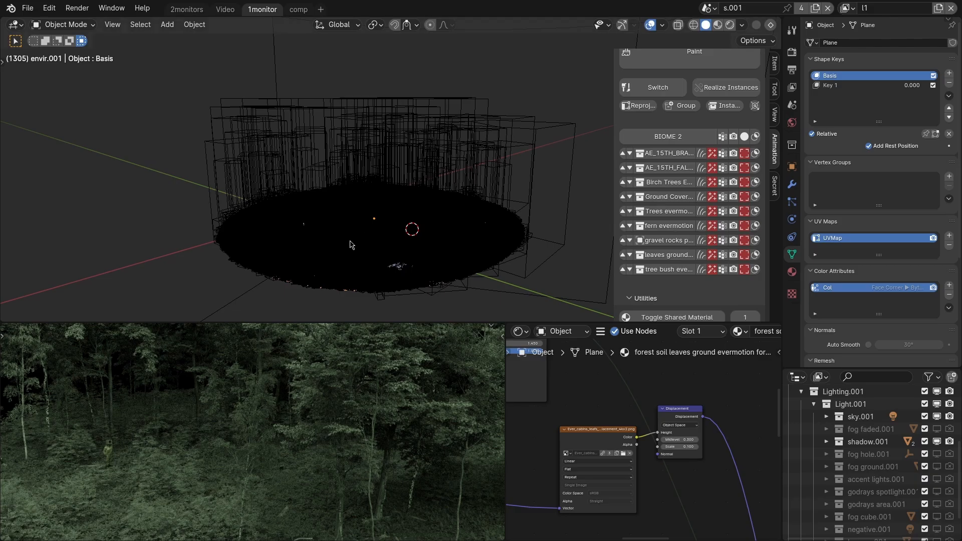
{"action": "middle_click_drag", "start_coordinate": [350, 245], "coordinate": [383, 244]}
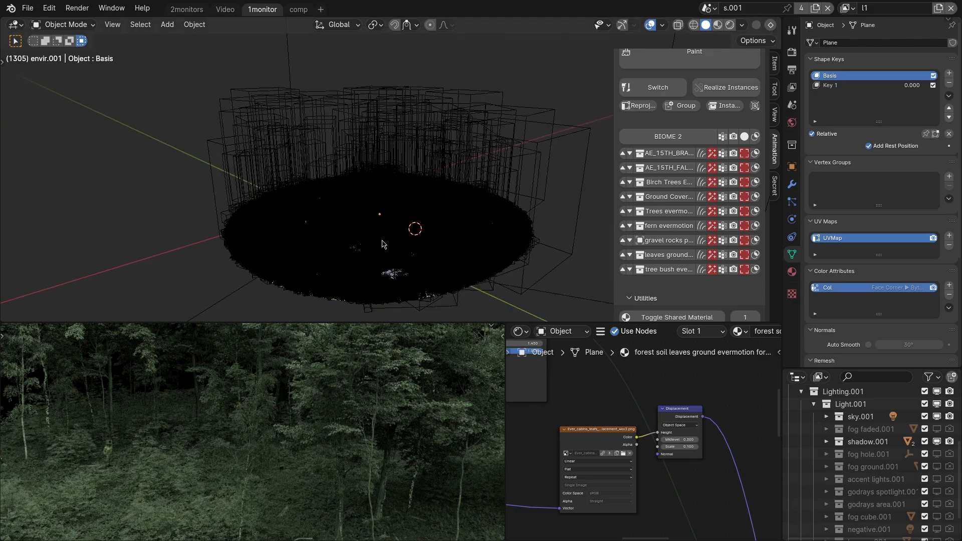
{"action": "left_click", "coordinate": [421, 231]}
{"action": "left_click", "coordinate": [755, 137]}
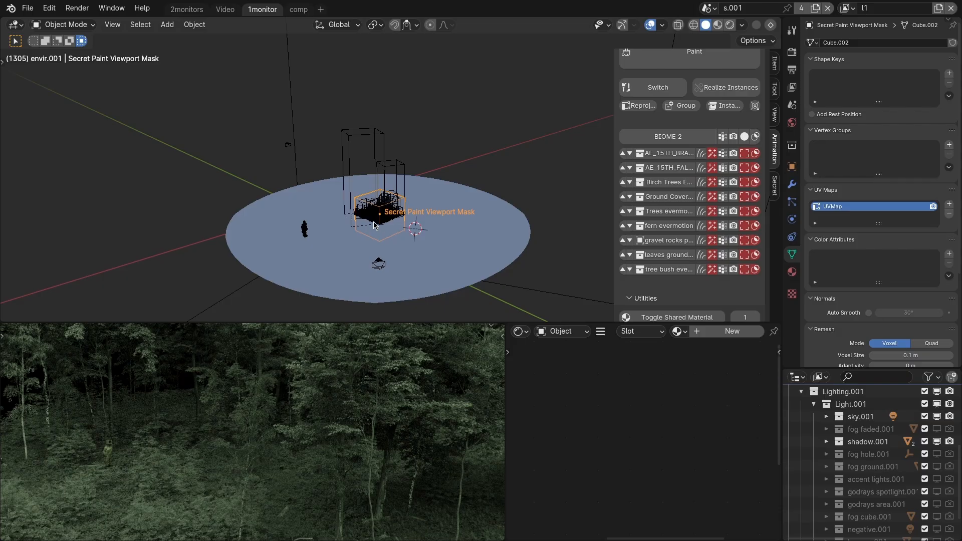
{"action": "scroll", "coordinate": [374, 225], "scroll_direction": "up", "scroll_amount": 4}
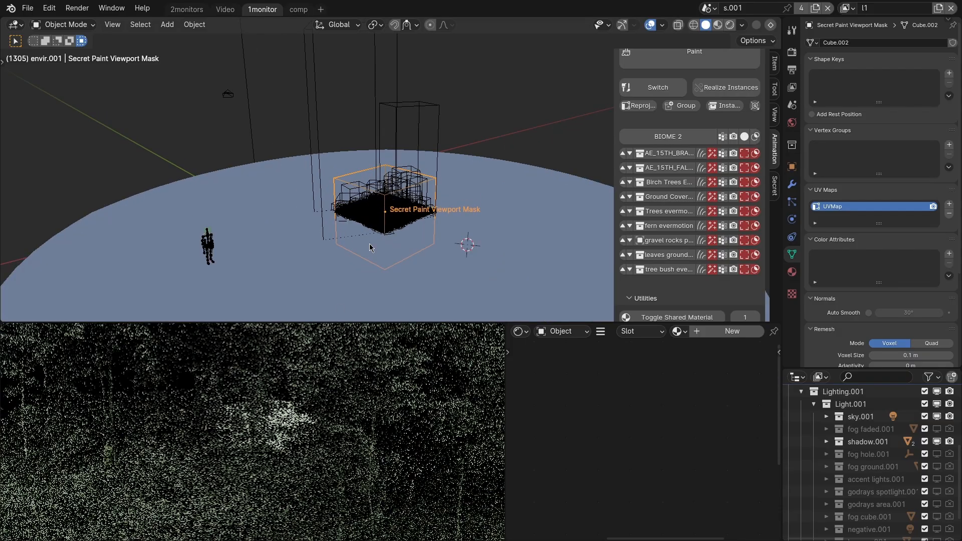
Move the viewport mask horizontally, first beside the human figure and back toward the middle of the ground.
{"action": "middle_click_drag", "start_coordinate": [397, 219], "coordinate": [420, 216]}
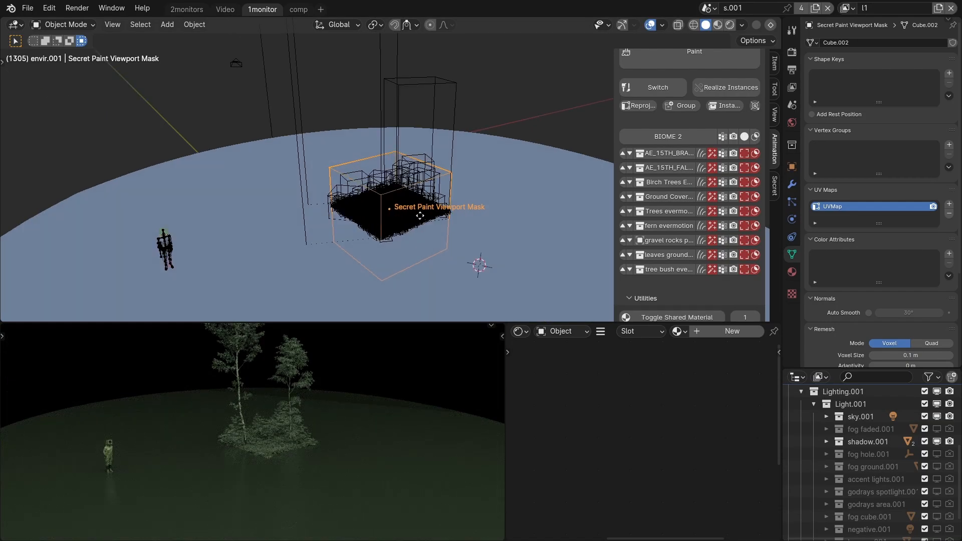
{"action": "key", "text": "g"}
{"action": "key", "text": "shift+z"}
{"action": "left_click", "coordinate": [283, 256]}
{"action": "middle_click_drag", "start_coordinate": [296, 273], "coordinate": [347, 269]}
{"action": "key", "text": "g"}
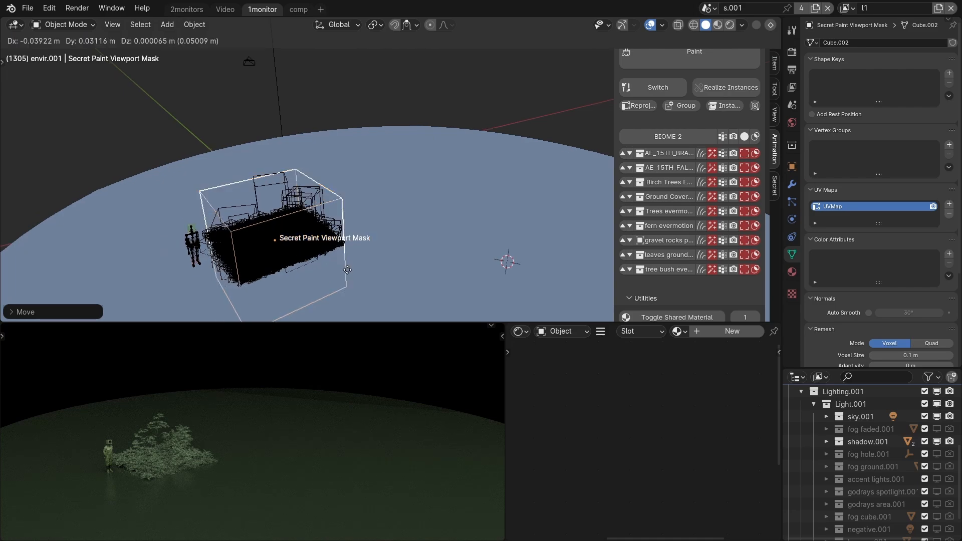
{"action": "key", "text": "shift+z"}
{"action": "left_click", "coordinate": [395, 260]}
Scale up the viewport mask so that it covers a larger patch of the forest.
{"action": "key", "text": "s"}
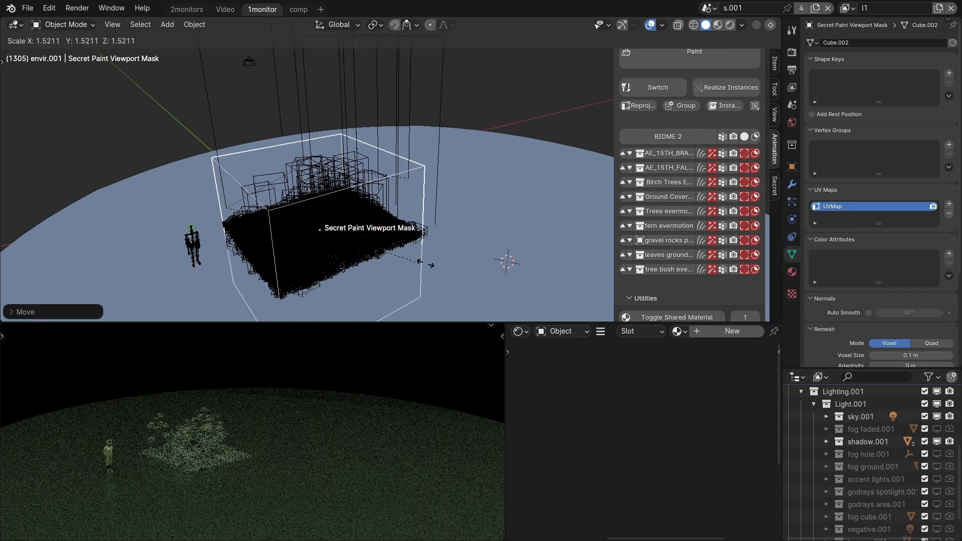
{"action": "left_click", "coordinate": [445, 263]}
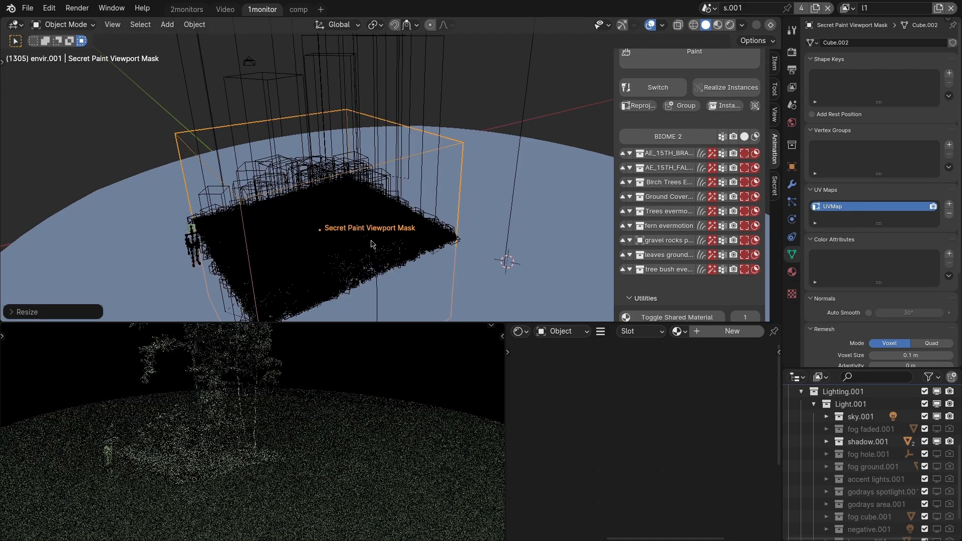
{"action": "middle_click_drag", "start_coordinate": [385, 240], "coordinate": [413, 251]}
{"action": "middle_click_drag", "start_coordinate": [227, 438], "coordinate": [284, 473], "text": "shift"}
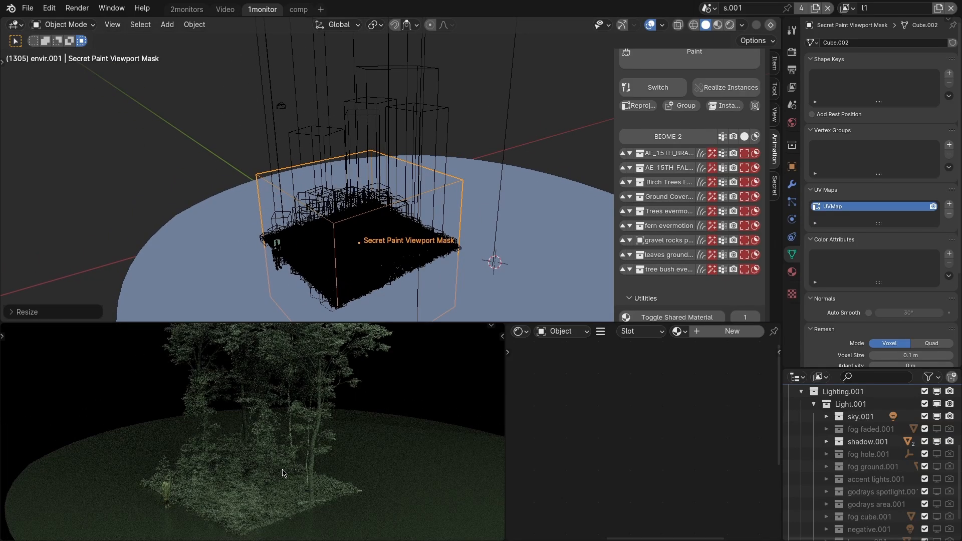
{"action": "middle_click_drag", "start_coordinate": [401, 261], "coordinate": [396, 243]}
Show the birch trees and the Trees evermotion layer as full geometry instead of bounding boxes.
{"action": "left_click", "coordinate": [421, 120]}
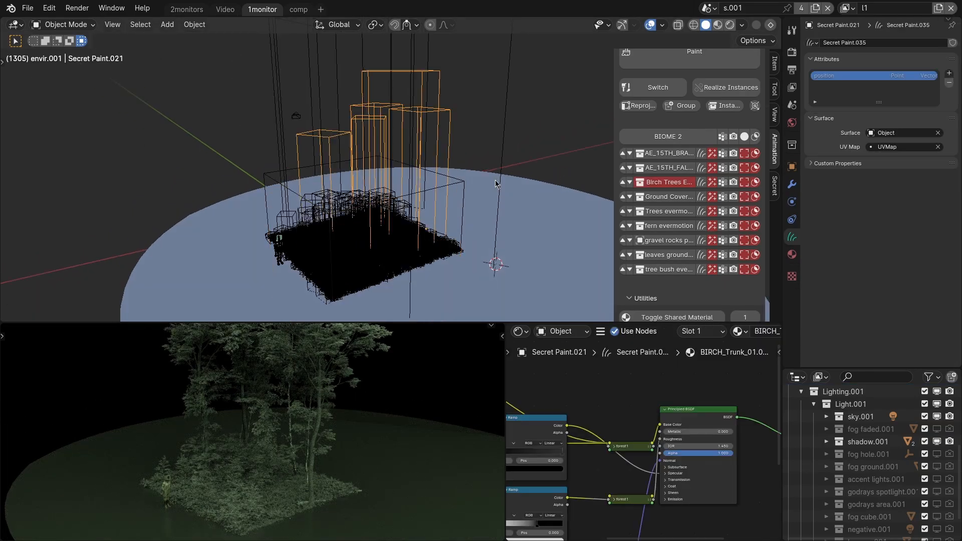
{"action": "left_click", "coordinate": [506, 117]}
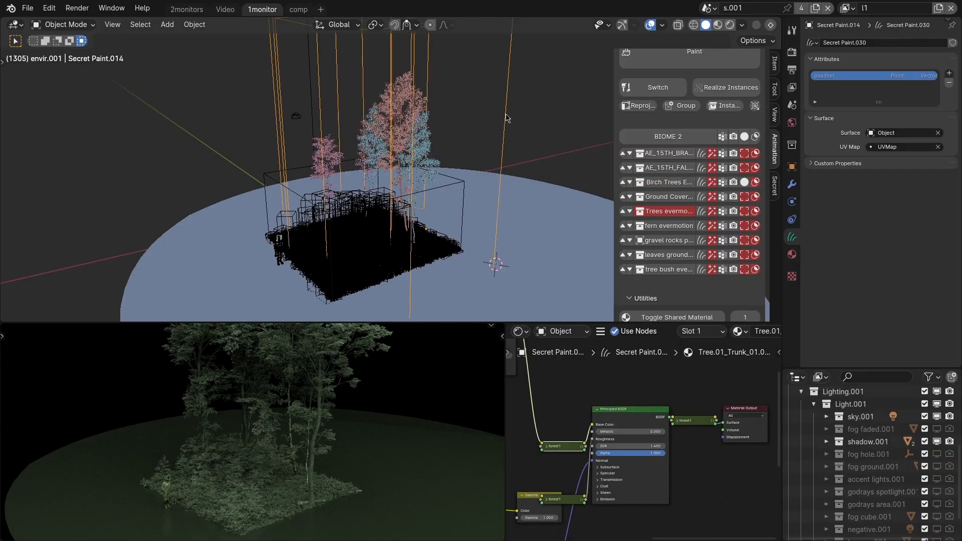
{"action": "scroll", "coordinate": [421, 253], "scroll_direction": "up", "scroll_amount": 3}
Convert the Trees evermotion layer to manual paint and slide the large foreground tree toward the human figure.
{"action": "key", "text": "q"}
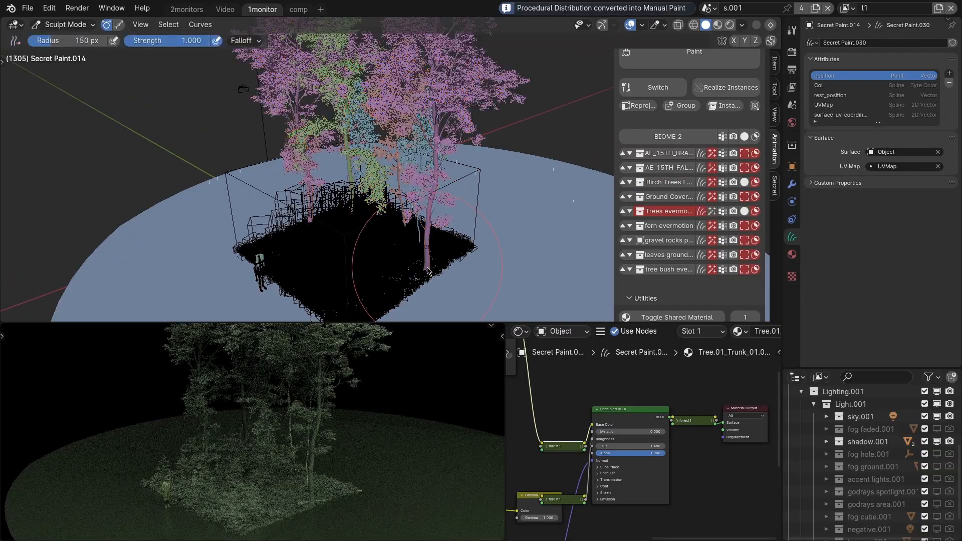
{"action": "left_click_drag", "start_coordinate": [427, 257], "coordinate": [337, 247]}
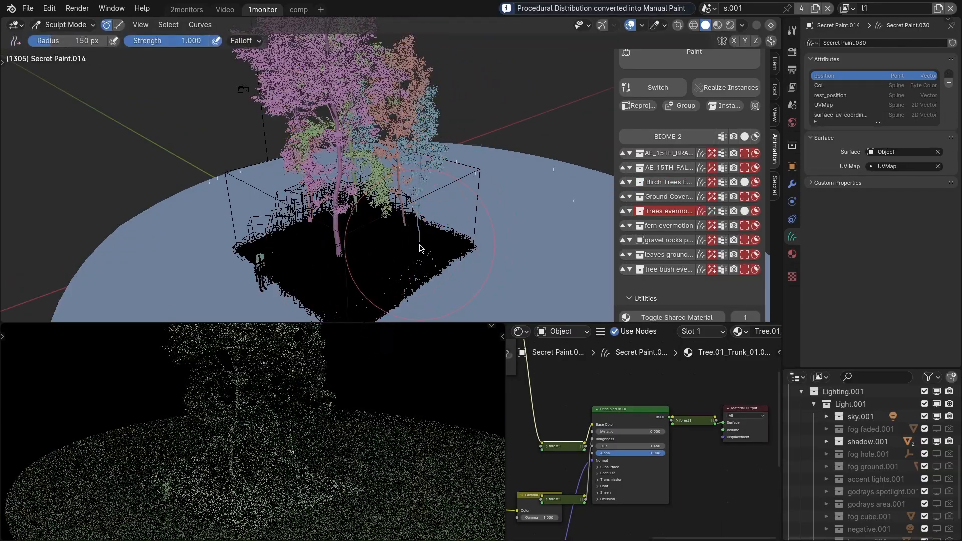
{"action": "scroll", "coordinate": [391, 214], "scroll_direction": "up", "scroll_amount": 3}
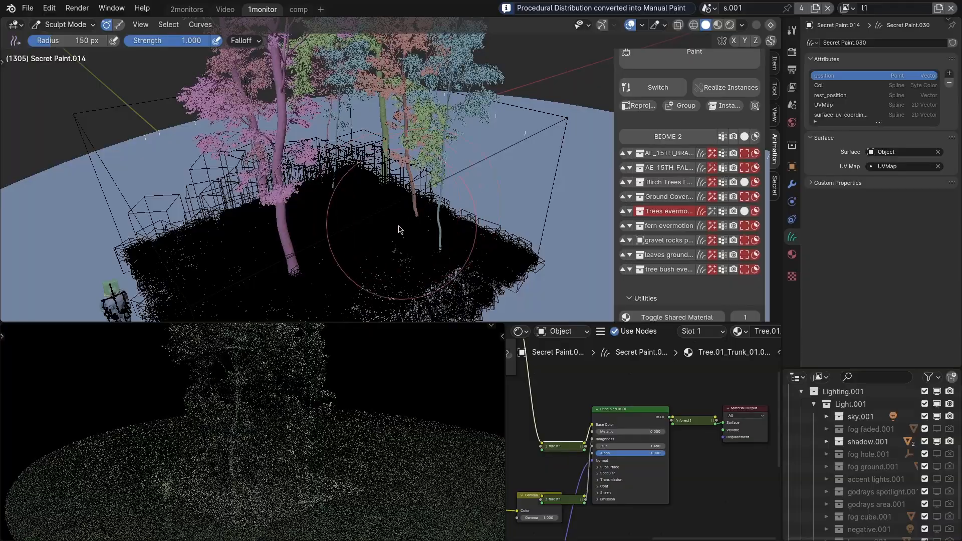
{"action": "scroll", "coordinate": [396, 240], "scroll_direction": "down", "scroll_amount": 2}
{"action": "key", "text": "q"}
Move the viewport mask horizontally across the ground, away from the human figure.
{"action": "scroll", "coordinate": [401, 210], "scroll_direction": "down", "scroll_amount": 2}
{"action": "left_click", "coordinate": [405, 185]}
{"action": "key", "text": "g"}
{"action": "key", "text": "shift+z"}
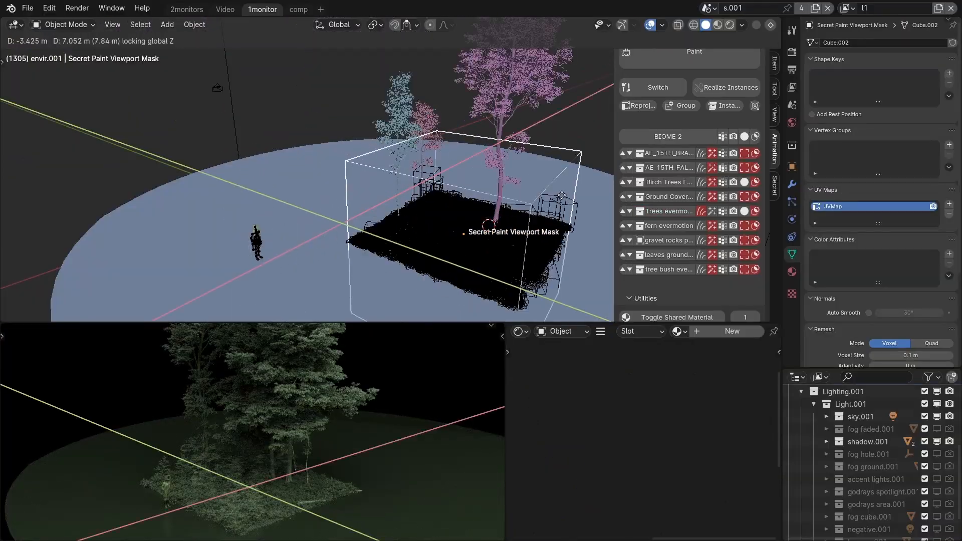
{"action": "left_click", "coordinate": [581, 194]}
Brush the Trees evermotion layer inside the mask and shift the viewport mask back around the human figure.
{"action": "left_click", "coordinate": [537, 183]}
{"action": "mouse_move", "coordinate": [506, 186]}
{"action": "middle_mouse_down", "text": "shift"}
{"action": "mouse_move", "coordinate": [423, 173]}
{"action": "mouse_move", "coordinate": [426, 220]}
{"action": "middle_mouse_up", "text": "shift"}
{"action": "key", "text": "q"}
{"action": "key", "text": "g"}
{"action": "left_click_drag", "start_coordinate": [465, 205], "coordinate": [340, 185]}
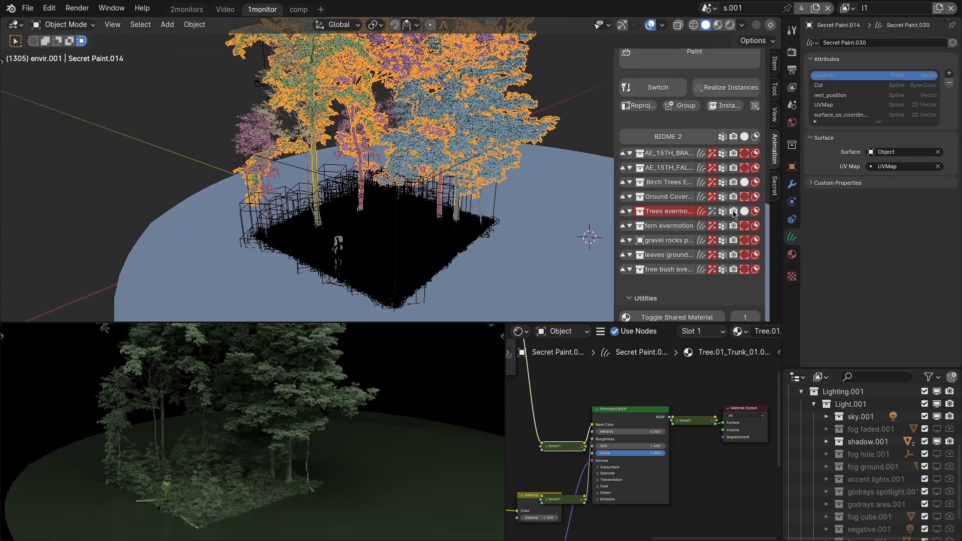
Hide and show the Trees evermotion layer on its own, and do the same with the whole biome.
{"action": "left_click", "coordinate": [733, 211]}
{"action": "left_click", "coordinate": [733, 212]}
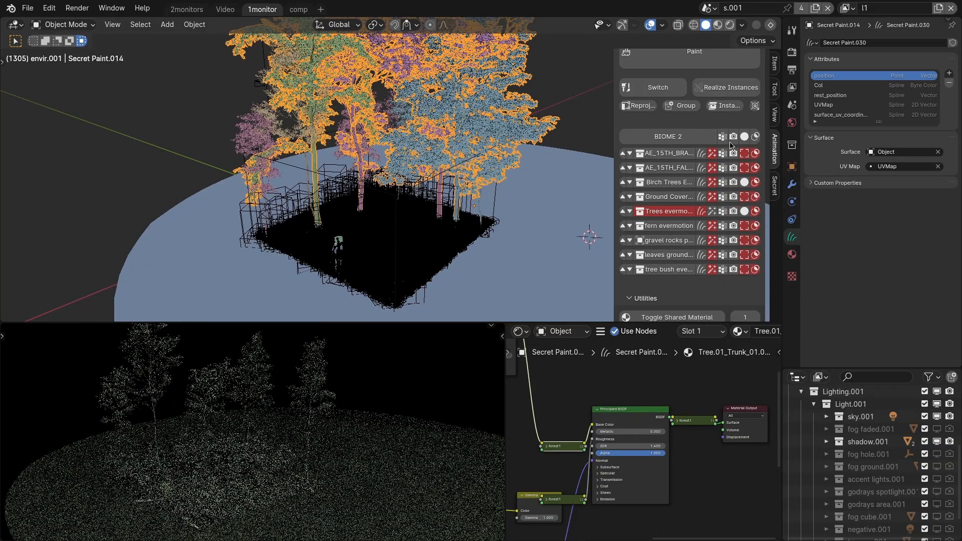
{"action": "left_click", "coordinate": [732, 138]}
{"action": "left_click", "coordinate": [733, 139]}
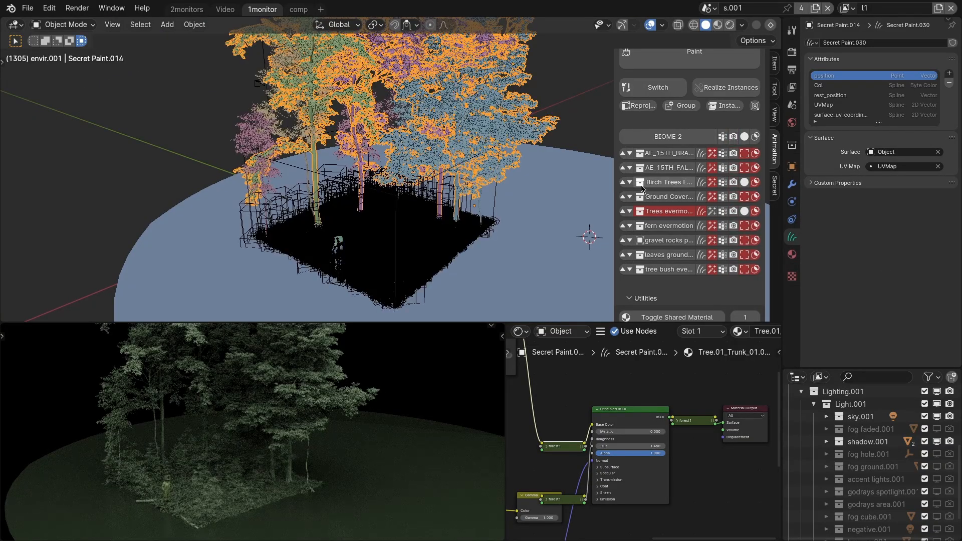
Move the birch trees, Trees evermotion and tree bush layers together into a separate BIOME 2.
{"action": "left_click", "coordinate": [668, 185]}
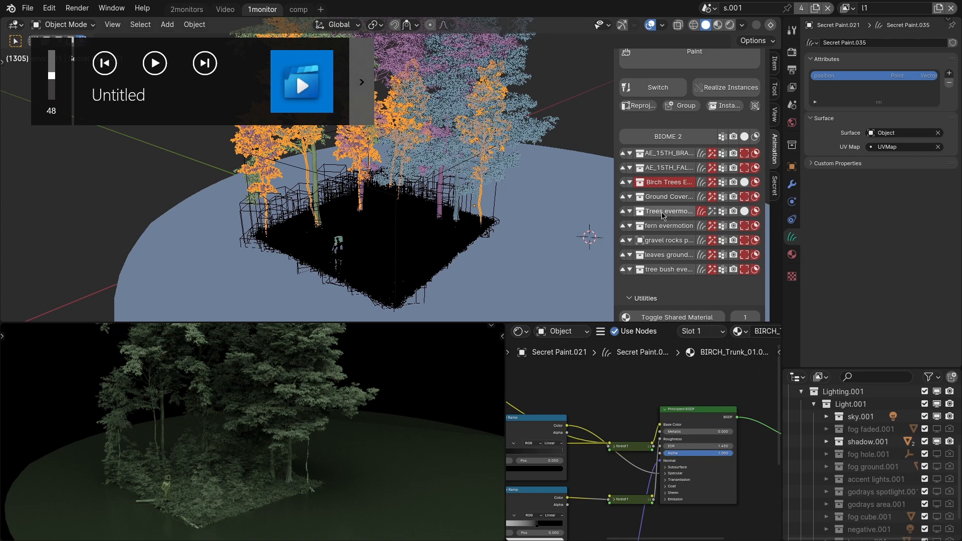
{"action": "left_click", "coordinate": [663, 215], "text": "shift"}
{"action": "left_click", "coordinate": [665, 271], "text": "shift"}
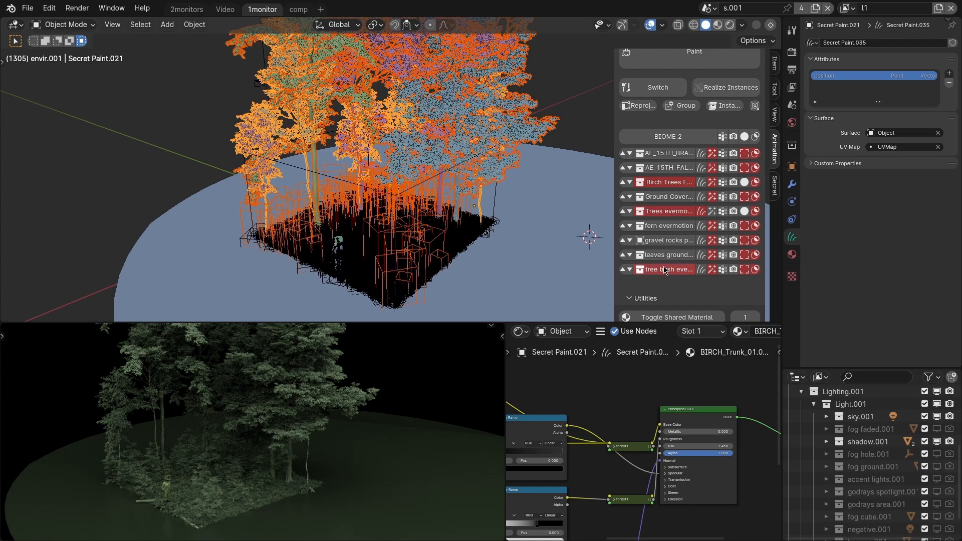
{"action": "left_click", "coordinate": [629, 270]}
Toggle visibility, bounding-box display and the viewport mask off and on for the whole of BIOME 2.
{"action": "scroll", "coordinate": [693, 256], "scroll_direction": "down", "scroll_amount": 2}
{"action": "left_click", "coordinate": [734, 229]}
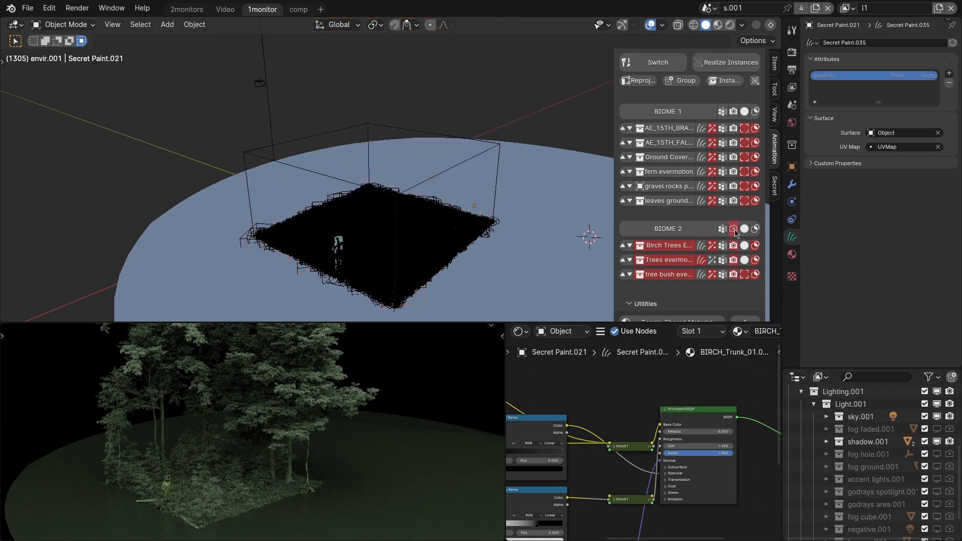
{"action": "left_click", "coordinate": [733, 229]}
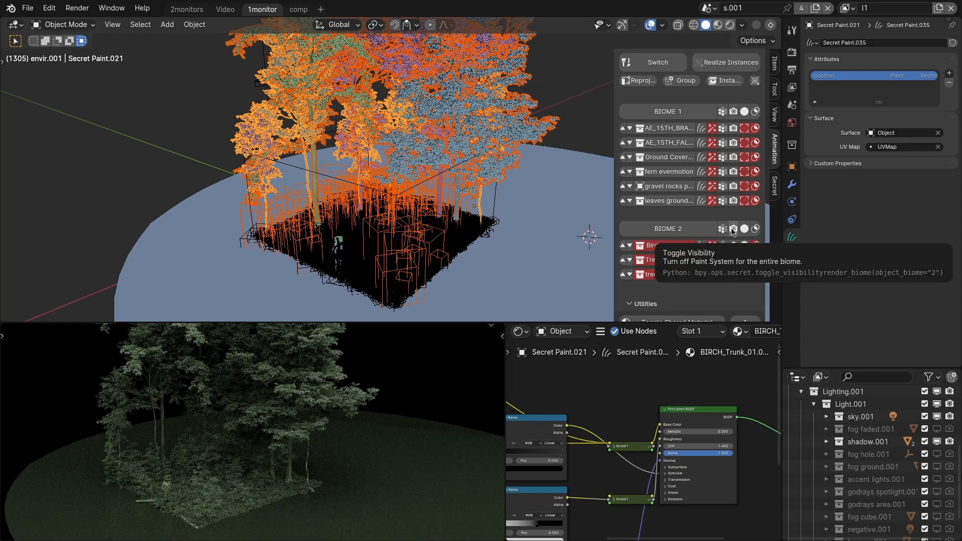
{"action": "left_click", "coordinate": [745, 229]}
{"action": "left_click", "coordinate": [745, 229]}
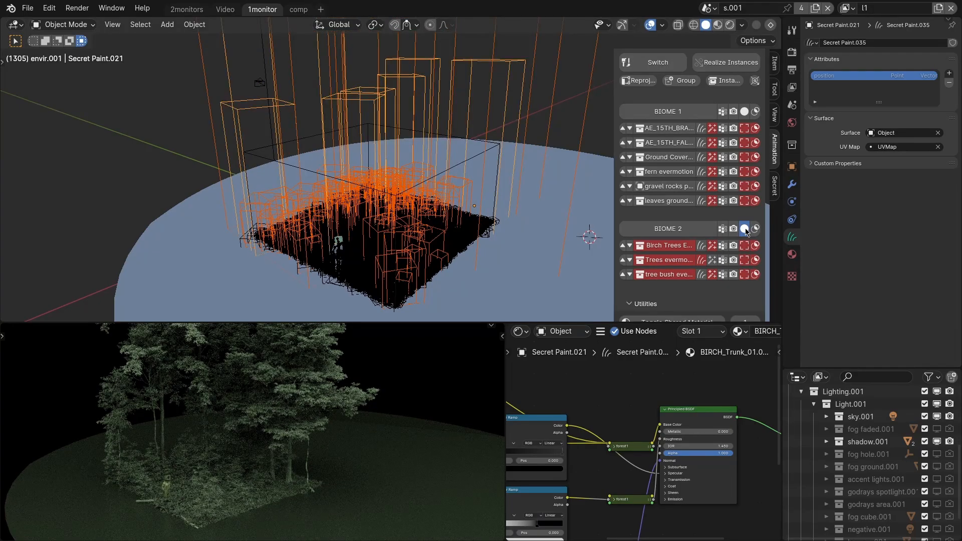
{"action": "left_click", "coordinate": [755, 229]}
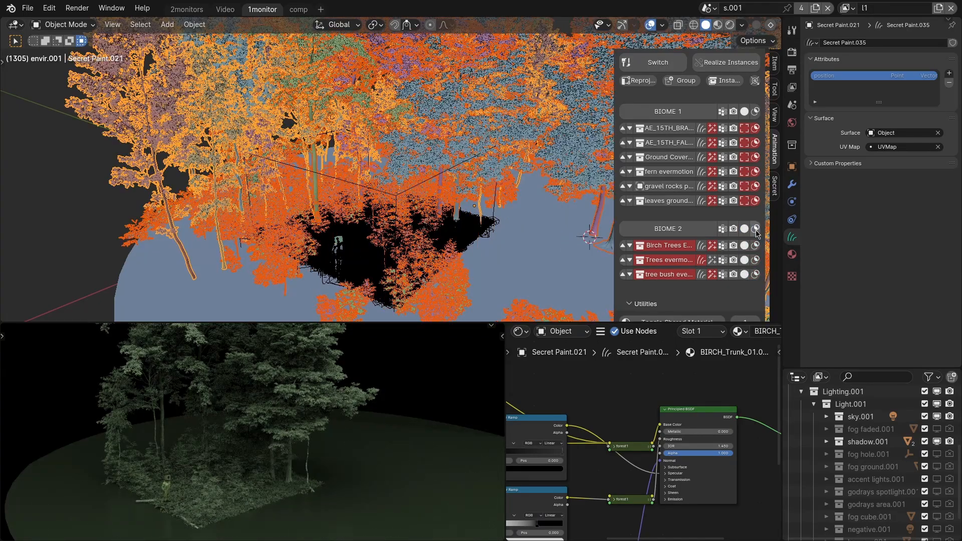
{"action": "left_click", "coordinate": [755, 229]}
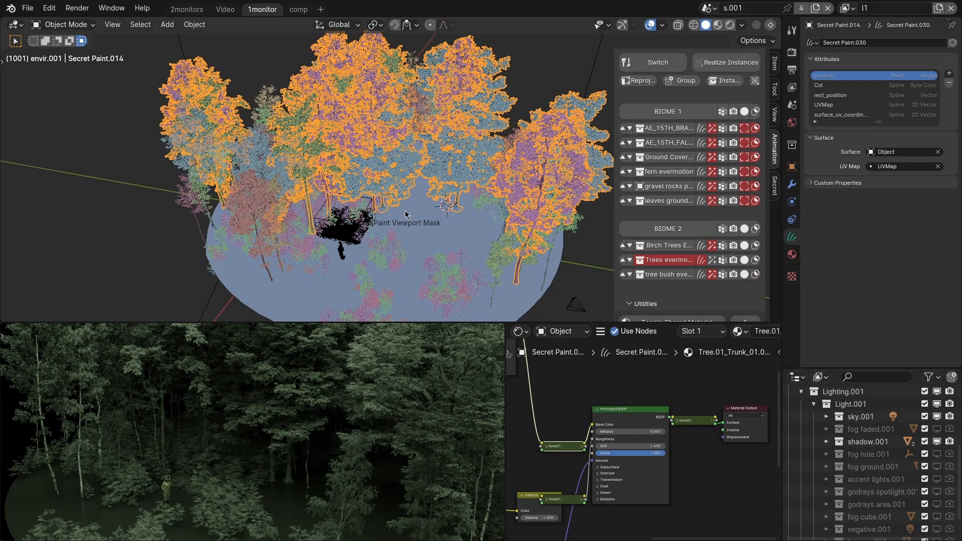
Add the birch trees and the tree bush layer to the selected Trees evermotion layer.
{"action": "left_click", "coordinate": [257, 209], "text": "shift"}
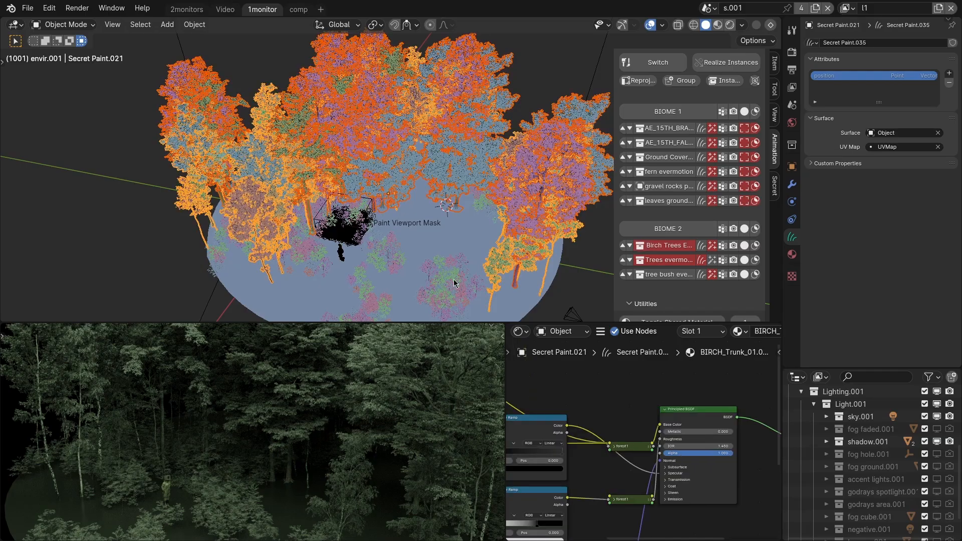
{"action": "left_click", "coordinate": [454, 282], "text": "shift"}
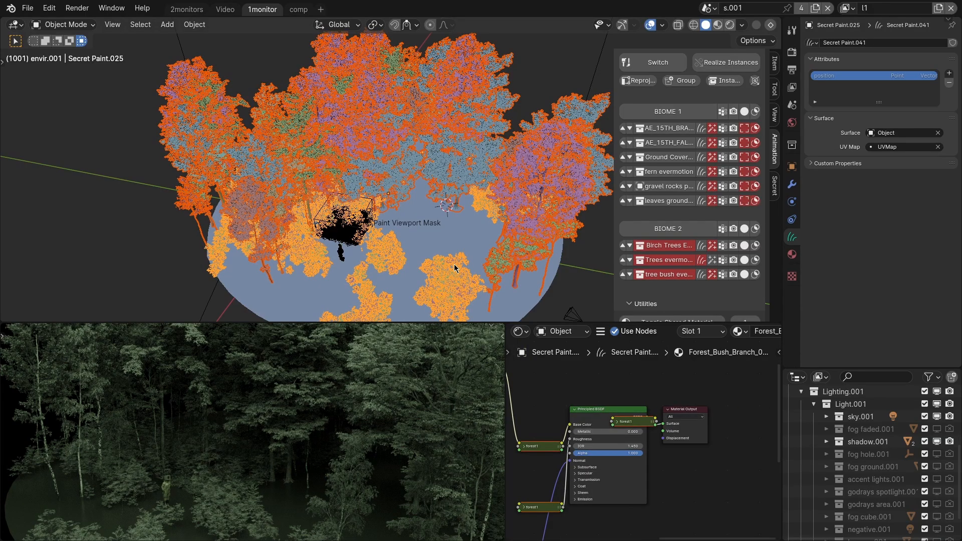
{"action": "key", "text": "ctrl+alt+q"}
Weight-paint BIOME 2 in a stroke across the disc from its far edge to the human figure.
{"action": "mouse_move", "coordinate": [401, 165]}
{"action": "left_mouse_down"}
{"action": "mouse_move", "coordinate": [461, 217]}
{"action": "mouse_move", "coordinate": [464, 242]}
{"action": "left_mouse_up"}
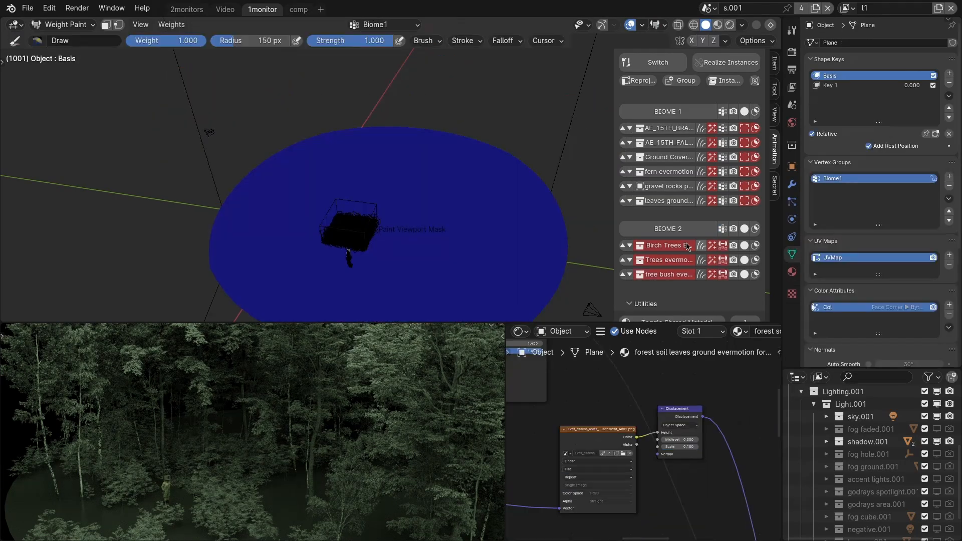
{"action": "left_click_drag", "start_coordinate": [501, 165], "coordinate": [345, 260]}
{"action": "key", "text": "ctrl+Tab"}
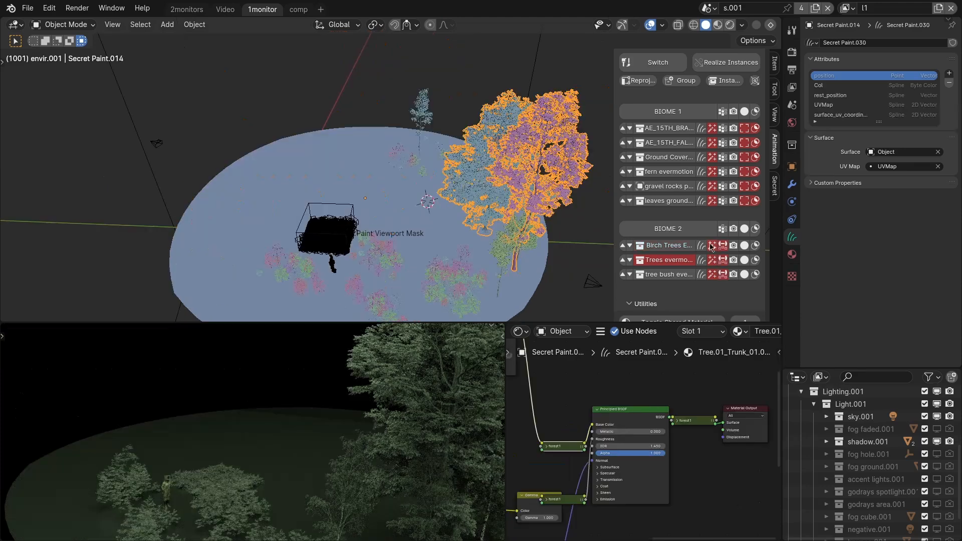
Convert the BIOME 2 birch and Trees evermotion layers to manual paint and paint more trees around the back of the disc.
{"action": "left_click", "coordinate": [701, 247]}
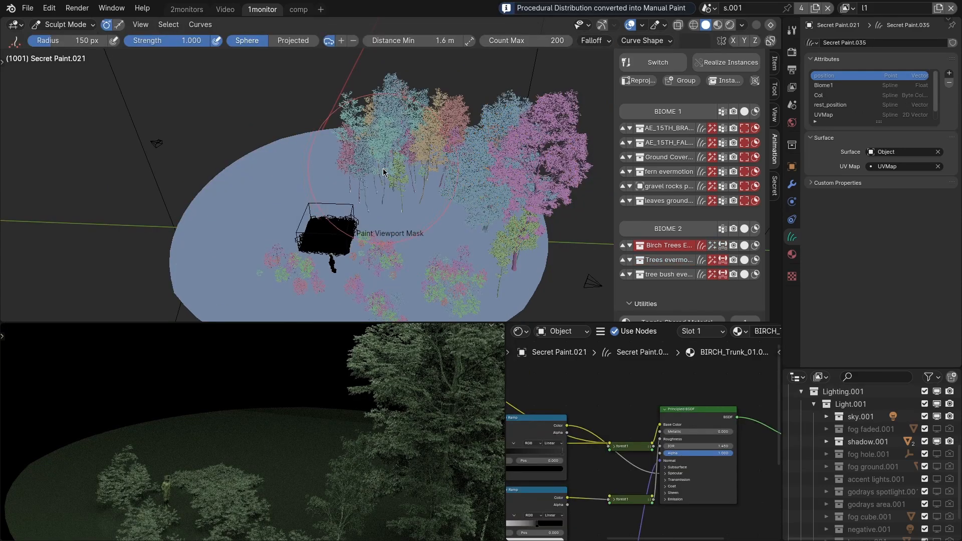
{"action": "left_click", "coordinate": [706, 261]}
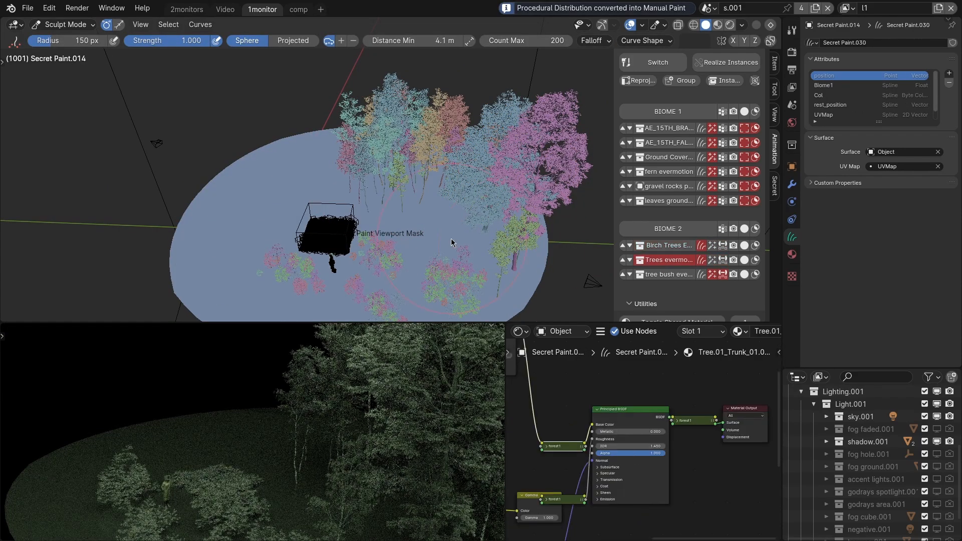
{"action": "left_click", "coordinate": [304, 202]}
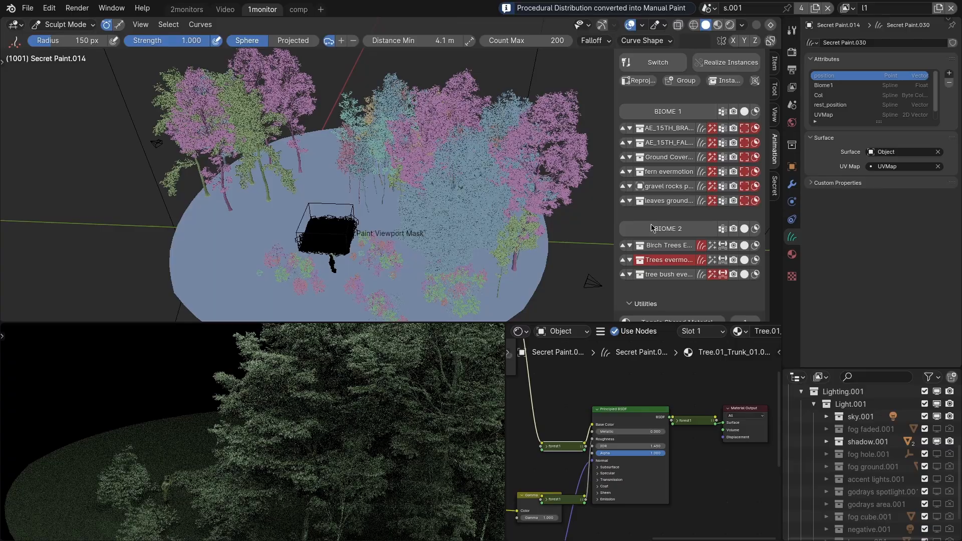
Toggle the Trees evermotion and birch layers between procedural distribution and manual paint.
{"action": "left_click", "coordinate": [711, 261]}
{"action": "left_click", "coordinate": [714, 260]}
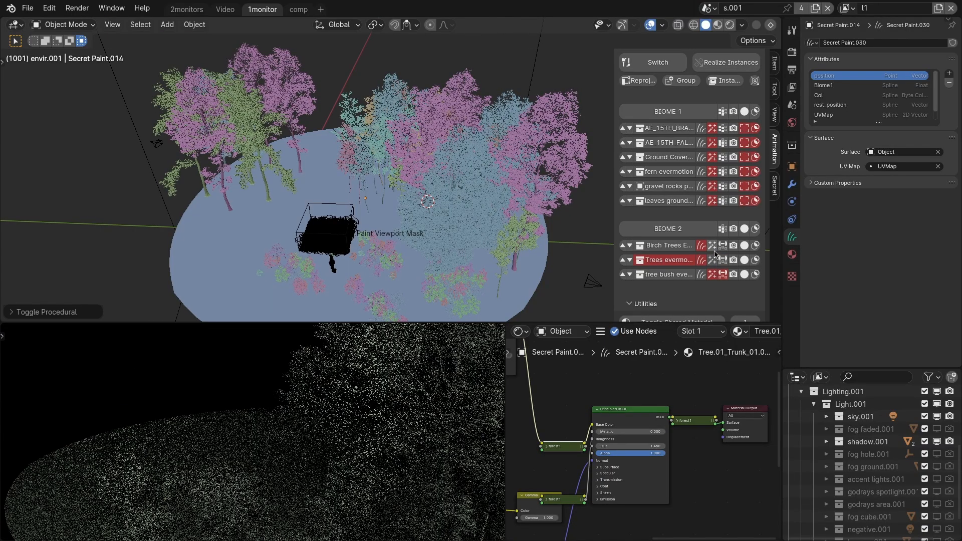
{"action": "left_click", "coordinate": [714, 250]}
{"action": "left_click", "coordinate": [716, 260]}
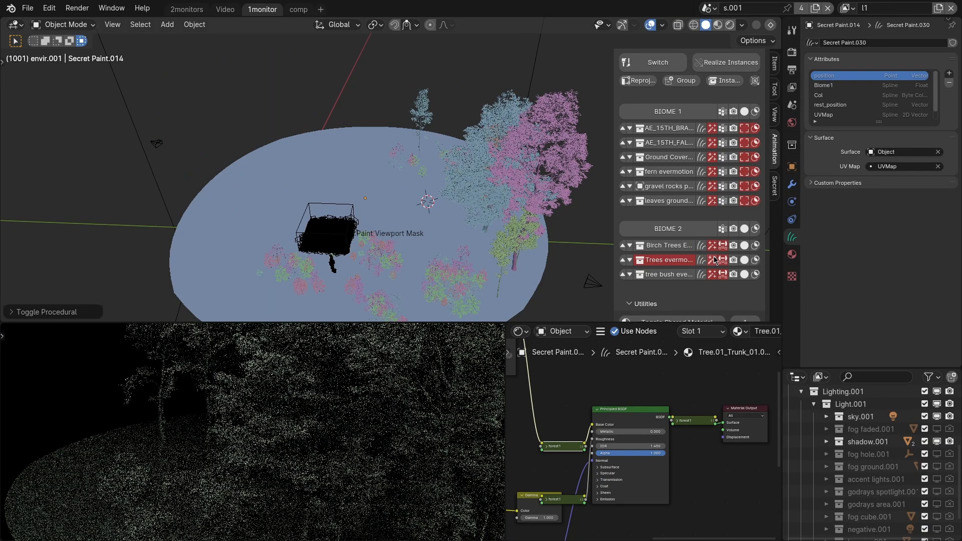
{"action": "left_click", "coordinate": [714, 249]}
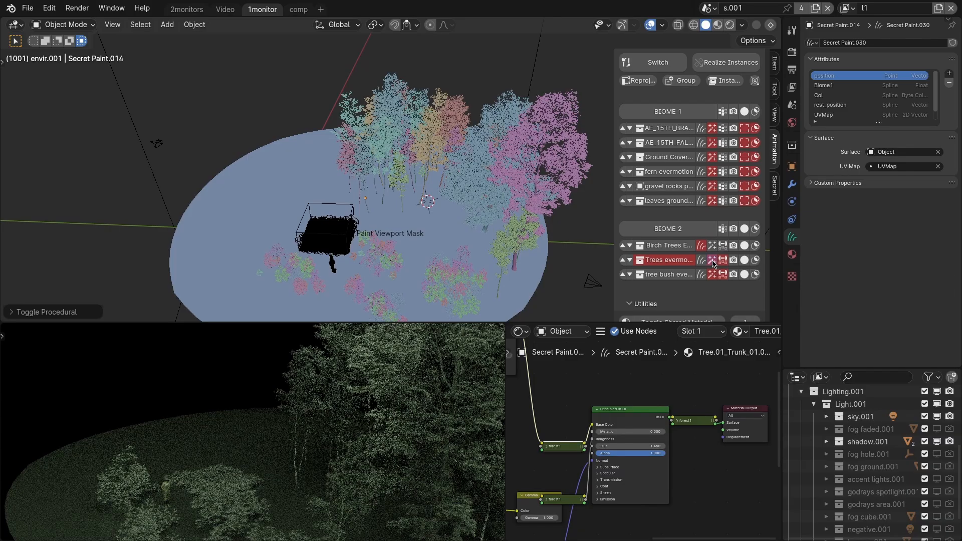
{"action": "left_click", "coordinate": [714, 264]}
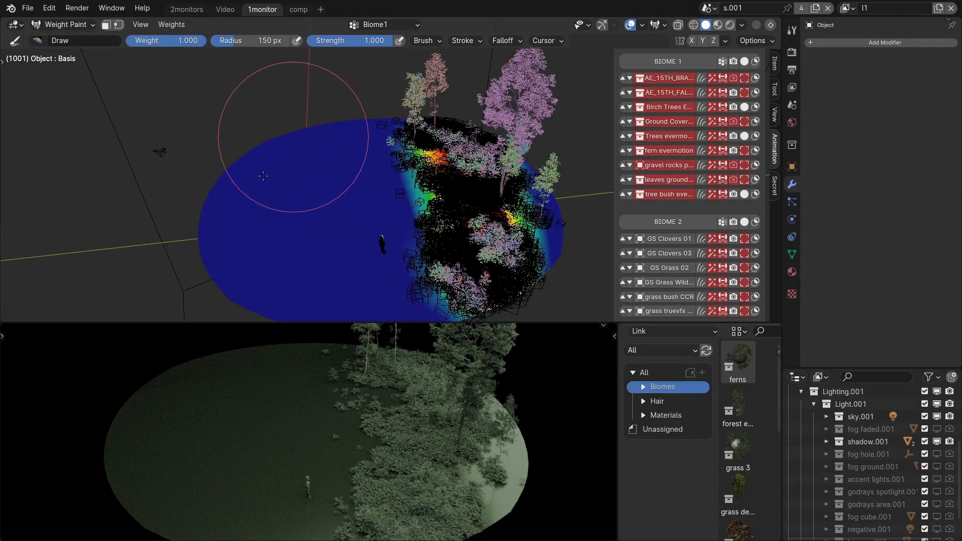
Weight-paint the BIOME 1 forest over the empty side of the disc and the BIOME 2 clovers and grass over the central clearing.
{"action": "mouse_move", "coordinate": [254, 192]}
{"action": "left_mouse_down"}
{"action": "mouse_move", "coordinate": [263, 223]}
{"action": "mouse_move", "coordinate": [326, 247]}
{"action": "left_mouse_up"}
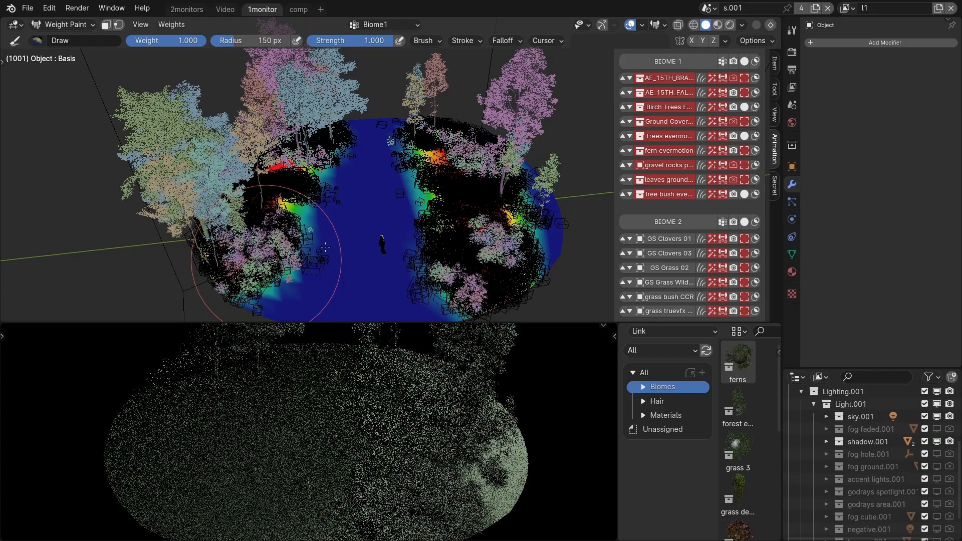
{"action": "left_click", "coordinate": [722, 222]}
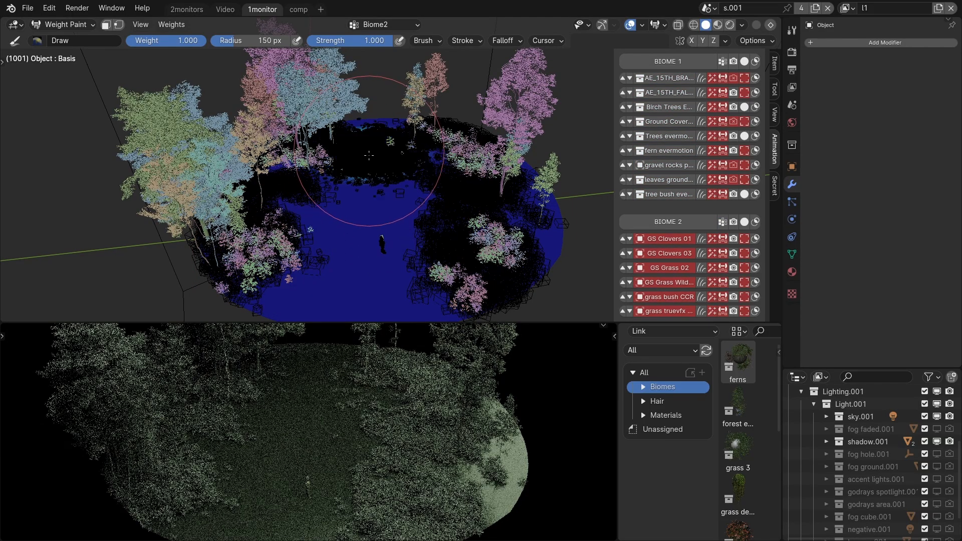
{"action": "left_click_drag", "start_coordinate": [362, 227], "coordinate": [426, 194]}
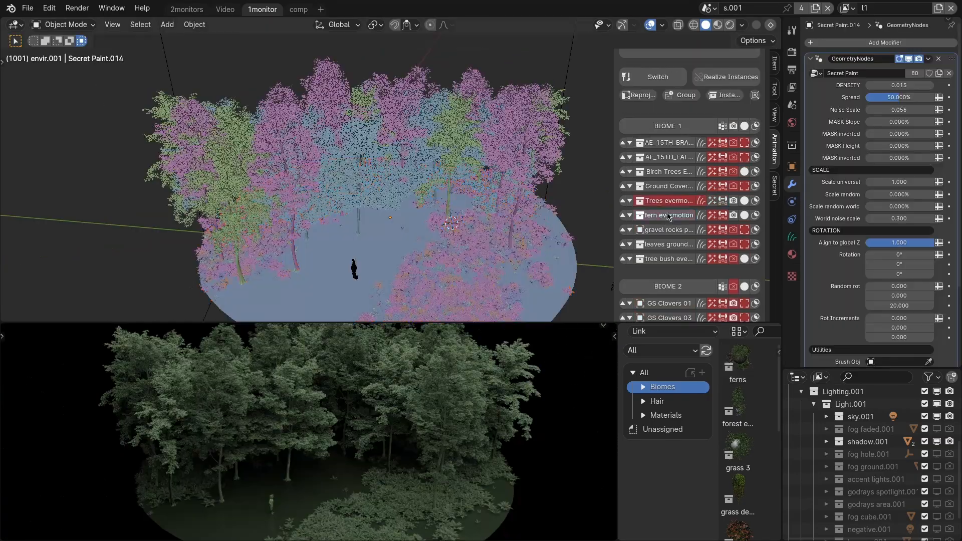
Select the Trees evermotion layer in BIOME 1, add the fern evermotion layer to the selection and remove it again.
{"action": "left_click", "coordinate": [669, 204]}
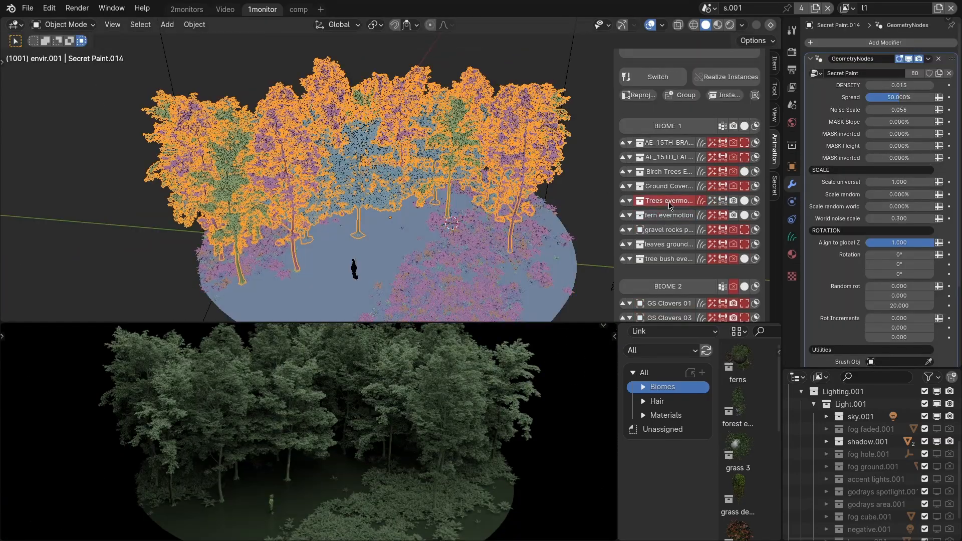
{"action": "left_click", "coordinate": [670, 205], "text": "shift"}
{"action": "left_click", "coordinate": [670, 217], "text": "shift"}
{"action": "left_click", "coordinate": [669, 203], "text": "shift"}
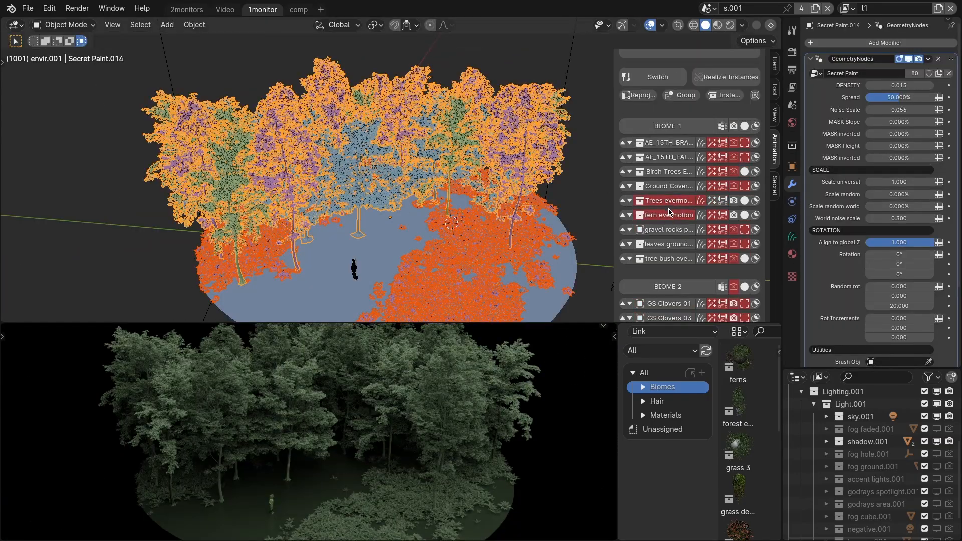
{"action": "left_click", "coordinate": [667, 215], "text": "shift"}
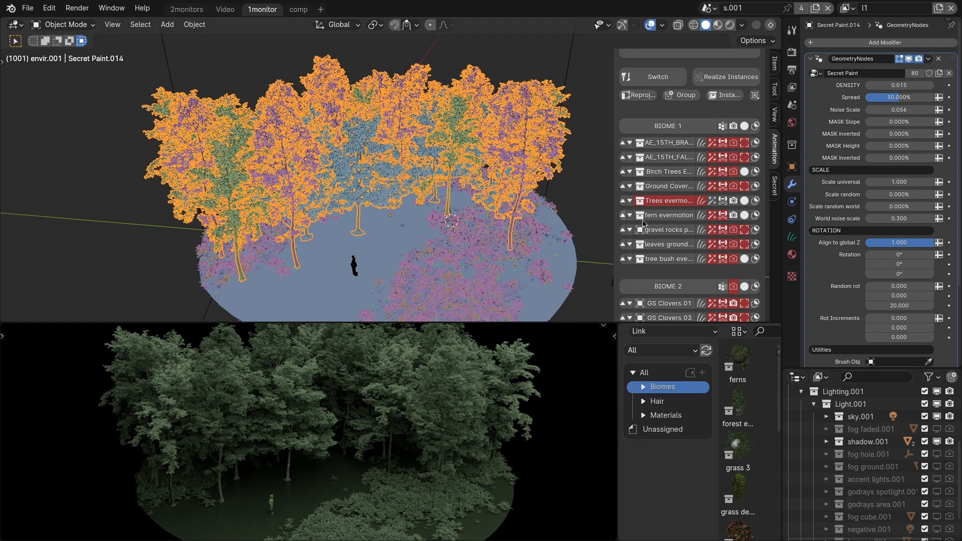
Duplicate the Trees evermotion layer in BIOME 1 and erase the visible layer's trees except the group on the disc's left side.
{"action": "left_click", "coordinate": [668, 202], "text": "alt"}
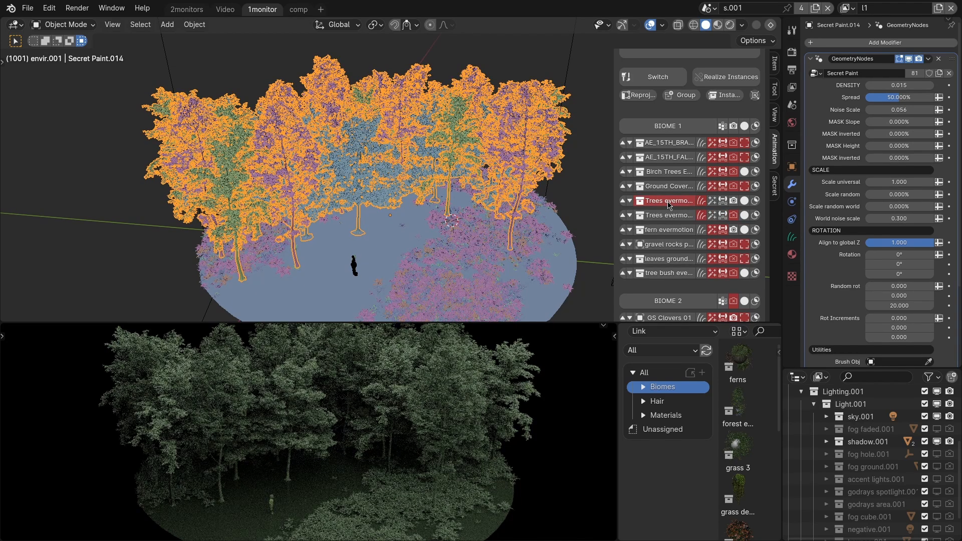
{"action": "key", "text": "q"}
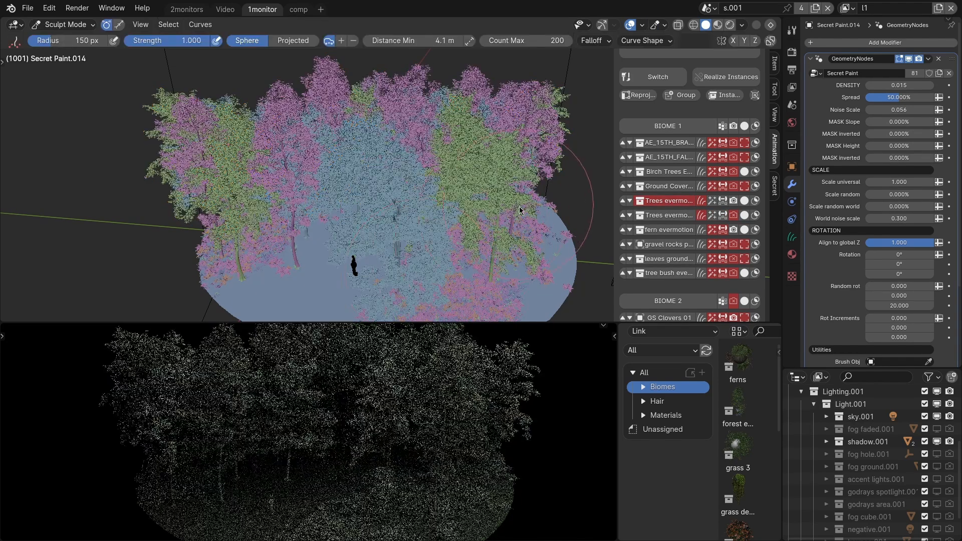
{"action": "mouse_move", "coordinate": [518, 220]}
{"action": "left_mouse_down"}
{"action": "mouse_move", "coordinate": [475, 180]}
{"action": "mouse_move", "coordinate": [503, 213]}
{"action": "mouse_move", "coordinate": [441, 247]}
{"action": "mouse_move", "coordinate": [356, 176]}
{"action": "left_mouse_up"}
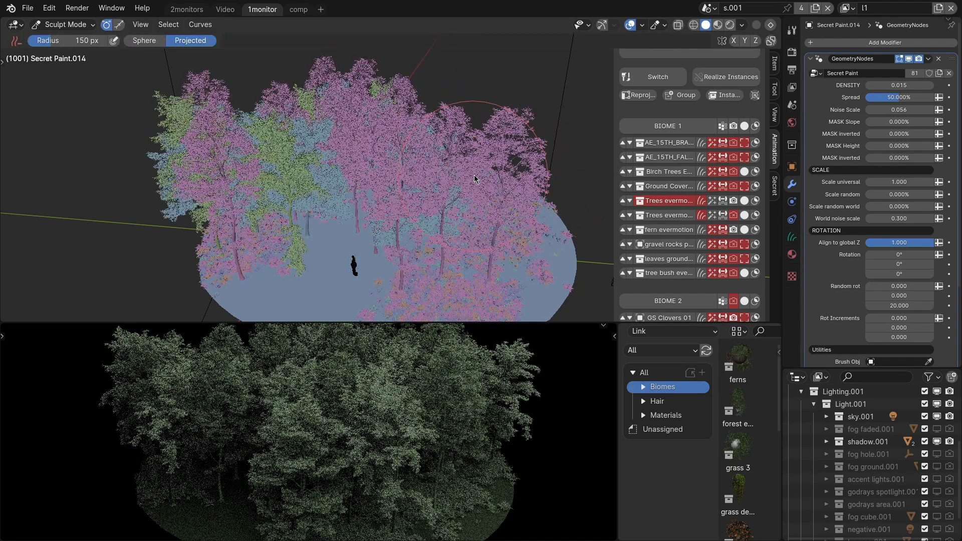
{"action": "key", "text": "ctrl+Tab"}
{"action": "left_click", "coordinate": [344, 210]}
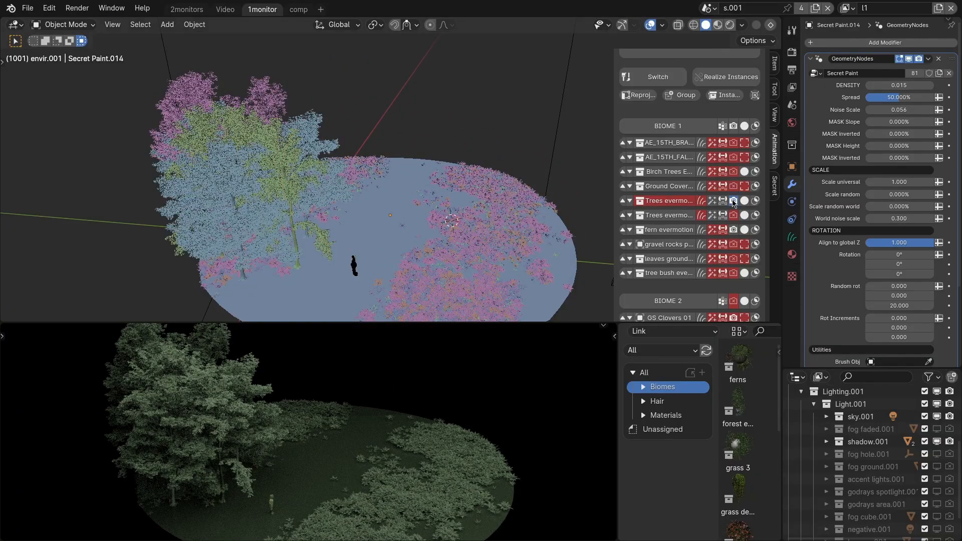
Switch visibility between the edited Trees evermotion layer and its duplicate to compare both tree layouts.
{"action": "left_click", "coordinate": [731, 200]}
{"action": "left_click", "coordinate": [734, 215]}
{"action": "left_click", "coordinate": [734, 215]}
{"action": "left_click", "coordinate": [734, 201]}
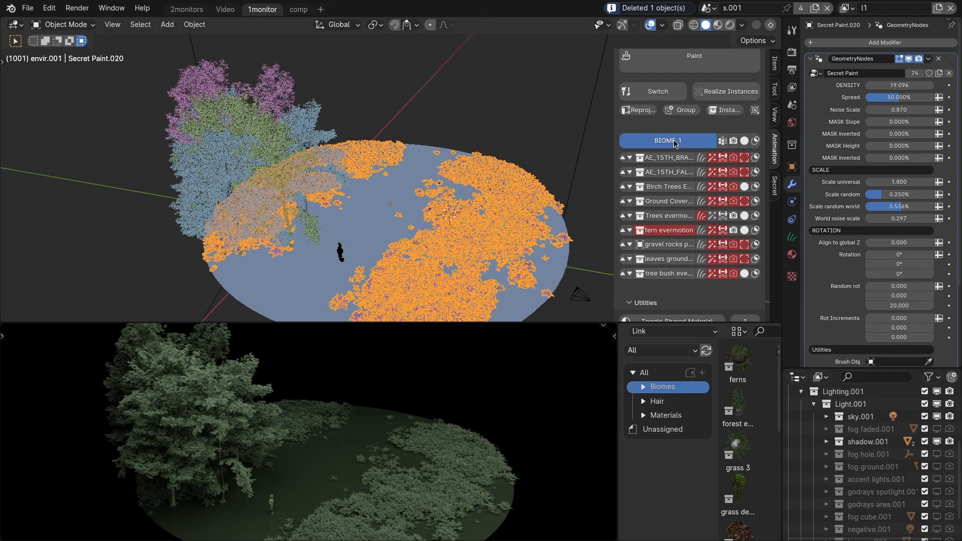
Duplicate BIOME 1 as a new biome and brush the copy's Trees evermotion layer across the back of the clearing.
{"action": "scroll", "coordinate": [684, 170], "scroll_direction": "down", "scroll_amount": 3}
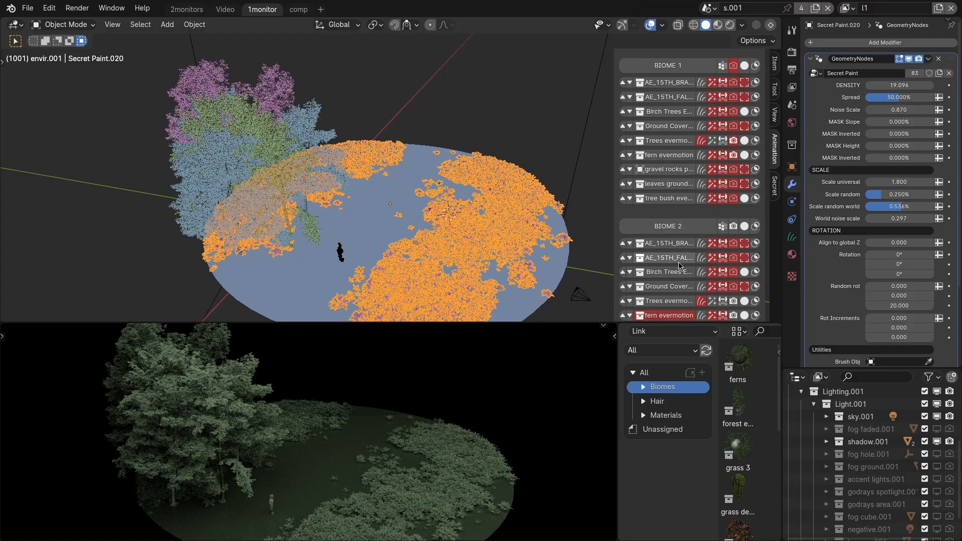
{"action": "left_click", "coordinate": [297, 193]}
{"action": "key", "text": "q"}
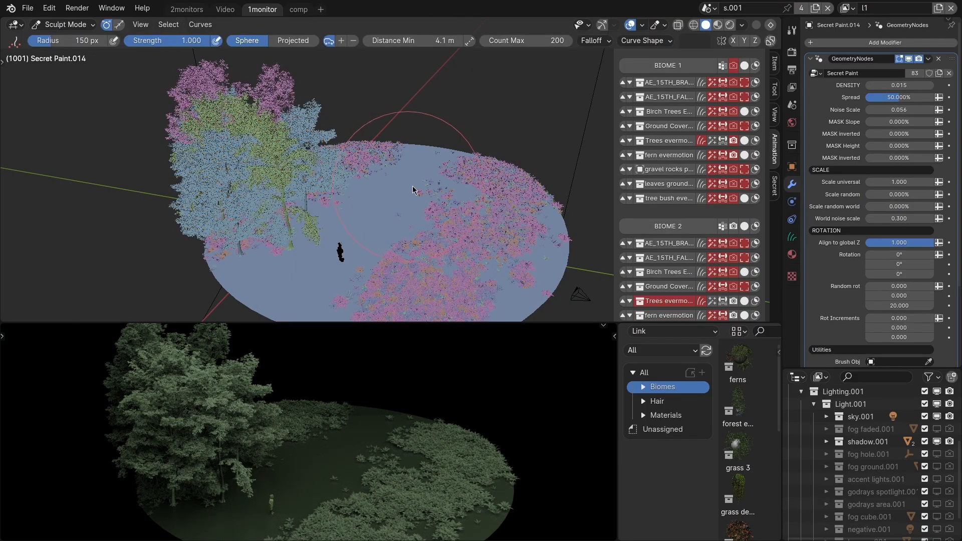
{"action": "left_click_drag", "start_coordinate": [412, 186], "coordinate": [465, 196]}
{"action": "key", "text": "q"}
{"action": "scroll", "coordinate": [736, 226], "scroll_direction": "up", "scroll_amount": 3}
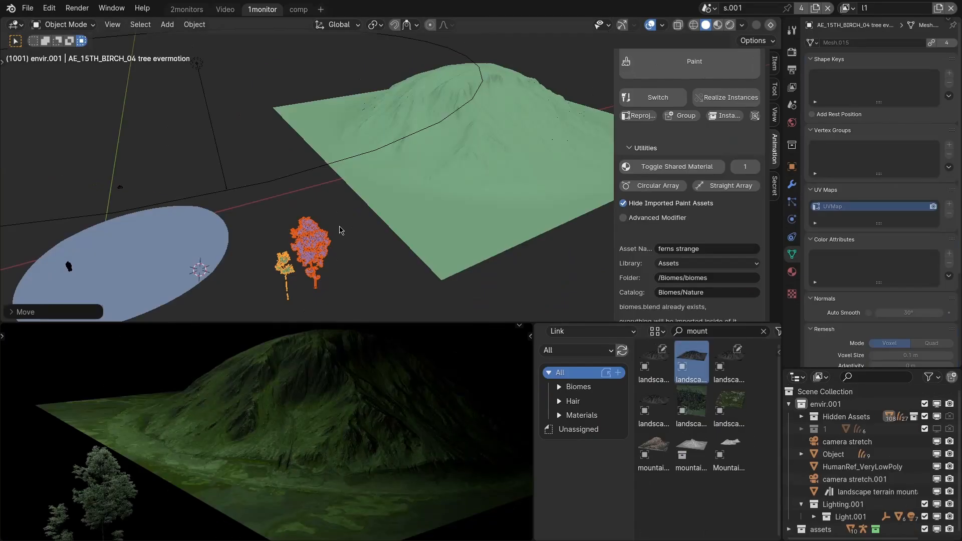
Paint the larger AE_15TH tree across the front slope of the mountain terrain.
{"action": "left_click", "coordinate": [297, 239]}
{"action": "left_click", "coordinate": [442, 185], "text": "shift"}
{"action": "key", "text": "q"}
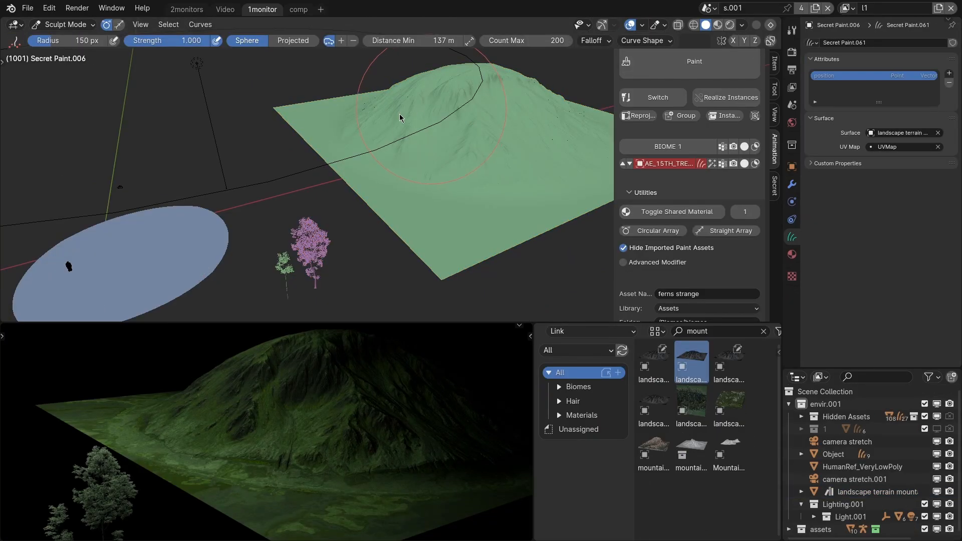
{"action": "left_click_drag", "start_coordinate": [429, 106], "coordinate": [448, 150]}
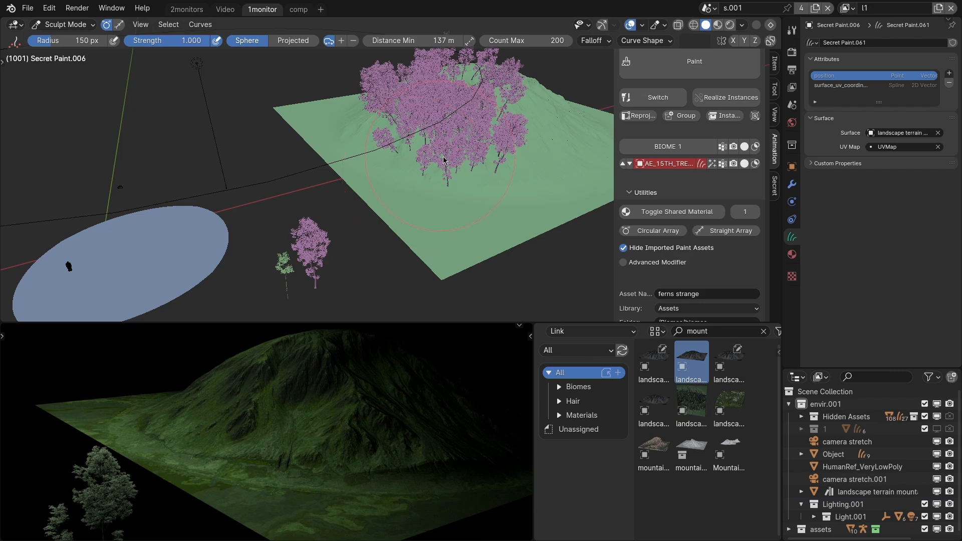
{"action": "mouse_move", "coordinate": [418, 171]}
{"action": "middle_mouse_down"}
{"action": "mouse_move", "coordinate": [466, 190]}
{"action": "mouse_move", "coordinate": [825, 186]}
{"action": "middle_mouse_up"}
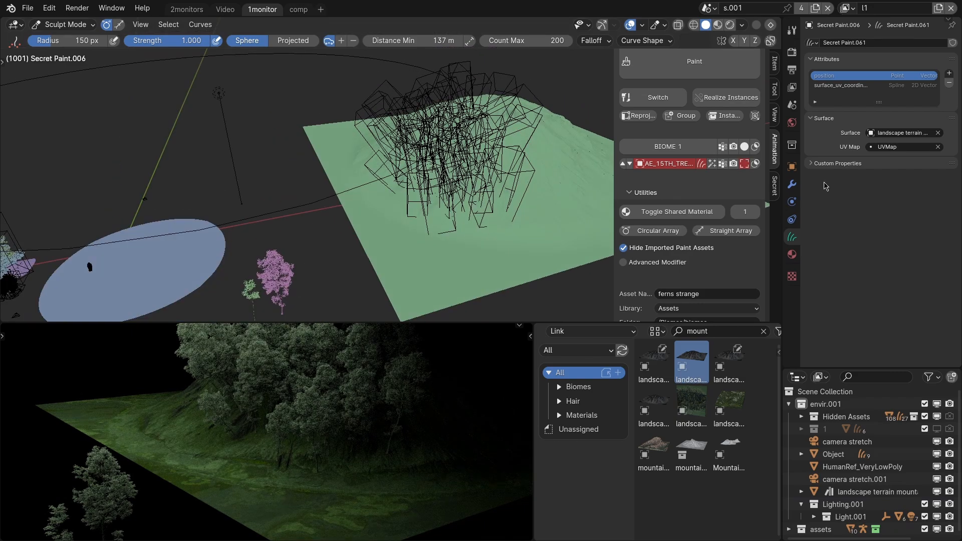
Set the painted tree layer's Align to global Z to 1.000 and its universal scale to 0.570.
{"action": "left_click", "coordinate": [792, 185]}
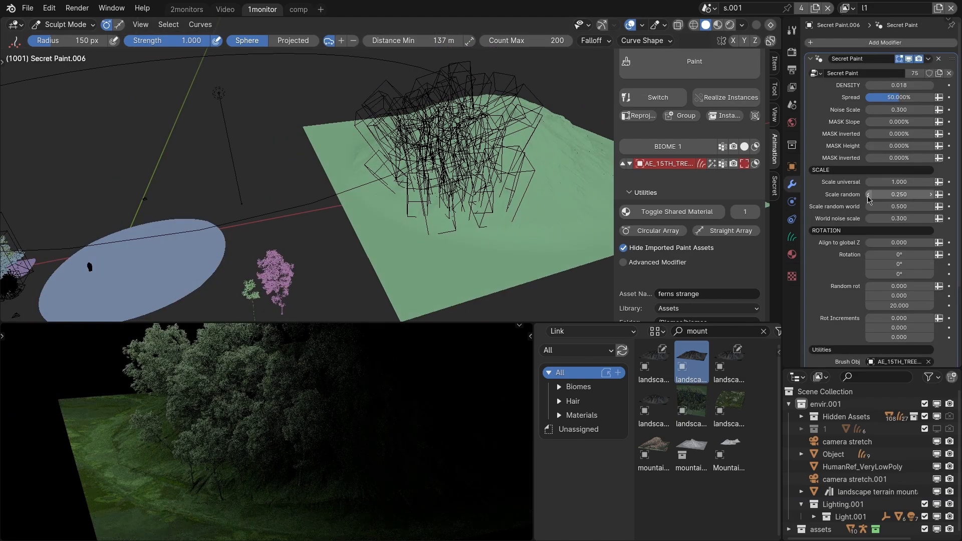
{"action": "left_click_drag", "start_coordinate": [892, 243], "coordinate": [935, 244]}
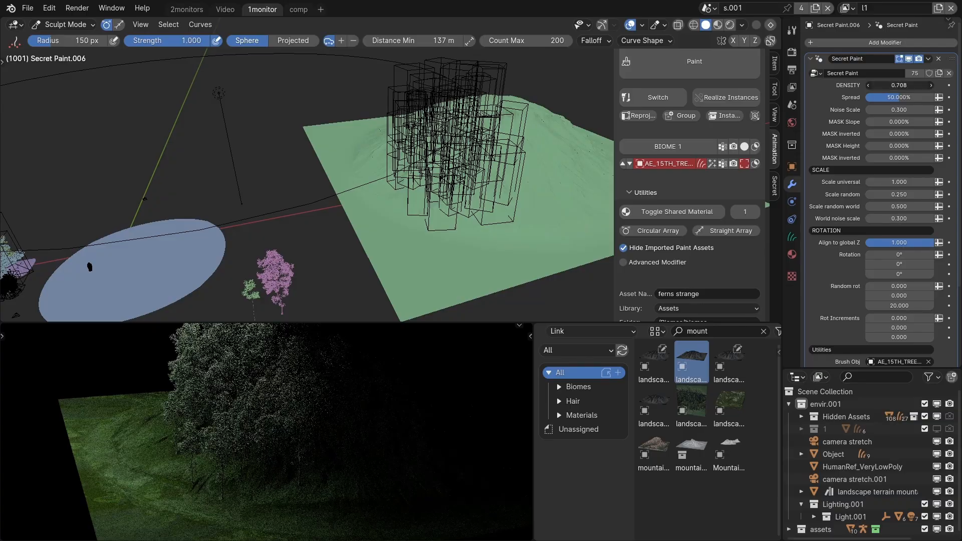
{"action": "mouse_move", "coordinate": [899, 181]}
{"action": "left_mouse_down"}
{"action": "mouse_move", "coordinate": [871, 182]}
{"action": "mouse_move", "coordinate": [899, 182]}
{"action": "left_mouse_up"}
{"action": "key", "text": "ctrl+Tab"}
{"action": "left_click", "coordinate": [448, 217]}
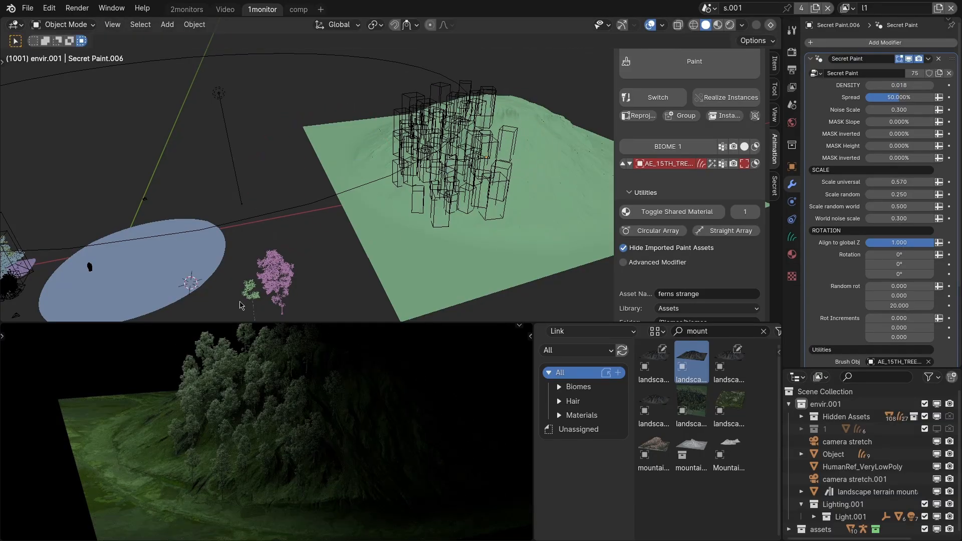
Try painting the AE_15TH_BIRCH_04 tree directly onto the mountain's right slope and adjusting its alignment to global Z.
{"action": "left_click", "coordinate": [242, 300]}
{"action": "left_click", "coordinate": [480, 243], "text": "shift"}
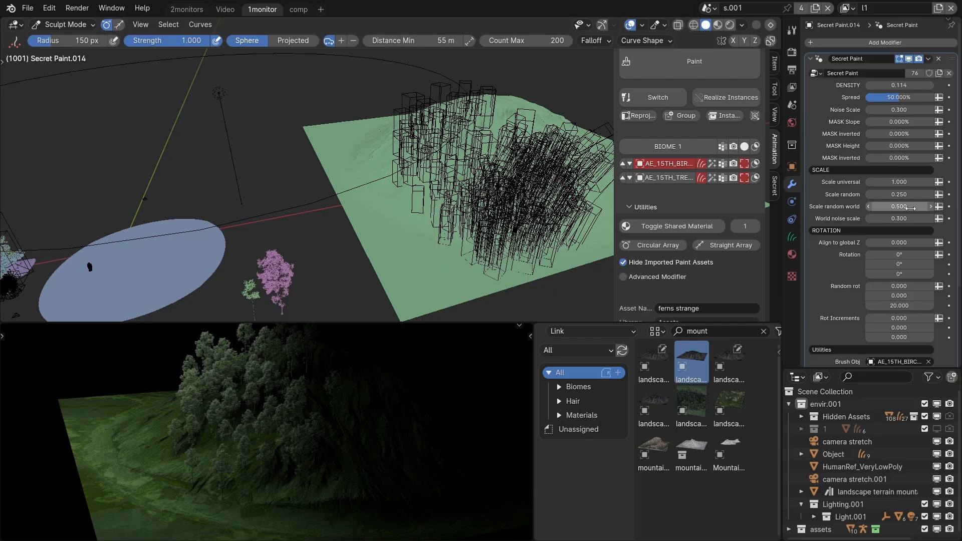
{"action": "left_click_drag", "start_coordinate": [901, 243], "coordinate": [930, 243]}
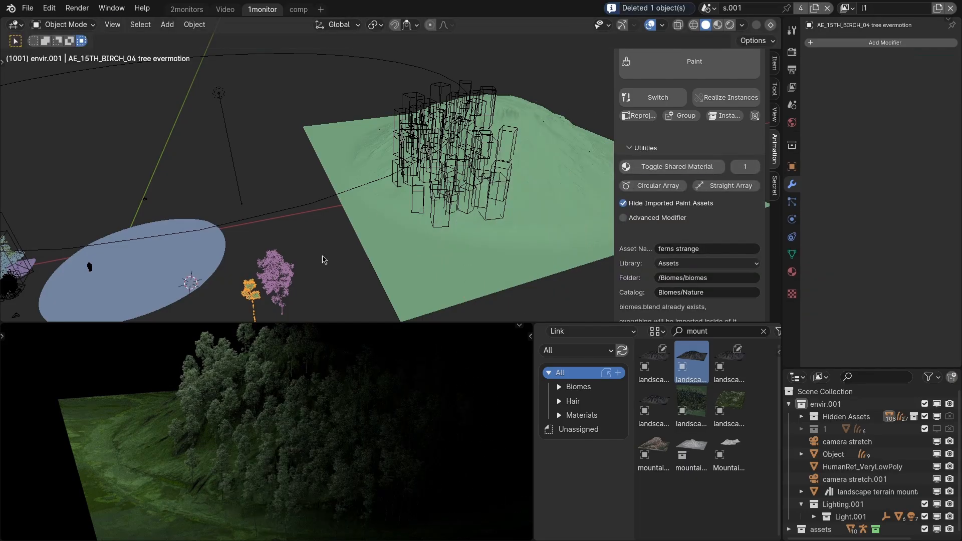
Paint the AE_15TH_BIRCH_04 tree on both sides of the mountain's tree cluster, reusing the existing tree layer's settings.
{"action": "left_click", "coordinate": [437, 185], "text": "shift"}
{"action": "key", "text": "q"}
{"action": "scroll", "coordinate": [363, 185], "scroll_direction": "up", "scroll_amount": 3}
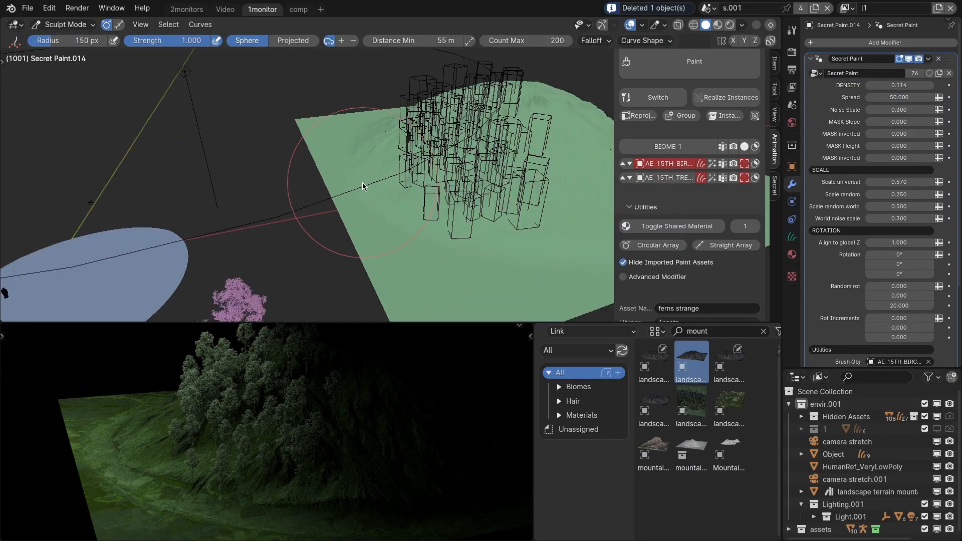
{"action": "left_click_drag", "start_coordinate": [344, 159], "coordinate": [351, 197]}
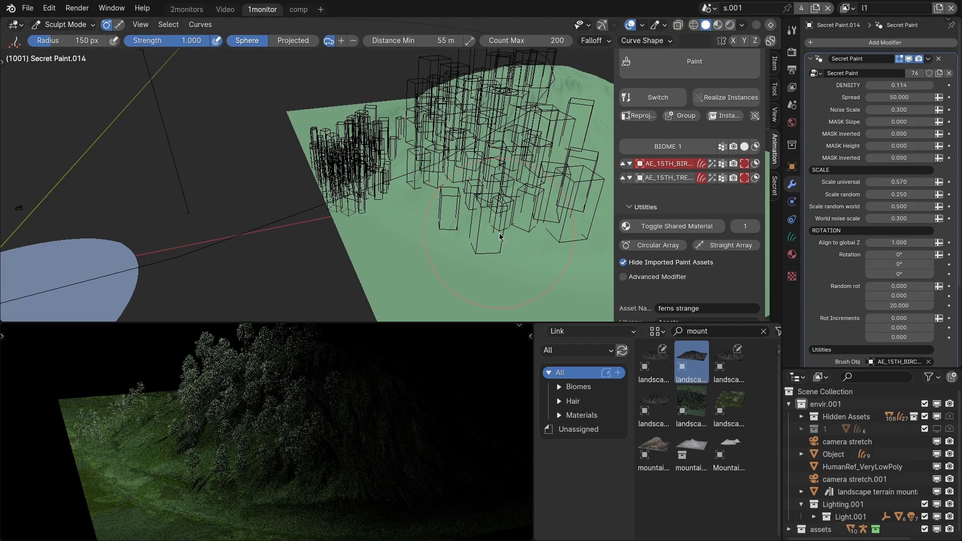
{"action": "middle_click_drag", "start_coordinate": [499, 236], "coordinate": [452, 205]}
{"action": "left_click_drag", "start_coordinate": [567, 184], "coordinate": [548, 234]}
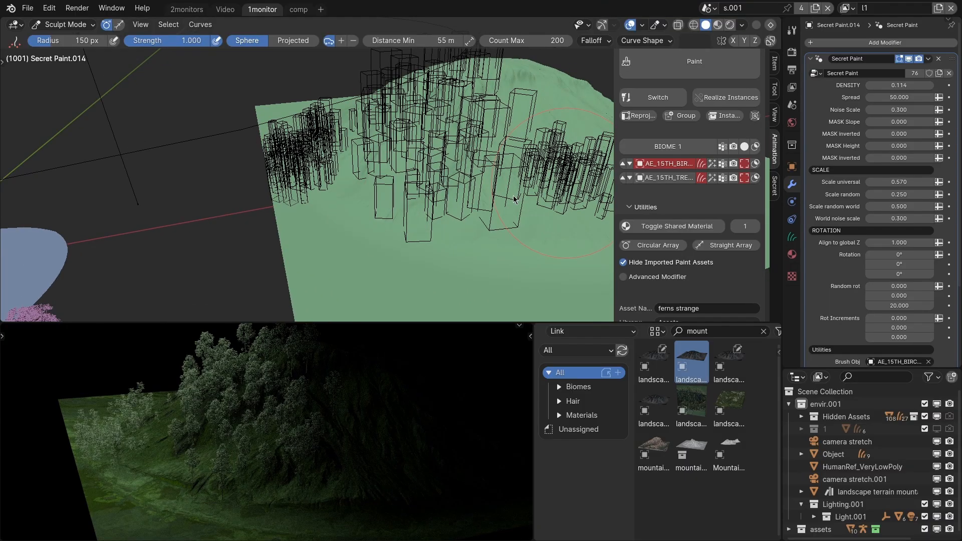
{"action": "scroll", "coordinate": [513, 199], "scroll_direction": "down", "scroll_amount": 3}
{"action": "key", "text": "q"}
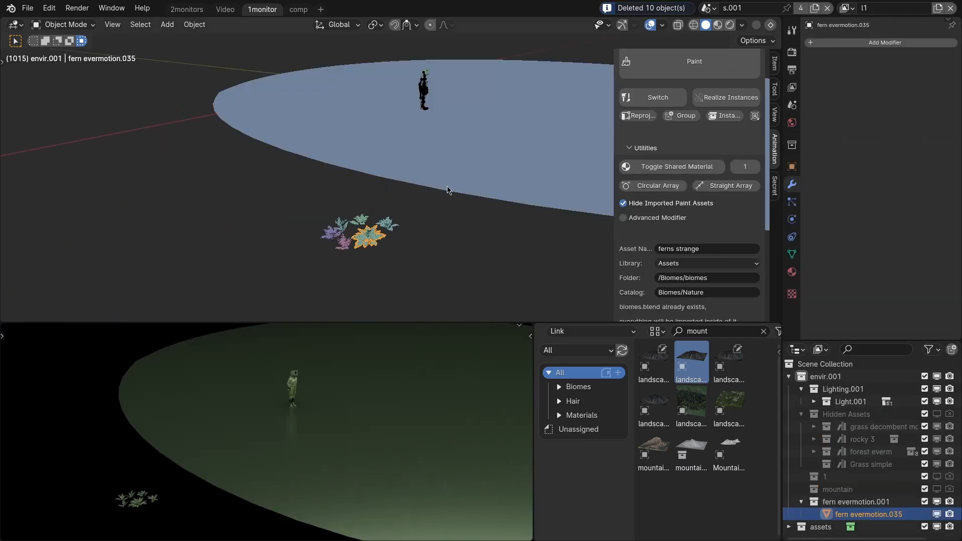
Paint the selected single fern onto the disc and delete the mixed fern layer beside it.
{"action": "left_click", "coordinate": [485, 179]}
{"action": "left_click_drag", "start_coordinate": [533, 136], "coordinate": [557, 155]}
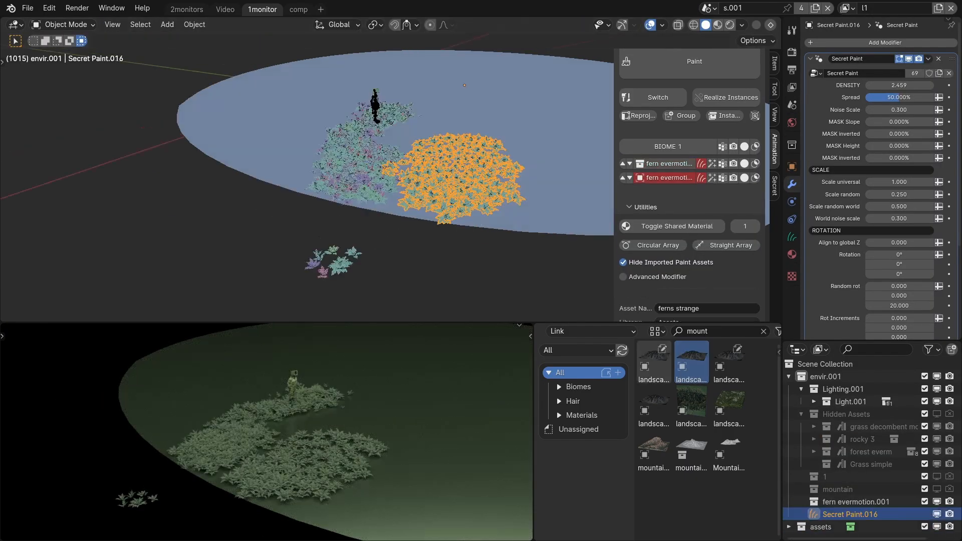
{"action": "key", "text": "Delete"}
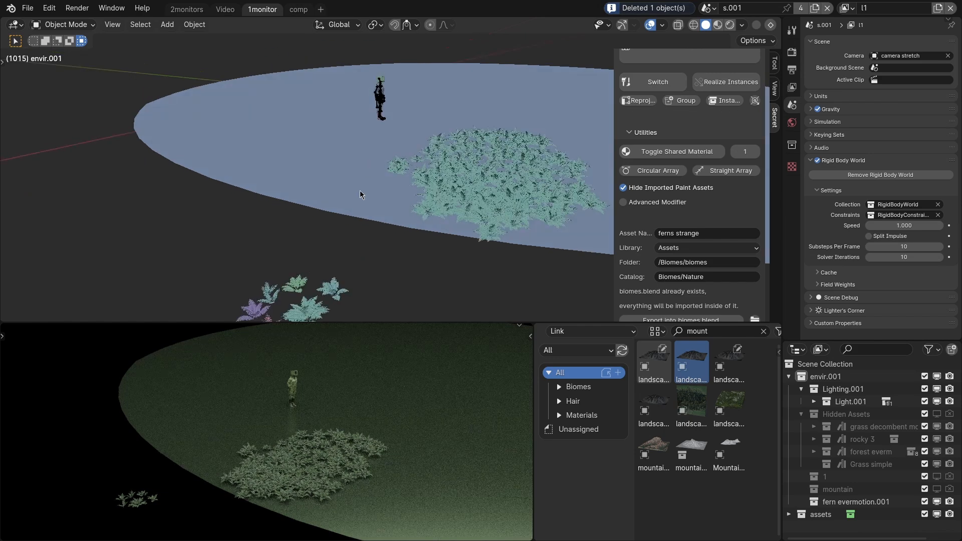
Group all the loose fern models in front of the disc with Secret Paint.
{"action": "middle_click_drag", "start_coordinate": [362, 173], "coordinate": [355, 190]}
{"action": "left_click", "coordinate": [288, 291]}
{"action": "left_click_drag", "start_coordinate": [239, 239], "coordinate": [374, 315], "text": "shift"}
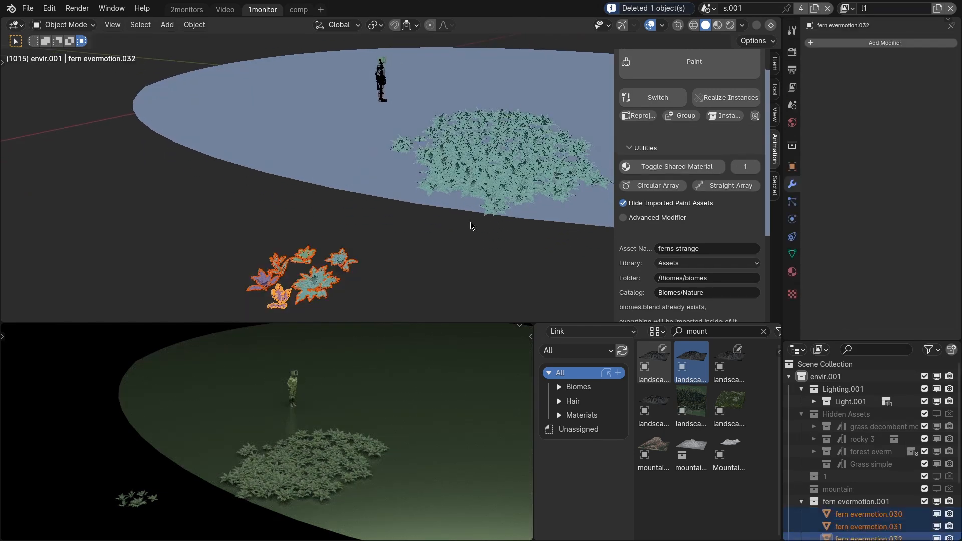
{"action": "left_click", "coordinate": [681, 115]}
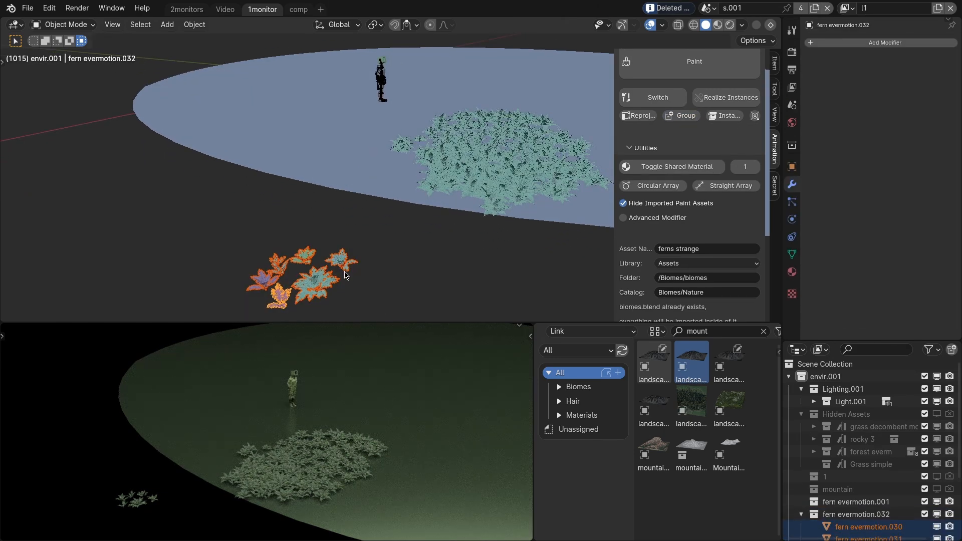
Paint the grouped fern collection on the disc between the human figure and the single-fern patch.
{"action": "left_click", "coordinate": [341, 174], "text": "shift"}
{"action": "key", "text": "q"}
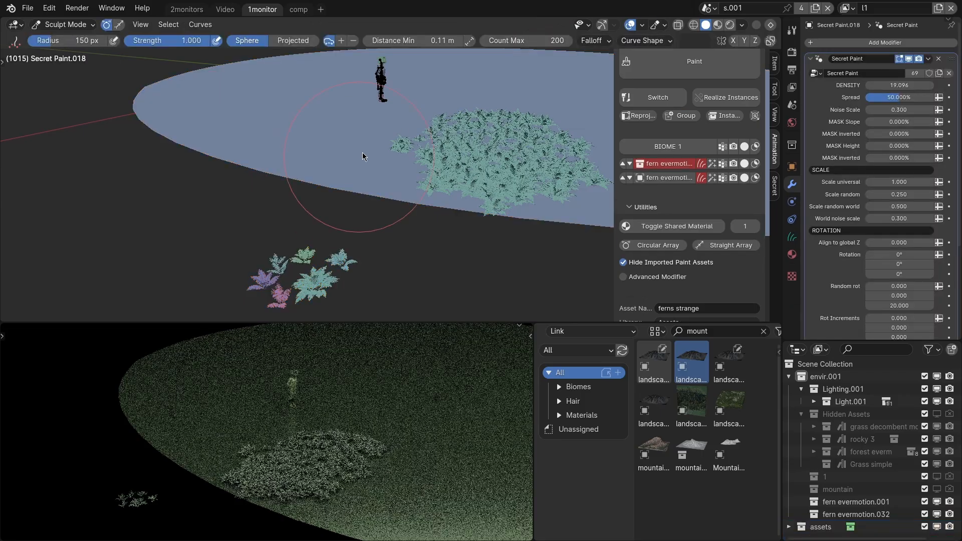
{"action": "mouse_move", "coordinate": [377, 125]}
{"action": "left_mouse_down"}
{"action": "mouse_move", "coordinate": [341, 153]}
{"action": "mouse_move", "coordinate": [316, 140]}
{"action": "left_mouse_up"}
{"action": "scroll", "coordinate": [316, 144], "scroll_direction": "up", "scroll_amount": 4}
{"action": "middle_click_drag", "start_coordinate": [320, 145], "coordinate": [359, 164]}
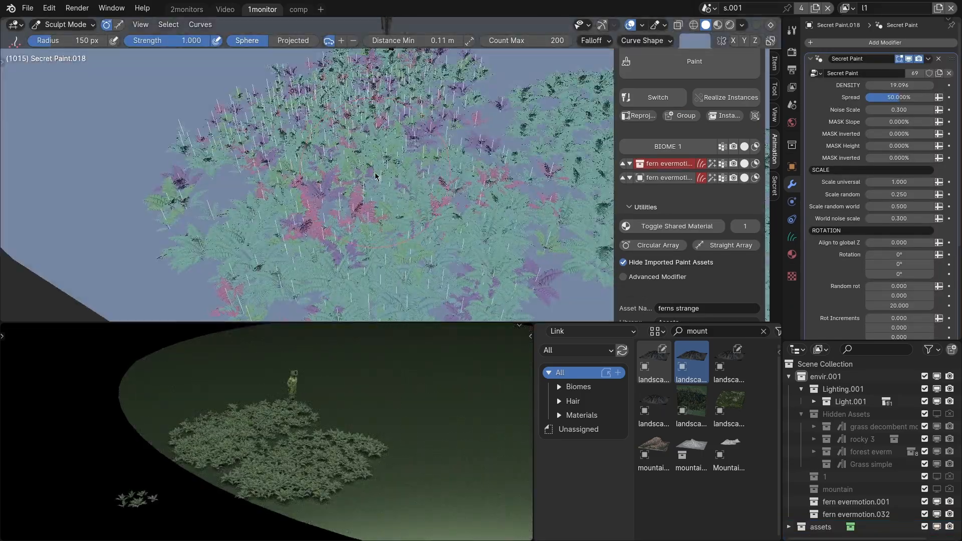
{"action": "key", "text": "q"}
{"action": "scroll", "coordinate": [503, 228], "scroll_direction": "up", "scroll_amount": 2}
{"action": "scroll", "coordinate": [503, 228], "scroll_direction": "down", "scroll_amount": 3}
{"action": "mouse_move", "coordinate": [503, 229]}
{"action": "middle_mouse_down"}
{"action": "mouse_move", "coordinate": [440, 199]}
{"action": "mouse_move", "coordinate": [321, 170]}
{"action": "middle_mouse_up"}
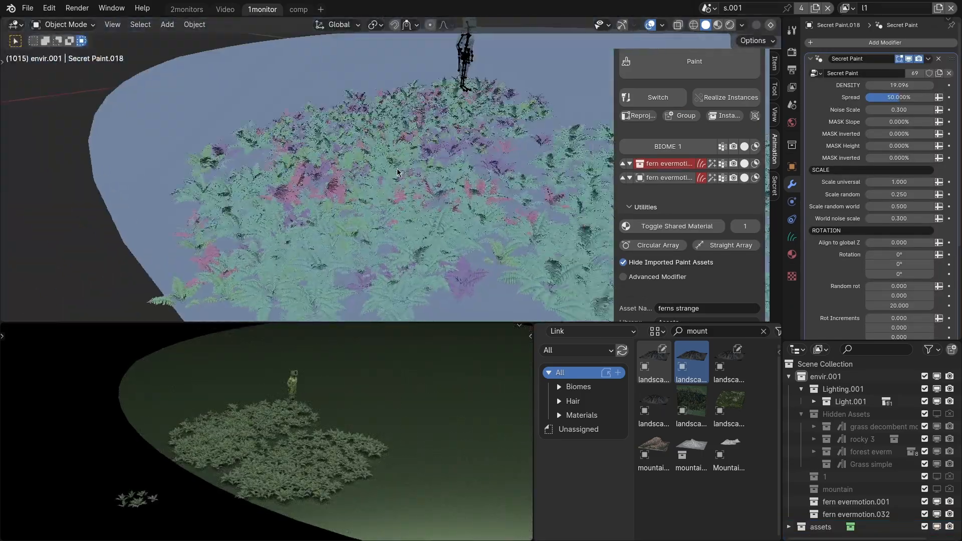
{"action": "scroll", "coordinate": [312, 206], "scroll_direction": "up", "scroll_amount": 5}
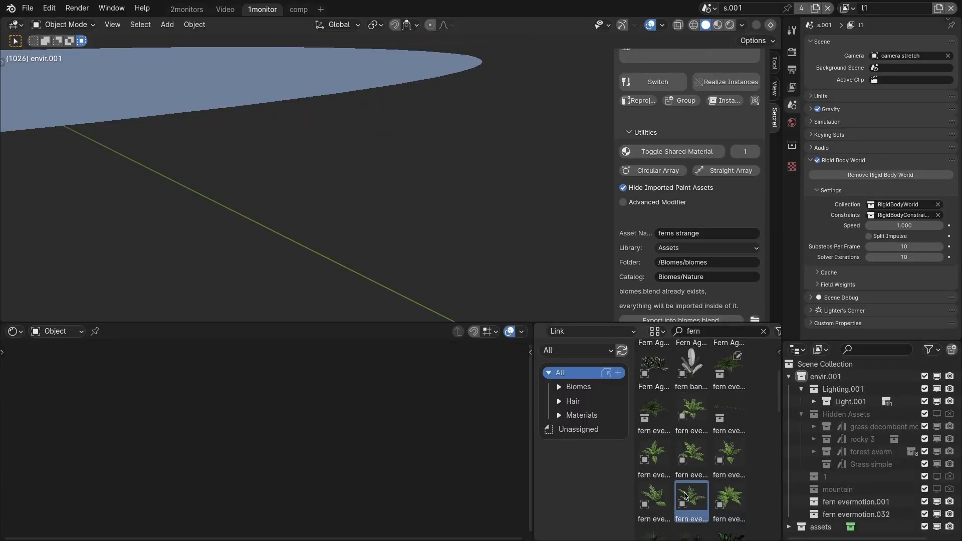
Link two different evermotion ferns from the asset library beside the disc and try to move them.
{"action": "left_click_drag", "start_coordinate": [652, 408], "coordinate": [462, 242]}
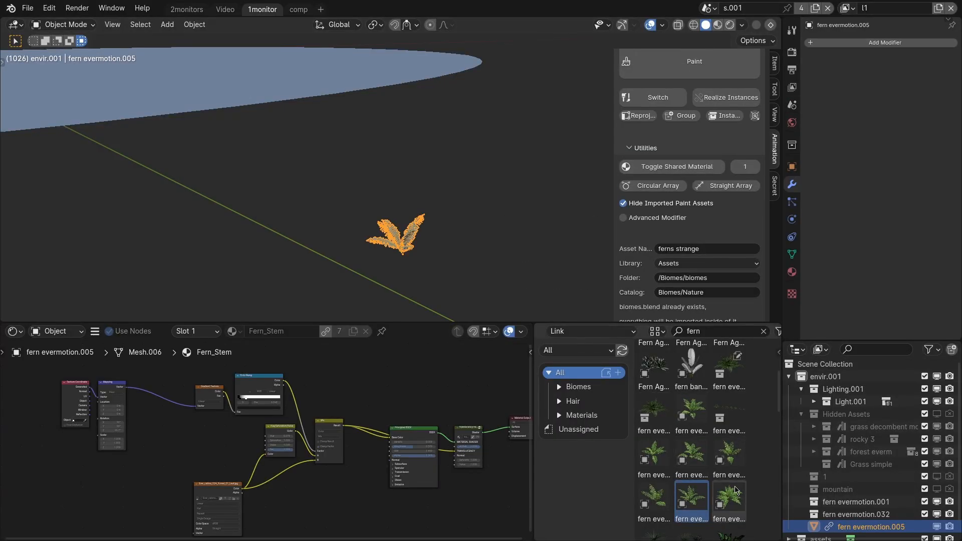
{"action": "left_click_drag", "start_coordinate": [729, 501], "coordinate": [425, 230]}
{"action": "key", "text": "g"}
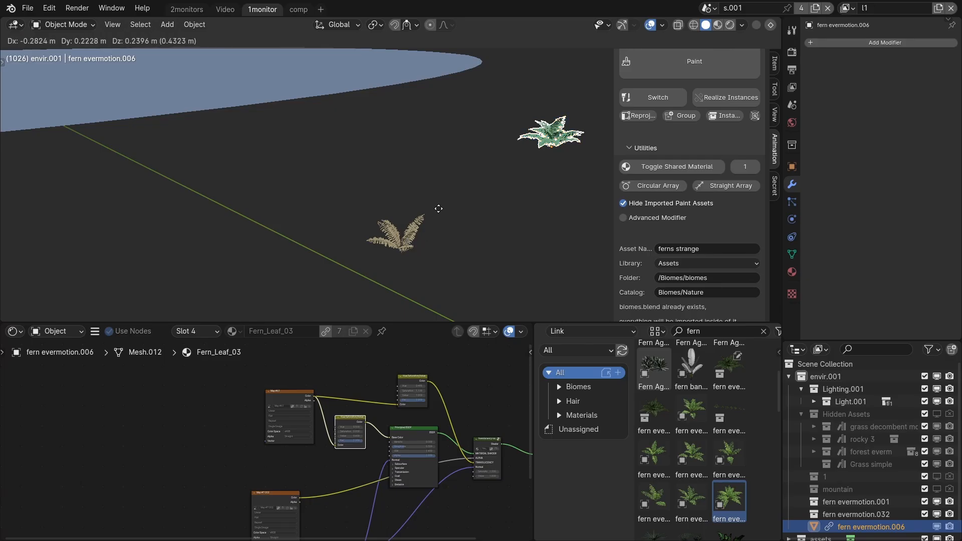
{"action": "right_click", "coordinate": [416, 228]}
{"action": "left_click", "coordinate": [407, 238]}
{"action": "key", "text": "g"}
{"action": "right_click", "coordinate": [437, 224]}
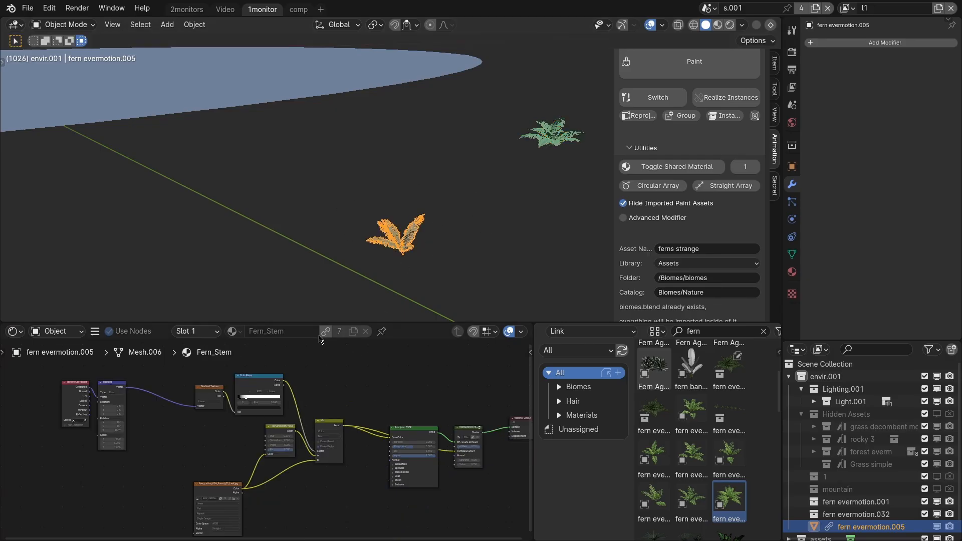
{"action": "right_click_drag", "start_coordinate": [338, 224], "coordinate": [323, 224], "text": "shift"}
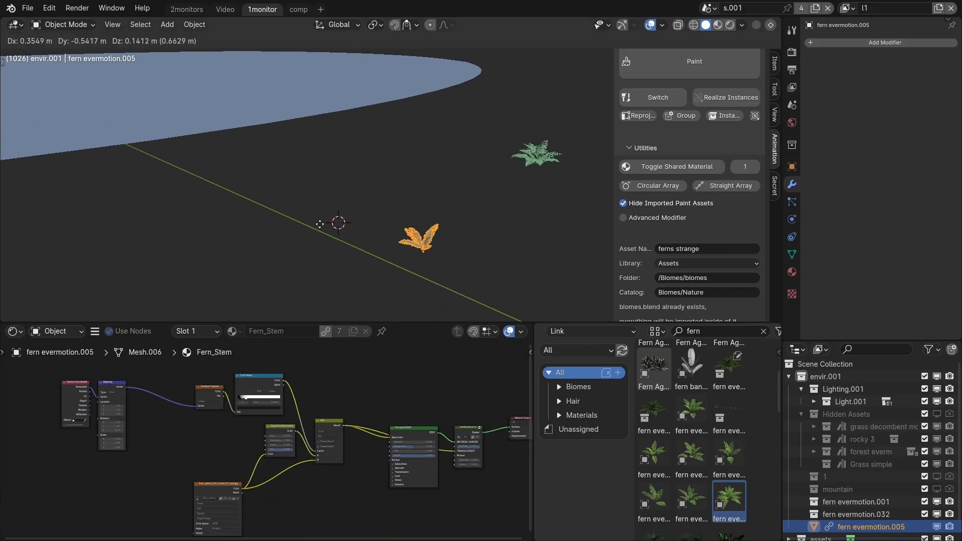
{"action": "right_click_drag", "start_coordinate": [323, 224], "coordinate": [320, 223], "text": "shift"}
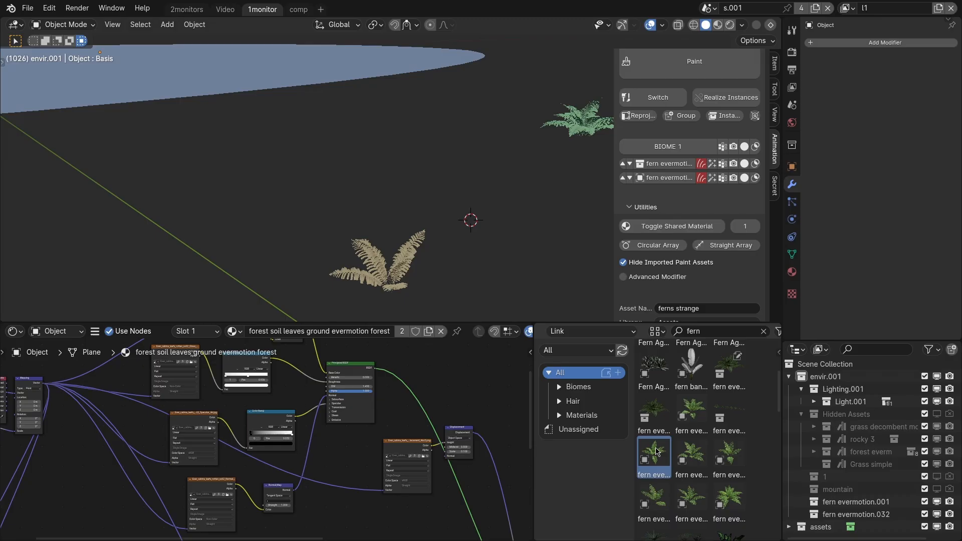
Add two more evermotion ferns from the asset library and move both behind the brown linked fern.
{"action": "left_click_drag", "start_coordinate": [657, 451], "coordinate": [302, 246]}
{"action": "left_click", "coordinate": [694, 457]}
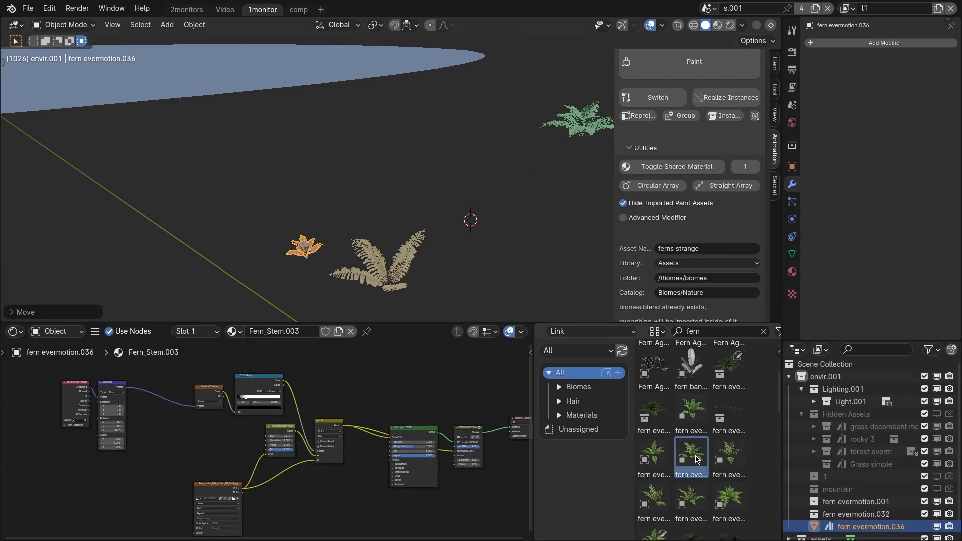
{"action": "left_click_drag", "start_coordinate": [696, 459], "coordinate": [311, 255]}
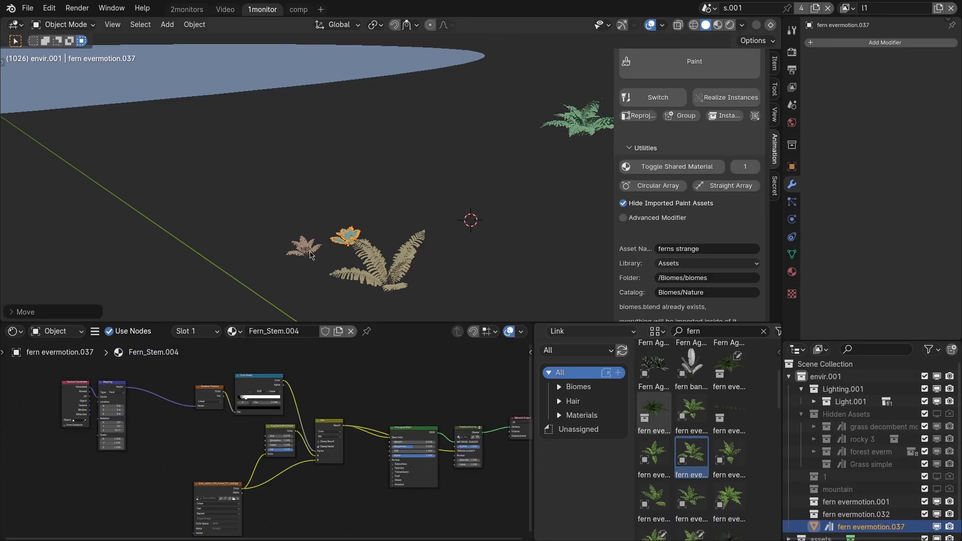
{"action": "left_click", "coordinate": [311, 256], "text": "shift"}
{"action": "key", "text": "g"}
{"action": "left_click", "coordinate": [290, 238]}
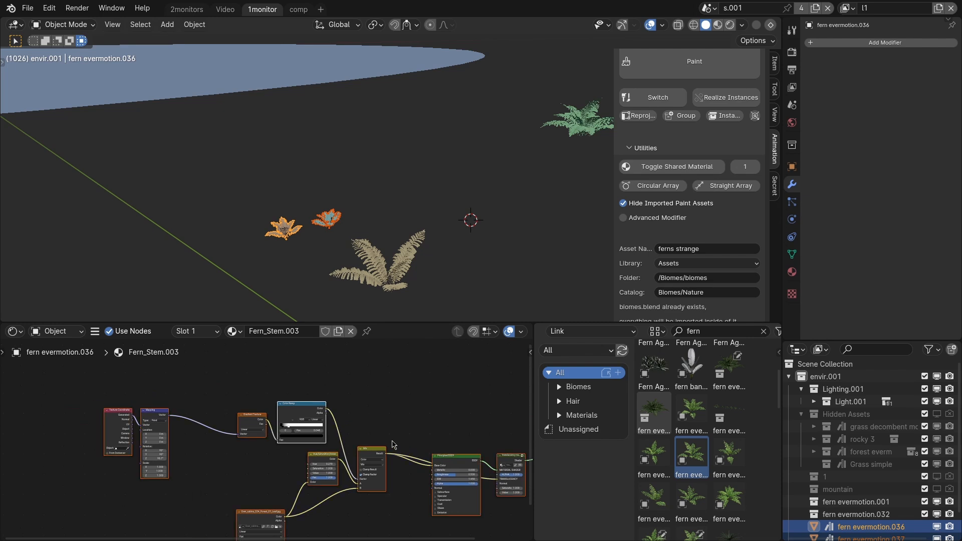
Try moving the shader nodes of the Fern_Stem.003 material.
{"action": "key", "text": "g"}
{"action": "right_click", "coordinate": [370, 437]}
{"action": "left_click", "coordinate": [309, 410]}
{"action": "key", "text": "g"}
{"action": "right_click", "coordinate": [309, 398]}
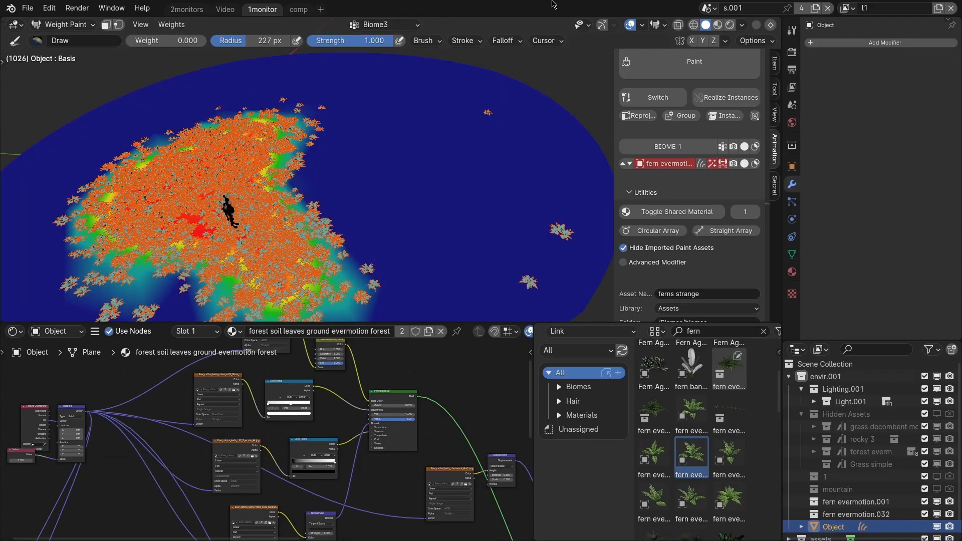
Brush the Biome3 weight mask on the disc with weights of 0 and 1 to erase and restore fern areas.
{"action": "mouse_move", "coordinate": [382, 149]}
{"action": "left_mouse_down"}
{"action": "mouse_move", "coordinate": [313, 126]}
{"action": "mouse_move", "coordinate": [376, 166]}
{"action": "left_mouse_up"}
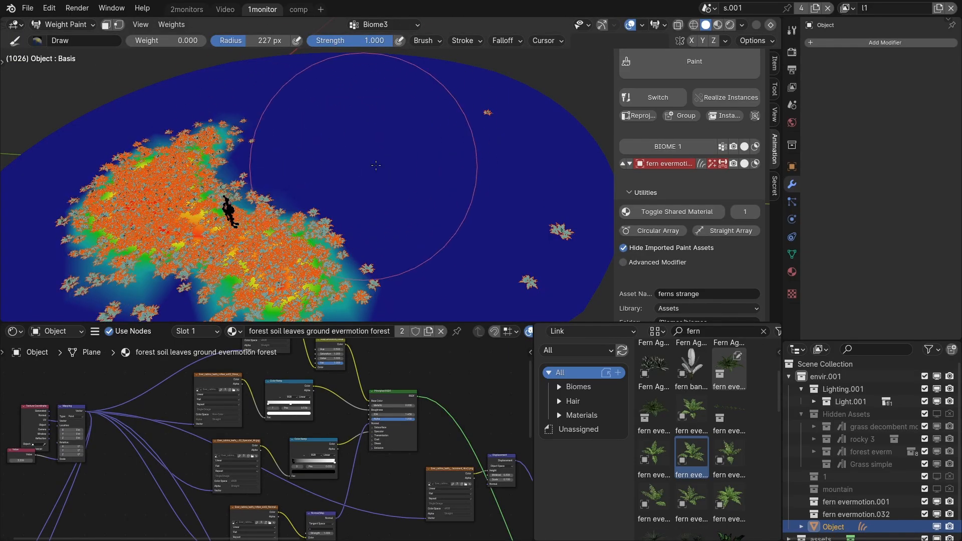
{"action": "key", "text": "ctrl+z"}
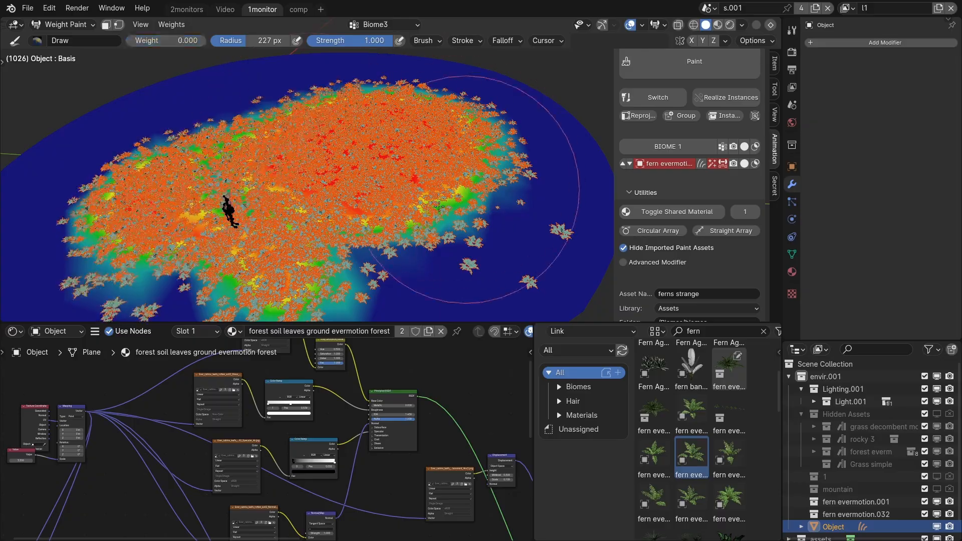
{"action": "left_click_drag", "start_coordinate": [439, 206], "coordinate": [356, 176]}
{"action": "key", "text": "q"}
{"action": "mouse_move", "coordinate": [425, 135]}
{"action": "left_mouse_down"}
{"action": "mouse_move", "coordinate": [404, 113]}
{"action": "mouse_move", "coordinate": [356, 171]}
{"action": "left_mouse_up"}
{"action": "key", "text": "q"}
{"action": "mouse_move", "coordinate": [451, 265]}
{"action": "left_mouse_down"}
{"action": "mouse_move", "coordinate": [395, 139]}
{"action": "mouse_move", "coordinate": [458, 129]}
{"action": "mouse_move", "coordinate": [321, 190]}
{"action": "left_mouse_up"}
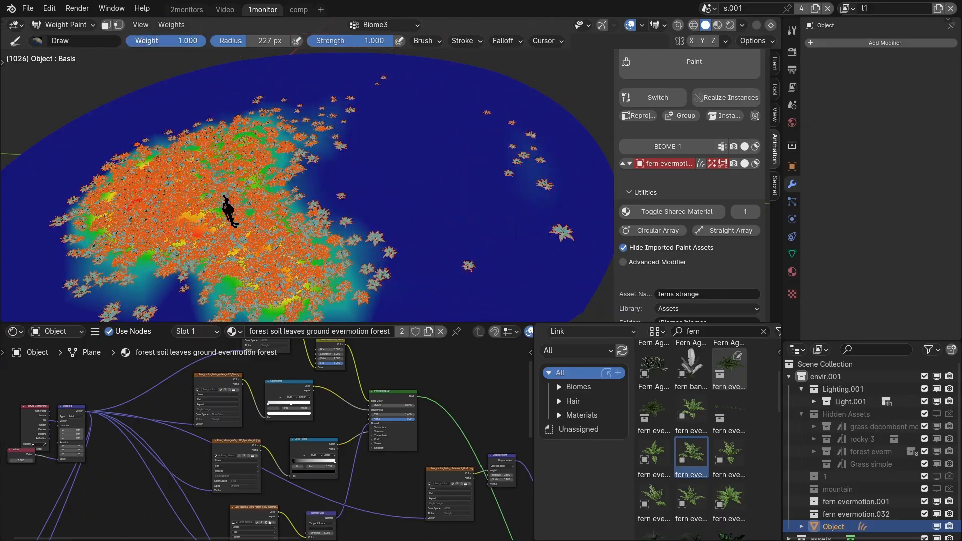
{"action": "mouse_move", "coordinate": [330, 153]}
{"action": "left_mouse_down"}
{"action": "mouse_move", "coordinate": [347, 166]}
{"action": "mouse_move", "coordinate": [385, 158]}
{"action": "left_mouse_up"}
{"action": "left_click_drag", "start_coordinate": [198, 44], "coordinate": [121, 44]}
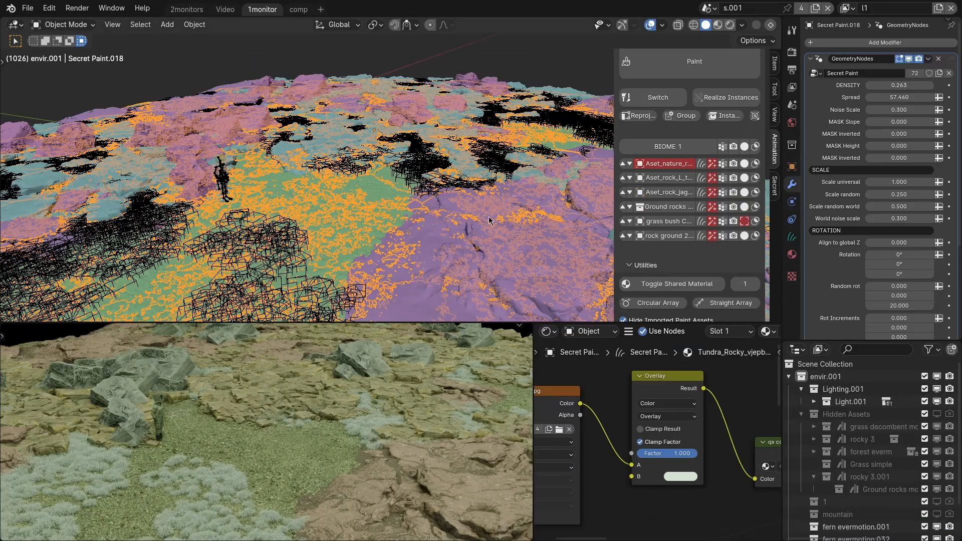
Select the large flat Aset_rock_L rock layer in the foreground and frame the rocky biome.
{"action": "mouse_move", "coordinate": [481, 216]}
{"action": "middle_mouse_down"}
{"action": "mouse_move", "coordinate": [413, 253]}
{"action": "mouse_move", "coordinate": [433, 255]}
{"action": "mouse_move", "coordinate": [434, 244]}
{"action": "middle_mouse_up"}
{"action": "left_click", "coordinate": [412, 253]}
{"action": "middle_click_drag", "start_coordinate": [351, 394], "coordinate": [361, 410]}
{"action": "scroll", "coordinate": [361, 409], "scroll_direction": "down", "scroll_amount": 1}
{"action": "middle_click_drag", "start_coordinate": [449, 196], "coordinate": [425, 216]}
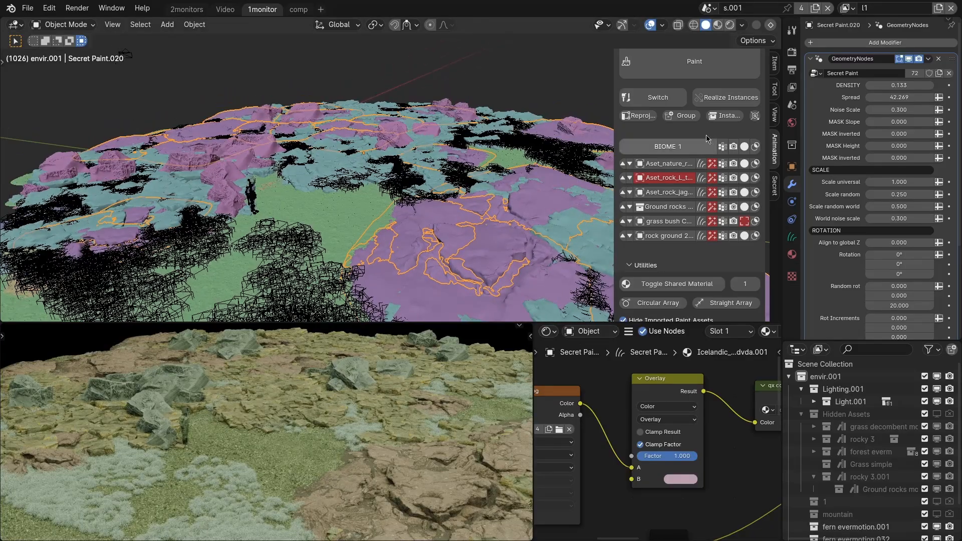
Select all layers of BIOME 1 and toggle shared material 1 on their materials.
{"action": "left_click", "coordinate": [677, 147]}
{"action": "scroll", "coordinate": [685, 240], "scroll_direction": "down", "scroll_amount": 1}
{"action": "left_click", "coordinate": [682, 258]}
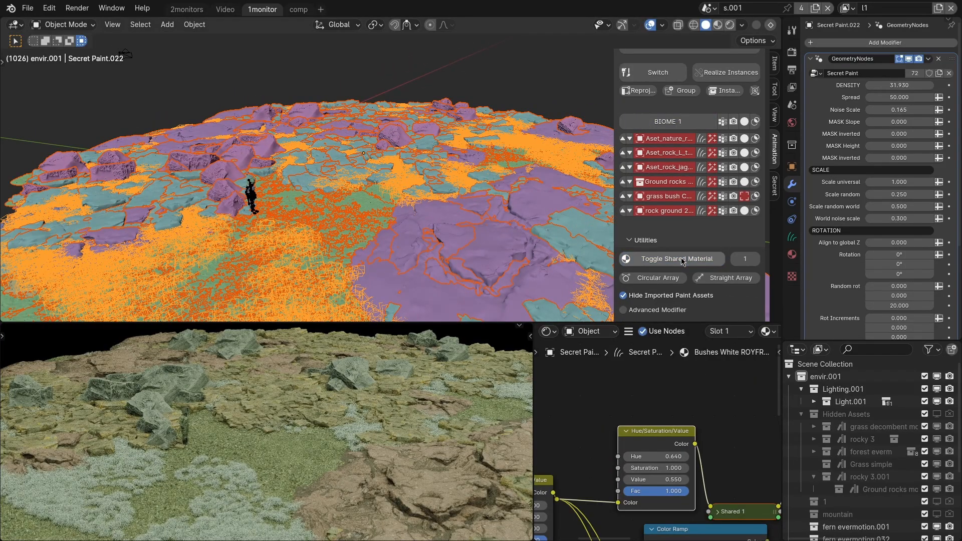
{"action": "scroll", "coordinate": [711, 463], "scroll_direction": "down", "scroll_amount": 2}
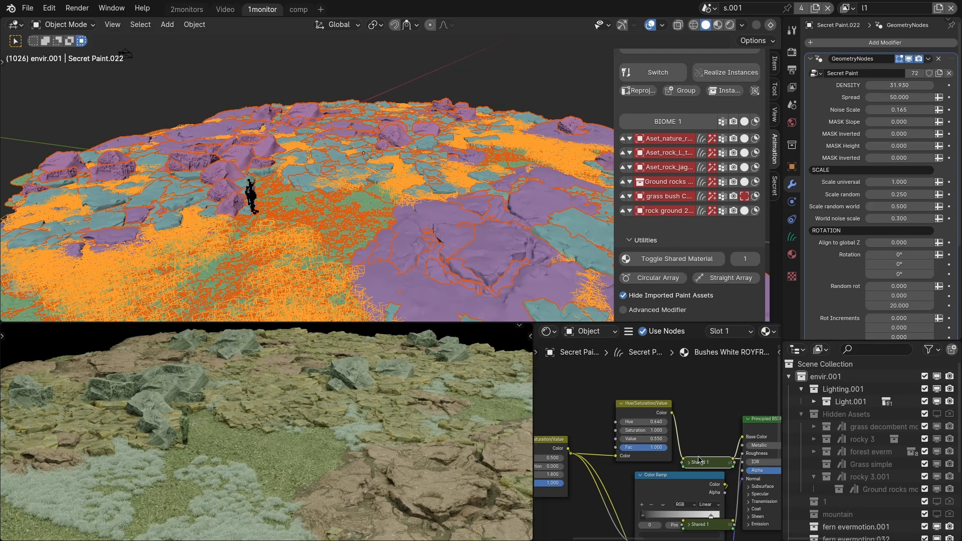
Set the saturation in the Shared 1 group's Hue/Saturation/Value node to 0.
{"action": "middle_click_drag", "start_coordinate": [700, 457], "coordinate": [668, 443]}
{"action": "key", "text": "Tab"}
{"action": "middle_click_drag", "start_coordinate": [573, 376], "coordinate": [646, 429]}
{"action": "scroll", "coordinate": [647, 429], "scroll_direction": "up", "scroll_amount": 4}
{"action": "left_click_drag", "start_coordinate": [647, 423], "coordinate": [614, 423]}
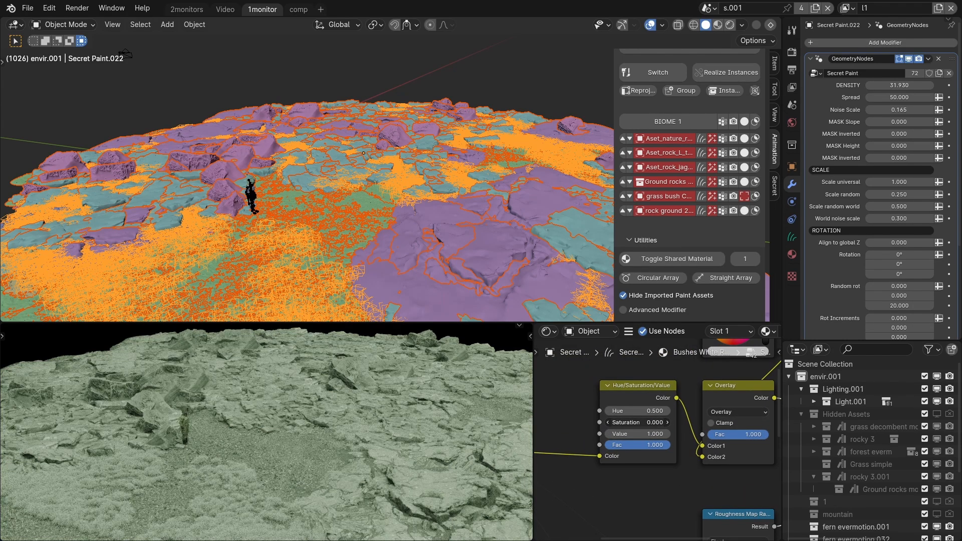
{"action": "key", "text": "Tab"}
{"action": "scroll", "coordinate": [665, 441], "scroll_direction": "down", "scroll_amount": 4}
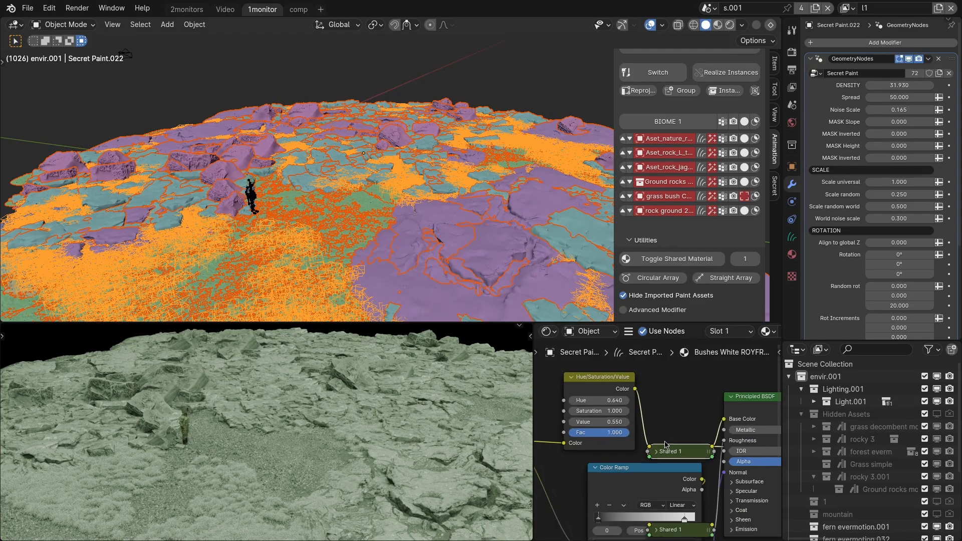
Toggle shared material 1 off and back on for all BIOME 1 layers to compare their looks.
{"action": "middle_click_drag", "start_coordinate": [665, 441], "coordinate": [647, 407]}
{"action": "left_click", "coordinate": [677, 259]}
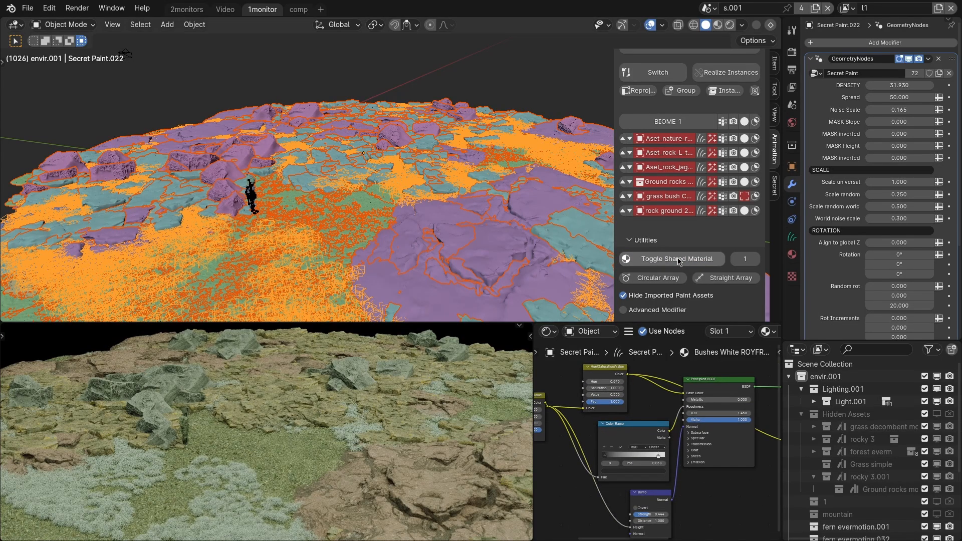
{"action": "left_click", "coordinate": [678, 260]}
{"action": "left_click", "coordinate": [678, 260]}
{"action": "left_click", "coordinate": [677, 259]}
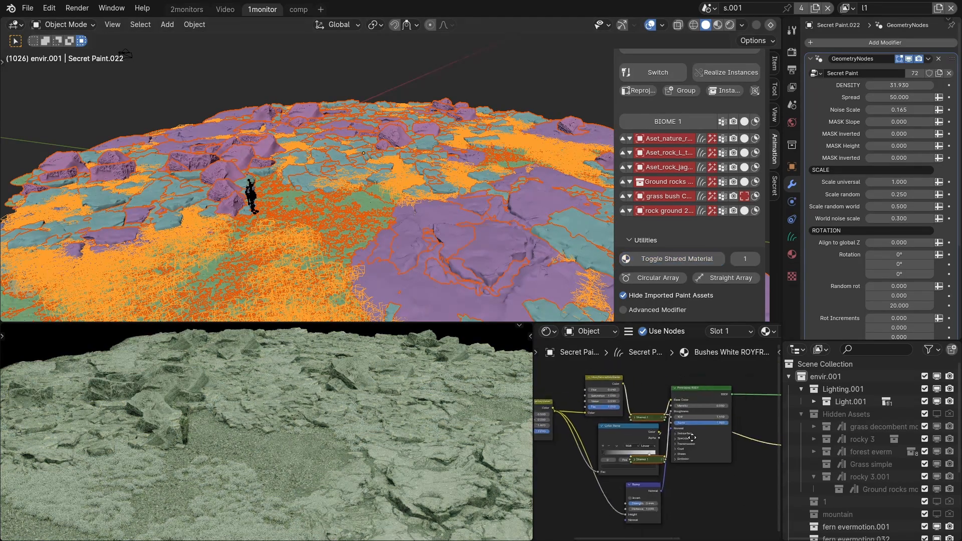
Toggle shared material 1 off and back on for the Aset_nature_r layer only.
{"action": "left_click", "coordinate": [326, 202]}
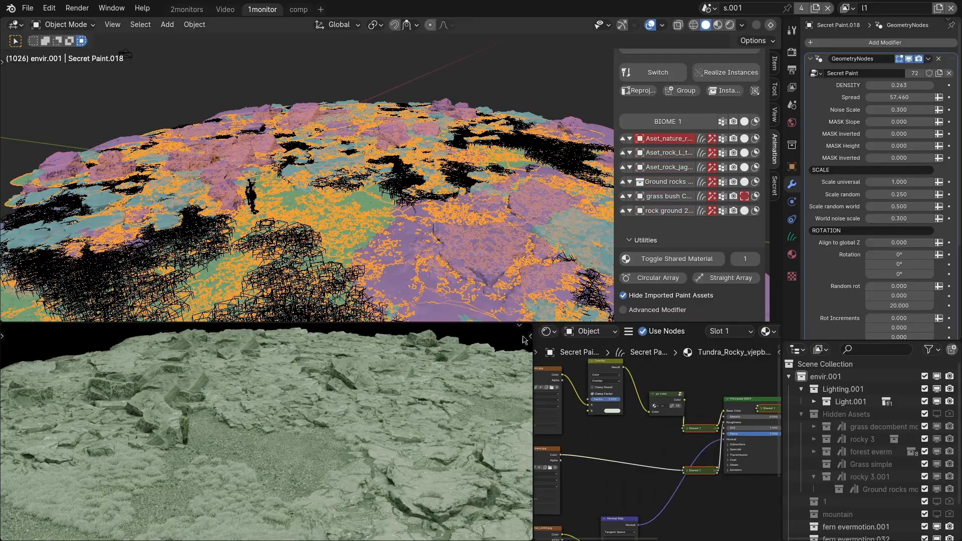
{"action": "scroll", "coordinate": [703, 428], "scroll_direction": "up", "scroll_amount": 5}
{"action": "middle_click_drag", "start_coordinate": [704, 428], "coordinate": [653, 385]}
{"action": "left_click", "coordinate": [683, 261]}
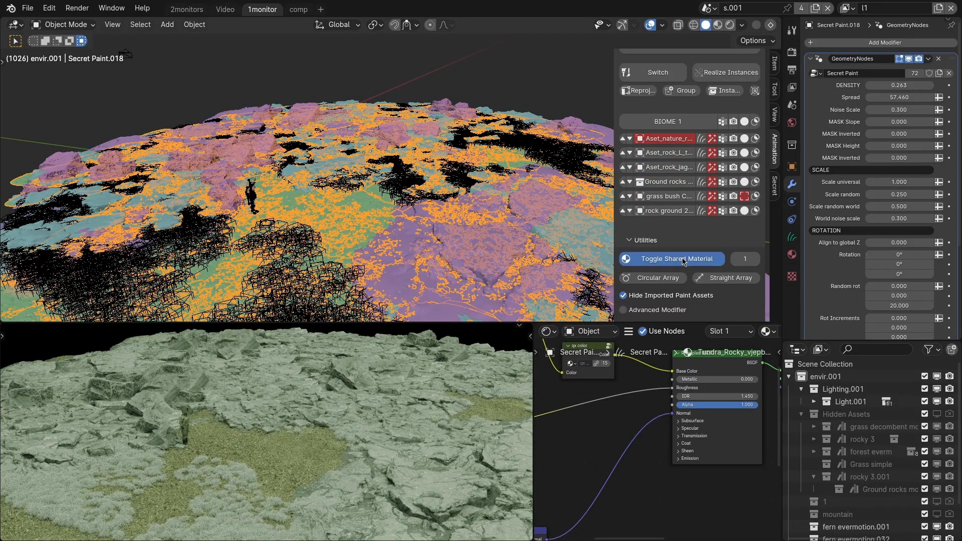
{"action": "left_click", "coordinate": [683, 261]}
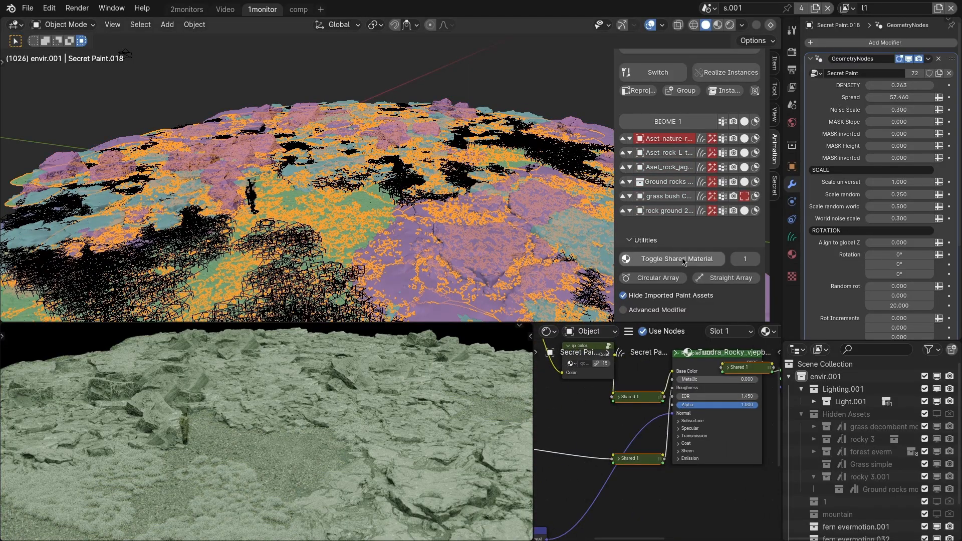
{"action": "scroll", "coordinate": [423, 228], "scroll_direction": "down", "scroll_amount": 3}
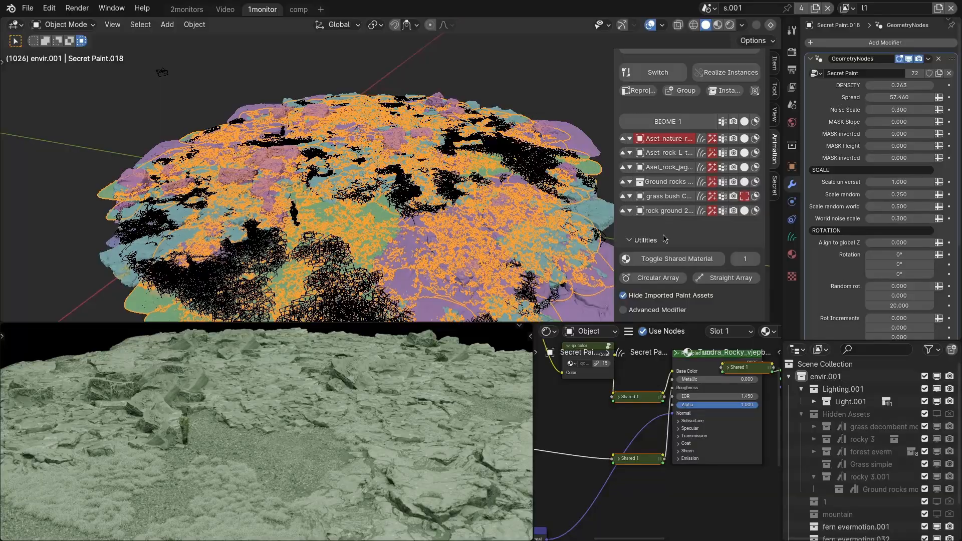
Select all BIOME 1 layers and apply shared material number 2 to them.
{"action": "left_click", "coordinate": [669, 122]}
{"action": "left_click", "coordinate": [681, 264]}
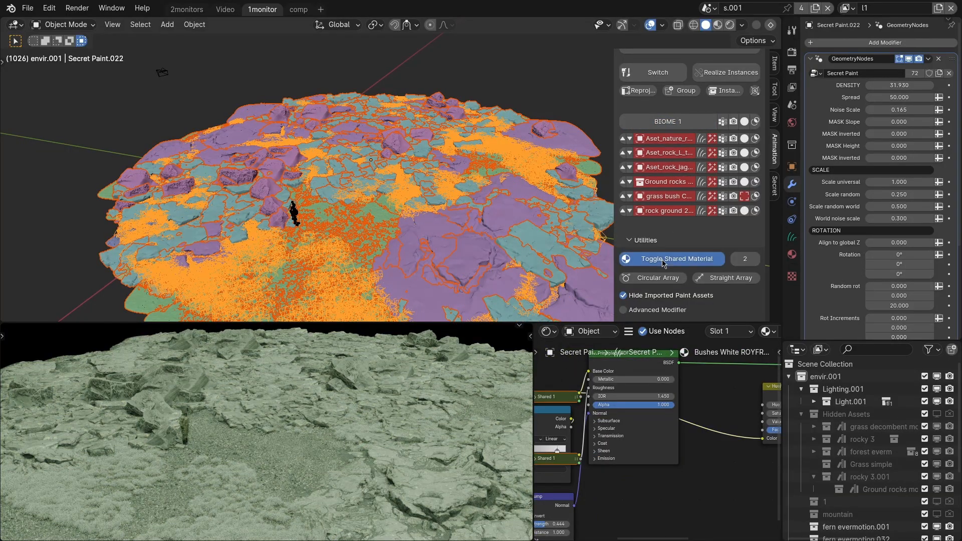
{"action": "left_click", "coordinate": [663, 259]}
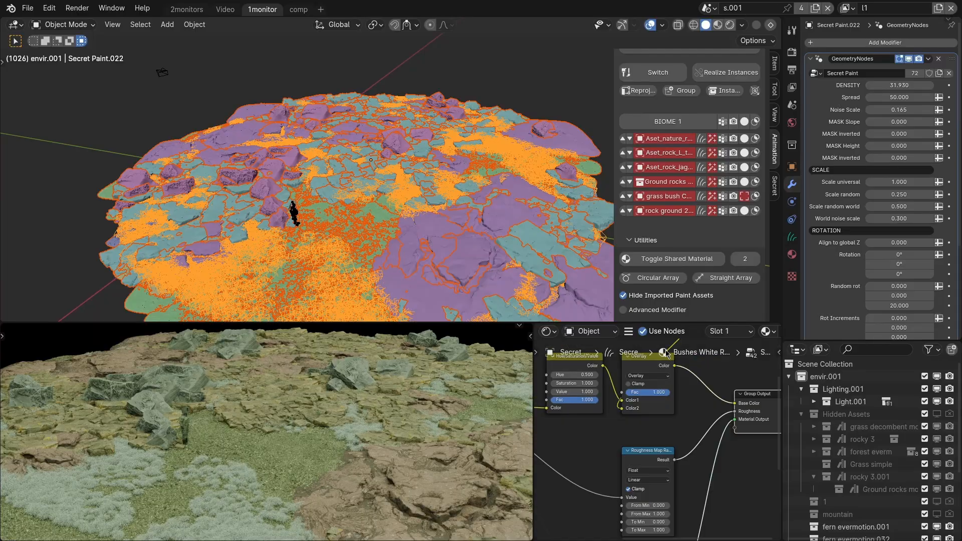
Change the RGB colour feeding the Overlay node in the Shared 2 group to pink and toggle the shared material to compare.
{"action": "middle_click_drag", "start_coordinate": [638, 371], "coordinate": [672, 462]}
{"action": "scroll", "coordinate": [672, 462], "scroll_direction": "down", "scroll_amount": 5}
{"action": "scroll", "coordinate": [674, 423], "scroll_direction": "up", "scroll_amount": 4}
{"action": "left_click_drag", "start_coordinate": [673, 423], "coordinate": [678, 427]}
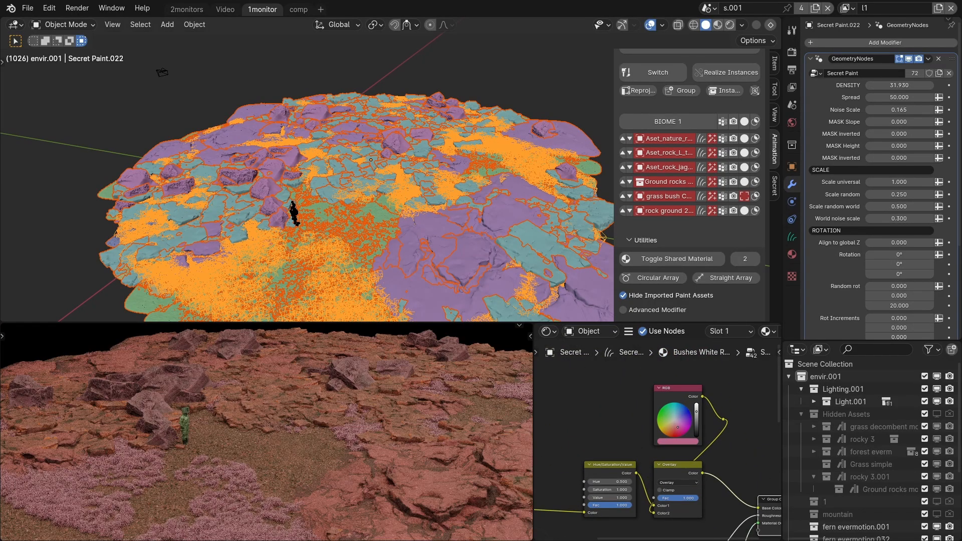
{"action": "key", "text": "Tab"}
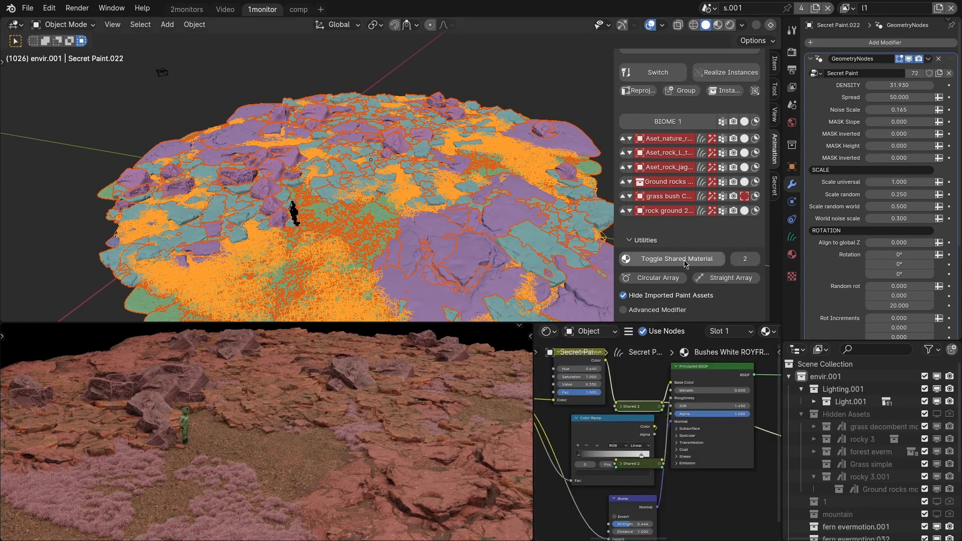
{"action": "left_click", "coordinate": [699, 259]}
{"action": "left_click", "coordinate": [699, 260]}
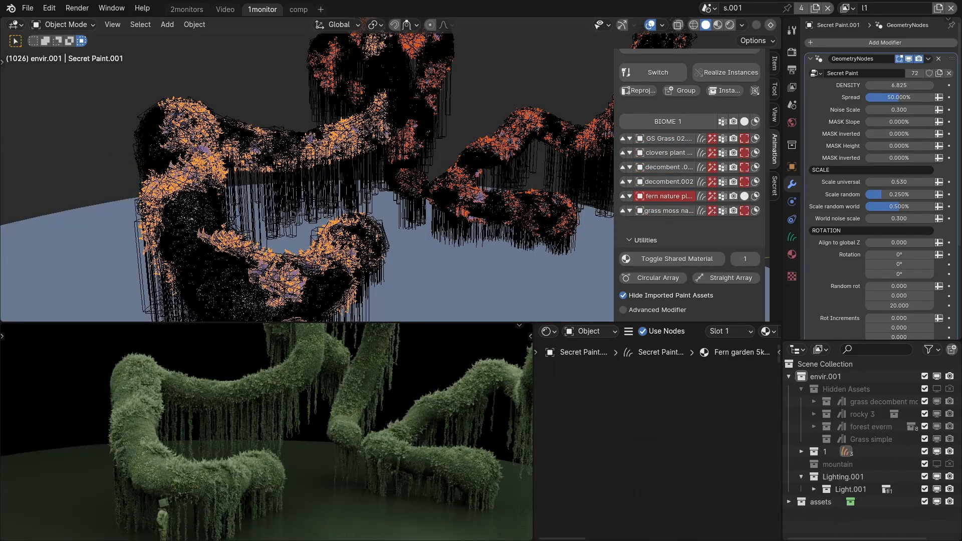
Select the fern nature plant layer on all the overgrown moss branches at once.
{"action": "middle_click_drag", "start_coordinate": [357, 260], "coordinate": [308, 276]}
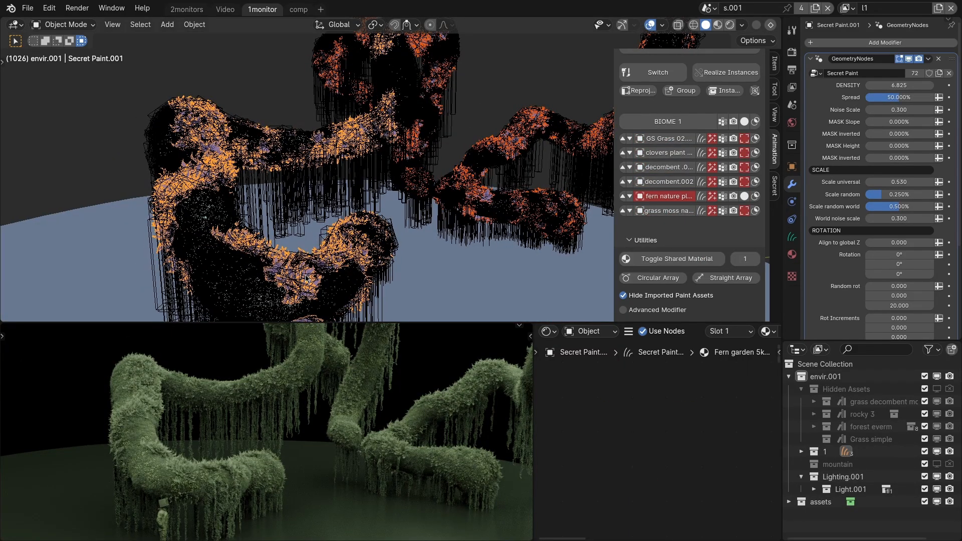
{"action": "left_click", "coordinate": [325, 273]}
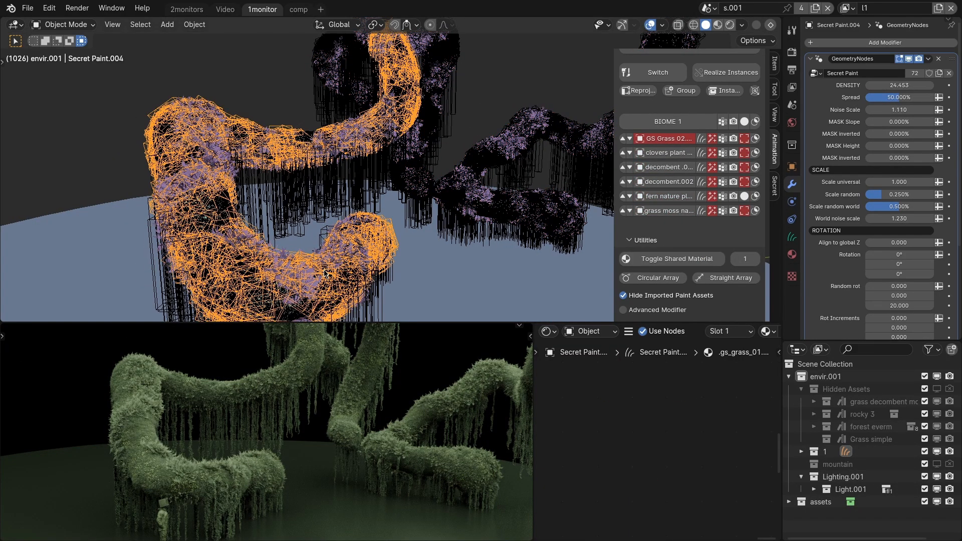
{"action": "left_click", "coordinate": [663, 196]}
{"action": "middle_click_drag", "start_coordinate": [373, 273], "coordinate": [366, 271]}
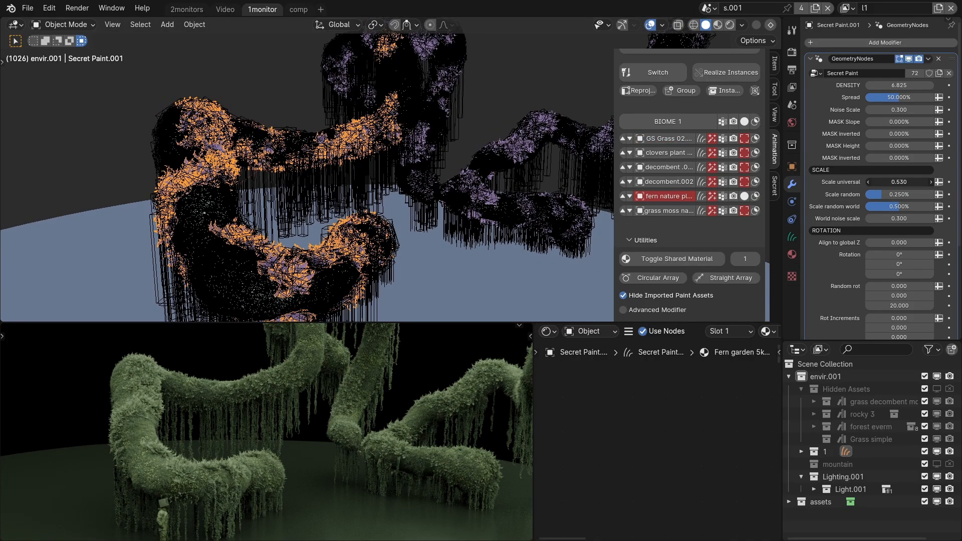
{"action": "left_click", "coordinate": [493, 201]}
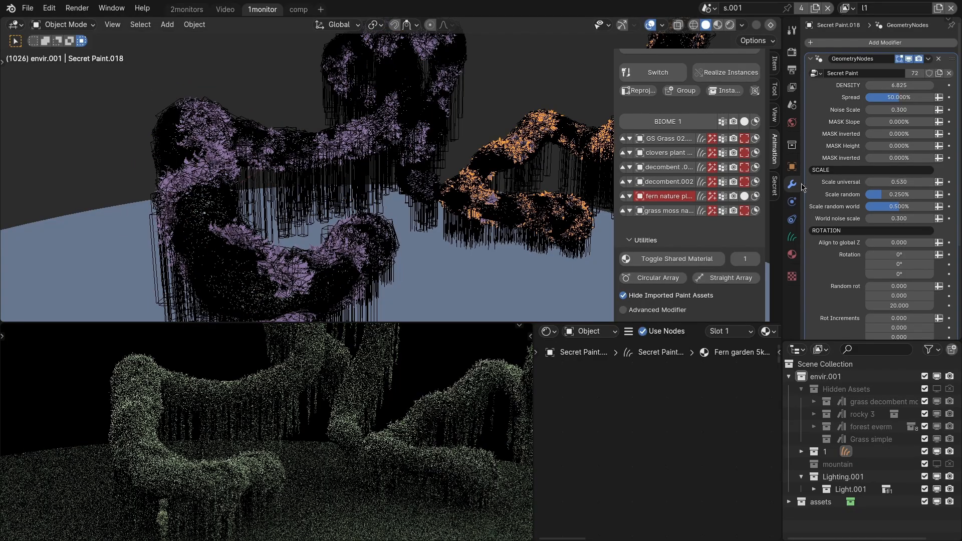
{"action": "left_click", "coordinate": [658, 202]}
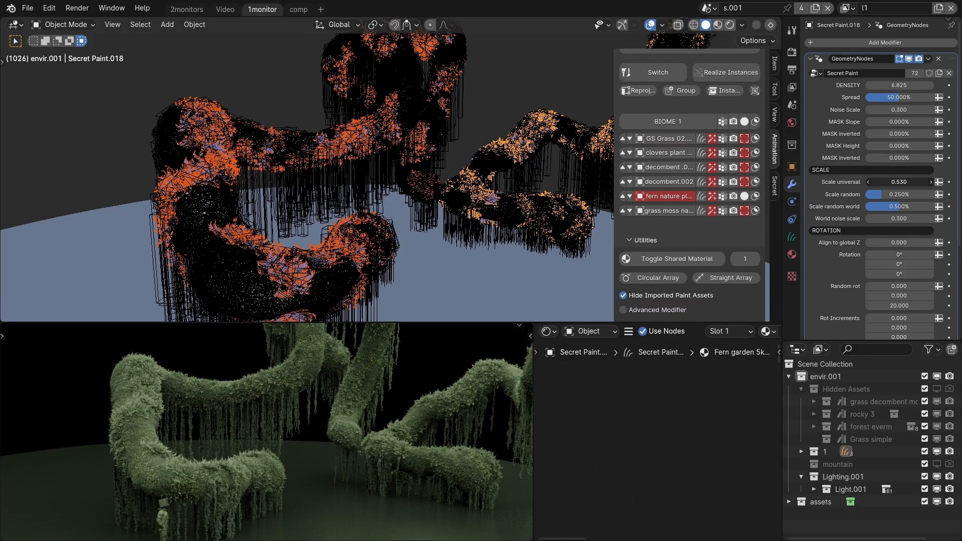
Try increasing the universal scale of all the selected fern layers and undo it.
{"action": "left_click_drag", "start_coordinate": [888, 181], "coordinate": [928, 182]}
{"action": "key", "text": "ctrl+z"}
{"action": "key", "text": "ctrl+z"}
{"action": "key", "text": "ctrl+z"}
{"action": "key", "text": "ctrl+z"}
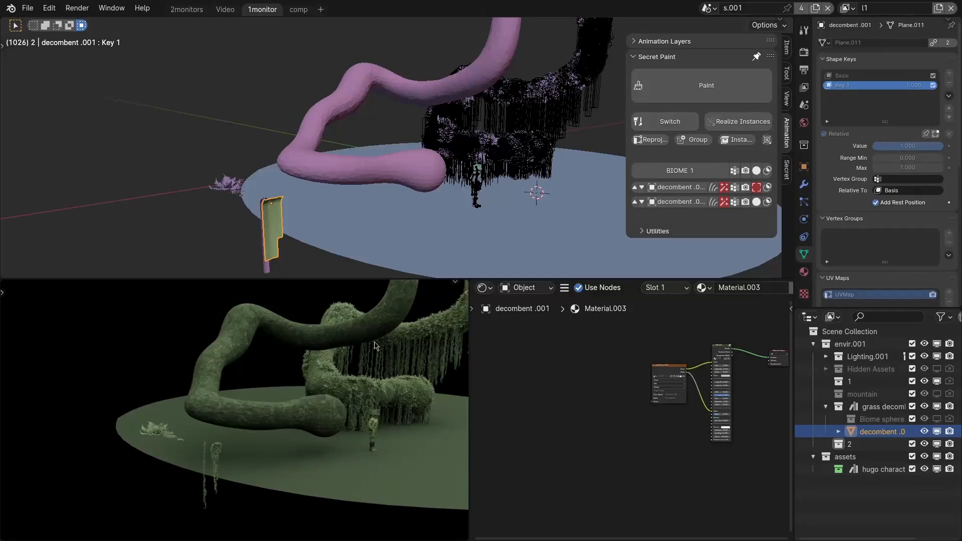
Select the bare moss branch Sphere.002 and switch it to Sculpt Mode with the Snake Hook brush.
{"action": "scroll", "coordinate": [328, 412], "scroll_direction": "up", "scroll_amount": 1}
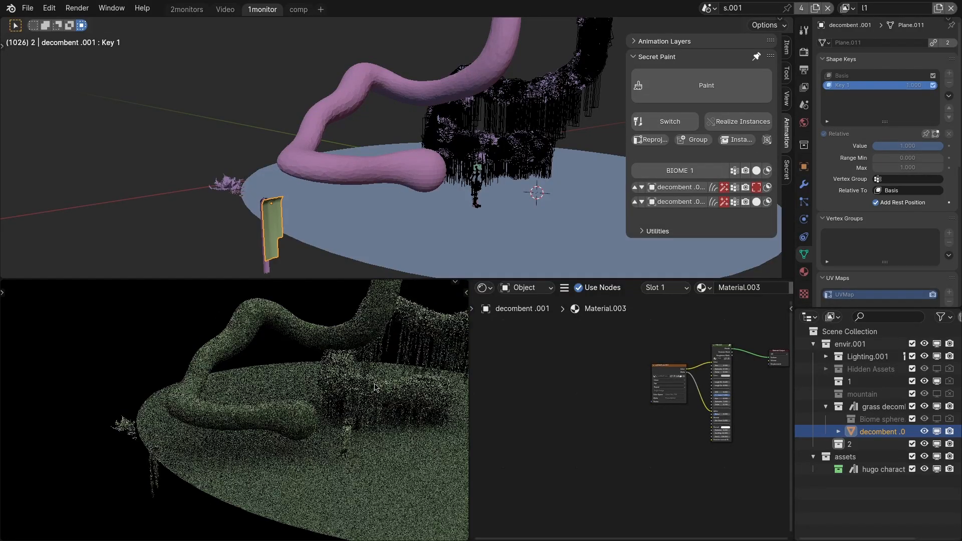
{"action": "scroll", "coordinate": [373, 395], "scroll_direction": "up", "scroll_amount": 2}
{"action": "mouse_move", "coordinate": [374, 395]}
{"action": "middle_mouse_down"}
{"action": "mouse_move", "coordinate": [348, 419]}
{"action": "mouse_move", "coordinate": [352, 403]}
{"action": "middle_mouse_up"}
{"action": "left_click", "coordinate": [355, 410]}
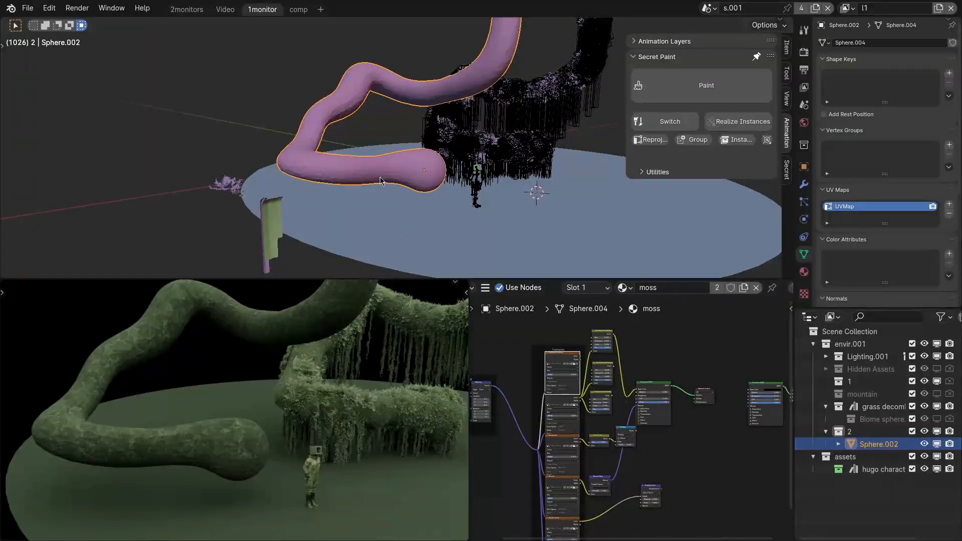
{"action": "scroll", "coordinate": [413, 181], "scroll_direction": "up", "scroll_amount": 4}
{"action": "key", "text": "ctrl+Tab"}
{"action": "left_click", "coordinate": [435, 238]}
{"action": "middle_click_drag", "start_coordinate": [419, 232], "coordinate": [386, 179]}
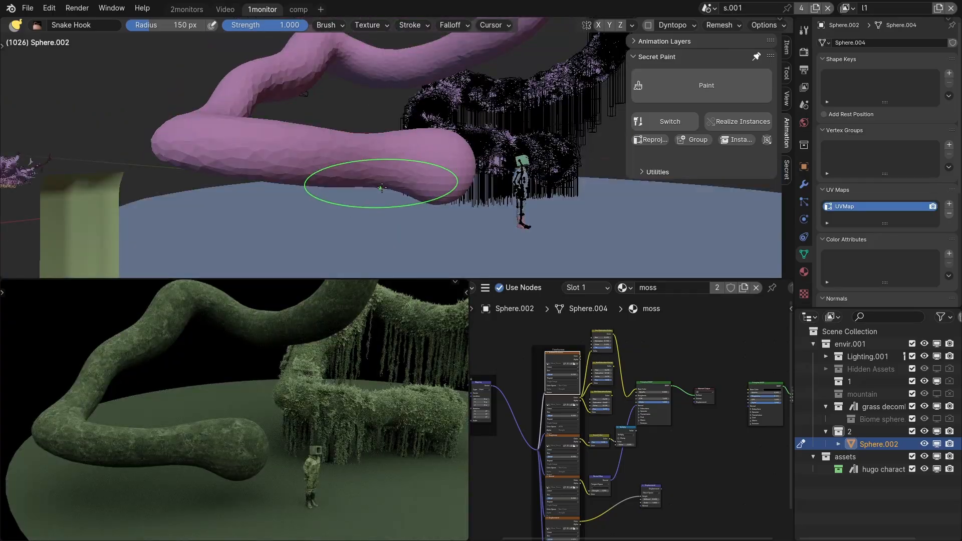
Enable Dyntopo, set the brush radius to 119 px, pull the branch's end into an upward-curving tip and return to Object Mode.
{"action": "key", "text": "ctrl+d"}
{"action": "key", "text": "f"}
{"action": "left_click", "coordinate": [424, 168]}
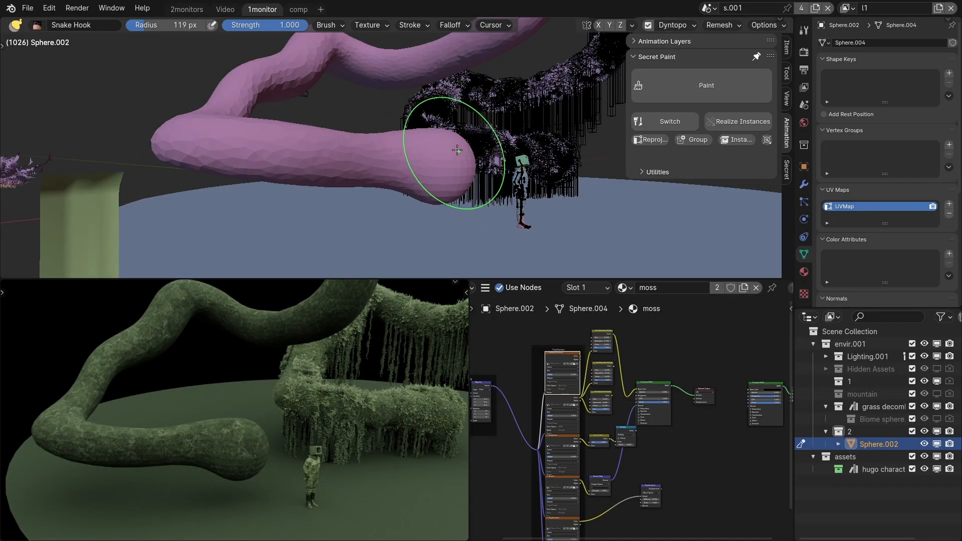
{"action": "left_click_drag", "start_coordinate": [452, 142], "coordinate": [536, 131]}
{"action": "left_click_drag", "start_coordinate": [562, 96], "coordinate": [538, 71]}
{"action": "middle_click_drag", "start_coordinate": [532, 96], "coordinate": [492, 207]}
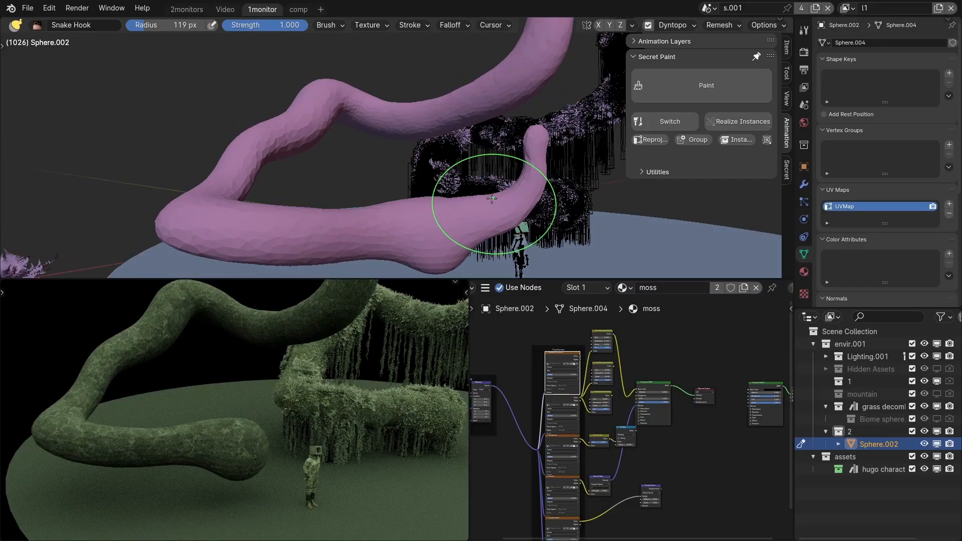
{"action": "key", "text": "ctrl+Tab"}
{"action": "middle_click_drag", "start_coordinate": [385, 234], "coordinate": [359, 235]}
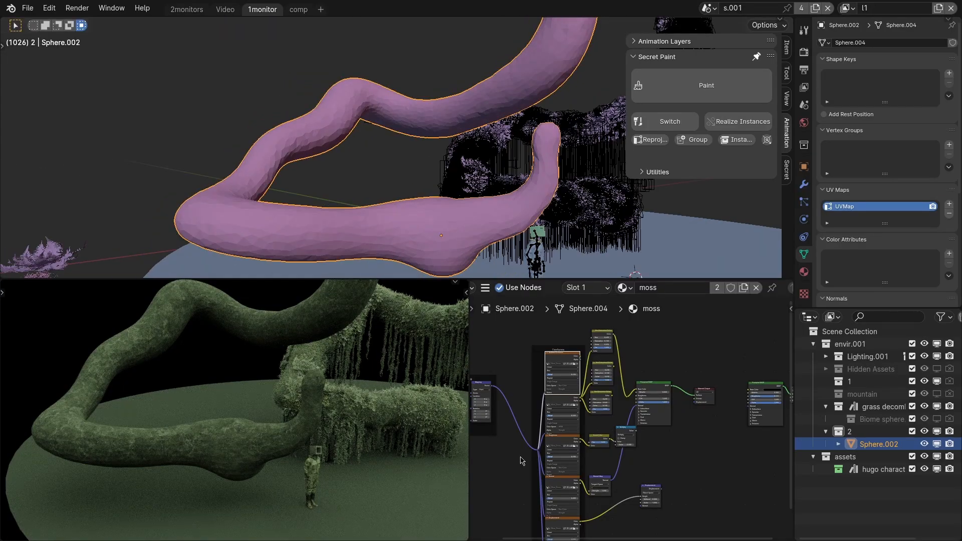
Examine the moss material's box-projected texture and mapping nodes and how they cover the reshaped branch.
{"action": "scroll", "coordinate": [616, 439], "scroll_direction": "up", "scroll_amount": 3}
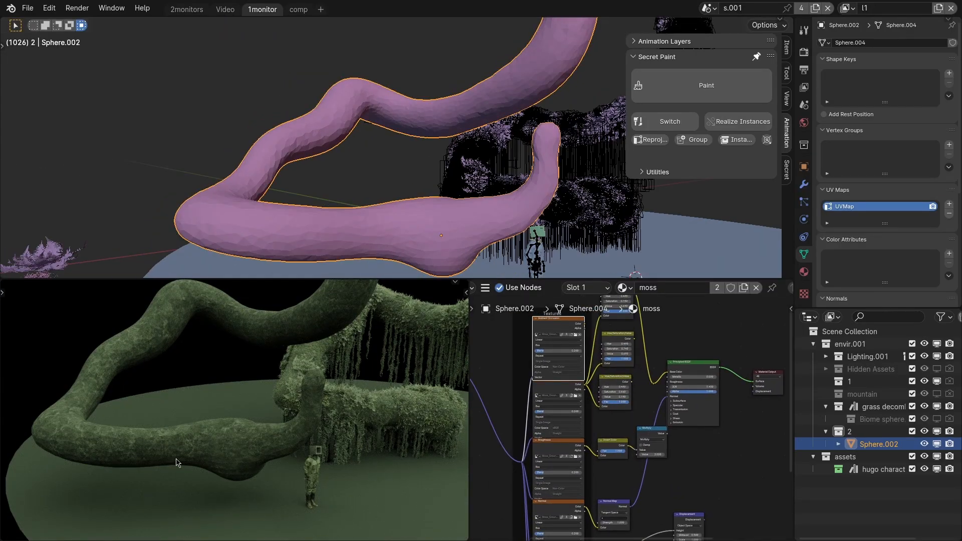
{"action": "scroll", "coordinate": [176, 462], "scroll_direction": "up", "scroll_amount": 2}
{"action": "scroll", "coordinate": [642, 408], "scroll_direction": "up", "scroll_amount": 5}
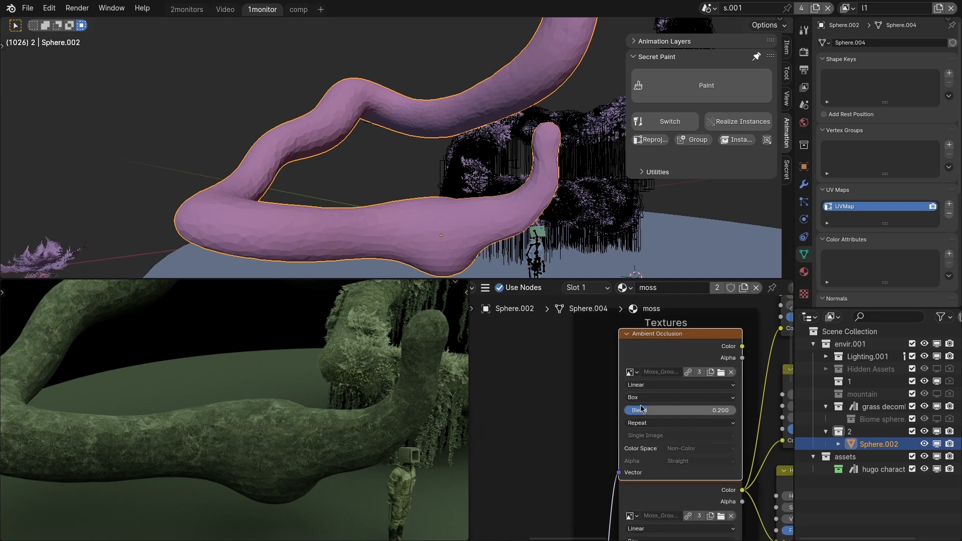
{"action": "scroll", "coordinate": [641, 408], "scroll_direction": "down", "scroll_amount": 4}
{"action": "scroll", "coordinate": [577, 407], "scroll_direction": "up", "scroll_amount": 3}
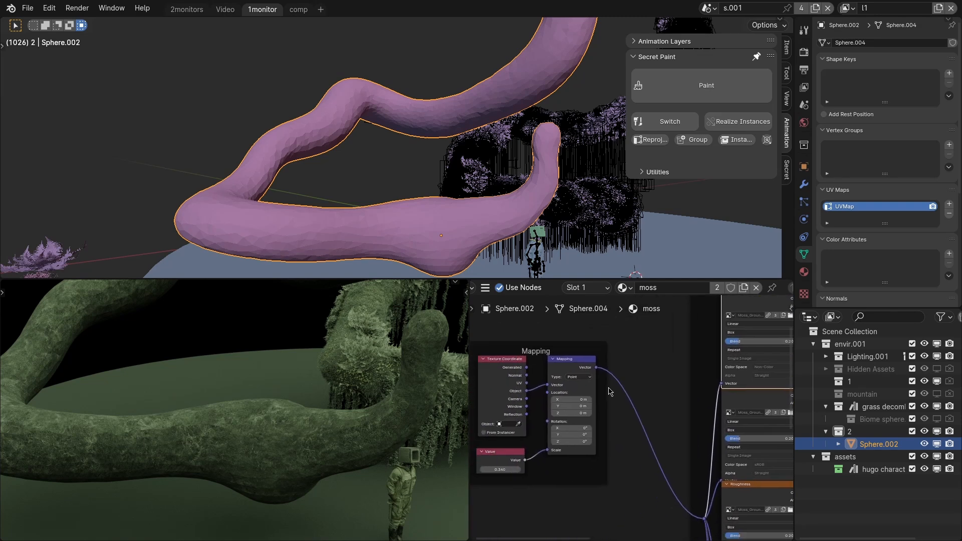
{"action": "scroll", "coordinate": [609, 390], "scroll_direction": "down", "scroll_amount": 2}
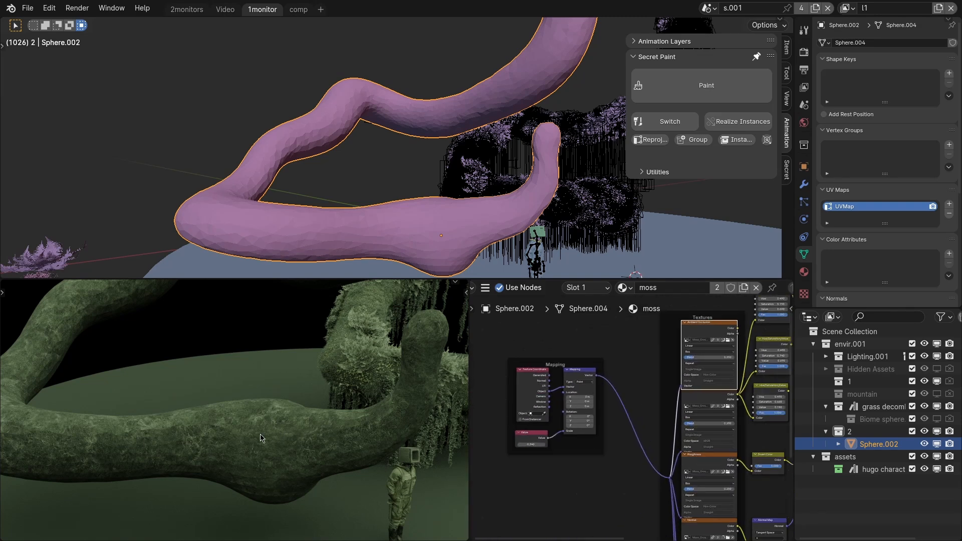
{"action": "scroll", "coordinate": [260, 445], "scroll_direction": "down", "scroll_amount": 6}
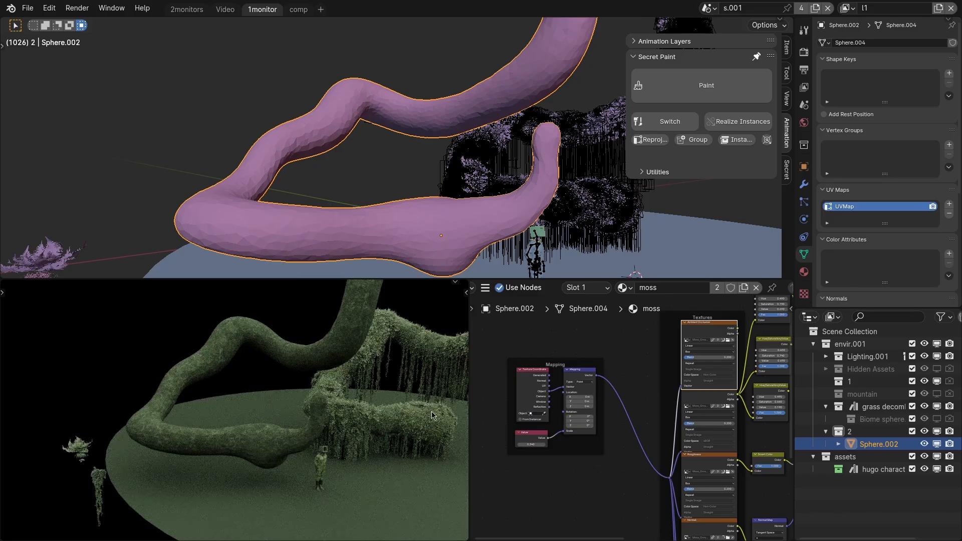
Inspect the overgrown branch and its source plants, and select the GS Grass 02.001 clump beside the fern.
{"action": "scroll", "coordinate": [321, 437], "scroll_direction": "up", "scroll_amount": 5}
{"action": "scroll", "coordinate": [295, 436], "scroll_direction": "up", "scroll_amount": 2}
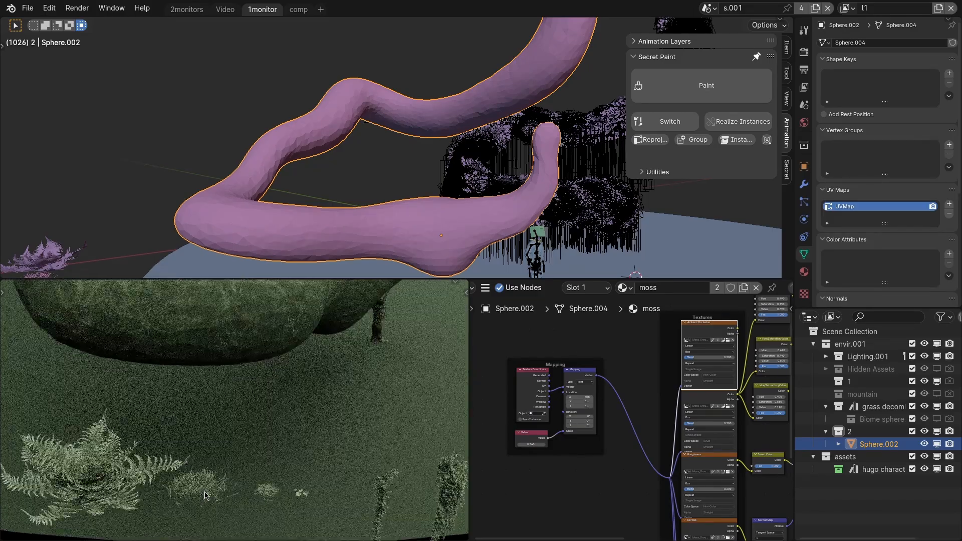
{"action": "middle_click_drag", "start_coordinate": [193, 449], "coordinate": [203, 434]}
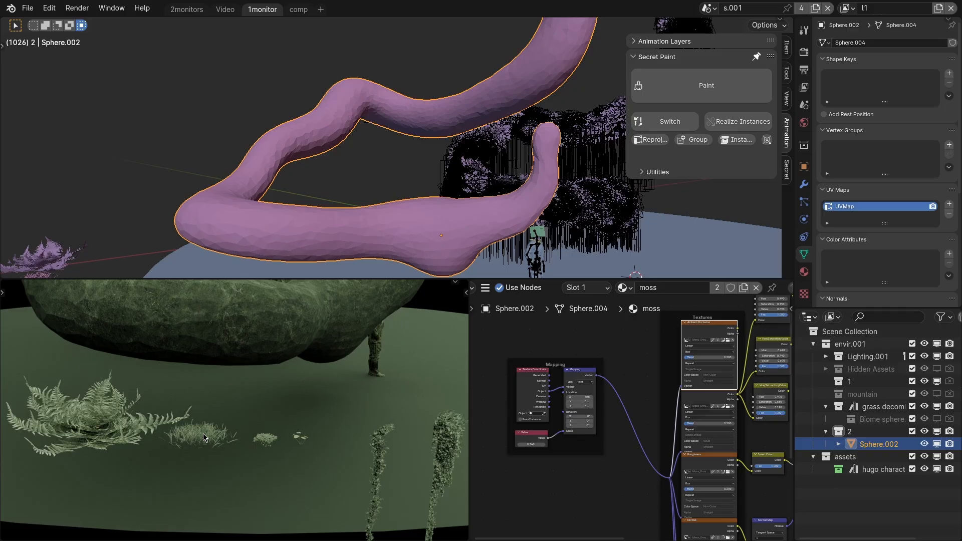
{"action": "middle_click_drag", "start_coordinate": [215, 468], "coordinate": [110, 469]}
{"action": "scroll", "coordinate": [120, 448], "scroll_direction": "up", "scroll_amount": 2}
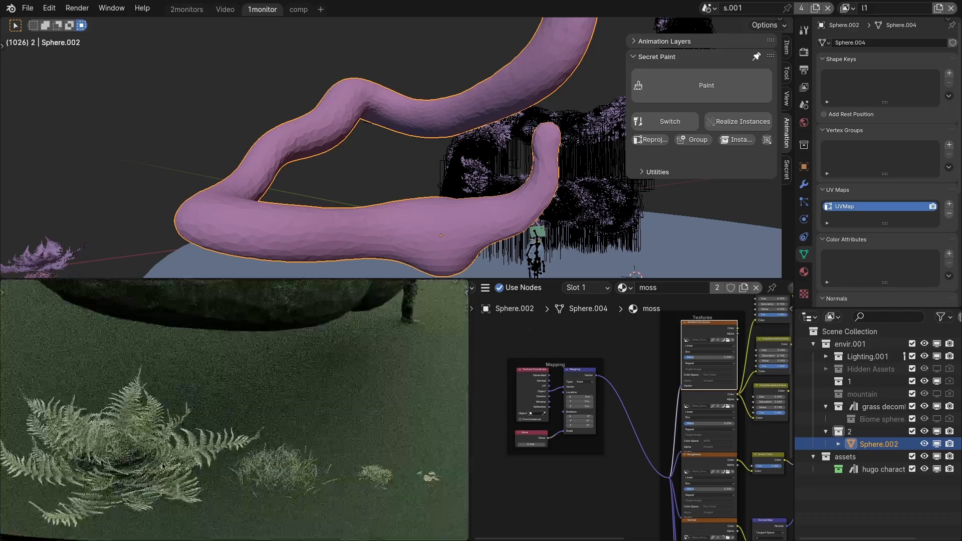
{"action": "scroll", "coordinate": [105, 463], "scroll_direction": "down", "scroll_amount": 2}
{"action": "left_click", "coordinate": [205, 466]}
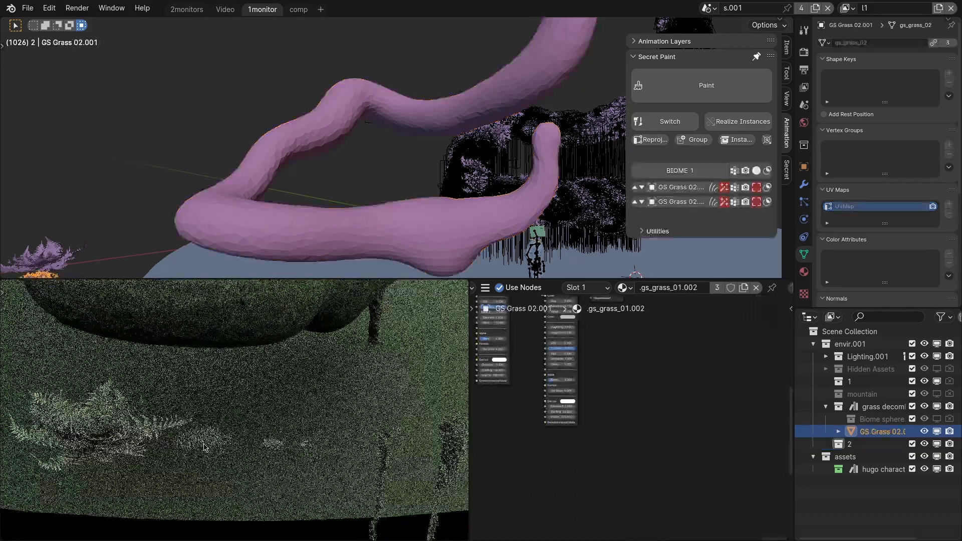
{"action": "scroll", "coordinate": [212, 458], "scroll_direction": "up", "scroll_amount": 2}
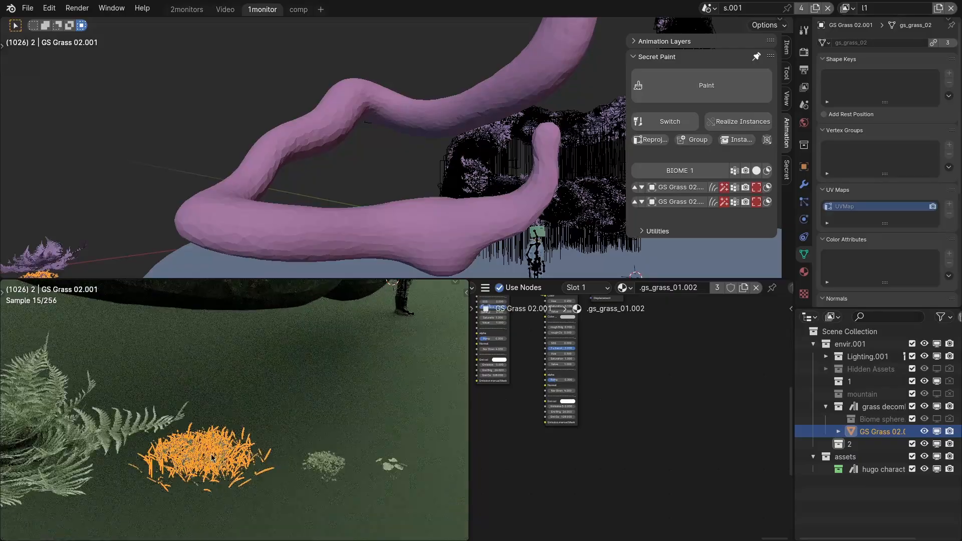
Examine the source plants beside the branch, including the small clumps and the hanging decombent vines.
{"action": "scroll", "coordinate": [212, 454], "scroll_direction": "down", "scroll_amount": 5}
{"action": "scroll", "coordinate": [406, 453], "scroll_direction": "up", "scroll_amount": 2}
{"action": "middle_click_drag", "start_coordinate": [406, 454], "coordinate": [76, 467]}
{"action": "scroll", "coordinate": [293, 424], "scroll_direction": "down", "scroll_amount": 4}
{"action": "left_click", "coordinate": [264, 437]}
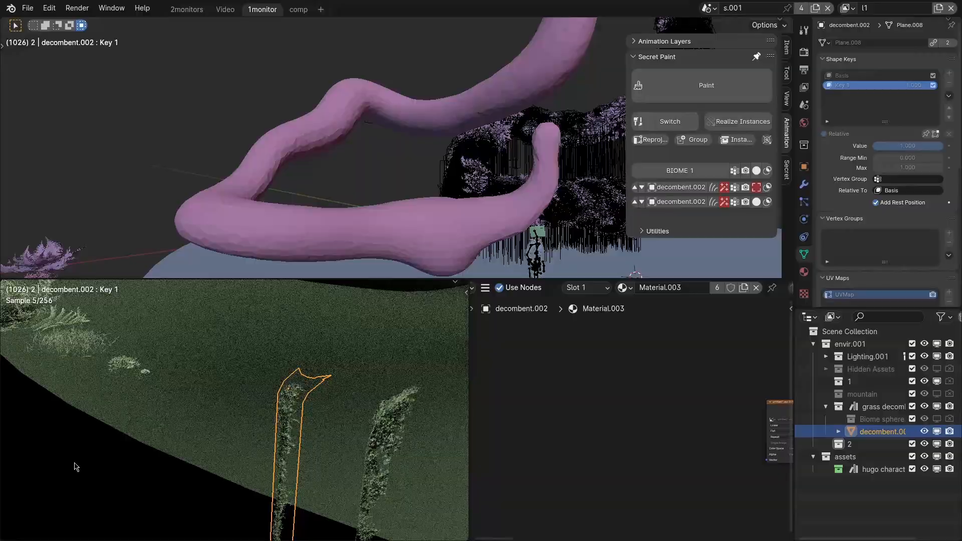
{"action": "middle_click_drag", "start_coordinate": [289, 441], "coordinate": [301, 481]}
{"action": "scroll", "coordinate": [285, 436], "scroll_direction": "up", "scroll_amount": 3}
{"action": "left_click", "coordinate": [285, 435]}
{"action": "scroll", "coordinate": [283, 448], "scroll_direction": "up", "scroll_amount": 4}
{"action": "scroll", "coordinate": [321, 451], "scroll_direction": "down", "scroll_amount": 4}
{"action": "middle_click_drag", "start_coordinate": [441, 446], "coordinate": [218, 388], "text": "shift"}
{"action": "scroll", "coordinate": [347, 430], "scroll_direction": "up", "scroll_amount": 3}
{"action": "left_click", "coordinate": [355, 419]}
{"action": "scroll", "coordinate": [326, 440], "scroll_direction": "up", "scroll_amount": 2}
Create a fern layer on the bare branch Sphere.002 from the fern plant and paint ferns along the branch's lower bend.
{"action": "left_click", "coordinate": [326, 440]}
{"action": "scroll", "coordinate": [327, 440], "scroll_direction": "down", "scroll_amount": 8}
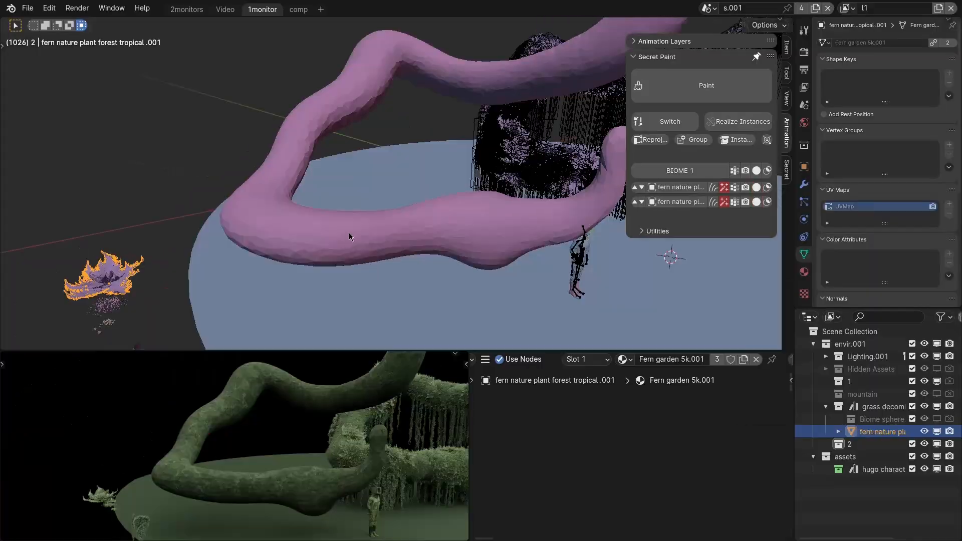
{"action": "middle_click_drag", "start_coordinate": [284, 243], "coordinate": [176, 265]}
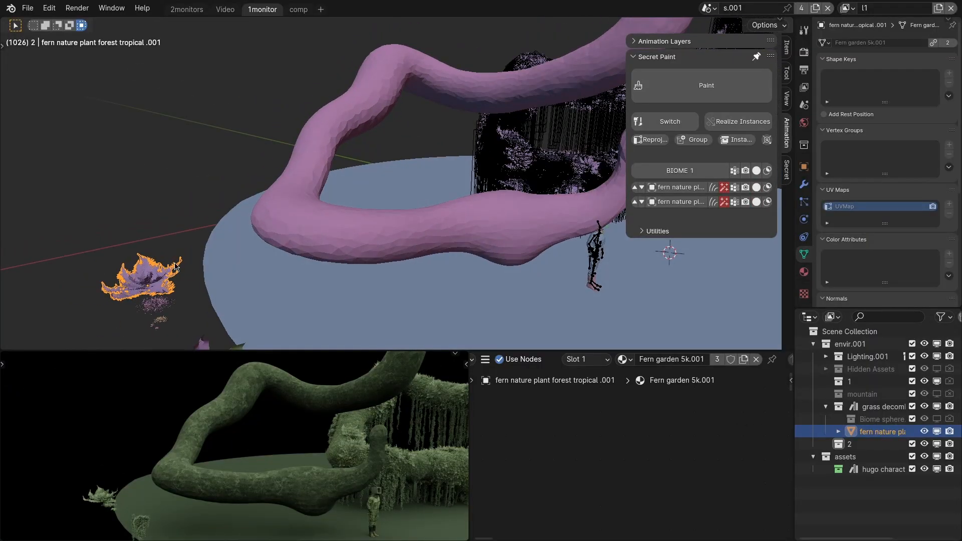
{"action": "left_click", "coordinate": [326, 216], "text": "shift"}
{"action": "key", "text": "q"}
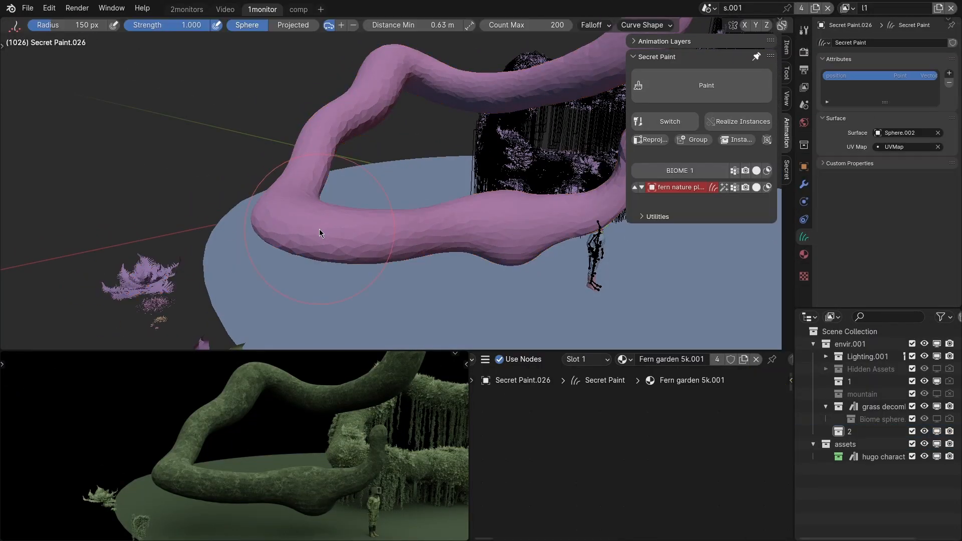
{"action": "left_click_drag", "start_coordinate": [290, 216], "coordinate": [426, 223]}
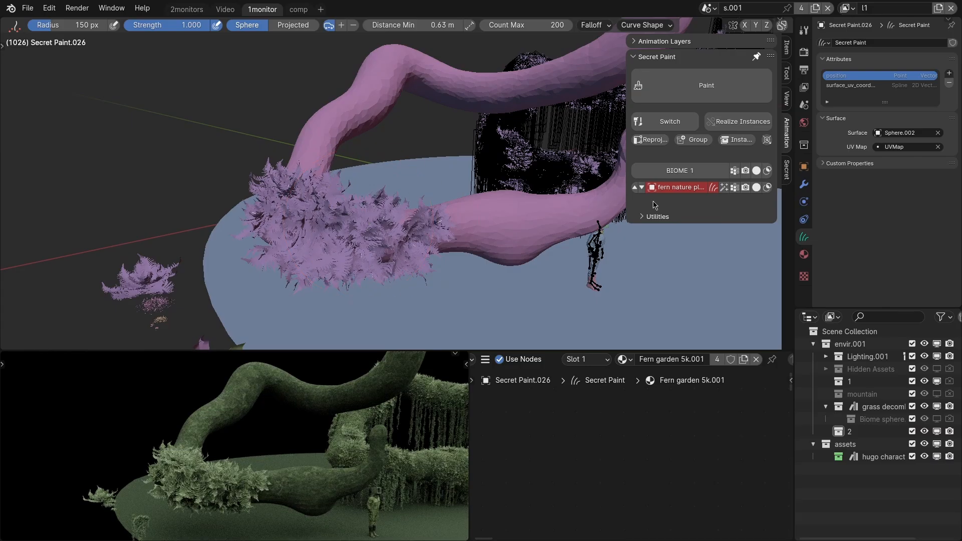
Switch the fern layer to procedural distribution over the whole branch and increase its density.
{"action": "left_click", "coordinate": [724, 188]}
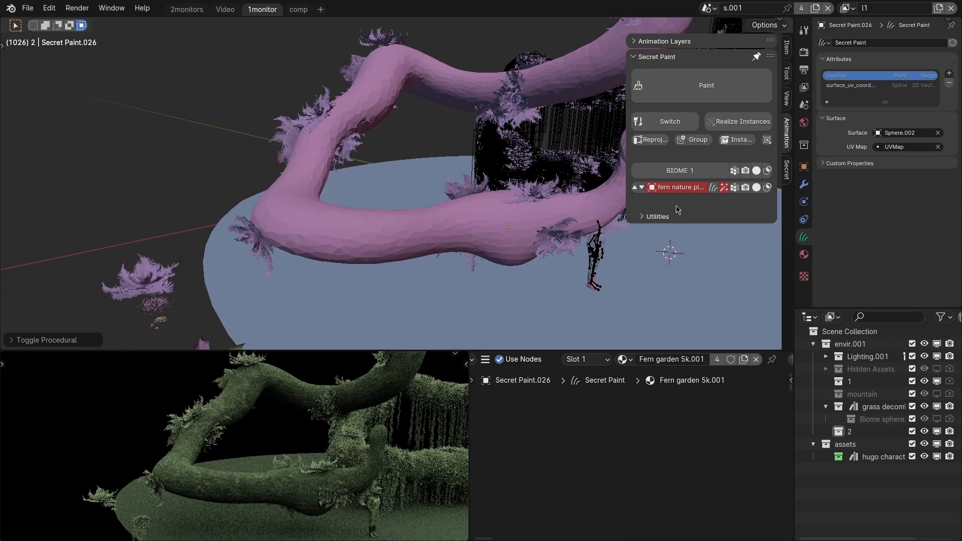
{"action": "middle_click_drag", "start_coordinate": [512, 213], "coordinate": [458, 250], "text": "shift"}
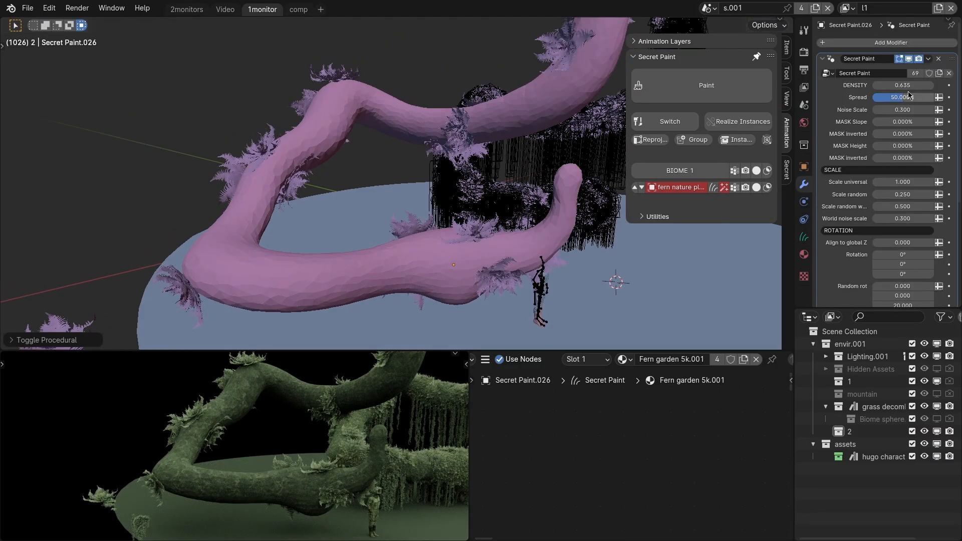
{"action": "left_click_drag", "start_coordinate": [896, 84], "coordinate": [925, 84]}
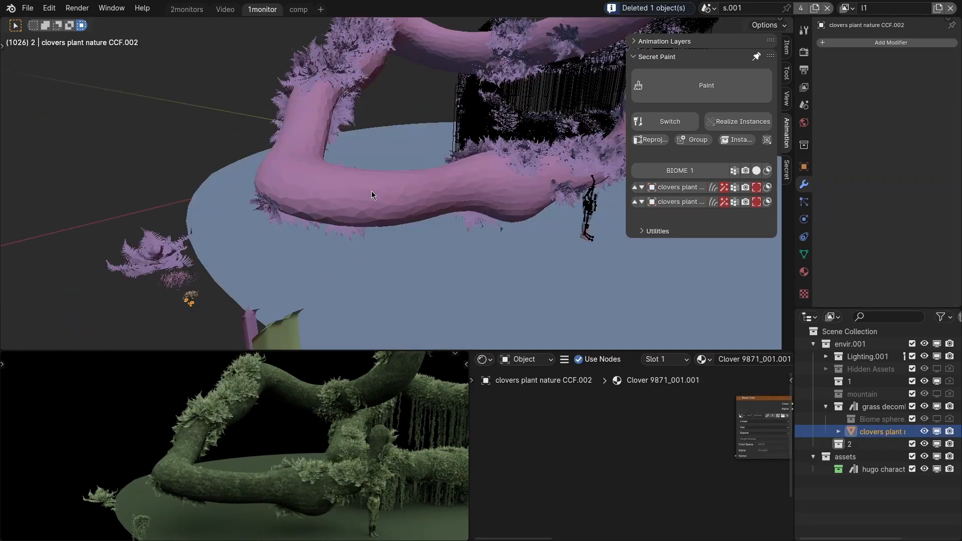
Add a clover layer to the branch, make it procedural and display it as bounds.
{"action": "left_click", "coordinate": [382, 191]}
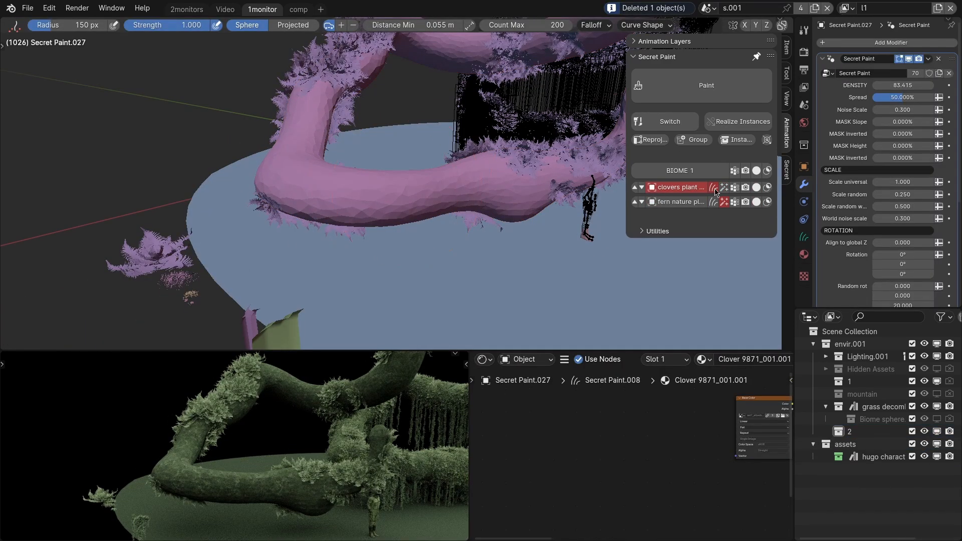
{"action": "left_click", "coordinate": [724, 191]}
{"action": "mouse_move", "coordinate": [443, 190]}
{"action": "middle_mouse_down"}
{"action": "mouse_move", "coordinate": [404, 222]}
{"action": "mouse_move", "coordinate": [374, 205]}
{"action": "middle_mouse_up"}
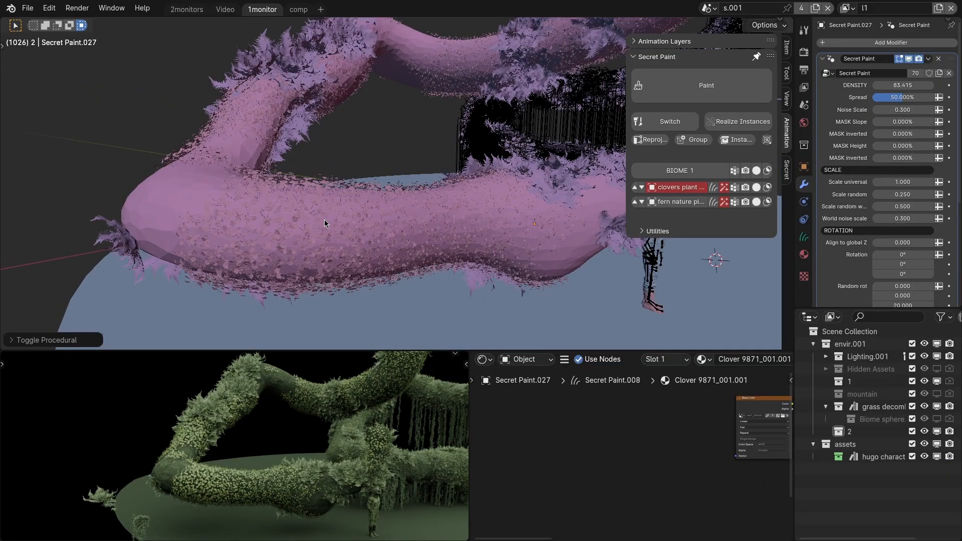
{"action": "middle_click_drag", "start_coordinate": [327, 224], "coordinate": [335, 237]}
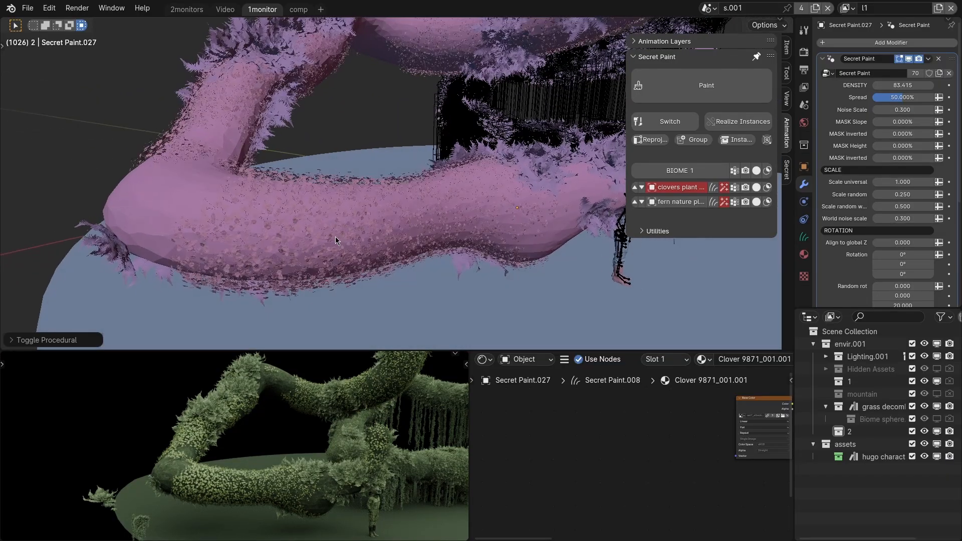
{"action": "left_click", "coordinate": [757, 188]}
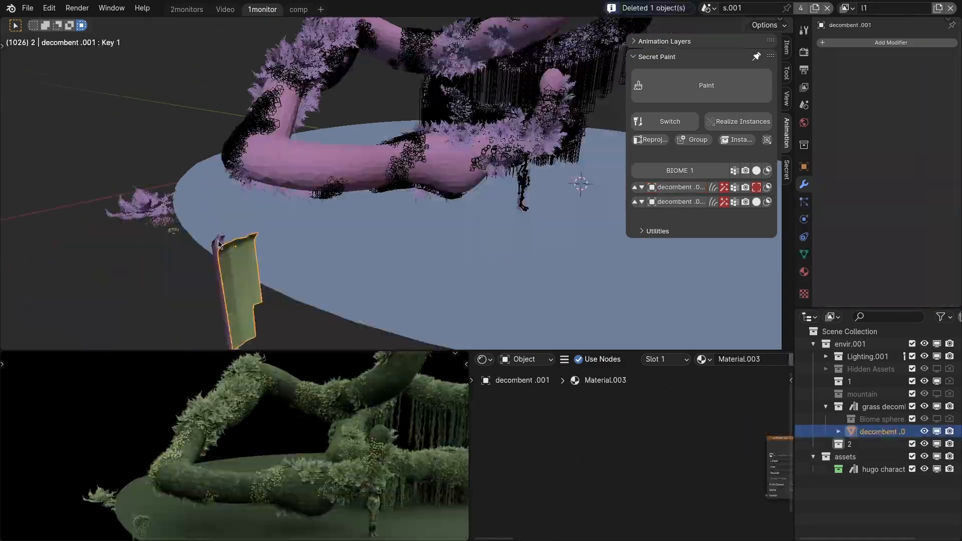
Add a layer of the narrow decombent.002 vine to the branch and make it procedural.
{"action": "left_click", "coordinate": [221, 250]}
{"action": "left_click", "coordinate": [329, 166], "text": "shift"}
{"action": "key", "text": "q"}
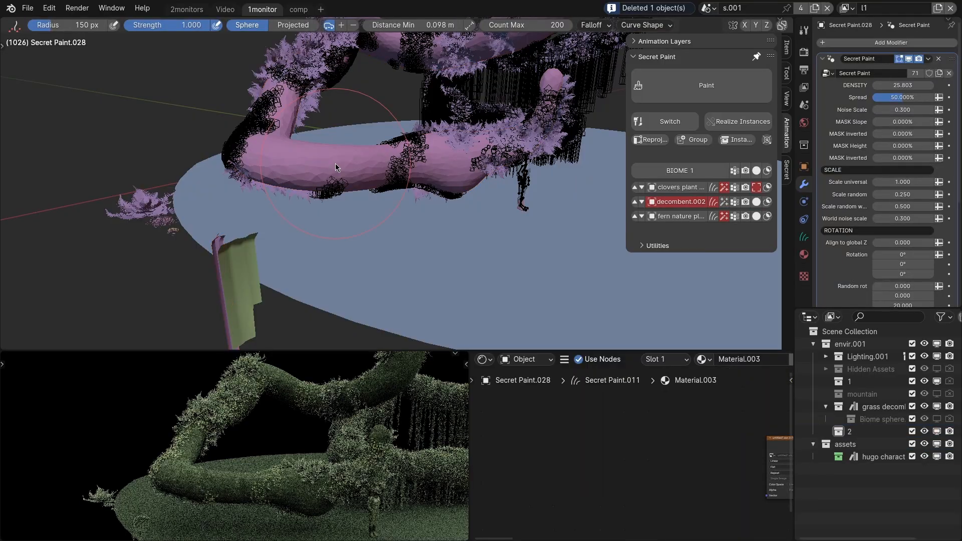
{"action": "scroll", "coordinate": [335, 163], "scroll_direction": "up", "scroll_amount": 1}
{"action": "left_click", "coordinate": [723, 204]}
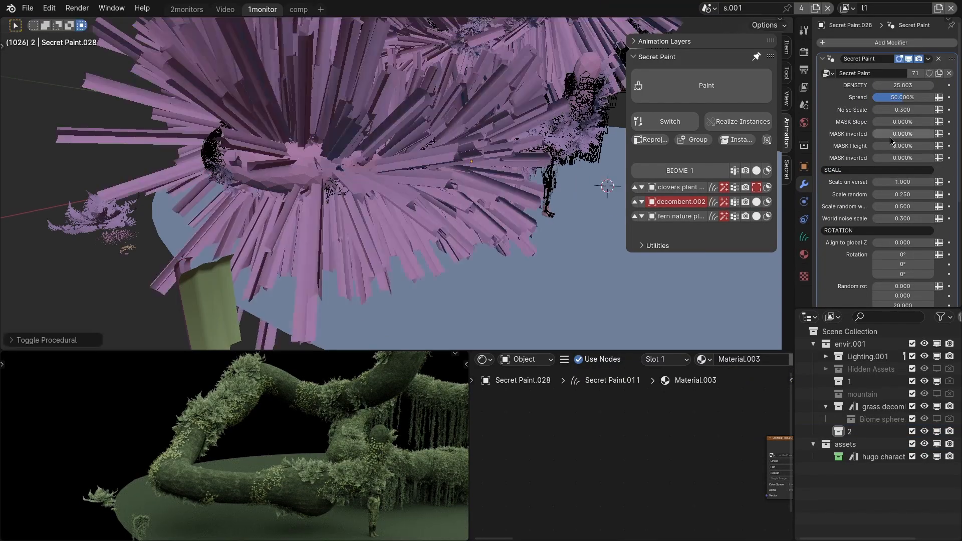
Restrict the decombent.002 vines with MASK Slope 0.781 and set Align to global Z to 1.000 so they hang straight down.
{"action": "left_click_drag", "start_coordinate": [895, 123], "coordinate": [944, 123]}
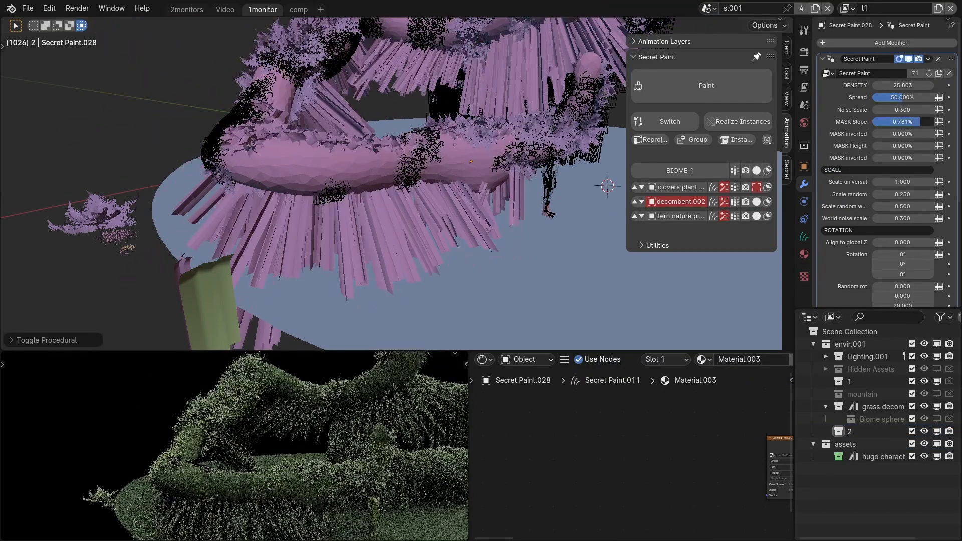
{"action": "middle_click_drag", "start_coordinate": [461, 120], "coordinate": [453, 138]}
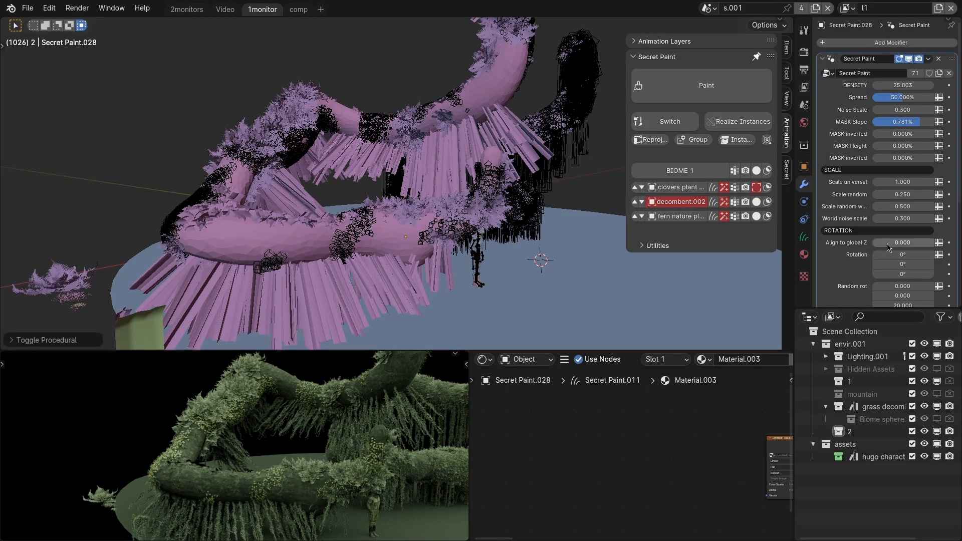
{"action": "left_click_drag", "start_coordinate": [886, 243], "coordinate": [933, 245]}
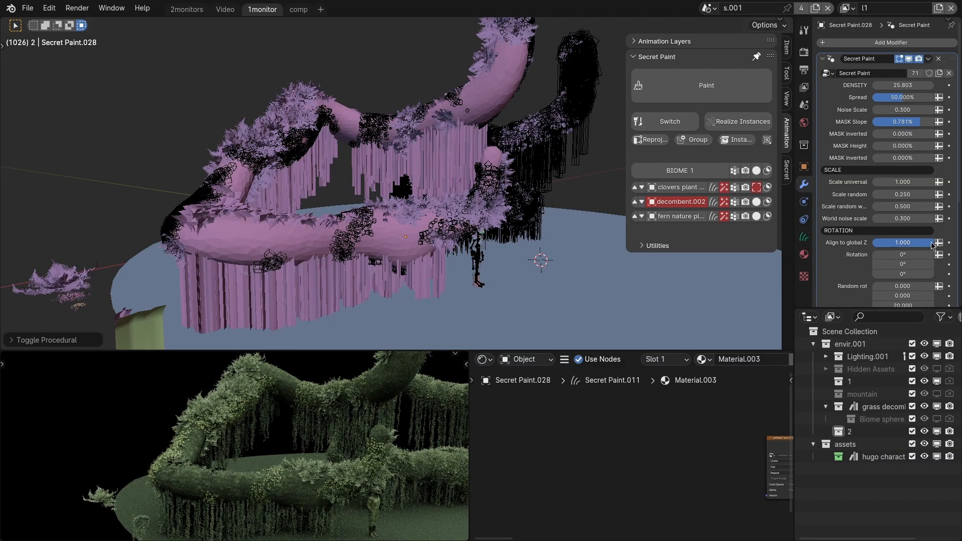
Add the wide decombent .001 vine to the branch as a new layer that reuses the hanging decombent.002 layer's settings.
{"action": "middle_click_drag", "start_coordinate": [250, 321], "coordinate": [286, 326]}
{"action": "middle_click_drag", "start_coordinate": [286, 346], "coordinate": [297, 304], "text": "shift"}
{"action": "left_click", "coordinate": [302, 292]}
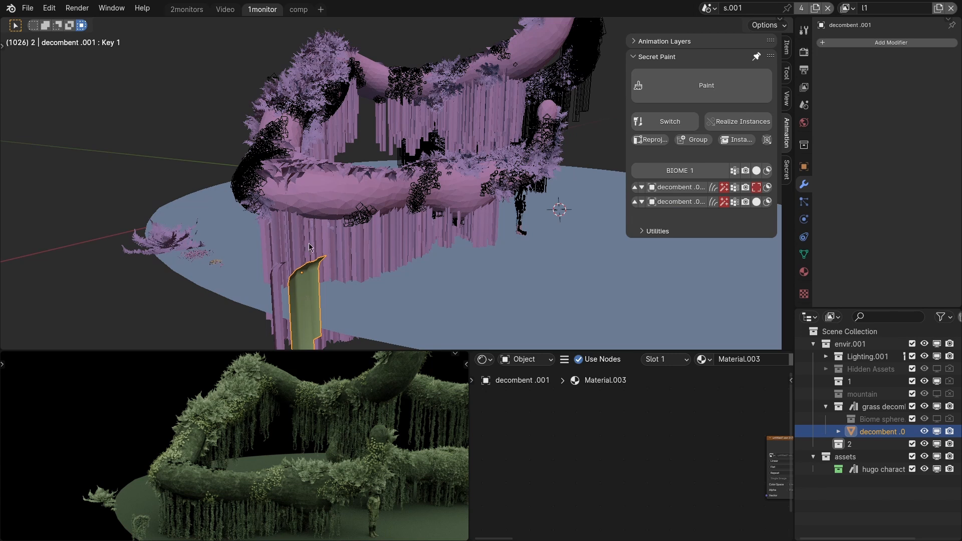
{"action": "left_click", "coordinate": [328, 204]}
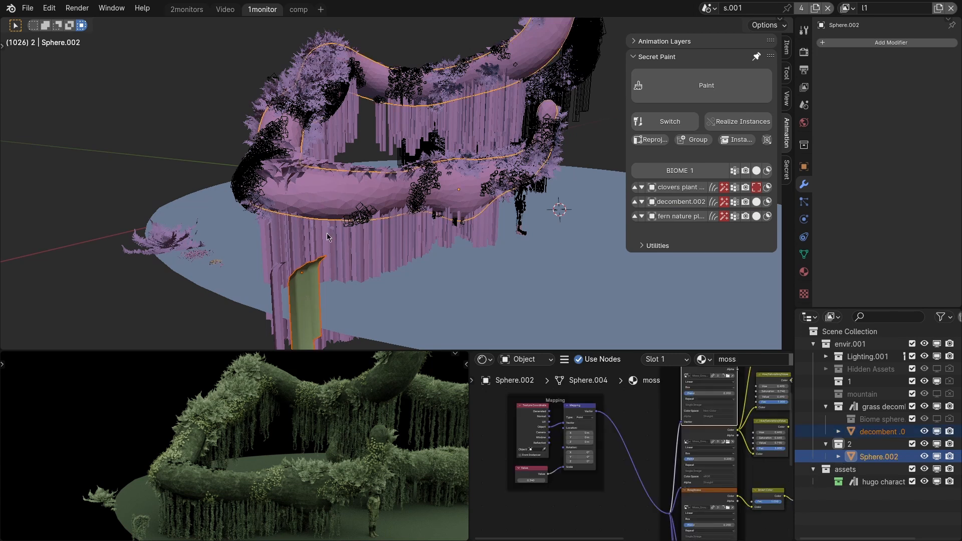
{"action": "left_click", "coordinate": [380, 199], "text": "shift"}
{"action": "left_click", "coordinate": [381, 241]}
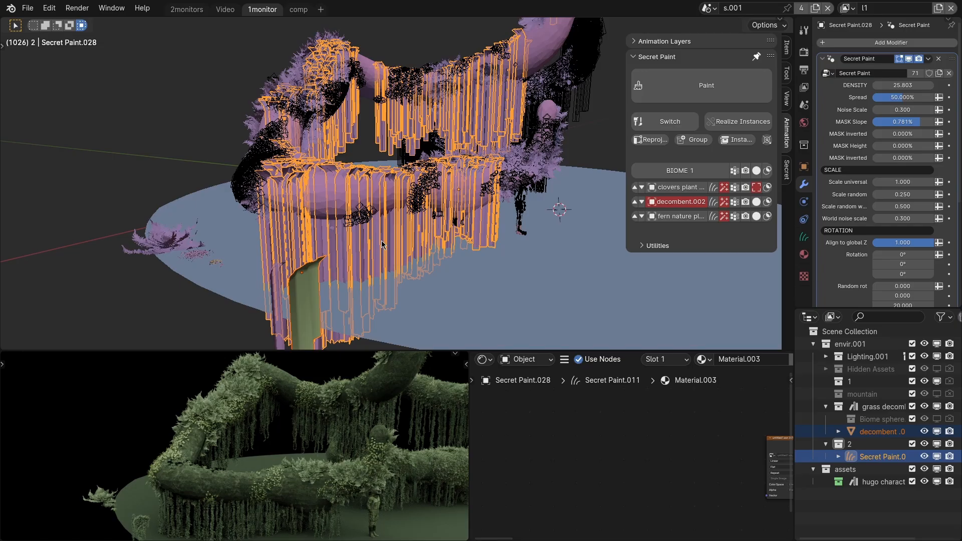
{"action": "key", "text": "q"}
{"action": "scroll", "coordinate": [459, 164], "scroll_direction": "up", "scroll_amount": 2}
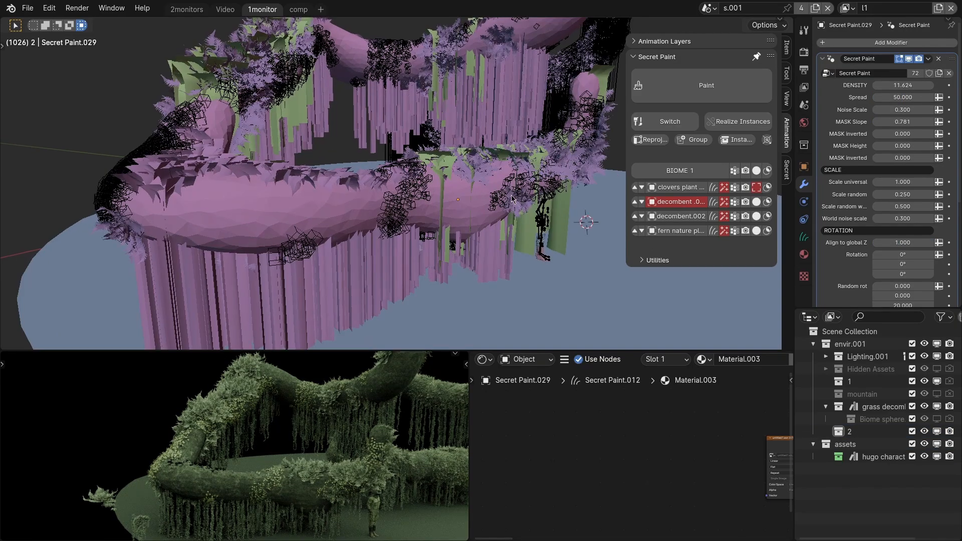
{"action": "scroll", "coordinate": [512, 199], "scroll_direction": "down", "scroll_amount": 2}
{"action": "left_click", "coordinate": [537, 228]}
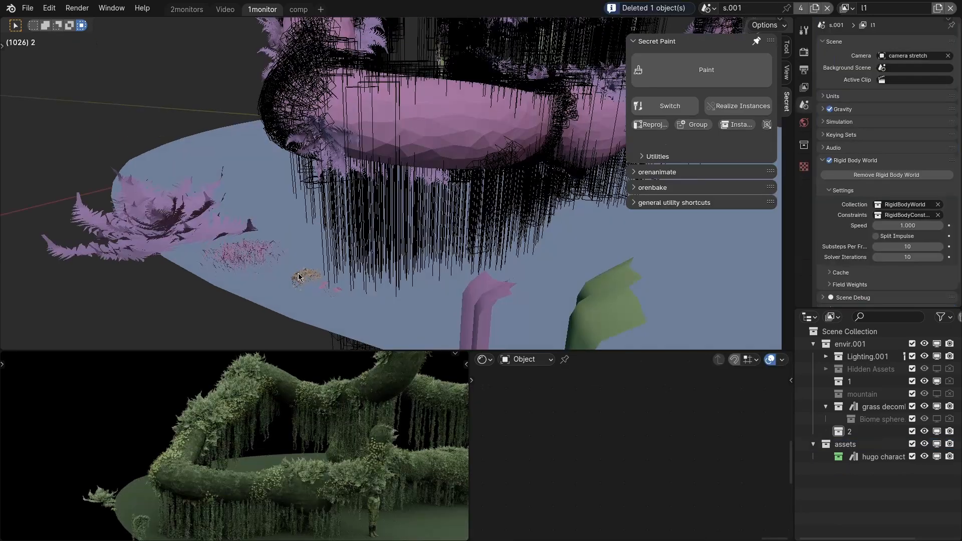
Add a layer of the small grass moss clump to the branch and make it procedural.
{"action": "left_click", "coordinate": [305, 274]}
{"action": "left_click", "coordinate": [464, 116], "text": "shift"}
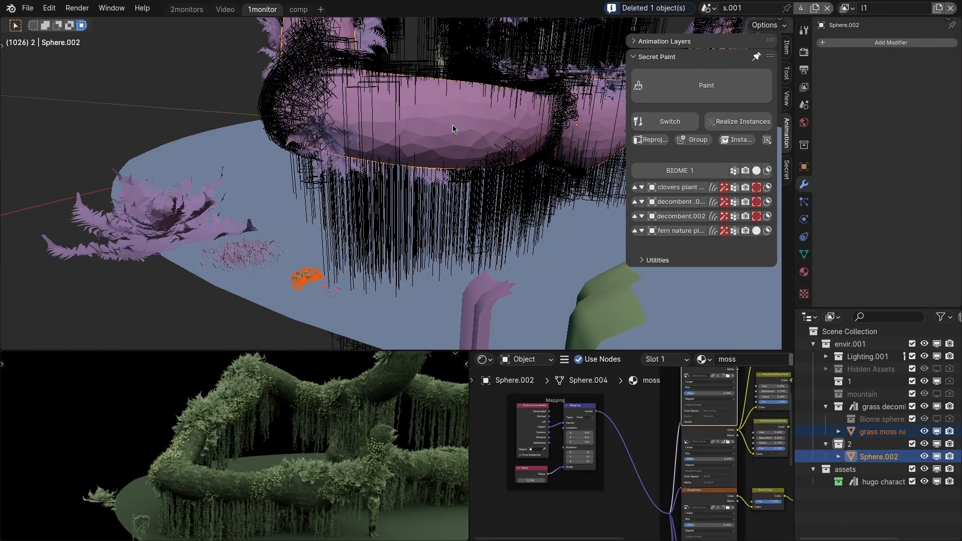
{"action": "key", "text": "q"}
{"action": "left_click", "coordinate": [724, 247]}
{"action": "mouse_move", "coordinate": [438, 122]}
{"action": "middle_mouse_down", "text": "shift"}
{"action": "mouse_move", "coordinate": [422, 177]}
{"action": "mouse_move", "coordinate": [422, 166]}
{"action": "middle_mouse_up", "text": "shift"}
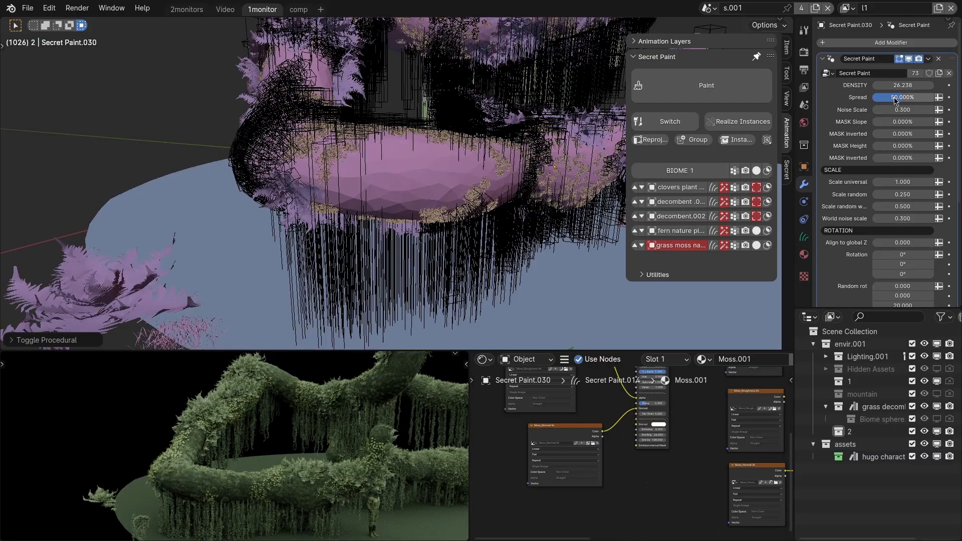
Set the grass moss layer's Spread to 100% and its density to 89.028 to cover the branch fully.
{"action": "left_click_drag", "start_coordinate": [894, 101], "coordinate": [932, 101]}
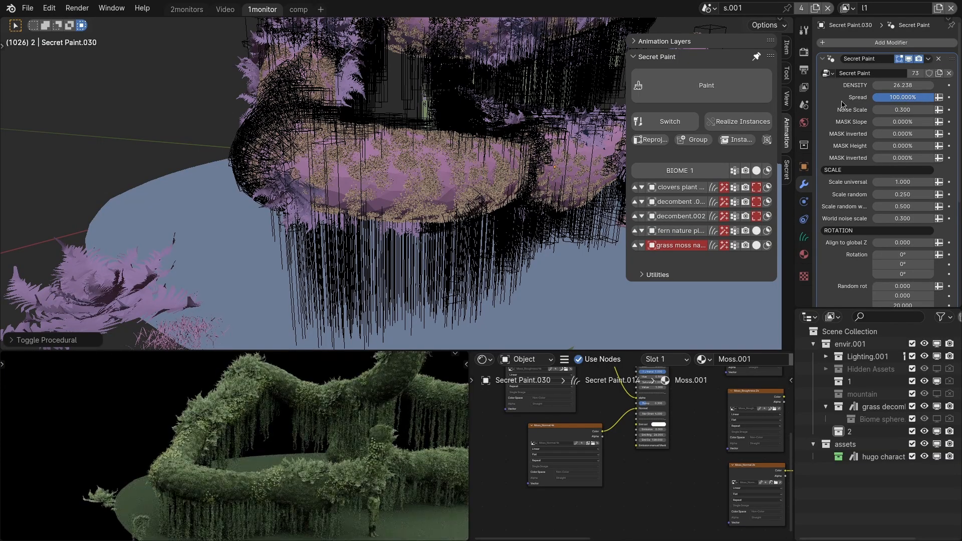
{"action": "left_click_drag", "start_coordinate": [901, 84], "coordinate": [948, 84]}
{"action": "scroll", "coordinate": [391, 175], "scroll_direction": "up", "scroll_amount": 4}
{"action": "middle_click_drag", "start_coordinate": [369, 173], "coordinate": [401, 177]}
{"action": "scroll", "coordinate": [401, 177], "scroll_direction": "down", "scroll_amount": 2}
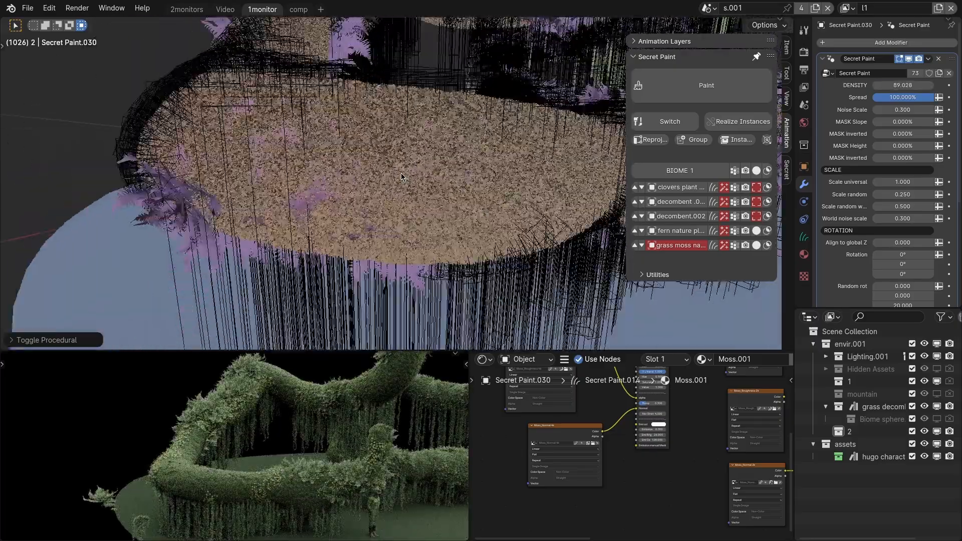
Display the fern and grass moss layers as bounds.
{"action": "scroll", "coordinate": [401, 177], "scroll_direction": "down", "scroll_amount": 3}
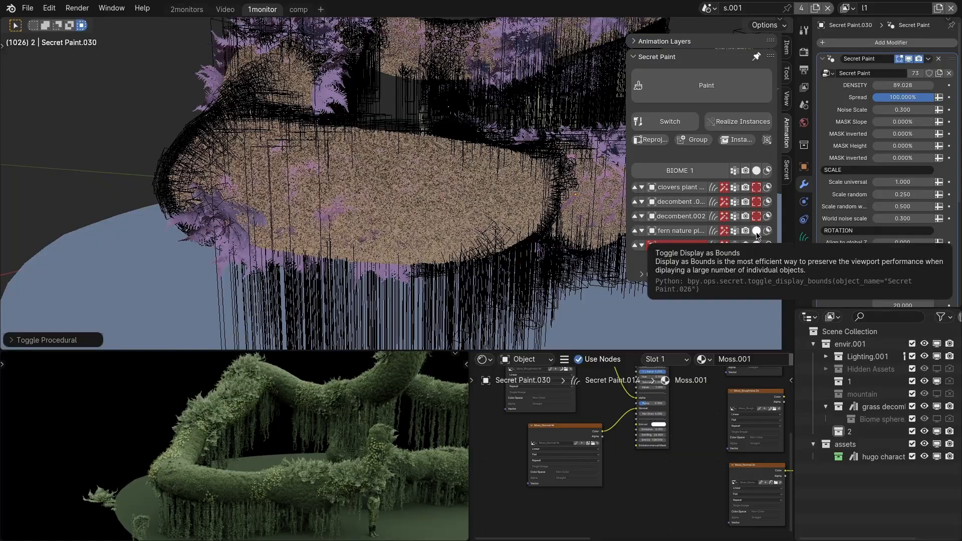
{"action": "left_click", "coordinate": [756, 231]}
{"action": "left_click", "coordinate": [756, 245]}
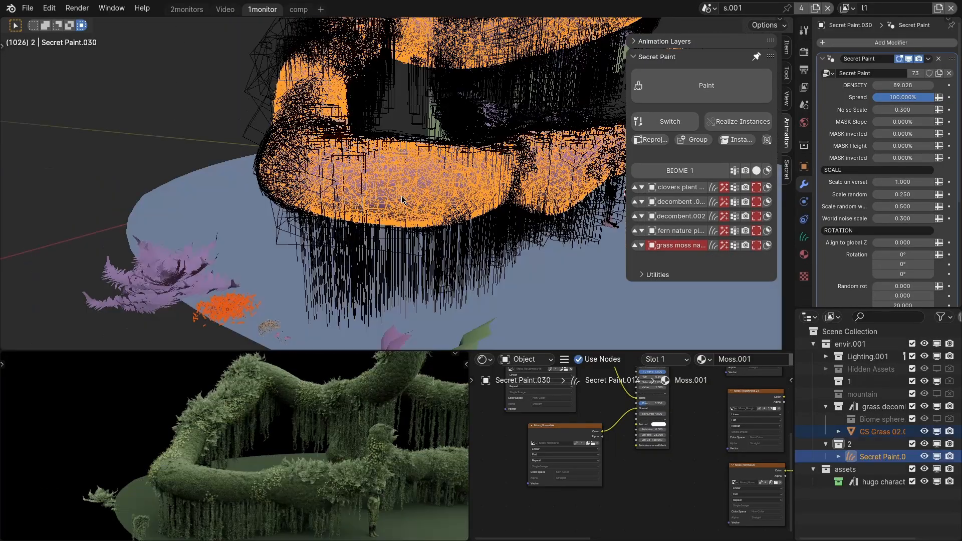
Add the GS Grass 02 clump to the branch as a new layer that reuses the grass moss layer's settings.
{"action": "scroll", "coordinate": [229, 319], "scroll_direction": "up", "scroll_amount": 3}
{"action": "scroll", "coordinate": [229, 318], "scroll_direction": "down", "scroll_amount": 5}
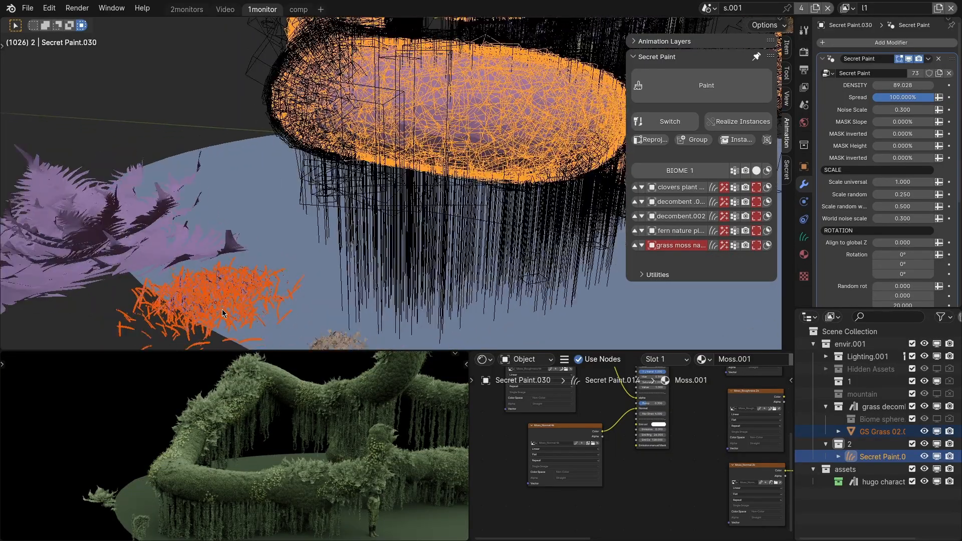
{"action": "scroll", "coordinate": [394, 183], "scroll_direction": "up", "scroll_amount": 3}
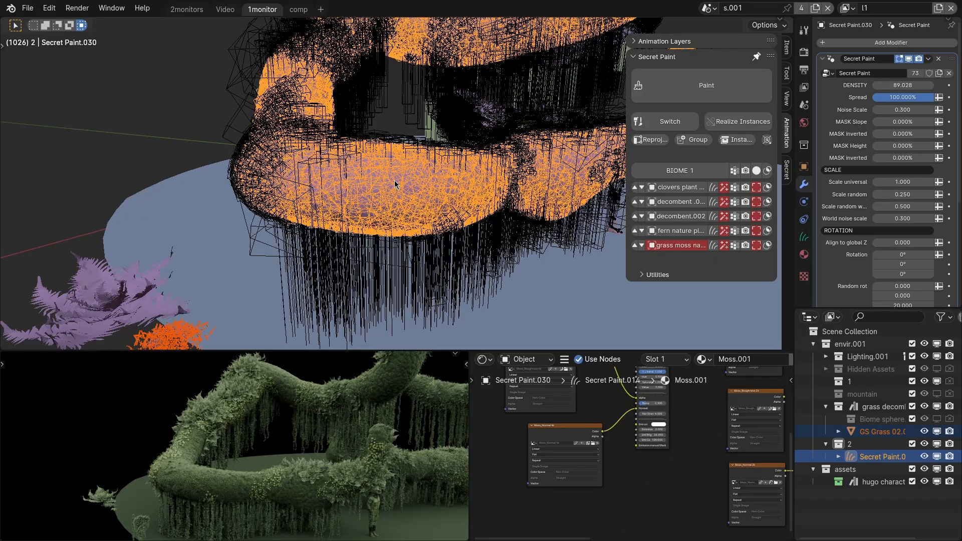
{"action": "mouse_move", "coordinate": [395, 184]}
{"action": "middle_mouse_down"}
{"action": "mouse_move", "coordinate": [376, 185]}
{"action": "mouse_move", "coordinate": [388, 183]}
{"action": "middle_mouse_up"}
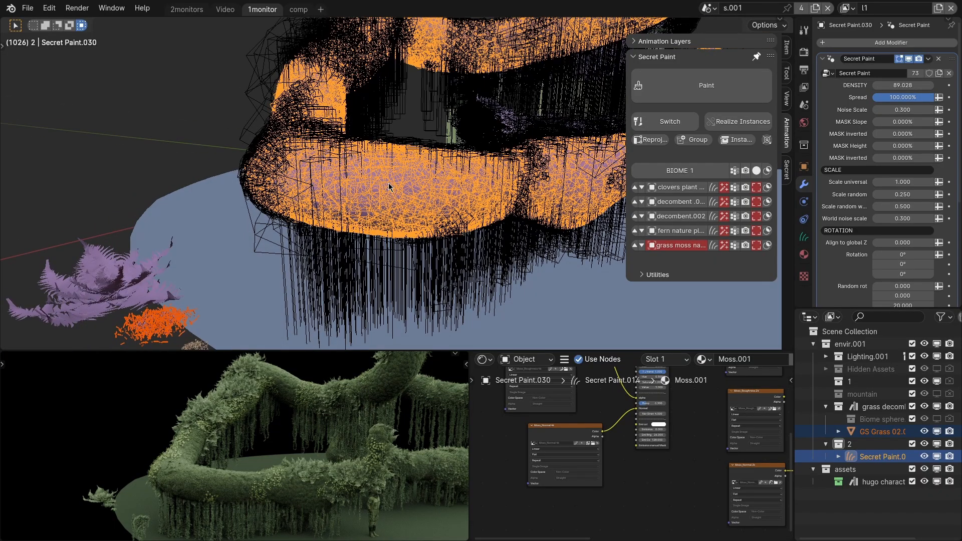
{"action": "key", "text": "q"}
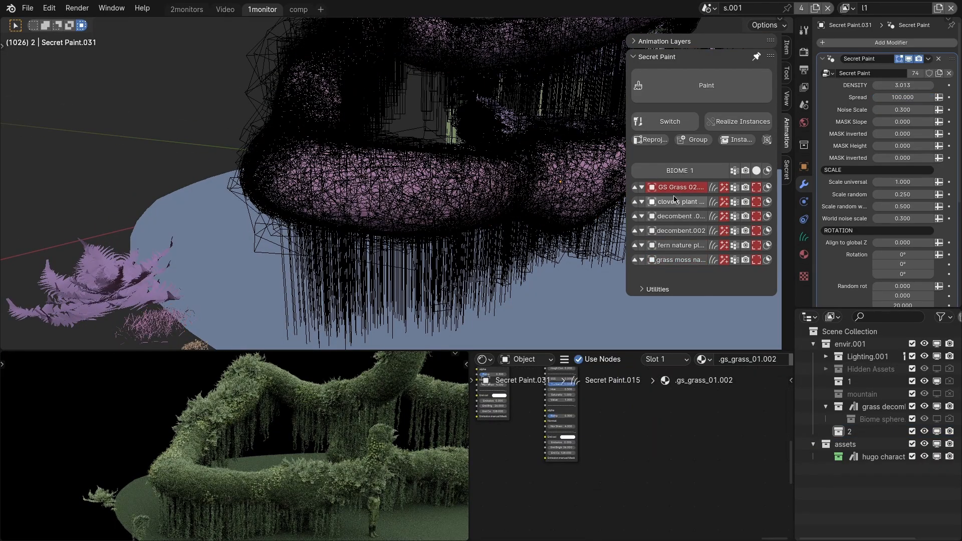
Select the GS Grass 02 layer on the branch and set its Spread to 50.
{"action": "left_click", "coordinate": [678, 187]}
{"action": "scroll", "coordinate": [417, 207], "scroll_direction": "up", "scroll_amount": 1}
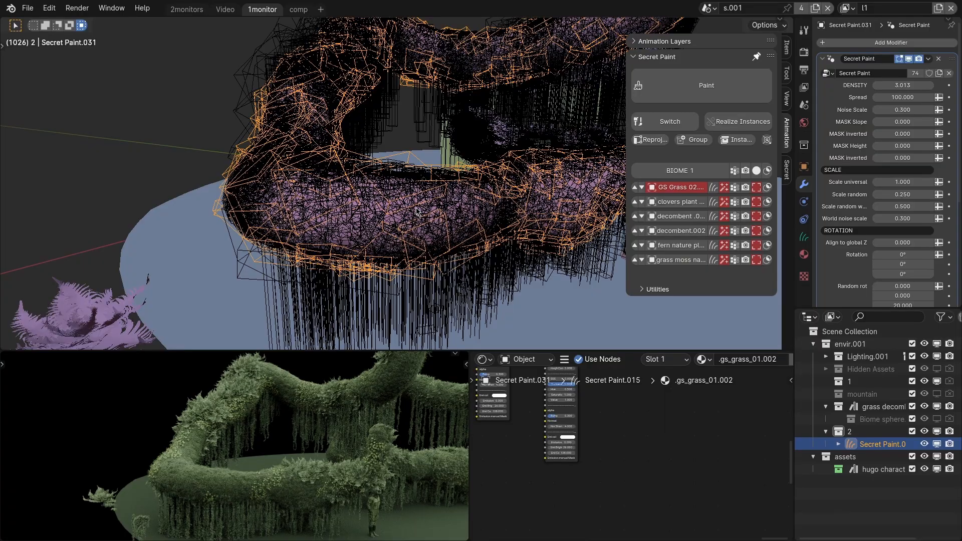
{"action": "scroll", "coordinate": [417, 210], "scroll_direction": "up", "scroll_amount": 2}
{"action": "left_click", "coordinate": [900, 97]}
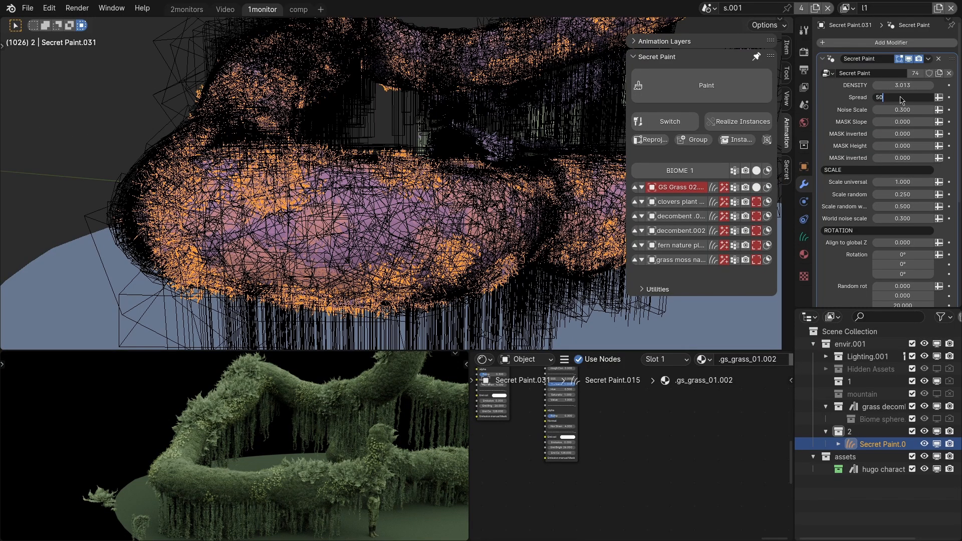
{"action": "type", "text": "50"}
{"action": "key", "text": "Return"}
{"action": "scroll", "coordinate": [405, 233], "scroll_direction": "down", "scroll_amount": 2}
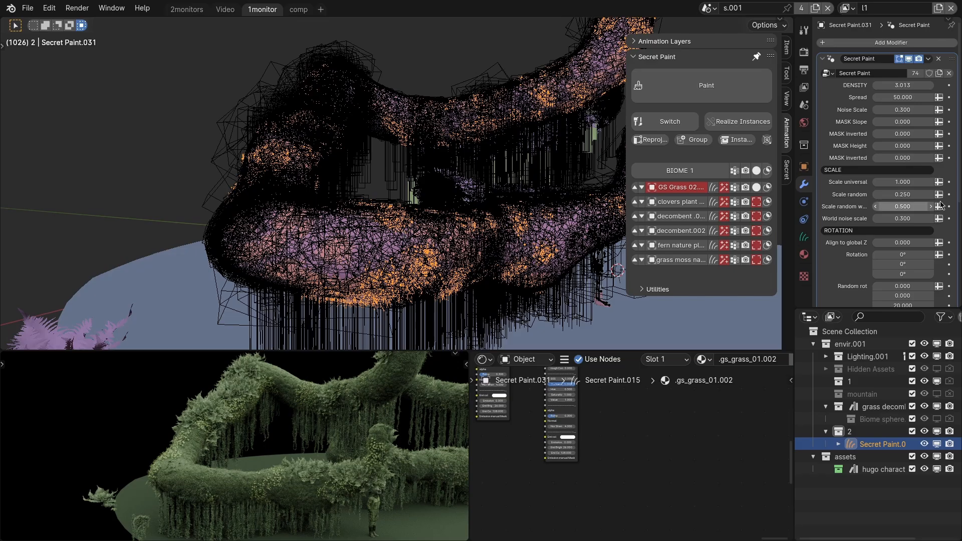
Set the GS Grass 02 layer's universal scale to 1.320 and its density to 7.033.
{"action": "left_click_drag", "start_coordinate": [906, 182], "coordinate": [922, 182]}
{"action": "left_click_drag", "start_coordinate": [901, 85], "coordinate": [932, 85]}
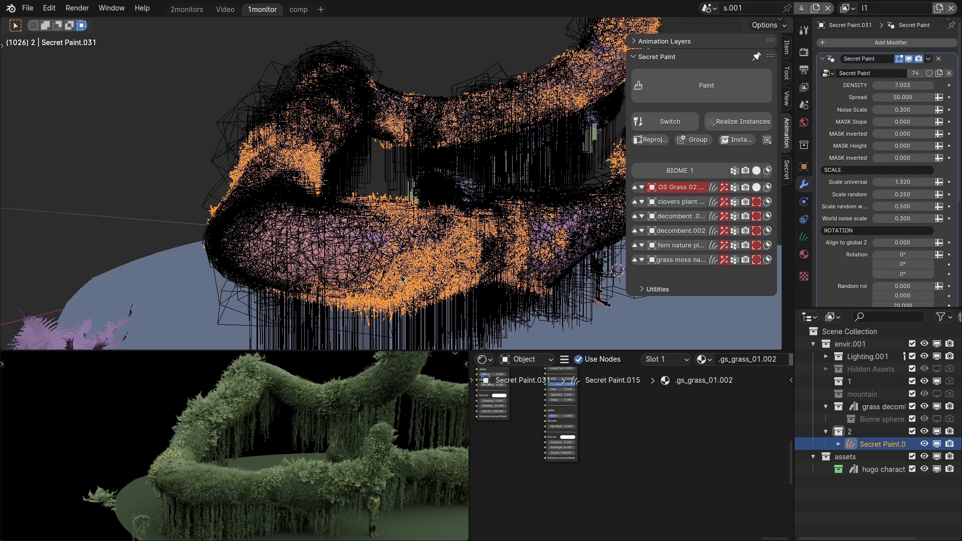
{"action": "middle_click_drag", "start_coordinate": [402, 279], "coordinate": [311, 280]}
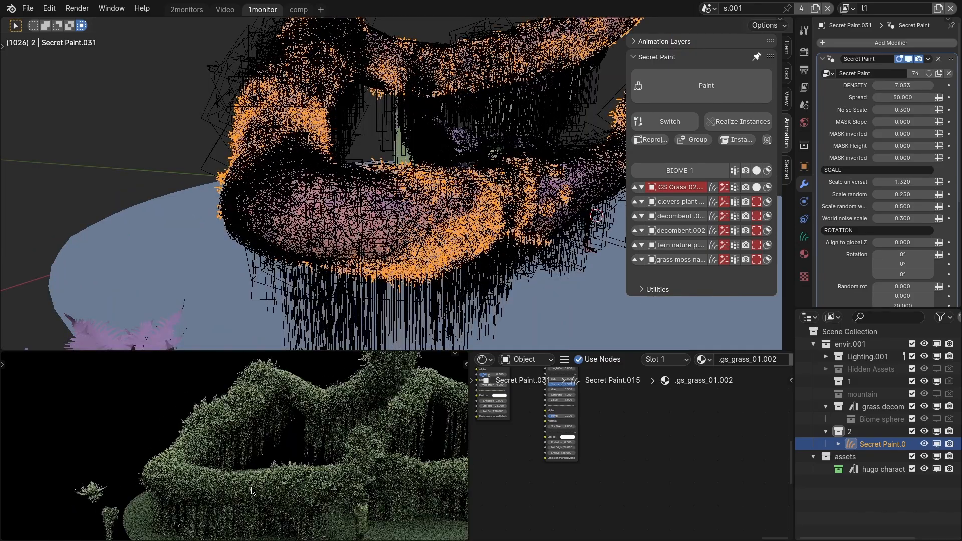
{"action": "middle_click_drag", "start_coordinate": [258, 472], "coordinate": [247, 487], "text": "shift"}
{"action": "scroll", "coordinate": [426, 221], "scroll_direction": "down", "scroll_amount": 4}
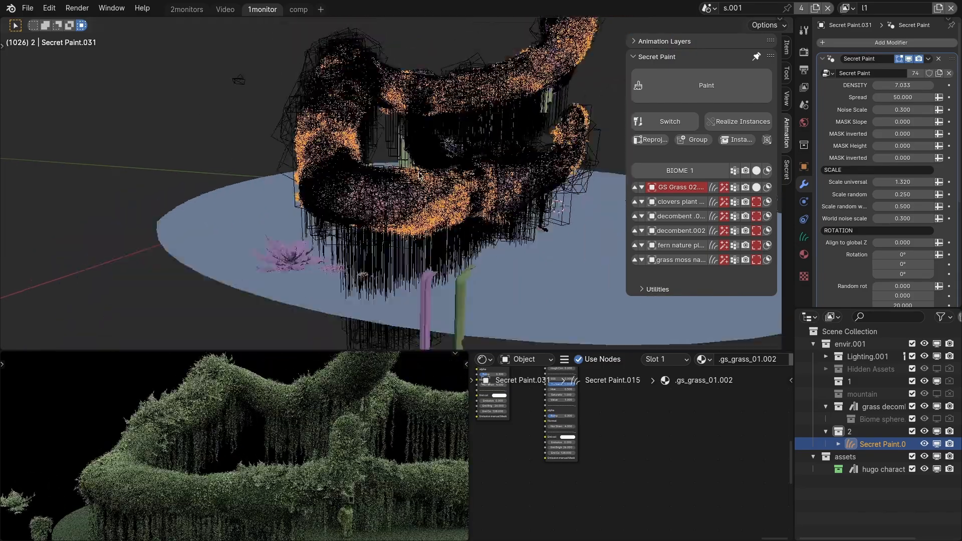
Reshape the branch in Sculpt Mode by pulling it with the Snake Hook brush at a 272 px radius.
{"action": "middle_click_drag", "start_coordinate": [426, 220], "coordinate": [379, 248]}
{"action": "key", "text": "bracketleft"}
{"action": "key", "text": "ctrl+Tab"}
{"action": "middle_click_drag", "start_coordinate": [391, 208], "coordinate": [224, 191]}
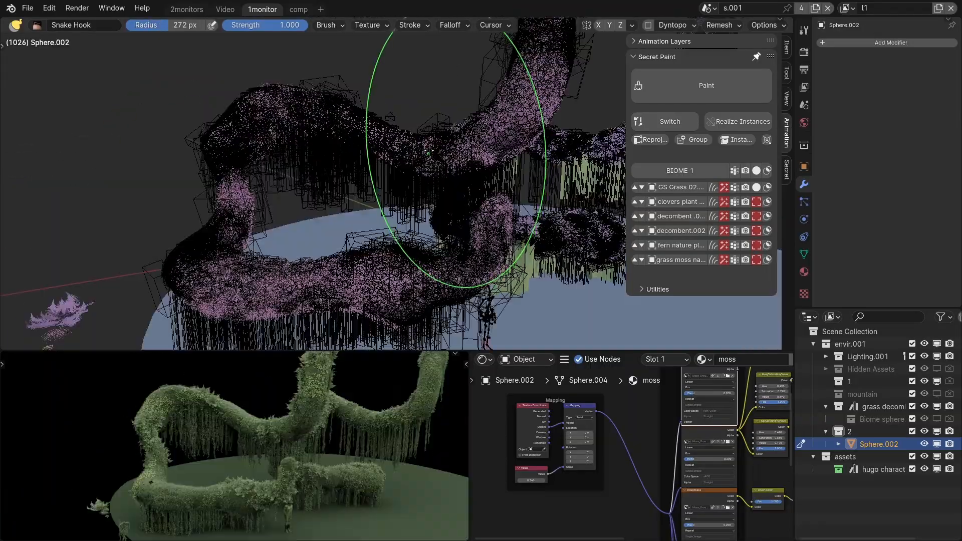
{"action": "middle_click_drag", "start_coordinate": [429, 154], "coordinate": [441, 154]}
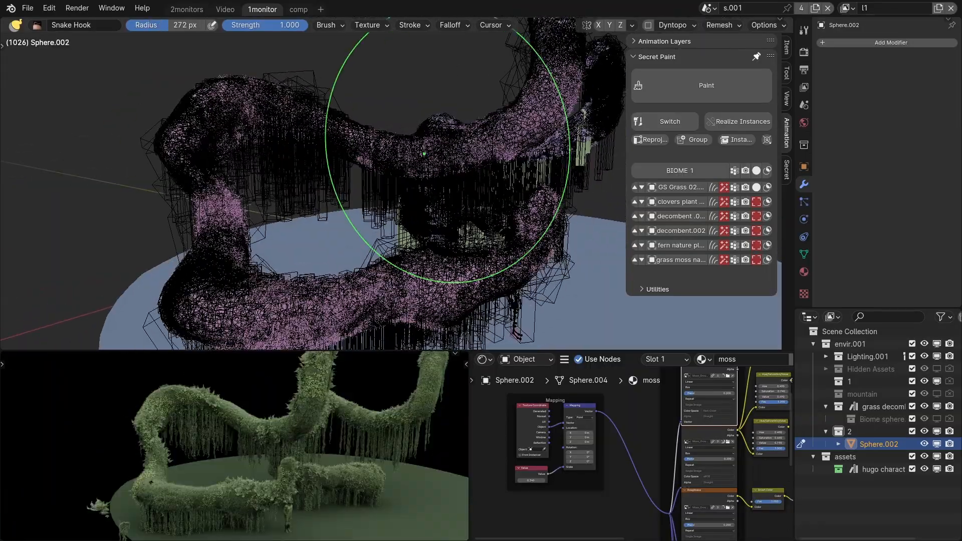
{"action": "left_click_drag", "start_coordinate": [402, 154], "coordinate": [377, 183]}
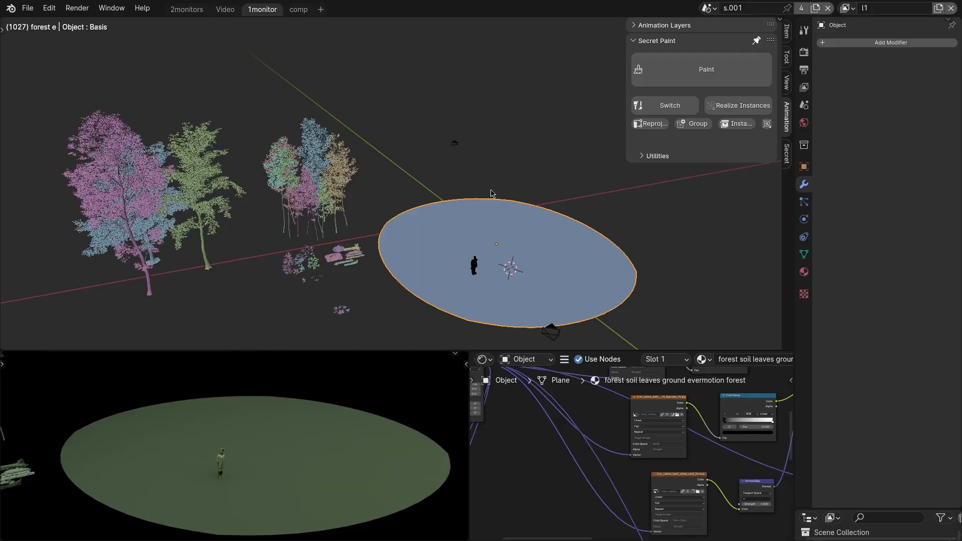
Select the large evermotion trees together with the ground disc and add them to it as a new collection-based Secret Paint layer.
{"action": "middle_click_drag", "start_coordinate": [358, 244], "coordinate": [340, 260]}
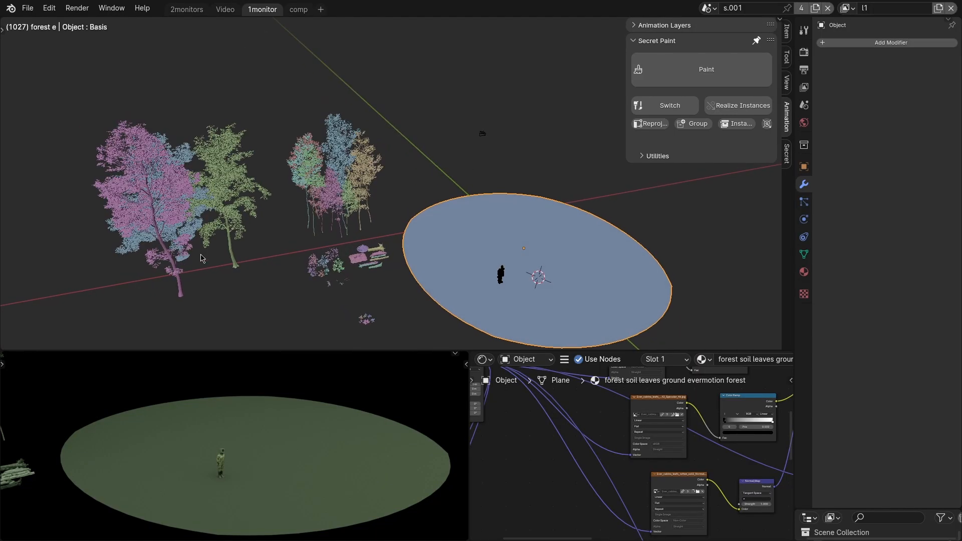
{"action": "left_click", "coordinate": [221, 189]}
{"action": "middle_click_drag", "start_coordinate": [220, 220], "coordinate": [217, 233]}
{"action": "left_click_drag", "start_coordinate": [164, 234], "coordinate": [237, 298]}
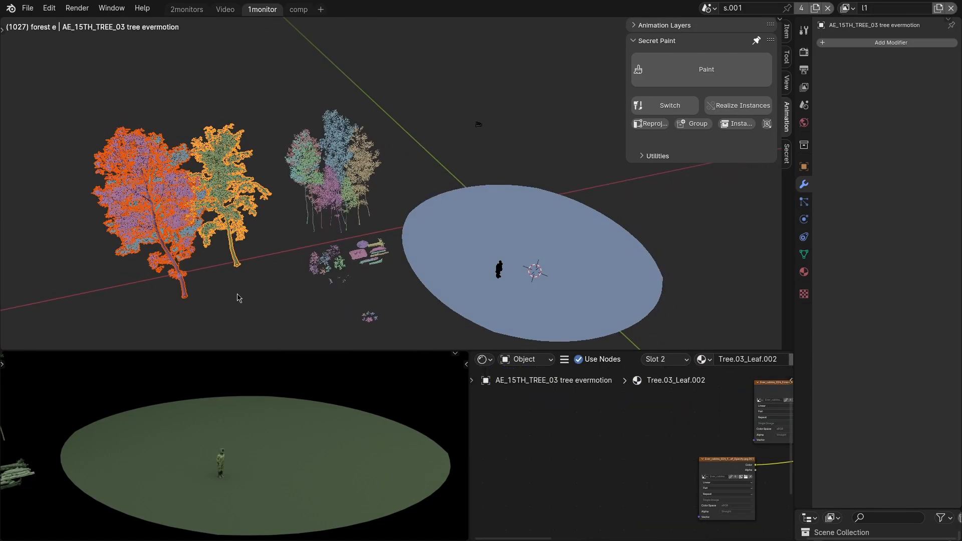
{"action": "scroll", "coordinate": [211, 257], "scroll_direction": "up", "scroll_amount": 8}
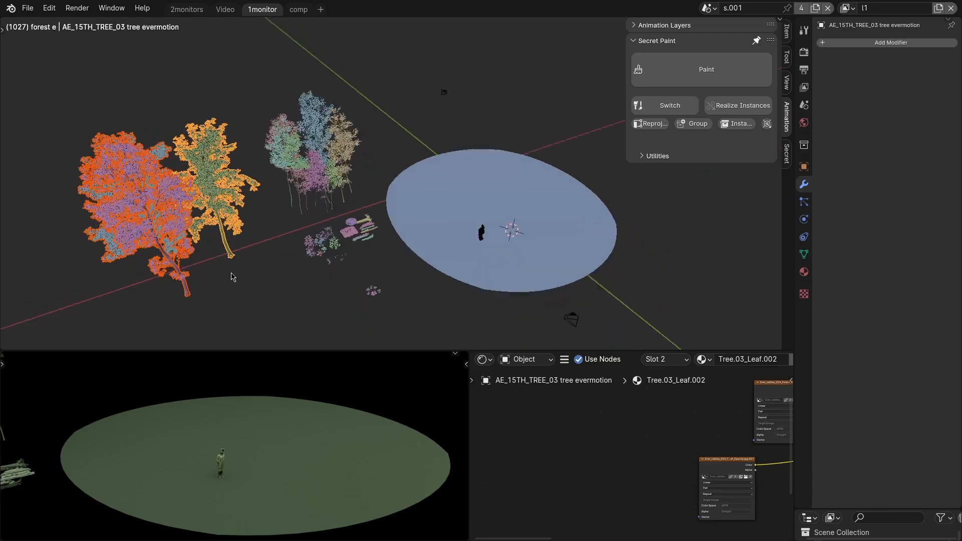
{"action": "mouse_move", "coordinate": [316, 242]}
{"action": "middle_mouse_down"}
{"action": "mouse_move", "coordinate": [336, 226]}
{"action": "mouse_move", "coordinate": [292, 267]}
{"action": "middle_mouse_up"}
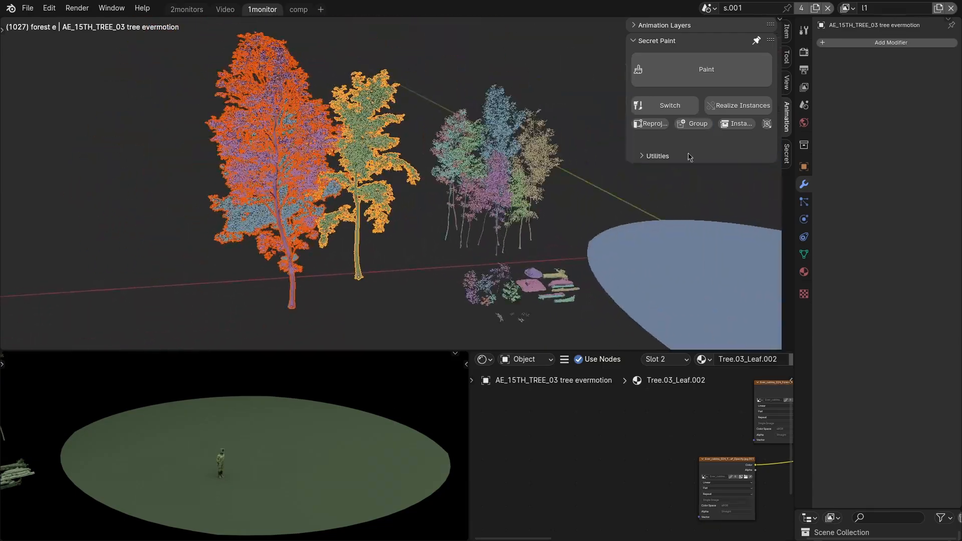
{"action": "scroll", "coordinate": [667, 183], "scroll_direction": "down", "scroll_amount": 4}
{"action": "left_click", "coordinate": [437, 226]}
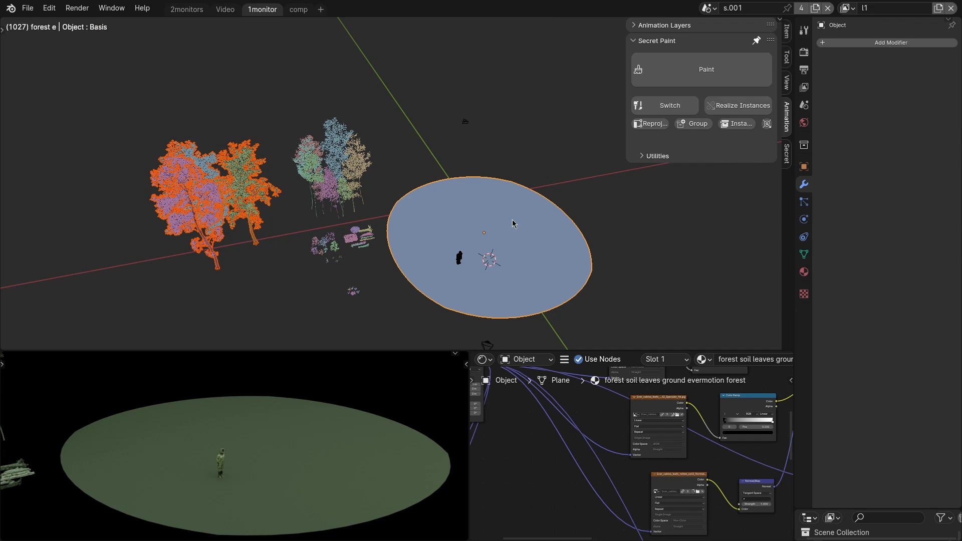
{"action": "key", "text": "q"}
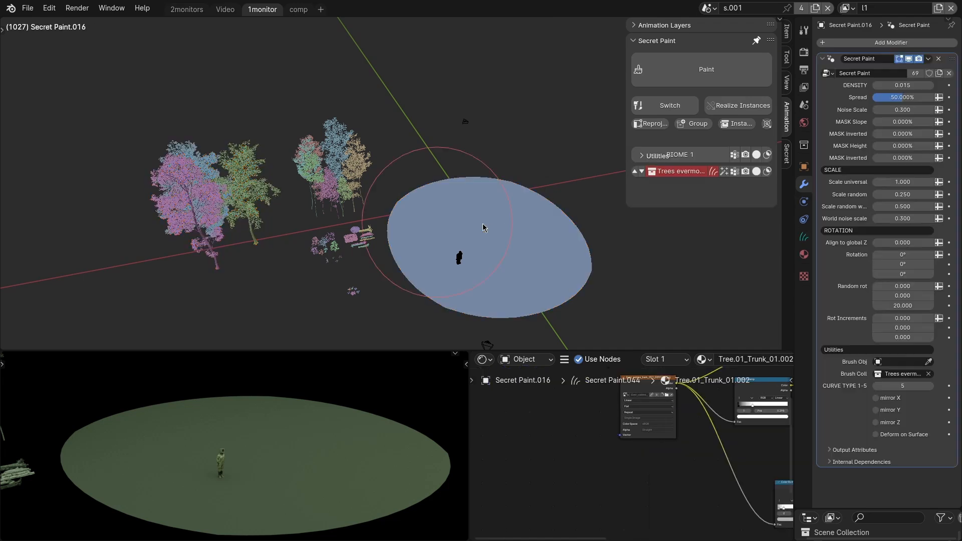
Make the large trees layer procedural and raise its density to 0.029.
{"action": "scroll", "coordinate": [482, 228], "scroll_direction": "up", "scroll_amount": 1}
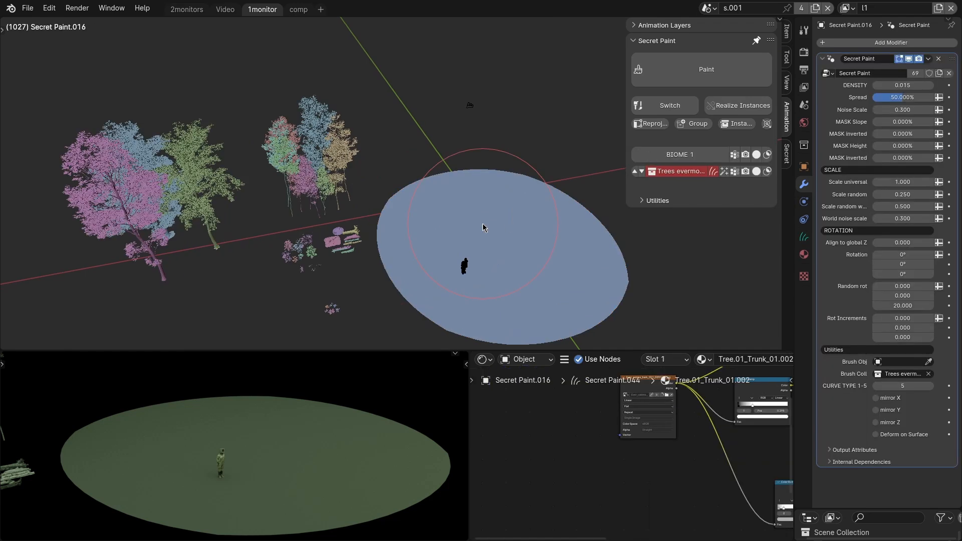
{"action": "left_click", "coordinate": [724, 173]}
{"action": "middle_click_drag", "start_coordinate": [455, 258], "coordinate": [623, 190]}
{"action": "left_click_drag", "start_coordinate": [903, 85], "coordinate": [922, 85]}
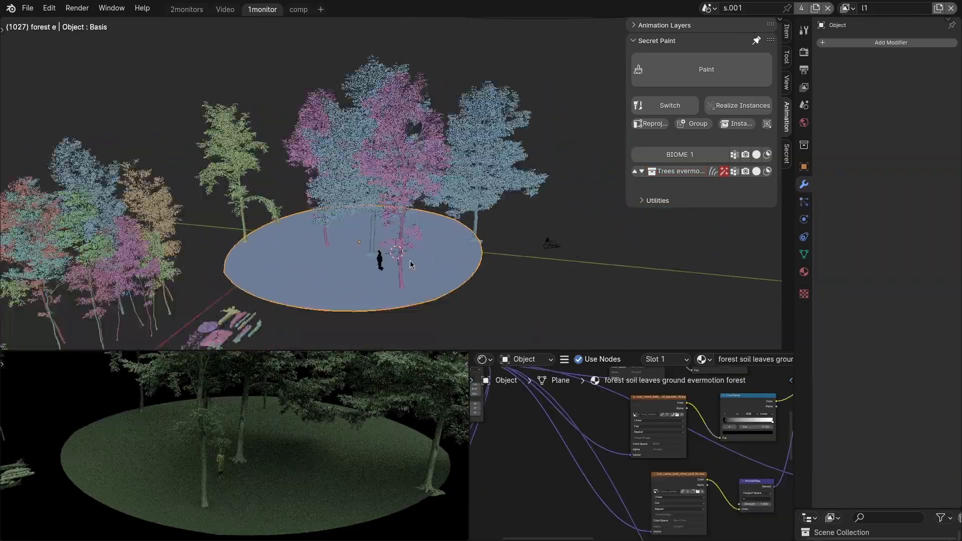
Enlarge the ground disc's mesh in Edit Mode and shift the disc along the X axis.
{"action": "left_click", "coordinate": [458, 256]}
{"action": "key", "text": "s"}
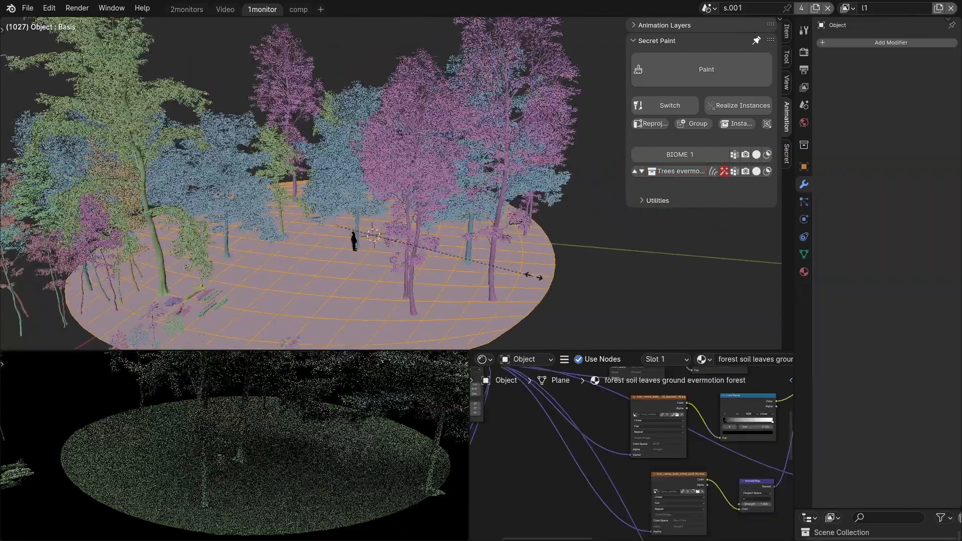
{"action": "left_click", "coordinate": [524, 274]}
{"action": "key", "text": "Tab"}
{"action": "key", "text": "g"}
{"action": "key", "text": "x"}
{"action": "left_click", "coordinate": [371, 253]}
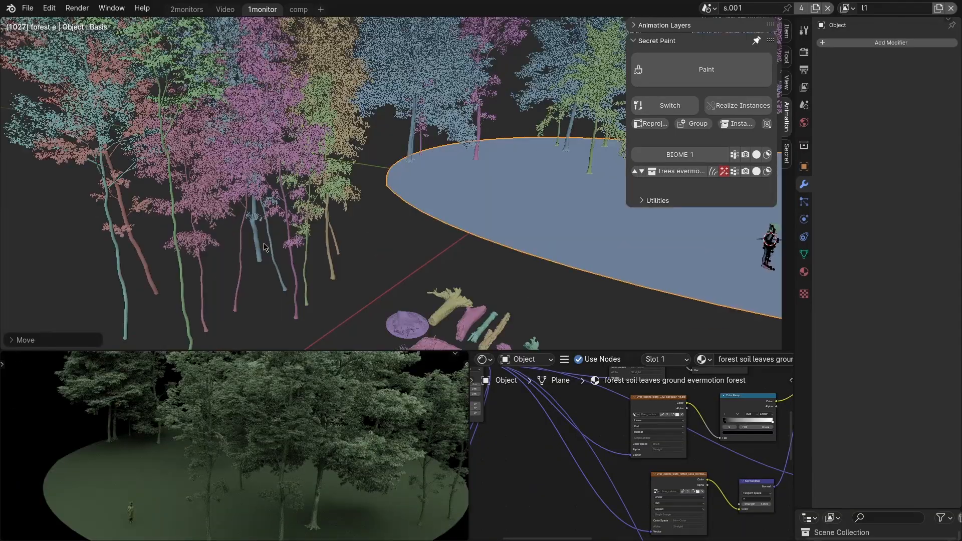
Select all the evermotion birch trees with the ground disc and add them to it as a new Secret Paint layer.
{"action": "left_click", "coordinate": [232, 228]}
{"action": "left_click_drag", "start_coordinate": [125, 220], "coordinate": [333, 300]}
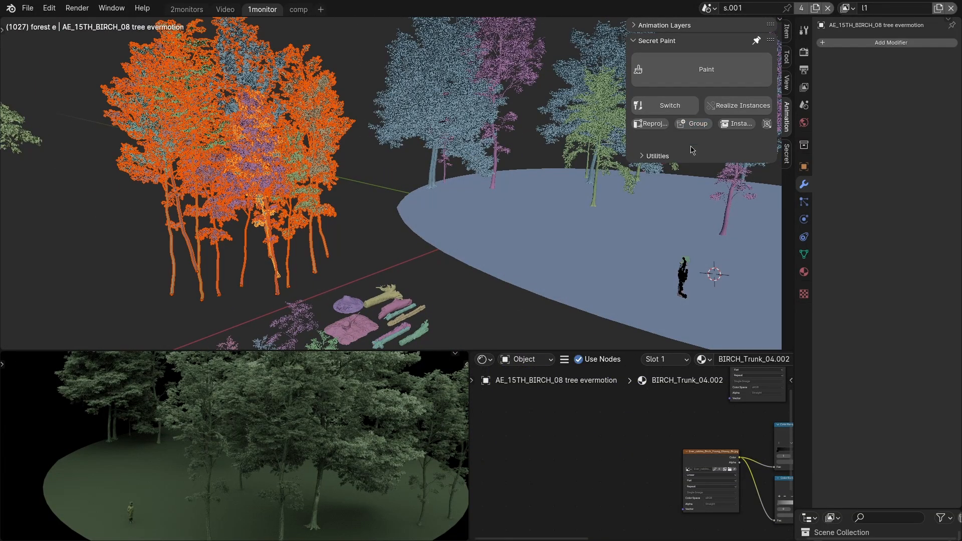
{"action": "middle_click_drag", "start_coordinate": [423, 275], "coordinate": [385, 281], "text": "shift"}
{"action": "left_click", "coordinate": [499, 245], "text": "shift"}
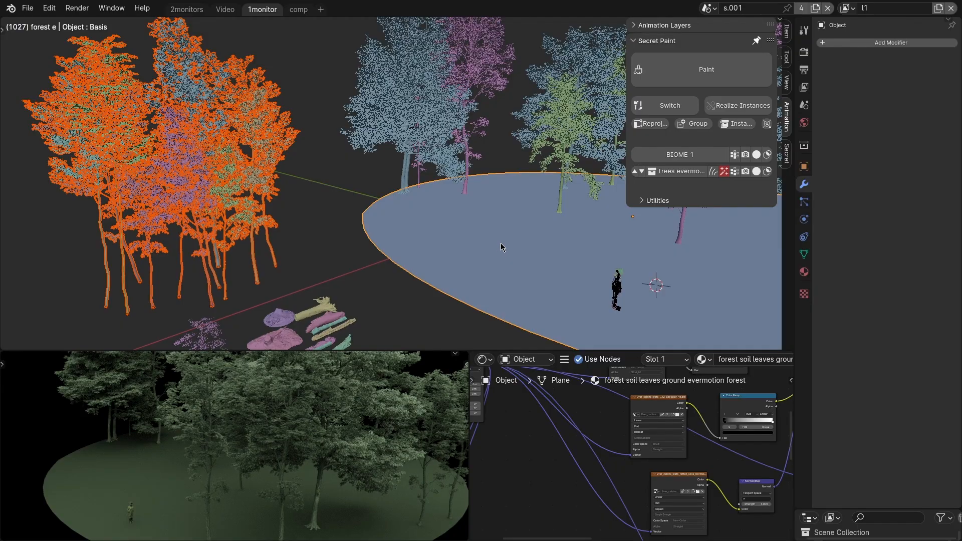
{"action": "key", "text": "q"}
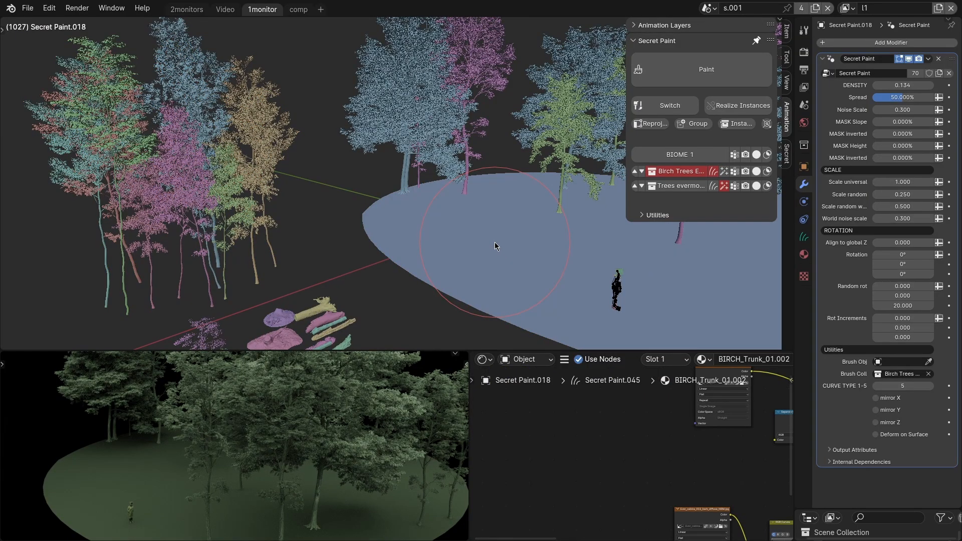
Make the birch trees layer procedural, with a density of 0.494 and a Spread of 39.625%.
{"action": "left_click", "coordinate": [725, 173]}
{"action": "scroll", "coordinate": [422, 253], "scroll_direction": "down", "scroll_amount": 4}
{"action": "middle_click_drag", "start_coordinate": [423, 254], "coordinate": [493, 266]}
{"action": "mouse_move", "coordinate": [902, 85]}
{"action": "left_mouse_down"}
{"action": "mouse_move", "coordinate": [931, 85]}
{"action": "mouse_move", "coordinate": [896, 97]}
{"action": "left_mouse_up"}
{"action": "middle_click_drag", "start_coordinate": [427, 312], "coordinate": [362, 280]}
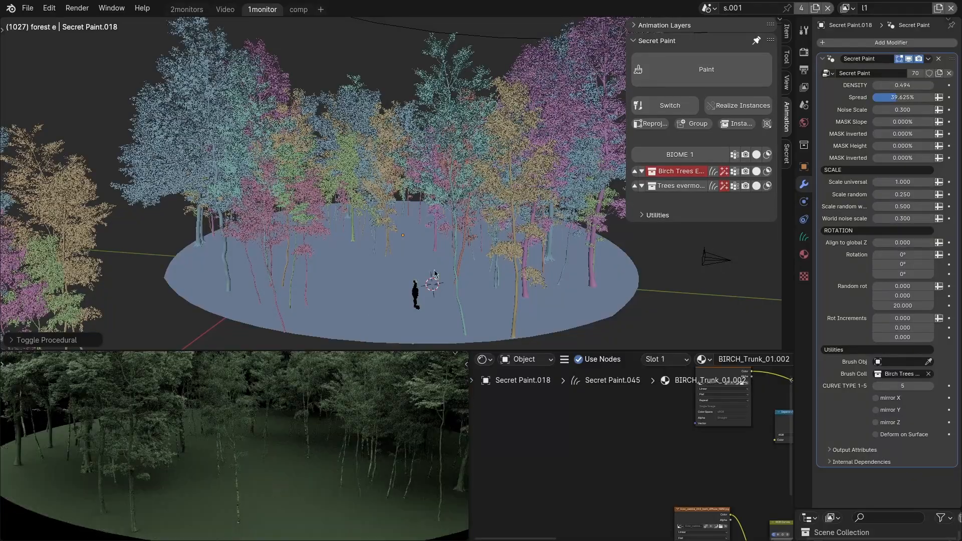
Select all the forest bushes with the ground disc and add them to it as a new Secret Paint layer.
{"action": "middle_click_drag", "start_coordinate": [436, 275], "coordinate": [520, 163]}
{"action": "scroll", "coordinate": [298, 212], "scroll_direction": "up", "scroll_amount": 3}
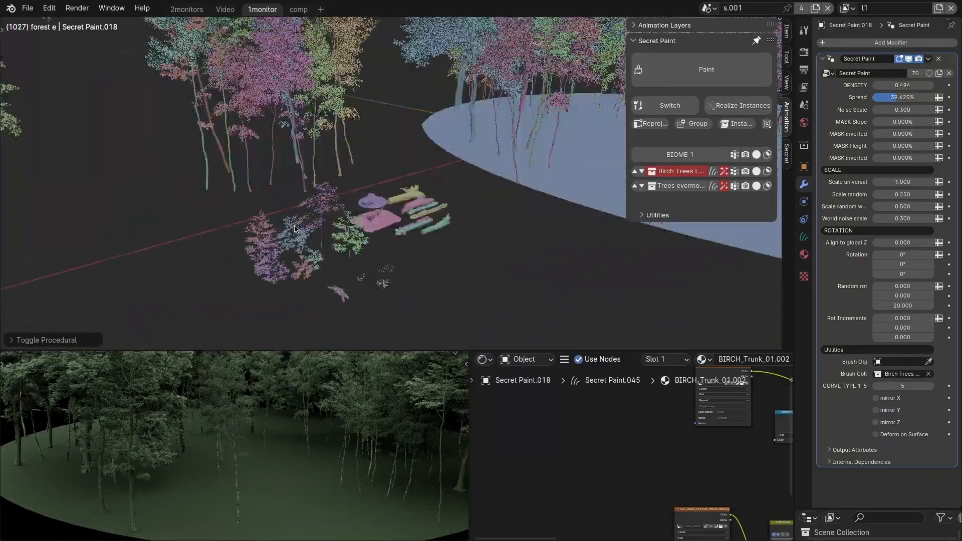
{"action": "left_click", "coordinate": [293, 239]}
{"action": "middle_click_drag", "start_coordinate": [295, 245], "coordinate": [305, 272]}
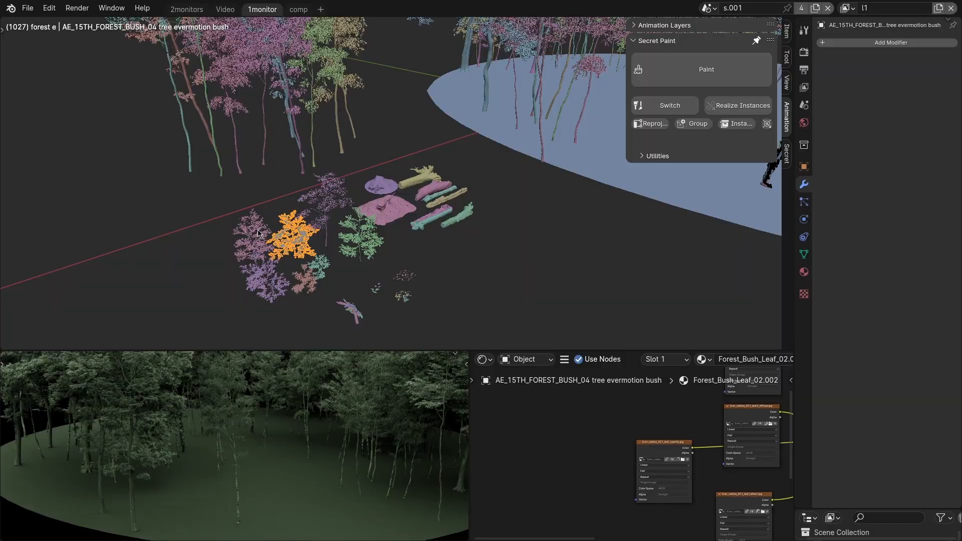
{"action": "left_click_drag", "start_coordinate": [258, 233], "coordinate": [343, 280]}
{"action": "middle_click_drag", "start_coordinate": [343, 281], "coordinate": [346, 287]}
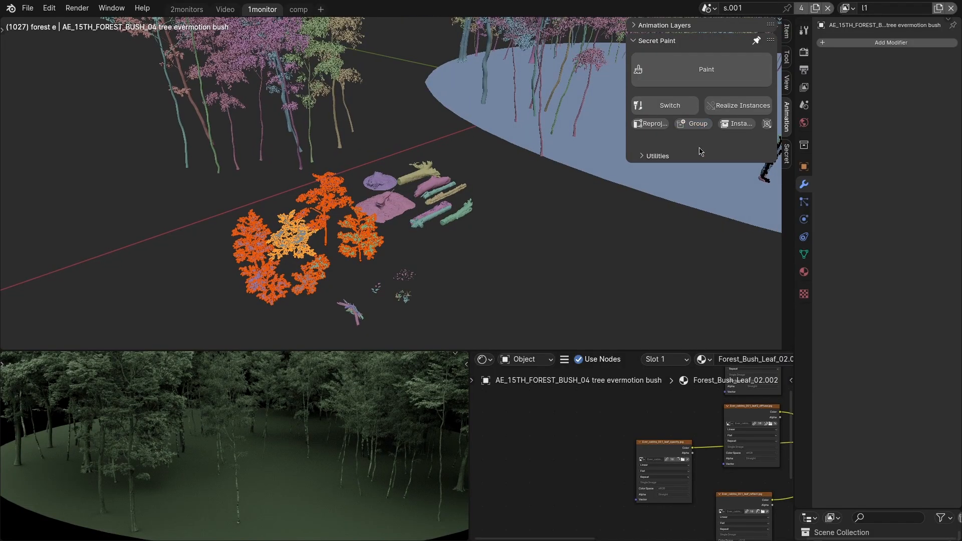
{"action": "scroll", "coordinate": [549, 191], "scroll_direction": "down", "scroll_amount": 4}
{"action": "middle_click_drag", "start_coordinate": [549, 192], "coordinate": [416, 216], "text": "shift"}
{"action": "left_click", "coordinate": [416, 216]}
{"action": "scroll", "coordinate": [415, 215], "scroll_direction": "up", "scroll_amount": 2}
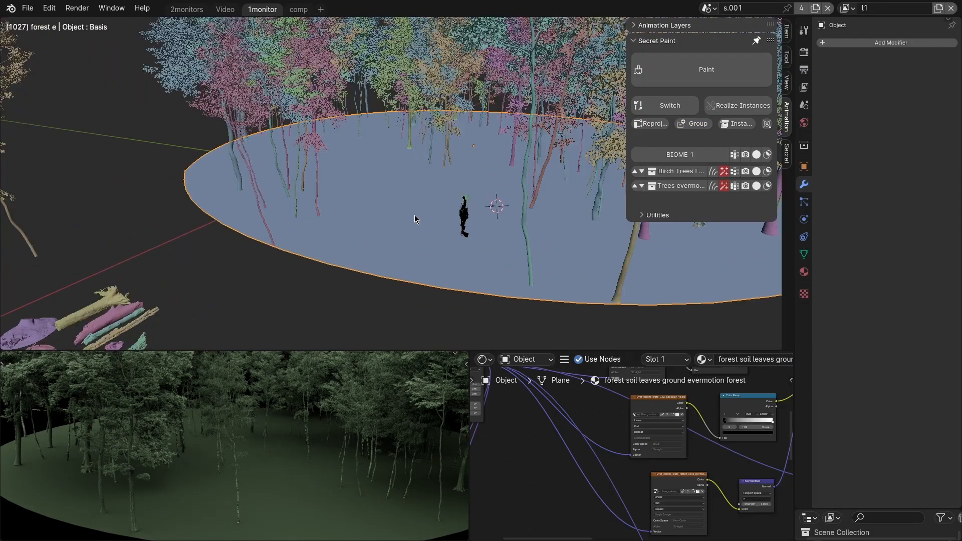
{"action": "key", "text": "q"}
Make the tree bush layer procedural with a Spread of 44.656%, and display all Biome 1 layers as bounds.
{"action": "left_click", "coordinate": [724, 201]}
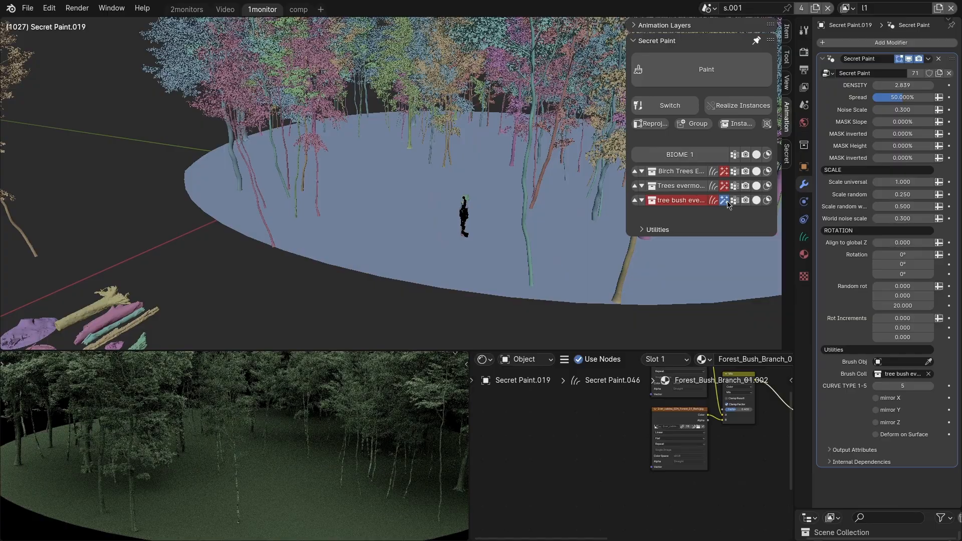
{"action": "middle_click_drag", "start_coordinate": [501, 224], "coordinate": [446, 256], "text": "shift"}
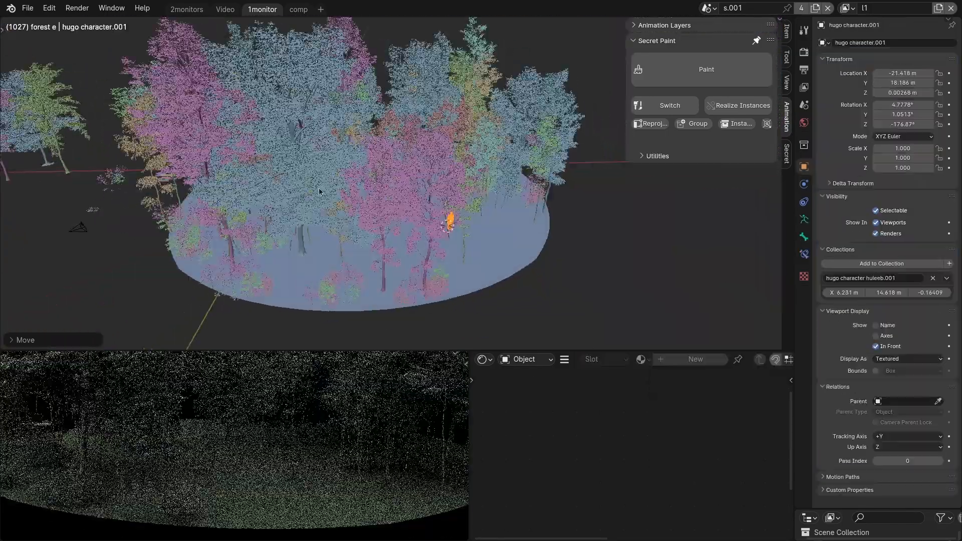
{"action": "left_click", "coordinate": [319, 191]}
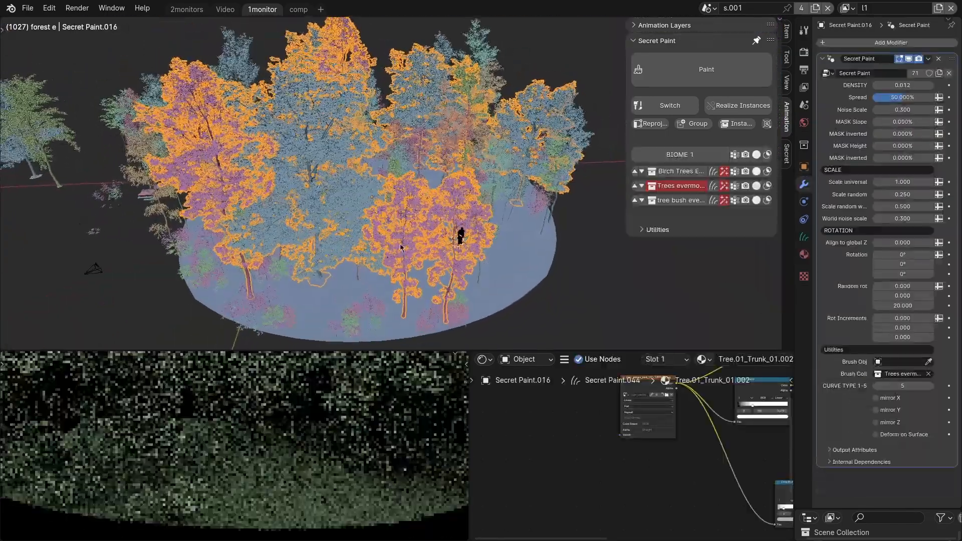
{"action": "left_click", "coordinate": [756, 160]}
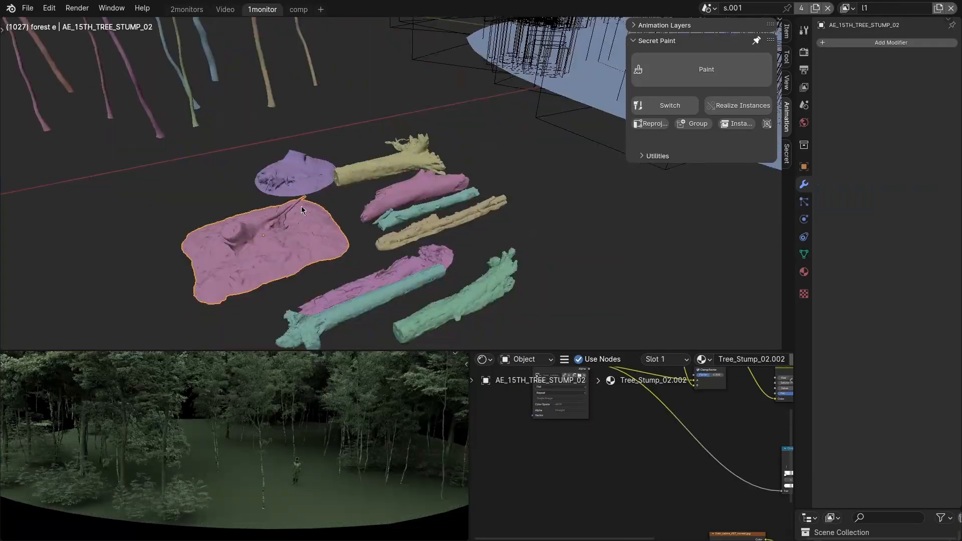
Select the tree stumps and fallen trunks with the ground disc and add them to it as a new Secret Paint layer.
{"action": "left_click", "coordinate": [302, 208]}
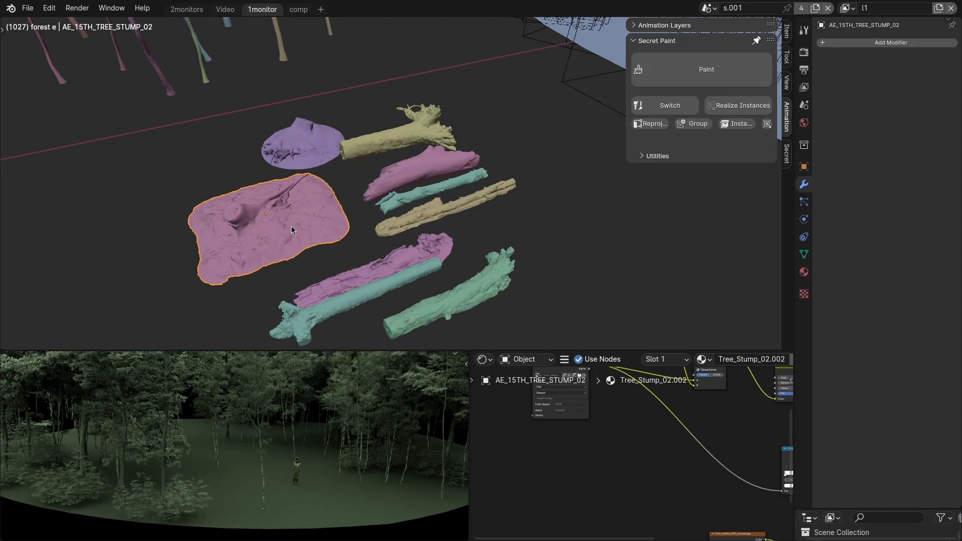
{"action": "left_click_drag", "start_coordinate": [260, 123], "coordinate": [455, 326]}
{"action": "scroll", "coordinate": [365, 269], "scroll_direction": "down", "scroll_amount": 3}
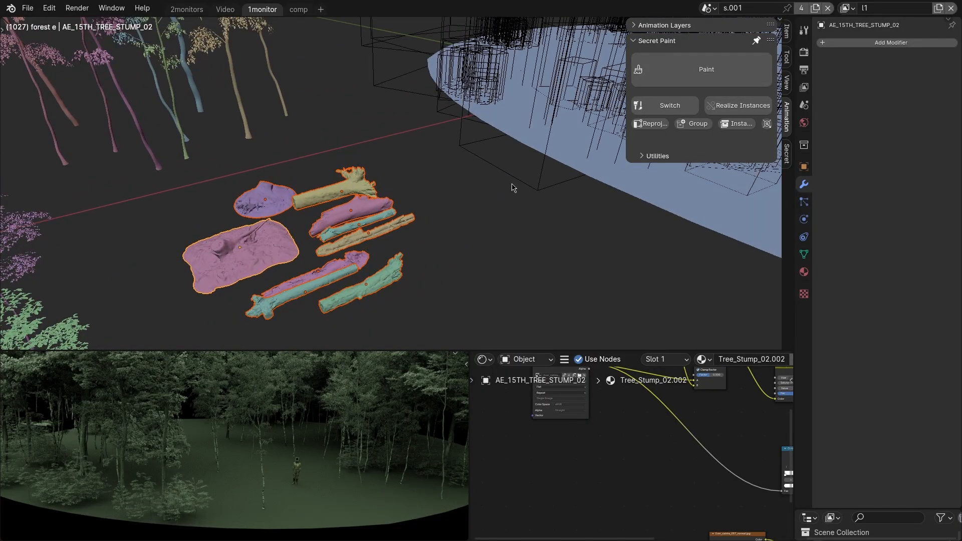
{"action": "scroll", "coordinate": [618, 254], "scroll_direction": "down", "scroll_amount": 3}
{"action": "middle_click_drag", "start_coordinate": [618, 254], "coordinate": [380, 275], "text": "shift"}
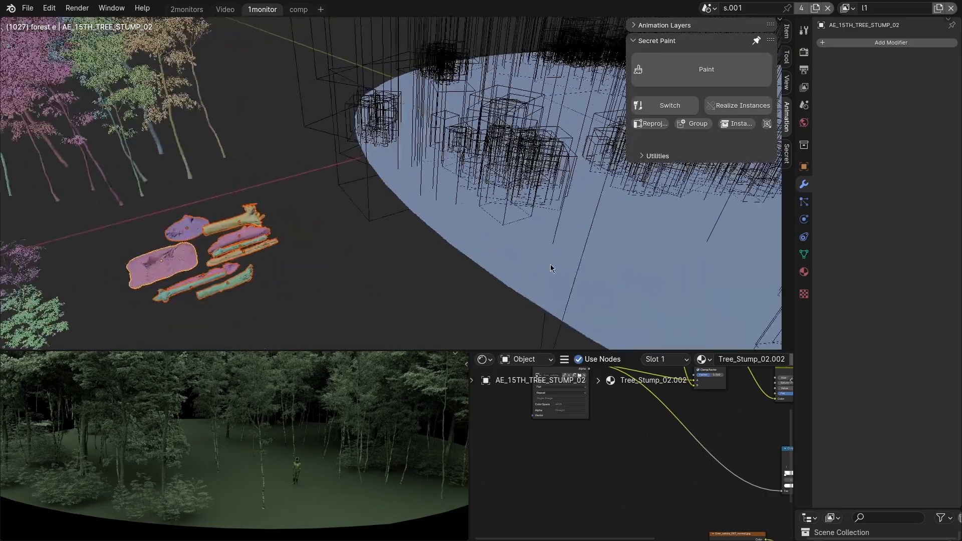
{"action": "left_click", "coordinate": [640, 260], "text": "shift"}
{"action": "key", "text": "q"}
{"action": "middle_click_drag", "start_coordinate": [465, 298], "coordinate": [288, 284]}
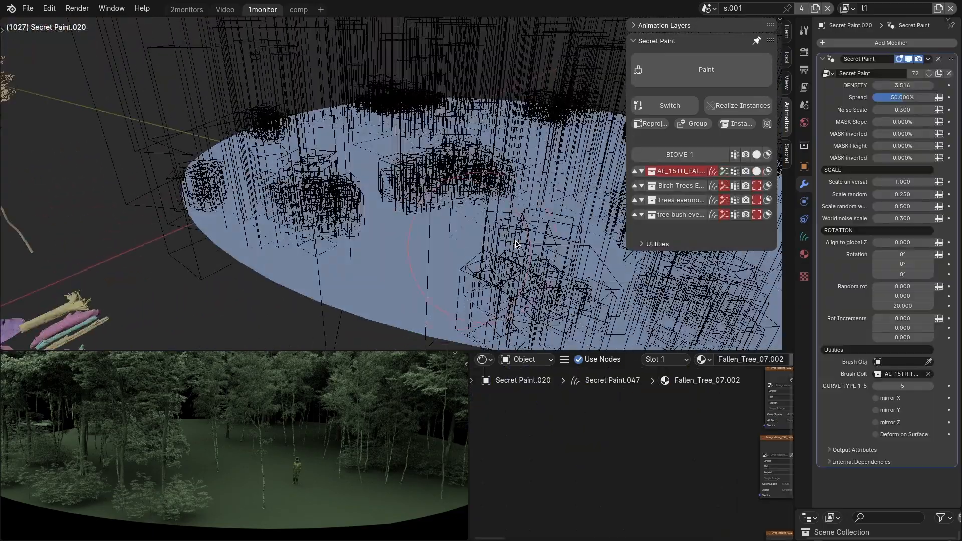
Make the fallen trees layer procedural, set its Spread to 44.031% and lower its density.
{"action": "left_click", "coordinate": [723, 171]}
{"action": "scroll", "coordinate": [501, 241], "scroll_direction": "down", "scroll_amount": 3}
{"action": "middle_click_drag", "start_coordinate": [501, 241], "coordinate": [480, 276]}
{"action": "scroll", "coordinate": [296, 277], "scroll_direction": "up", "scroll_amount": 4}
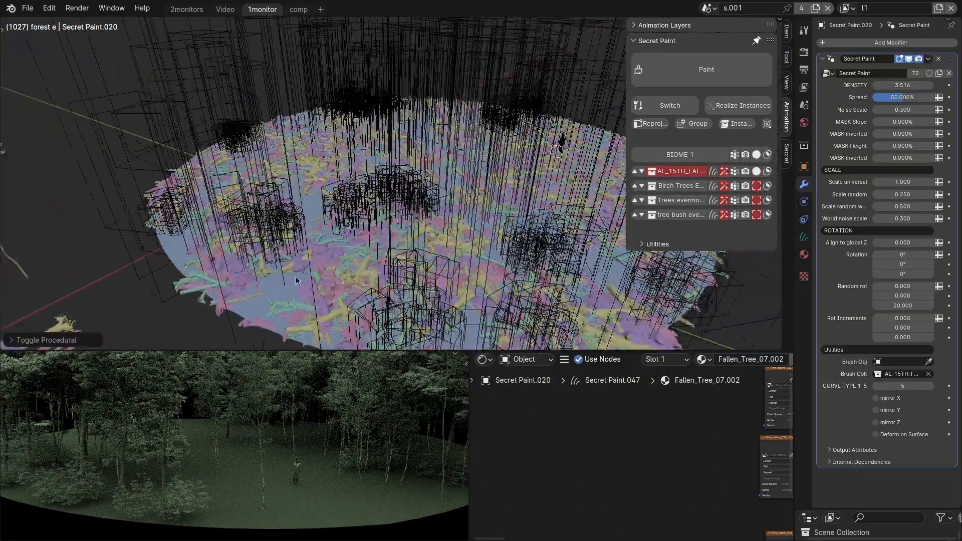
{"action": "left_click_drag", "start_coordinate": [901, 98], "coordinate": [894, 98]}
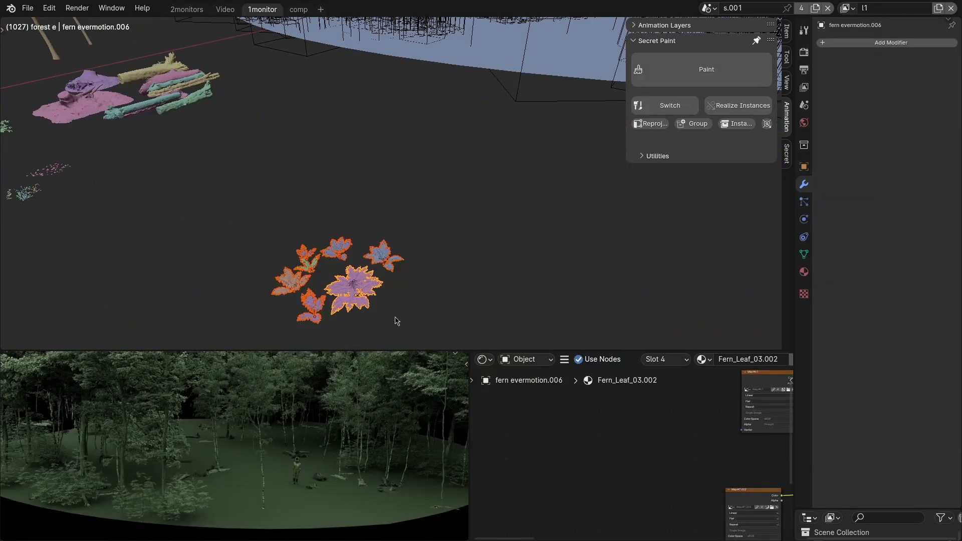
Add the evermotion ferns to the ground disc as a new procedural layer and set its Spread to 42.509%.
{"action": "middle_click_drag", "start_coordinate": [379, 291], "coordinate": [370, 281]}
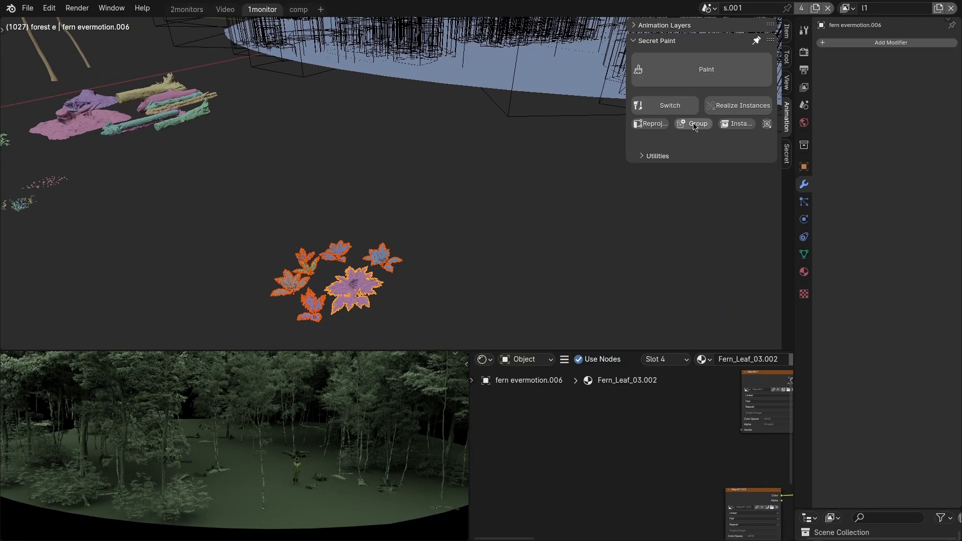
{"action": "mouse_move", "coordinate": [461, 89]}
{"action": "middle_mouse_down", "text": "shift"}
{"action": "mouse_move", "coordinate": [473, 101]}
{"action": "mouse_move", "coordinate": [451, 228]}
{"action": "mouse_move", "coordinate": [539, 177]}
{"action": "middle_mouse_up", "text": "shift"}
{"action": "left_click", "coordinate": [452, 174], "text": "shift"}
{"action": "key", "text": "q"}
{"action": "left_click", "coordinate": [725, 215]}
{"action": "left_click_drag", "start_coordinate": [902, 97], "coordinate": [898, 97]}
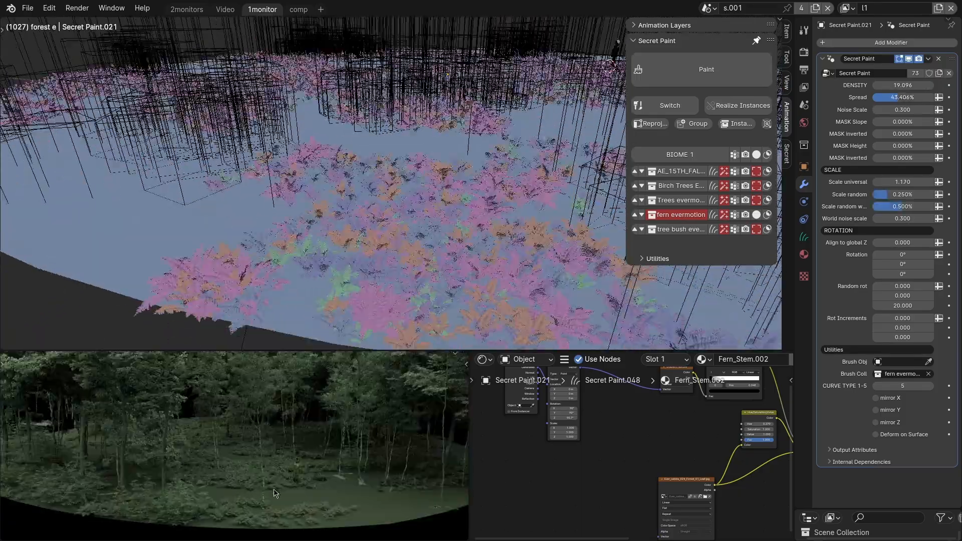
Tune the fern layer to 43.406% Spread, universal scale 1.170, world random scale 0.644% and world noise scale 0.655.
{"action": "scroll", "coordinate": [274, 493], "scroll_direction": "up", "scroll_amount": 6}
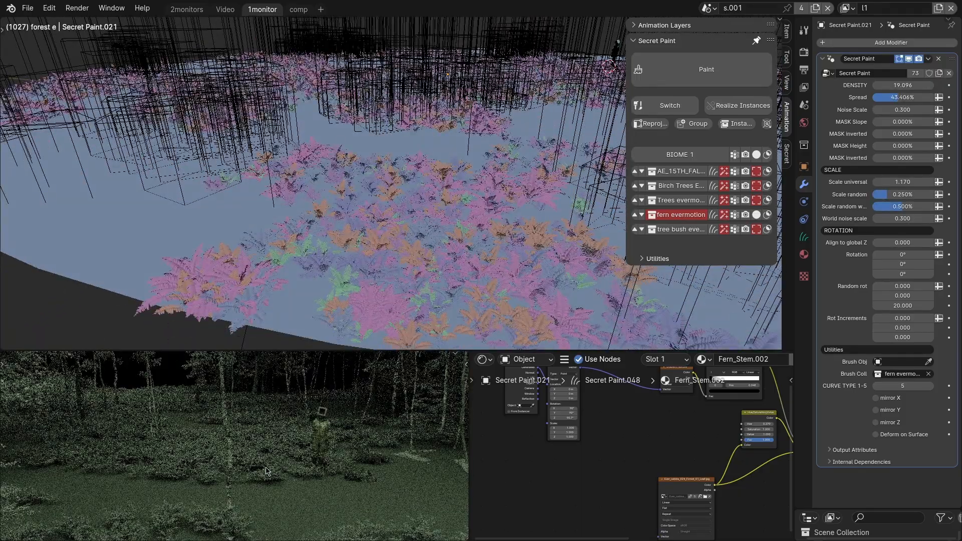
{"action": "scroll", "coordinate": [439, 243], "scroll_direction": "up", "scroll_amount": 2}
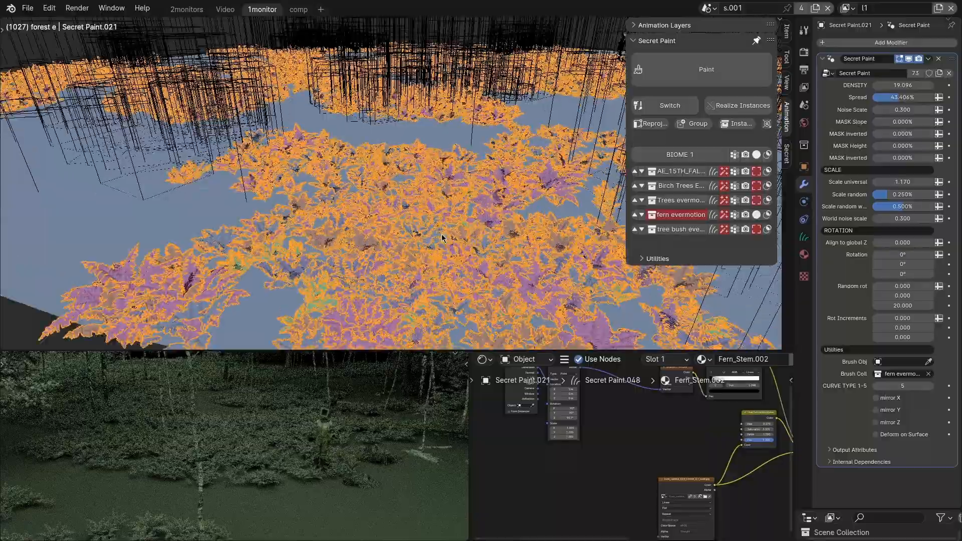
{"action": "middle_click_drag", "start_coordinate": [439, 243], "coordinate": [443, 215]}
{"action": "left_click_drag", "start_coordinate": [914, 206], "coordinate": [867, 219]}
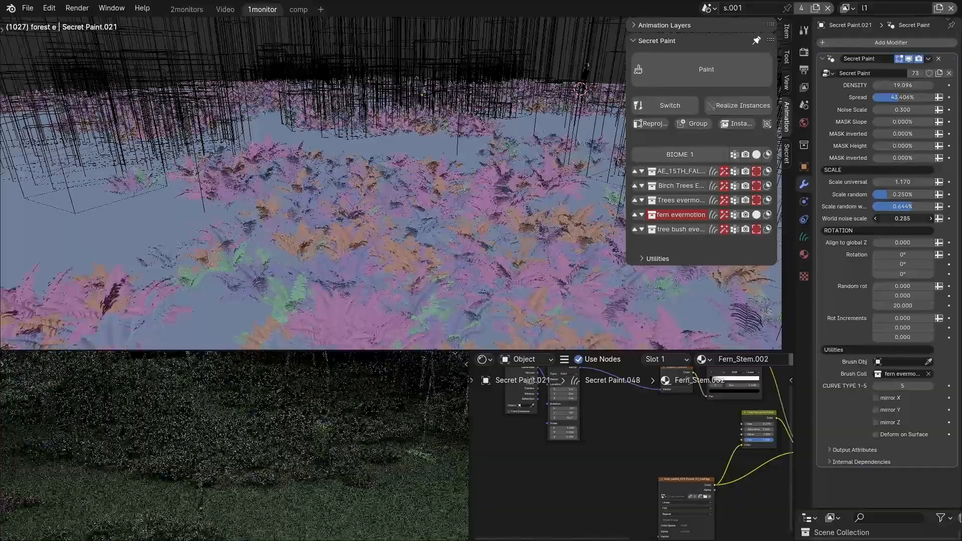
{"action": "left_click_drag", "start_coordinate": [902, 218], "coordinate": [895, 219]}
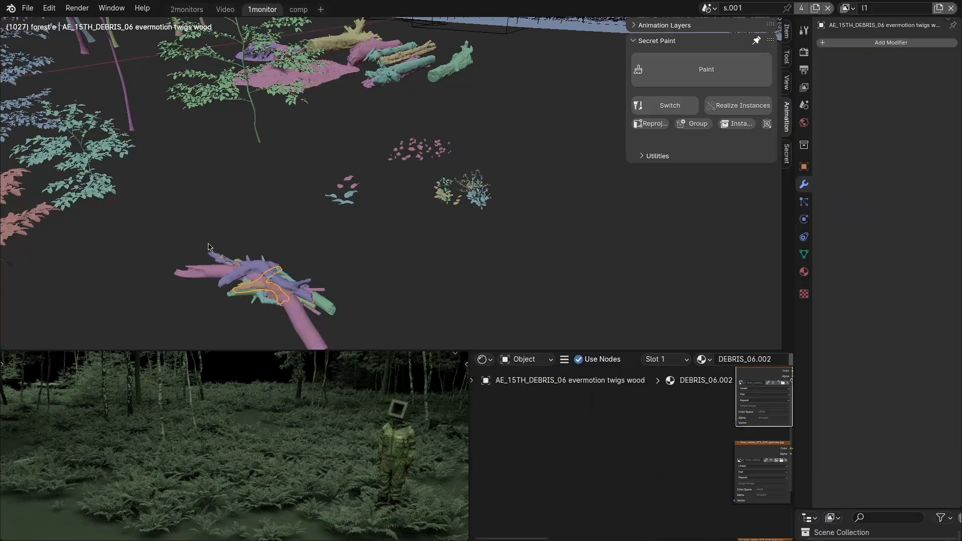
Select the evermotion twigs with the ground disc and add them to it as a new procedural Secret Paint layer.
{"action": "left_click", "coordinate": [300, 290]}
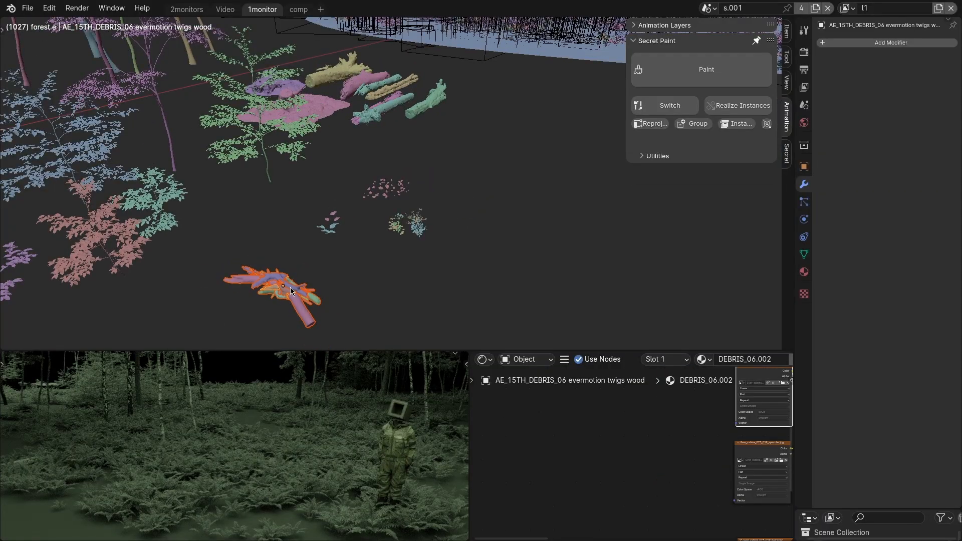
{"action": "middle_click_drag", "start_coordinate": [290, 288], "coordinate": [310, 284]}
{"action": "middle_click_drag", "start_coordinate": [546, 75], "coordinate": [412, 247], "text": "shift"}
{"action": "scroll", "coordinate": [489, 266], "scroll_direction": "up", "scroll_amount": 4}
{"action": "left_click", "coordinate": [485, 273]}
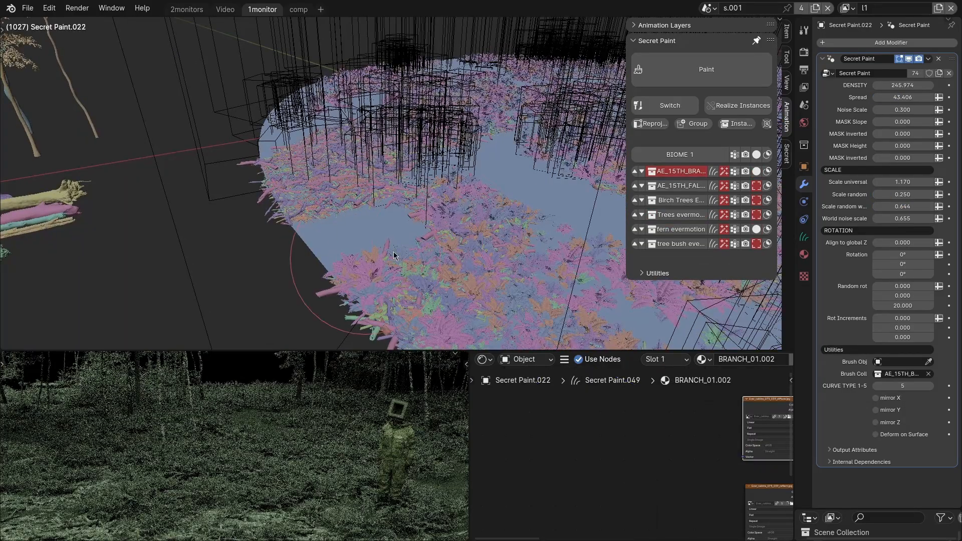
Lower the twigs layer's density to 3.604.
{"action": "double_click", "coordinate": [898, 85]}
{"action": "type", "text": "2"}
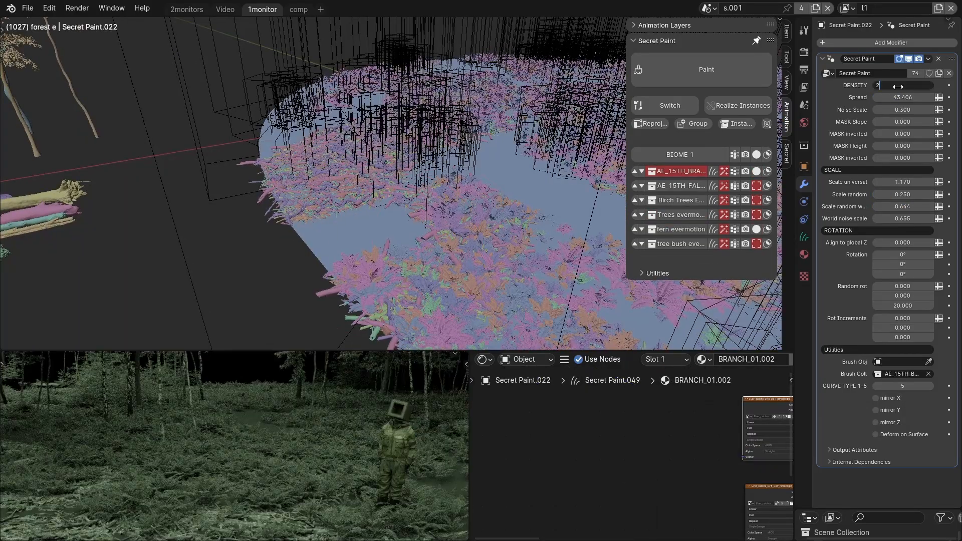
{"action": "key", "text": "Return"}
{"action": "left_click_drag", "start_coordinate": [903, 85], "coordinate": [930, 86]}
{"action": "middle_click_drag", "start_coordinate": [361, 175], "coordinate": [528, 299]}
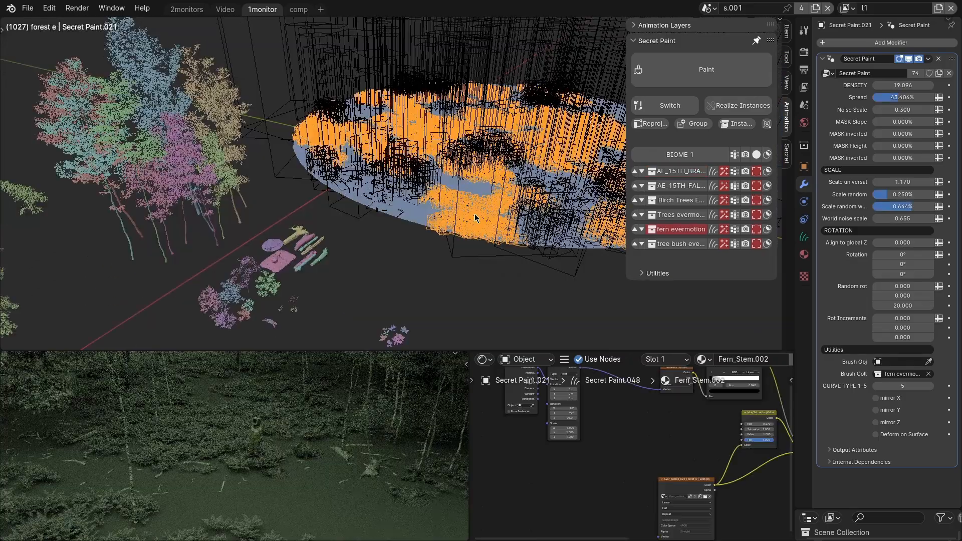
{"action": "scroll", "coordinate": [474, 218], "scroll_direction": "up", "scroll_amount": 3}
{"action": "middle_click_drag", "start_coordinate": [486, 202], "coordinate": [433, 220]}
Add the ground cover plants to the disc as a procedural layer, displayed as bounds and limited by a viewport mask.
{"action": "middle_click_drag", "start_coordinate": [222, 277], "coordinate": [367, 217], "text": "shift"}
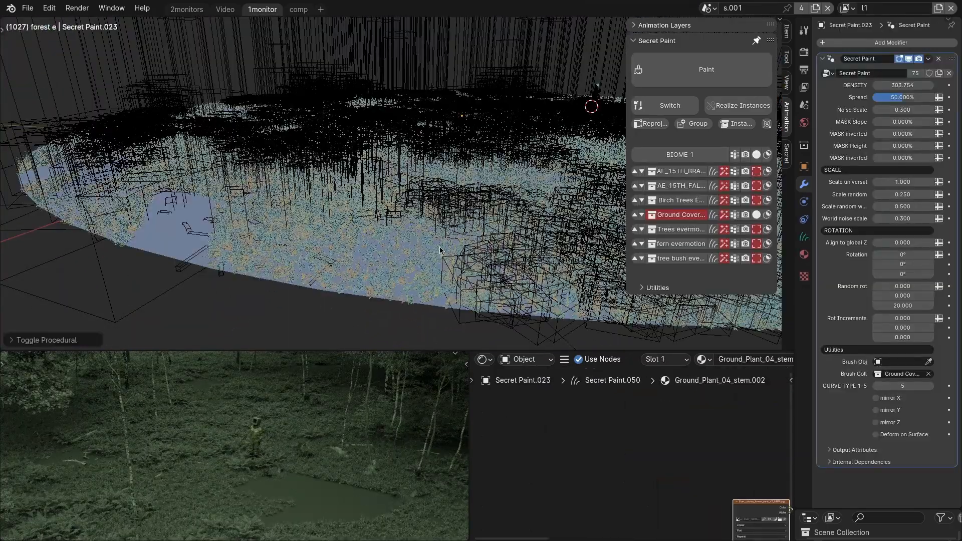
{"action": "middle_click_drag", "start_coordinate": [440, 250], "coordinate": [406, 260]}
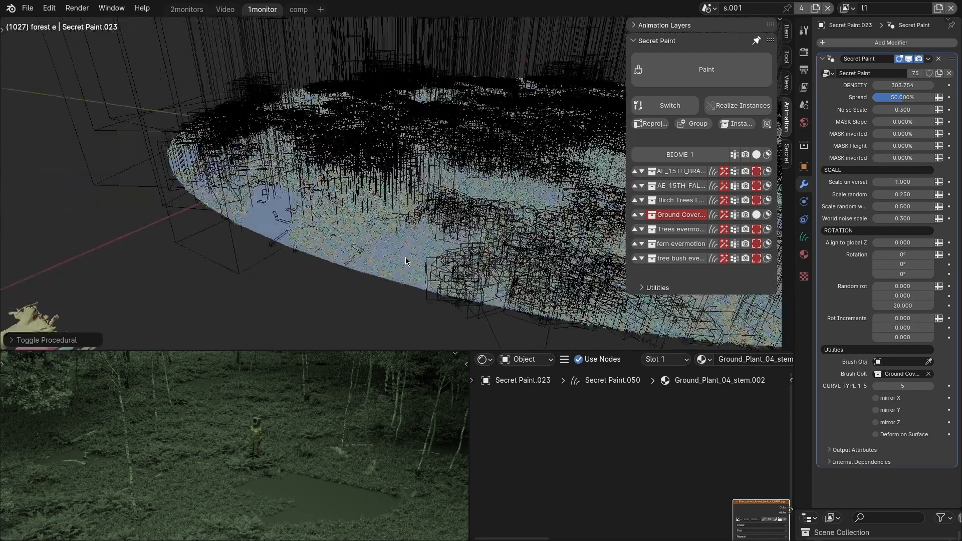
{"action": "left_click", "coordinate": [756, 216]}
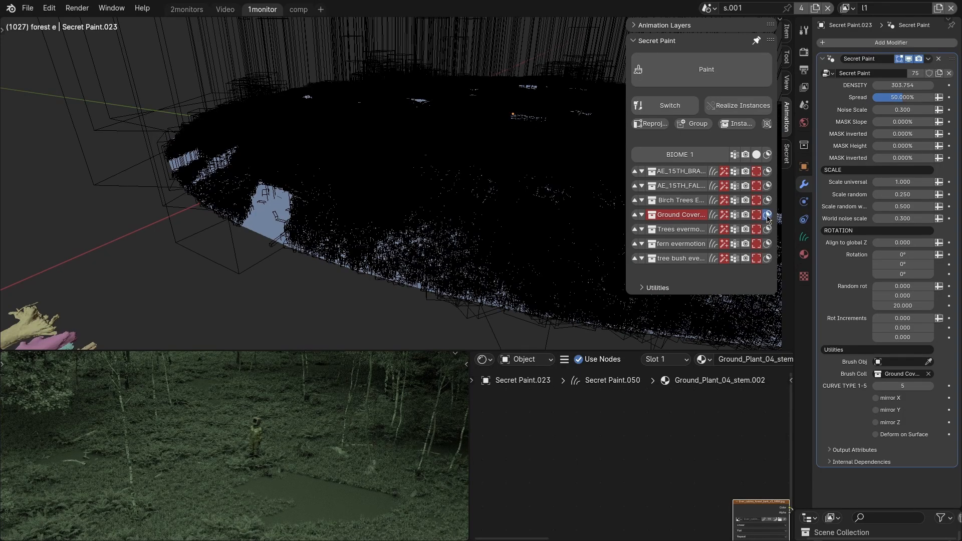
{"action": "left_click", "coordinate": [768, 219]}
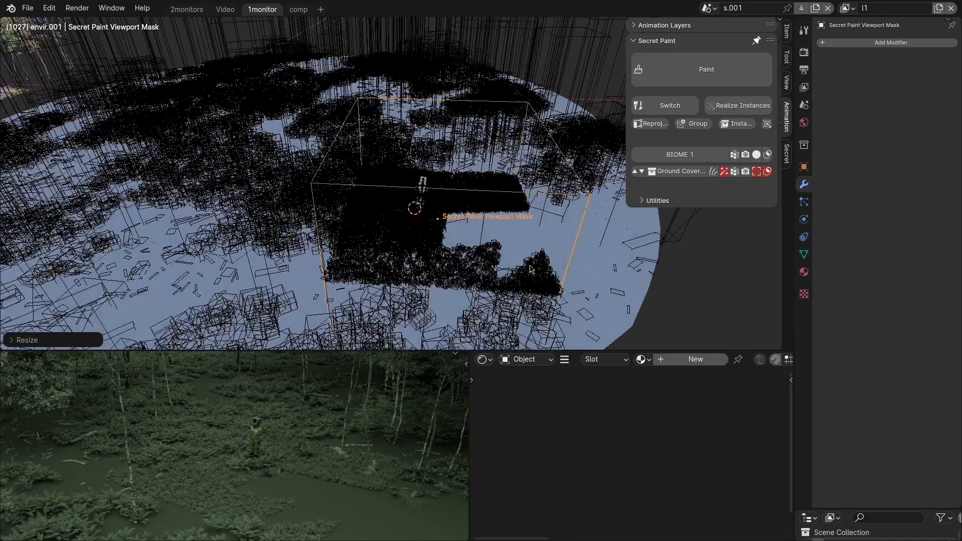
Move the Secret Paint viewport mask within the horizontal plane to reposition it around the standing figure.
{"action": "key", "text": "g"}
{"action": "key", "text": "shift+z"}
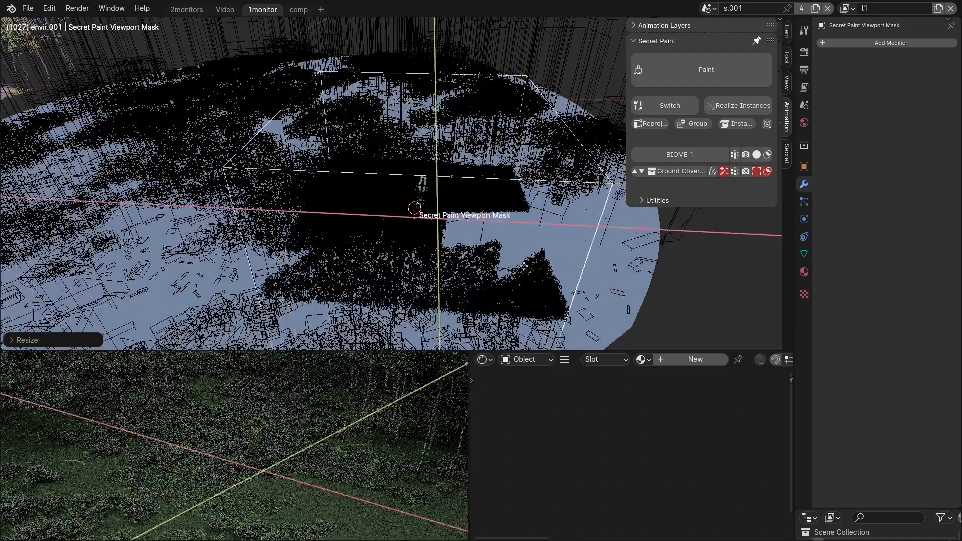
{"action": "left_click", "coordinate": [524, 268]}
{"action": "left_click", "coordinate": [424, 268]}
Subdivide the ground disc's mesh in Edit Mode.
{"action": "scroll", "coordinate": [426, 268], "scroll_direction": "up", "scroll_amount": 3}
{"action": "scroll", "coordinate": [466, 266], "scroll_direction": "down", "scroll_amount": 4}
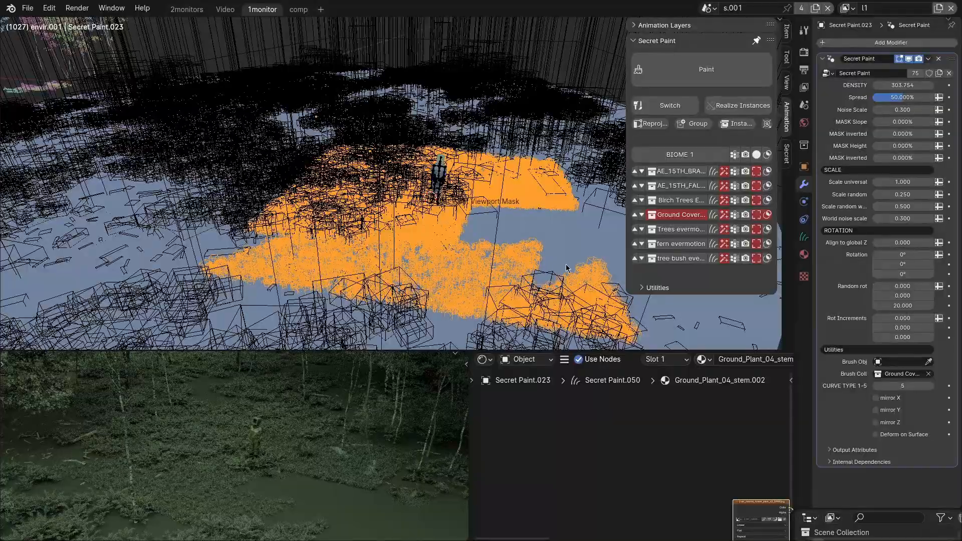
{"action": "scroll", "coordinate": [470, 266], "scroll_direction": "down", "scroll_amount": 5}
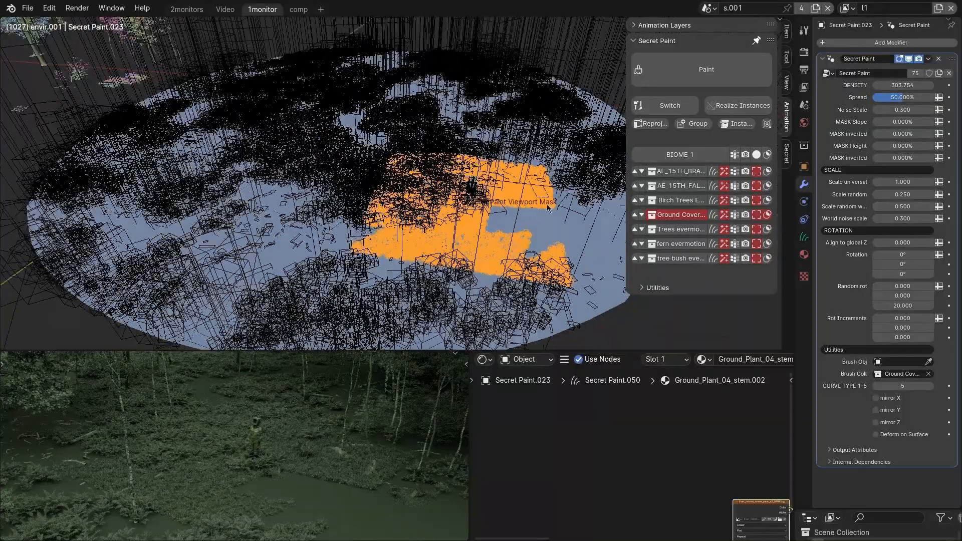
{"action": "left_click", "coordinate": [539, 228]}
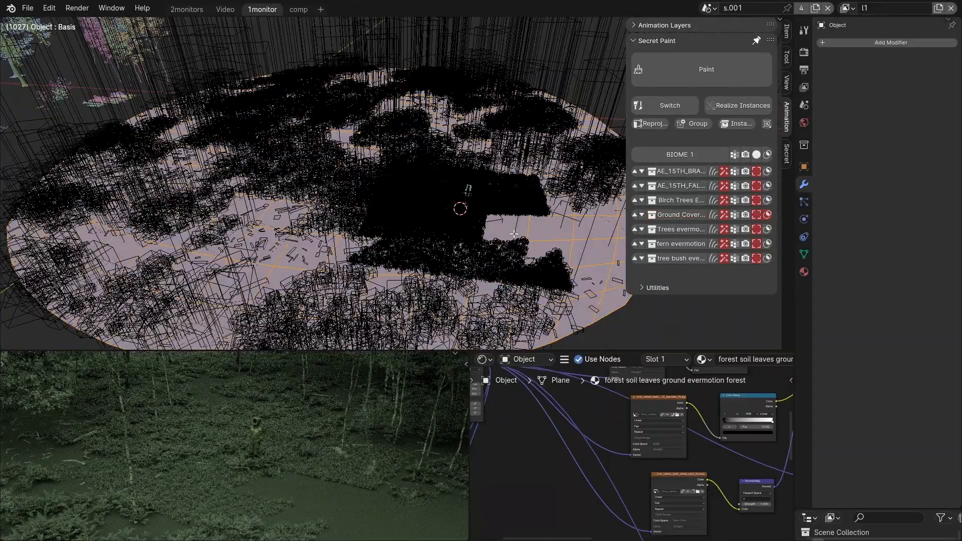
{"action": "scroll", "coordinate": [514, 233], "scroll_direction": "up", "scroll_amount": 5}
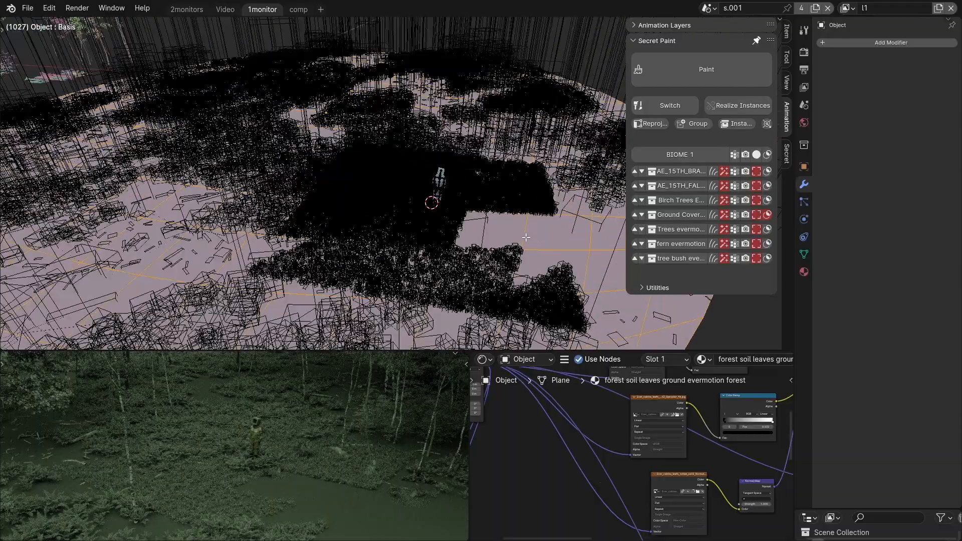
{"action": "scroll", "coordinate": [514, 240], "scroll_direction": "up", "scroll_amount": 1}
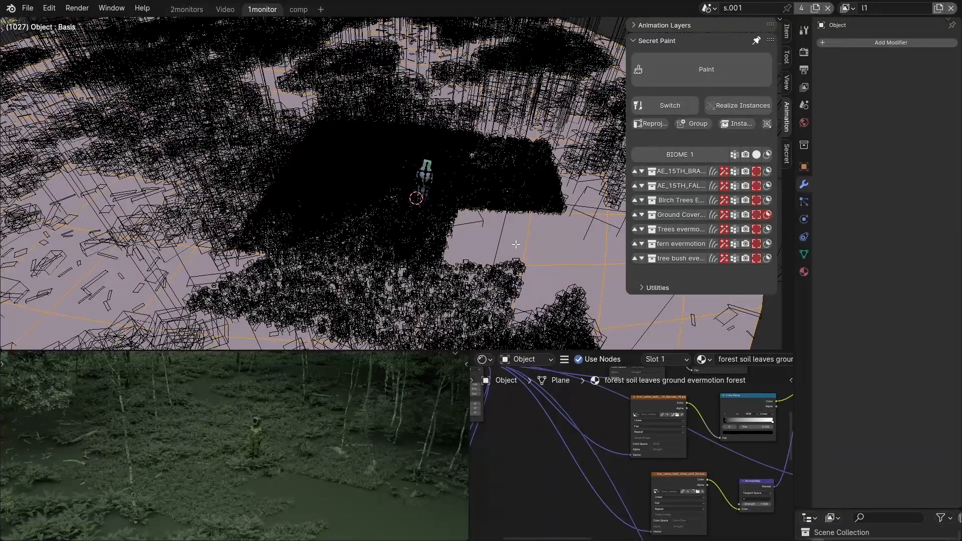
{"action": "scroll", "coordinate": [504, 244], "scroll_direction": "up", "scroll_amount": 2}
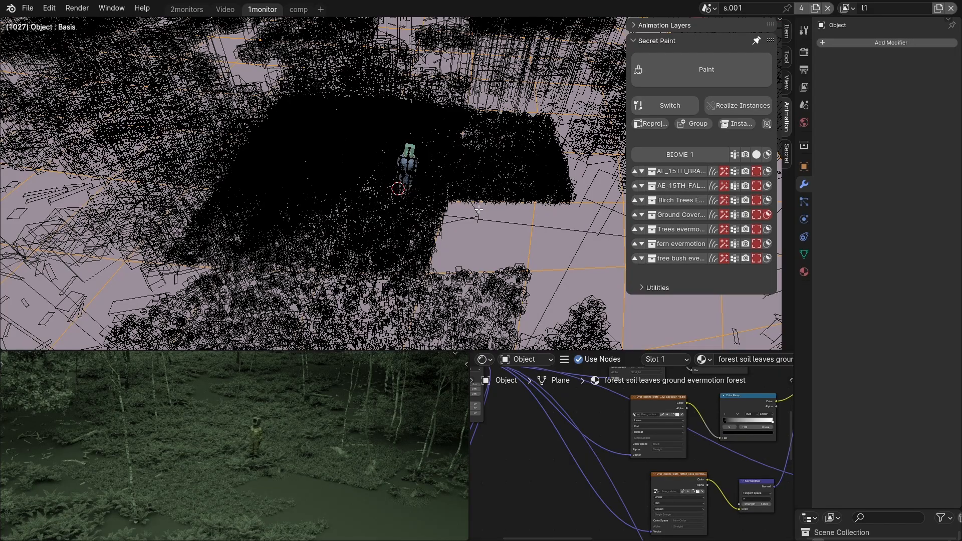
{"action": "middle_click_drag", "start_coordinate": [463, 215], "coordinate": [462, 206]}
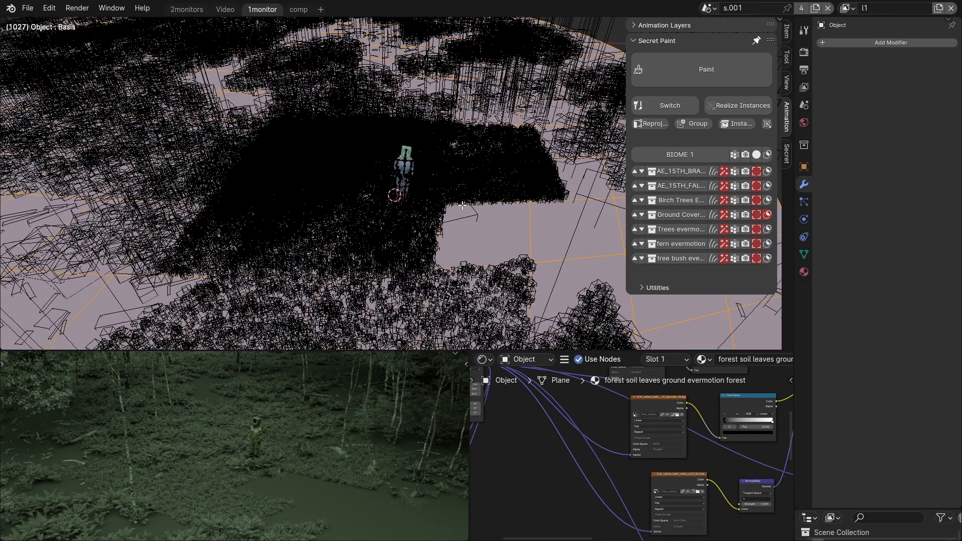
{"action": "right_click", "coordinate": [461, 207]}
{"action": "left_click", "coordinate": [474, 206]}
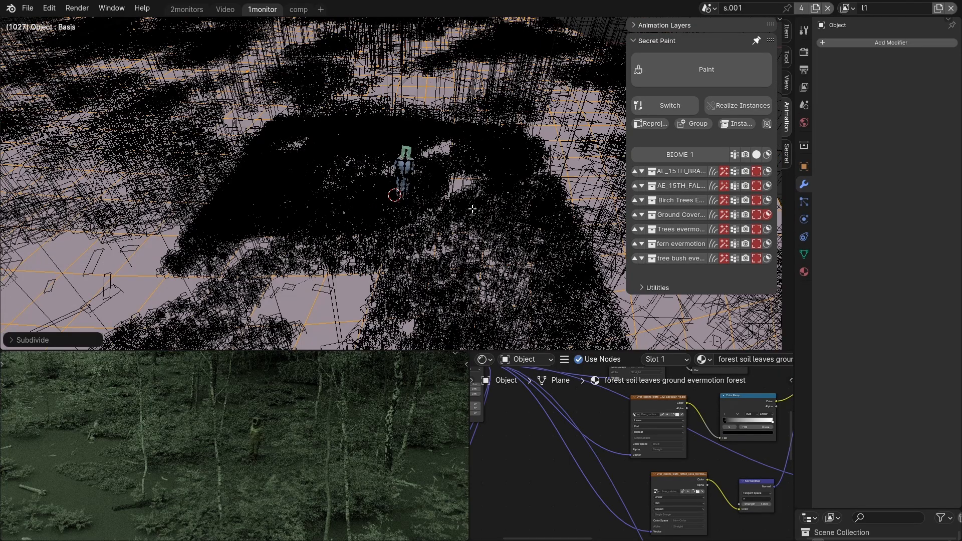
Set the fern layer's Spread to 100%.
{"action": "middle_click_drag", "start_coordinate": [362, 300], "coordinate": [431, 250], "text": "shift"}
{"action": "middle_click_drag", "start_coordinate": [374, 269], "coordinate": [358, 276]}
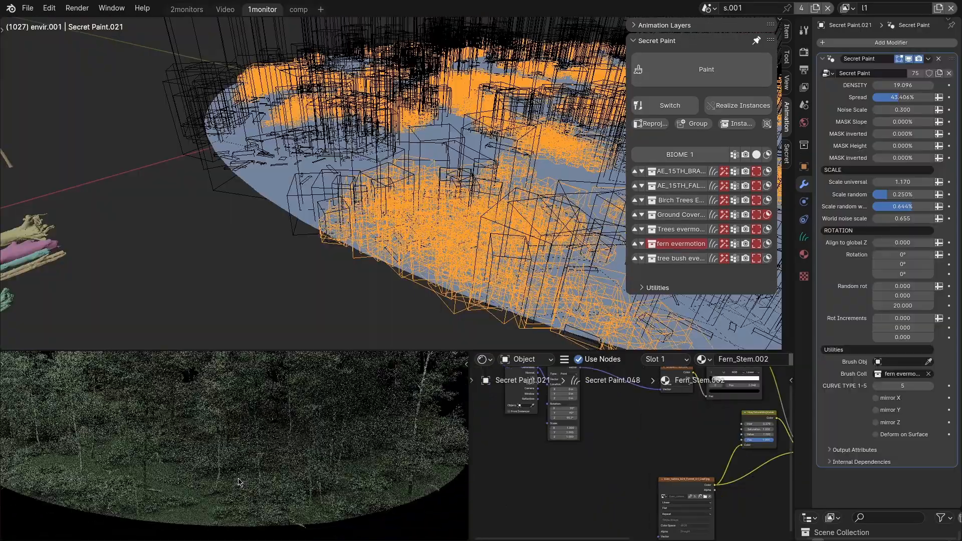
{"action": "mouse_move", "coordinate": [594, 203]}
{"action": "middle_mouse_down"}
{"action": "mouse_move", "coordinate": [587, 235]}
{"action": "mouse_move", "coordinate": [581, 213]}
{"action": "middle_mouse_up"}
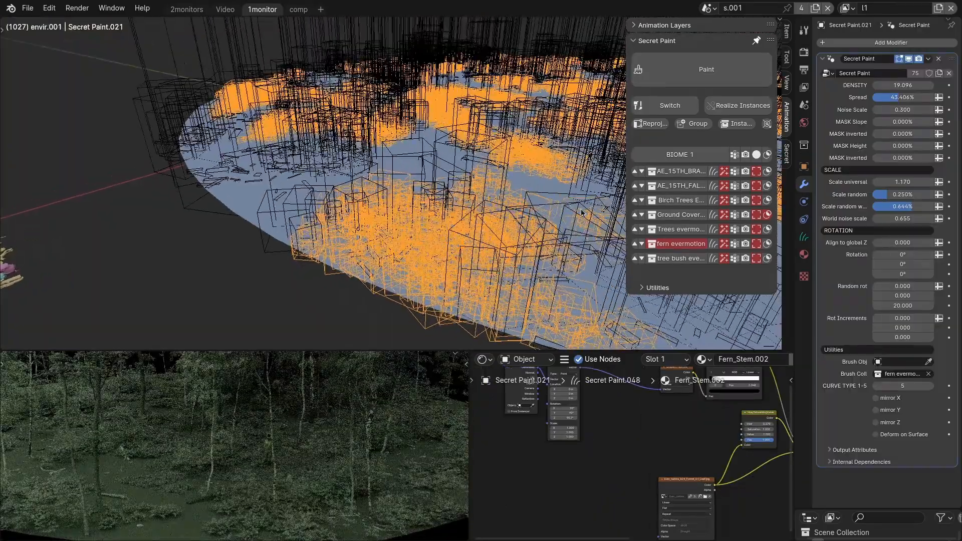
{"action": "left_click_drag", "start_coordinate": [900, 97], "coordinate": [933, 97]}
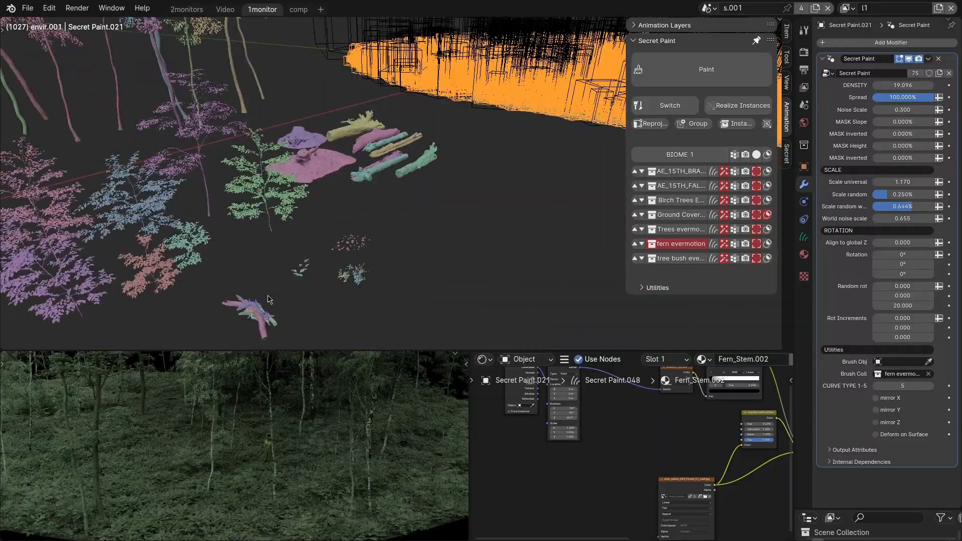
Add the dry ground leaves to the disc as a new procedural Secret Paint layer and limit it with the viewport mask.
{"action": "middle_click_drag", "start_coordinate": [300, 285], "coordinate": [405, 204], "text": "shift"}
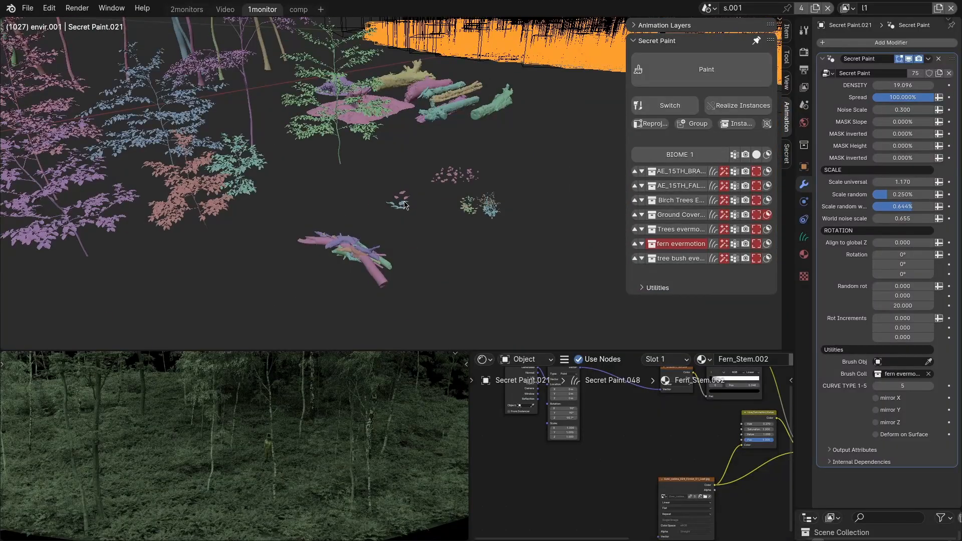
{"action": "left_click", "coordinate": [404, 204]}
{"action": "scroll", "coordinate": [381, 220], "scroll_direction": "up", "scroll_amount": 3}
{"action": "left_click_drag", "start_coordinate": [376, 226], "coordinate": [335, 269]}
{"action": "scroll", "coordinate": [358, 243], "scroll_direction": "down", "scroll_amount": 7}
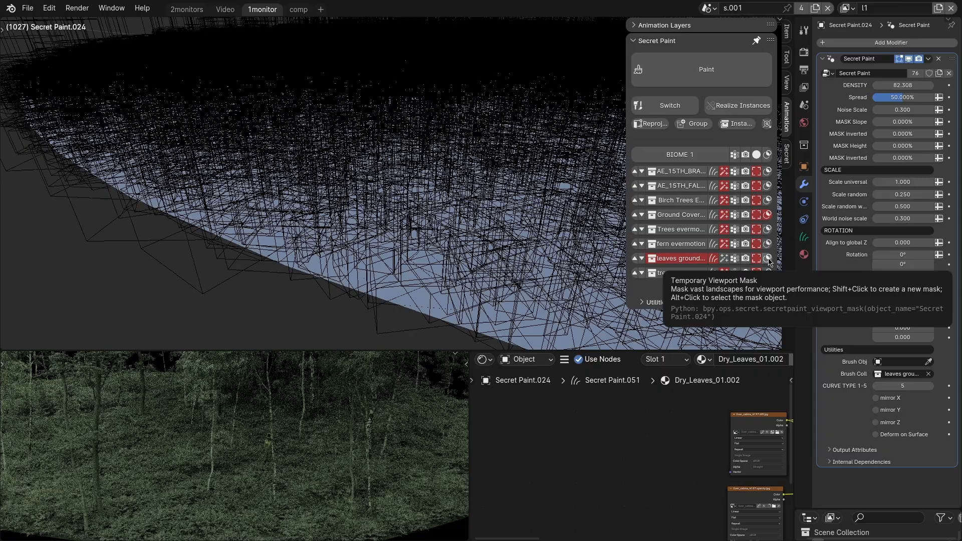
{"action": "left_click", "coordinate": [768, 258]}
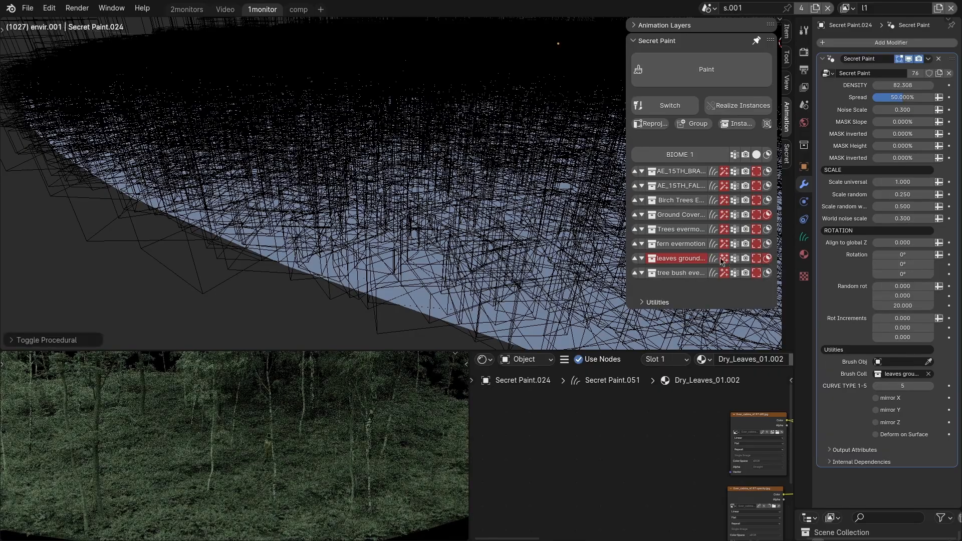
Display the leaves layer as full geometry instead of bounds, set its density to 82.668 and inspect the rendered ground up close.
{"action": "scroll", "coordinate": [462, 185], "scroll_direction": "down", "scroll_amount": 8}
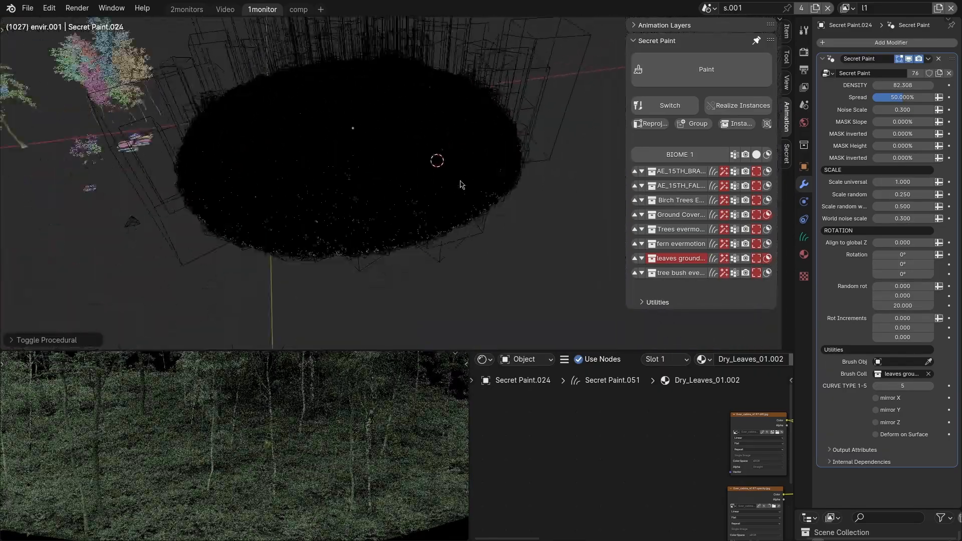
{"action": "scroll", "coordinate": [462, 185], "scroll_direction": "up", "scroll_amount": 6}
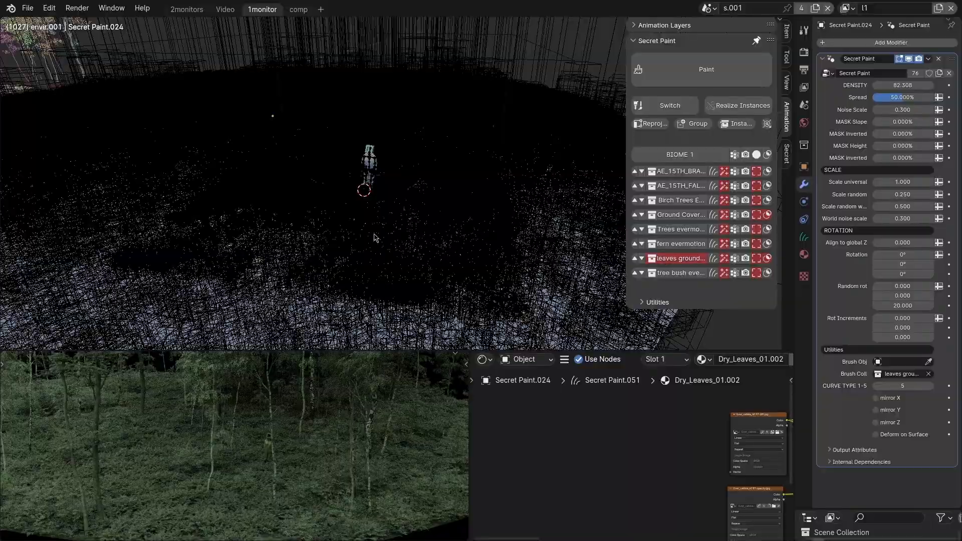
{"action": "middle_click_drag", "start_coordinate": [374, 238], "coordinate": [376, 273]}
{"action": "left_click", "coordinate": [756, 258]}
{"action": "left_click_drag", "start_coordinate": [901, 86], "coordinate": [908, 85]}
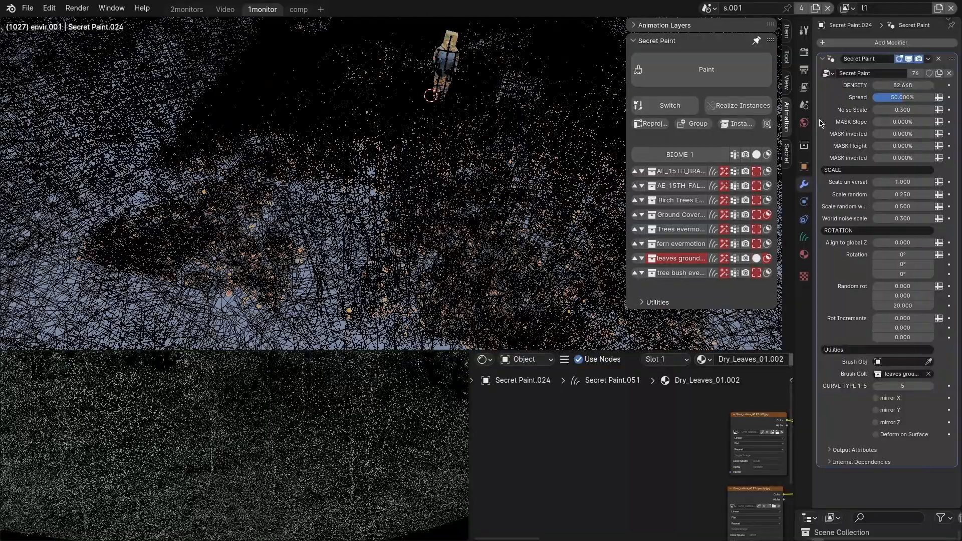
{"action": "middle_click_drag", "start_coordinate": [447, 308], "coordinate": [368, 281]}
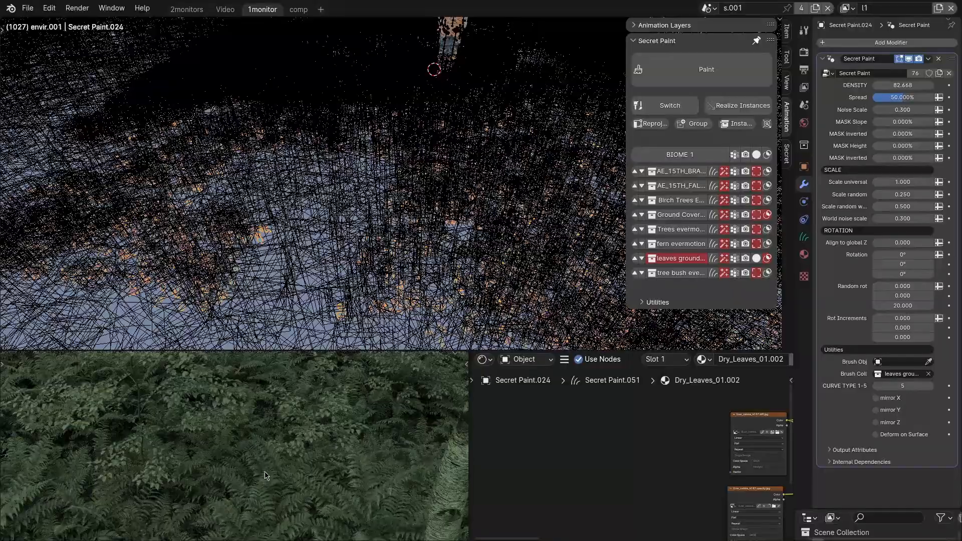
{"action": "middle_click_drag", "start_coordinate": [266, 475], "coordinate": [297, 516]}
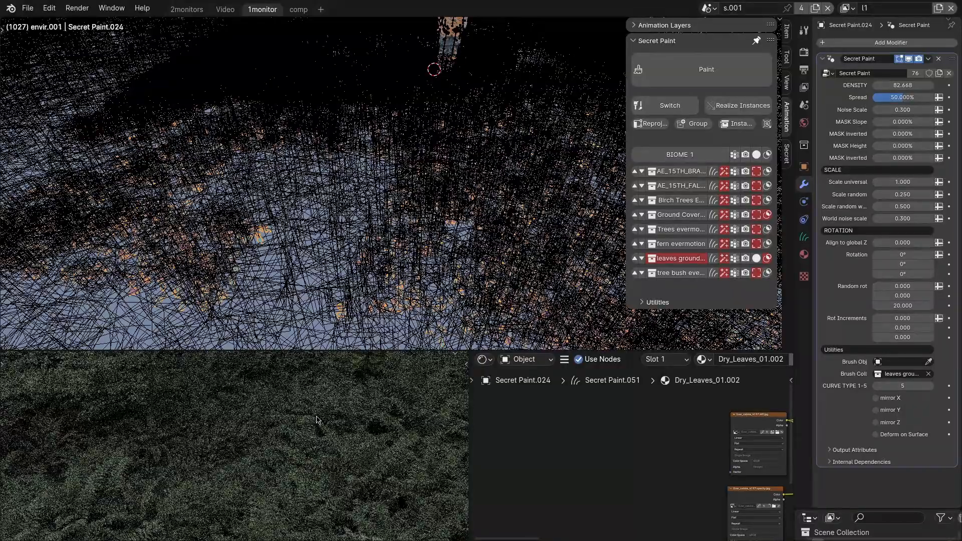
{"action": "middle_click_drag", "start_coordinate": [319, 420], "coordinate": [260, 501]}
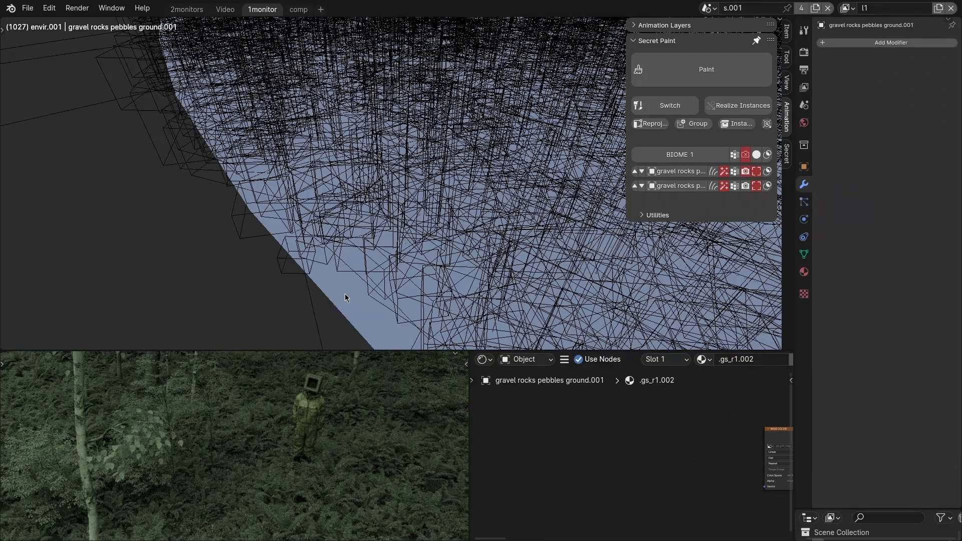
Add the gravel rocks to the ground disc as a new Secret Paint layer and limit it with the viewport mask.
{"action": "scroll", "coordinate": [348, 296], "scroll_direction": "up", "scroll_amount": 2}
{"action": "left_click", "coordinate": [349, 296]}
{"action": "scroll", "coordinate": [352, 298], "scroll_direction": "down", "scroll_amount": 3}
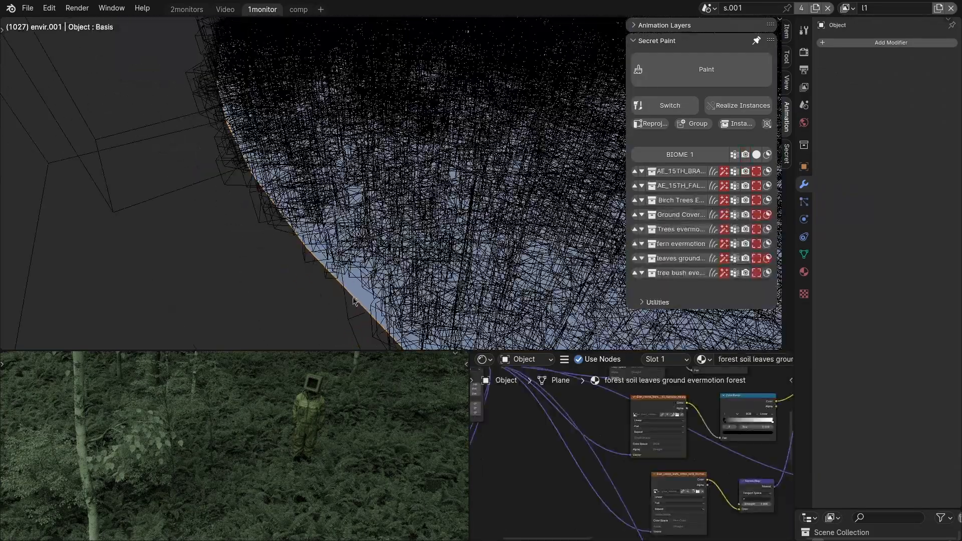
{"action": "middle_click_drag", "start_coordinate": [364, 287], "coordinate": [434, 259]}
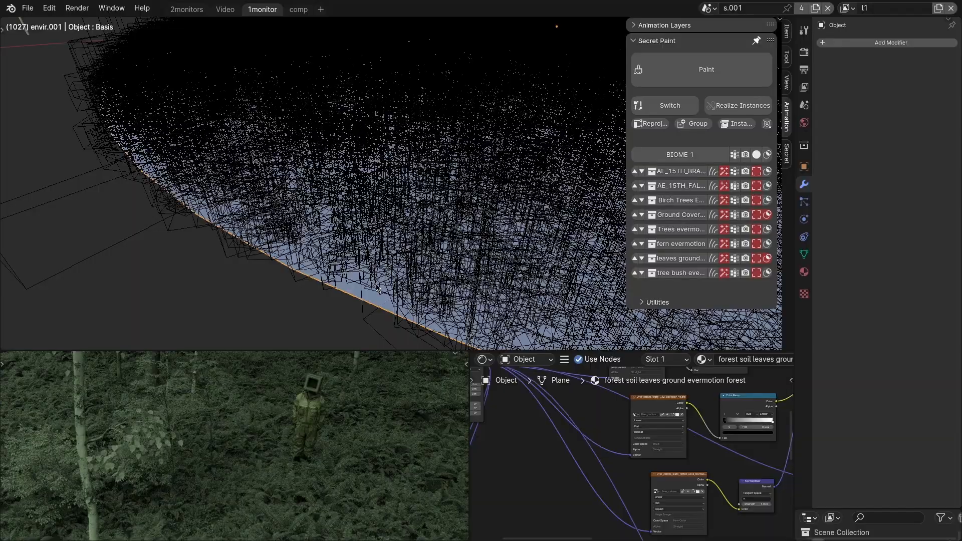
{"action": "key", "text": "q"}
{"action": "left_click", "coordinate": [767, 258]}
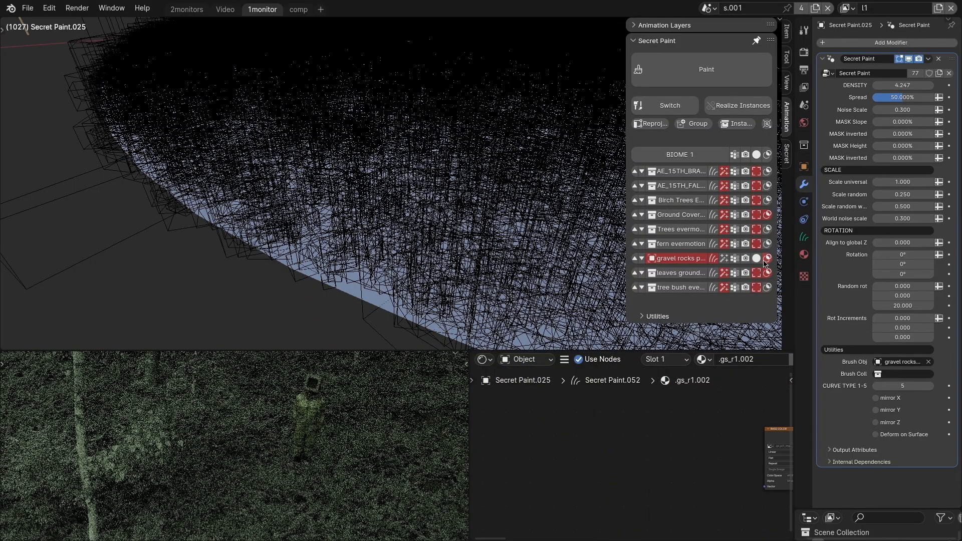
Set the gravel rocks layer's density to 5.547.
{"action": "scroll", "coordinate": [328, 258], "scroll_direction": "down", "scroll_amount": 6}
{"action": "scroll", "coordinate": [476, 196], "scroll_direction": "up", "scroll_amount": 5}
{"action": "middle_click_drag", "start_coordinate": [476, 196], "coordinate": [551, 228]}
{"action": "scroll", "coordinate": [445, 229], "scroll_direction": "up", "scroll_amount": 8}
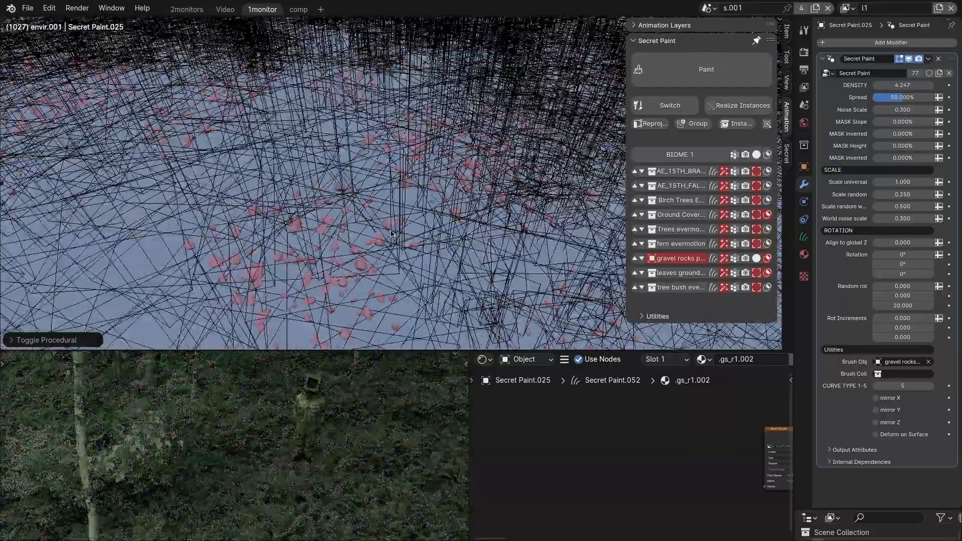
{"action": "middle_click_drag", "start_coordinate": [391, 234], "coordinate": [487, 228]}
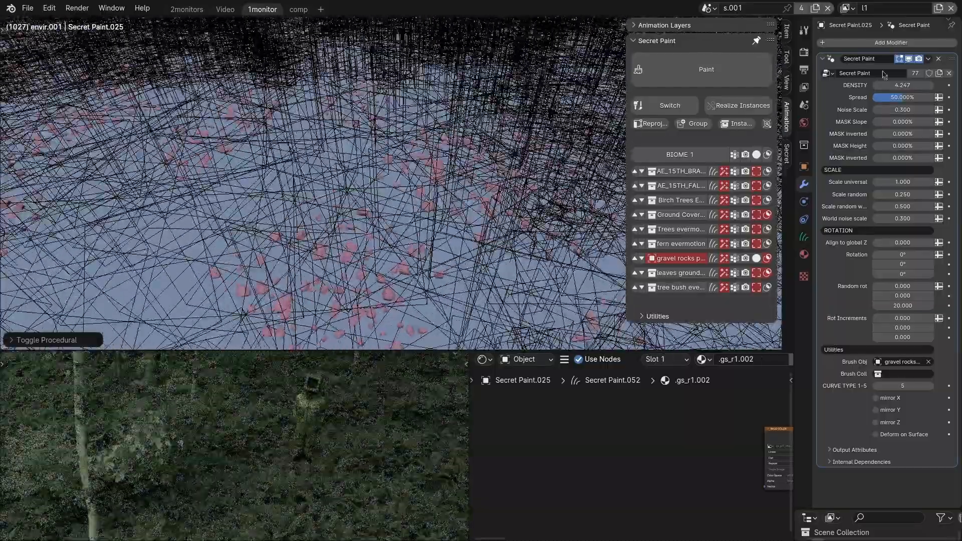
{"action": "left_click_drag", "start_coordinate": [892, 86], "coordinate": [951, 85]}
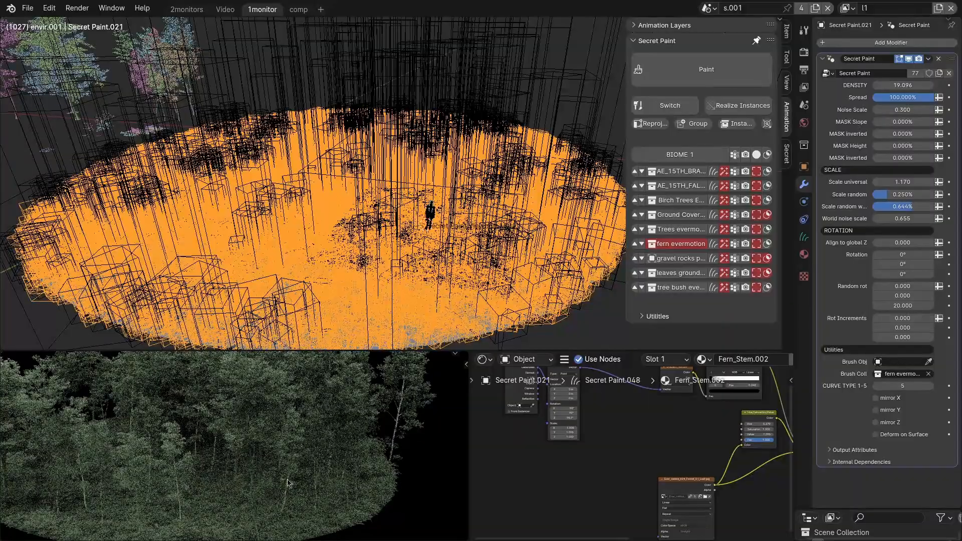
Select all the layers of Biome 1 and expand the Secret Paint utilities.
{"action": "middle_click_drag", "start_coordinate": [309, 486], "coordinate": [325, 471]}
{"action": "left_click", "coordinate": [685, 156]}
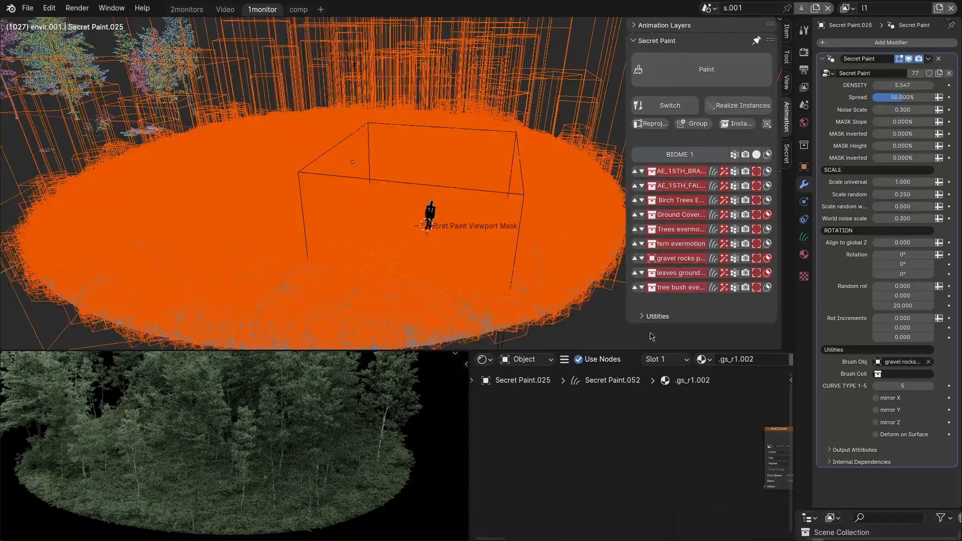
{"action": "left_click", "coordinate": [650, 316]}
{"action": "scroll", "coordinate": [671, 323], "scroll_direction": "down", "scroll_amount": 8}
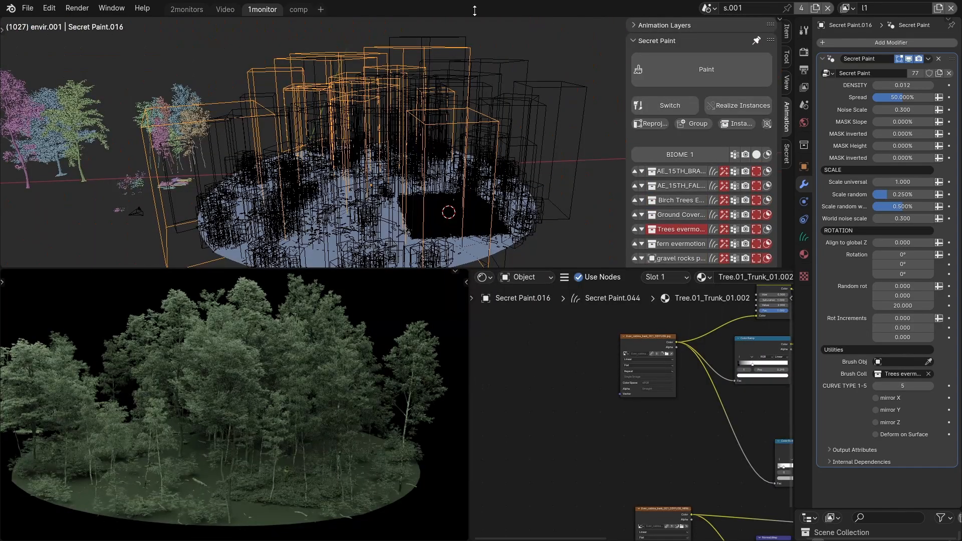
Move the Birch Trees and Trees evermotion layers into Biome 2 and display them as full geometry instead of bounds.
{"action": "middle_click_drag", "start_coordinate": [410, 168], "coordinate": [424, 155]}
{"action": "left_click_drag", "start_coordinate": [438, 85], "coordinate": [475, 112]}
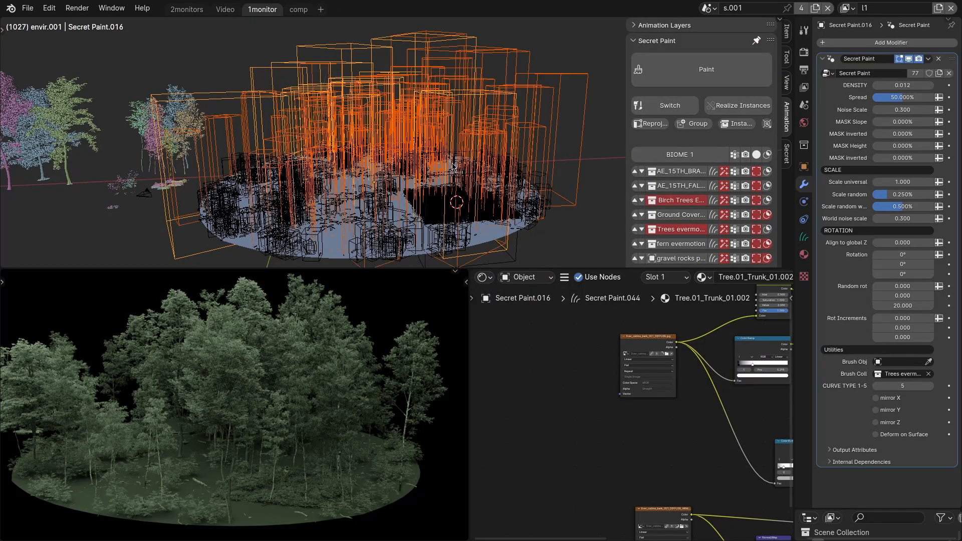
{"action": "middle_click_drag", "start_coordinate": [450, 165], "coordinate": [448, 177]}
{"action": "scroll", "coordinate": [673, 227], "scroll_direction": "down", "scroll_amount": 3}
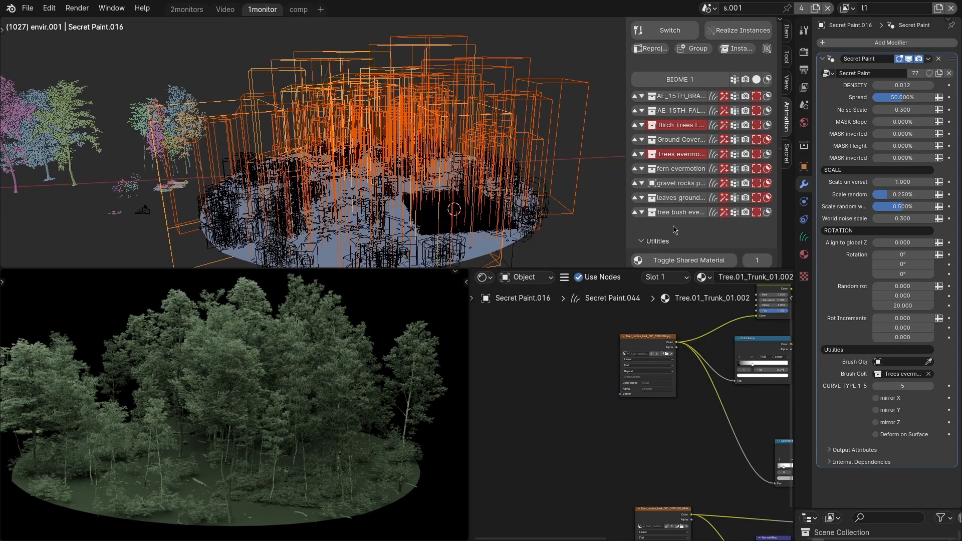
{"action": "left_click", "coordinate": [641, 125]}
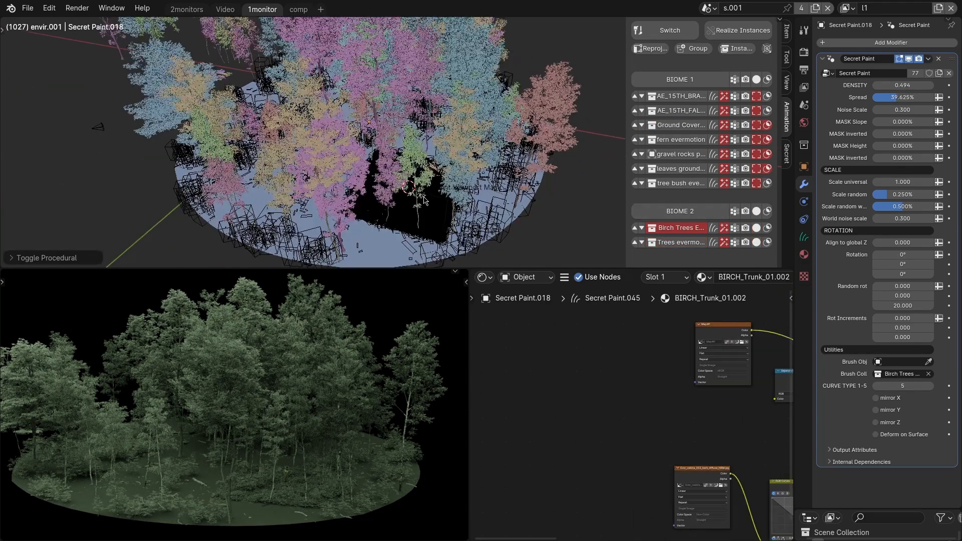
{"action": "middle_click_drag", "start_coordinate": [443, 192], "coordinate": [420, 193]}
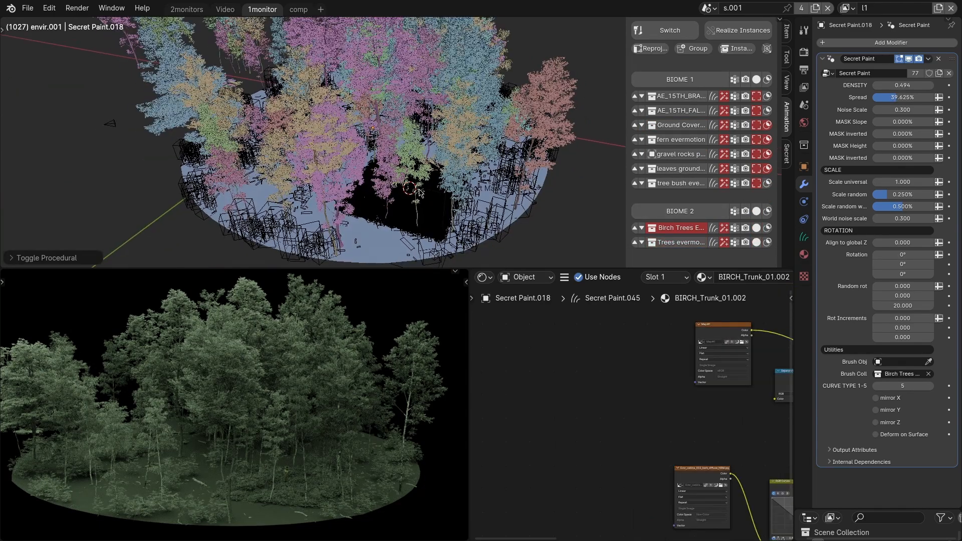
Convert the Birch Trees layer from procedural to manual paint and brush more birches onto the disc.
{"action": "left_click", "coordinate": [714, 229]}
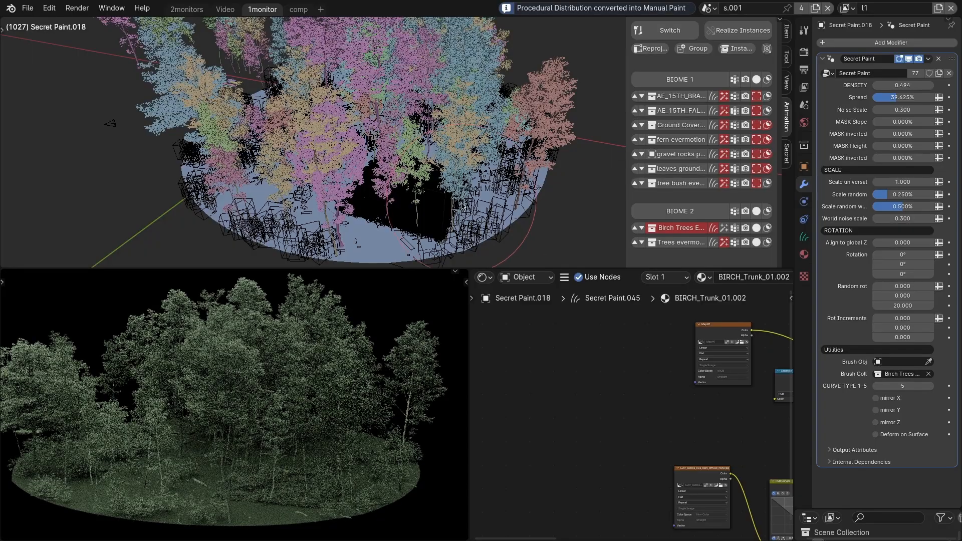
{"action": "mouse_move", "coordinate": [456, 204]}
{"action": "left_mouse_down"}
{"action": "mouse_move", "coordinate": [515, 173]}
{"action": "mouse_move", "coordinate": [461, 187]}
{"action": "mouse_move", "coordinate": [389, 184]}
{"action": "mouse_move", "coordinate": [429, 181]}
{"action": "left_mouse_up"}
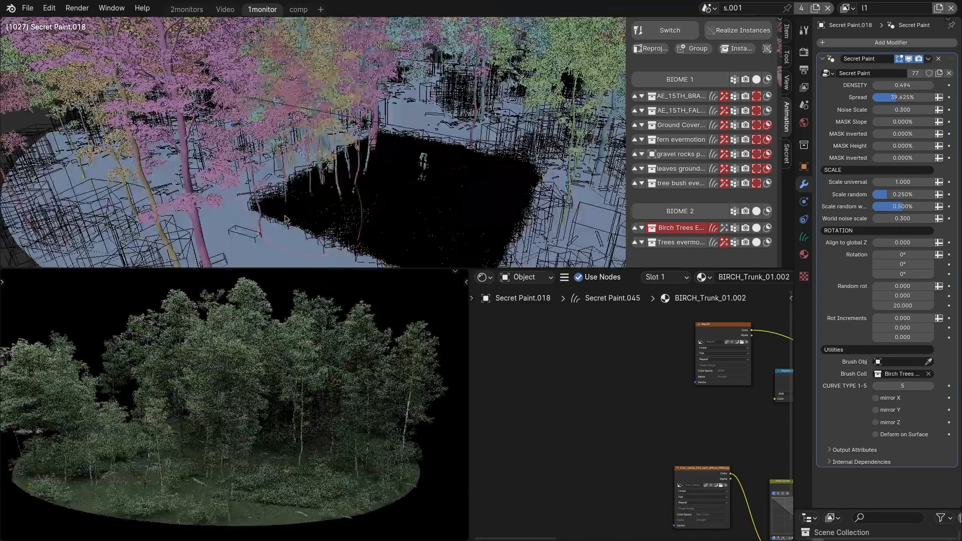
{"action": "mouse_move", "coordinate": [286, 219]}
{"action": "left_mouse_down"}
{"action": "mouse_move", "coordinate": [453, 145]}
{"action": "mouse_move", "coordinate": [466, 193]}
{"action": "left_mouse_up"}
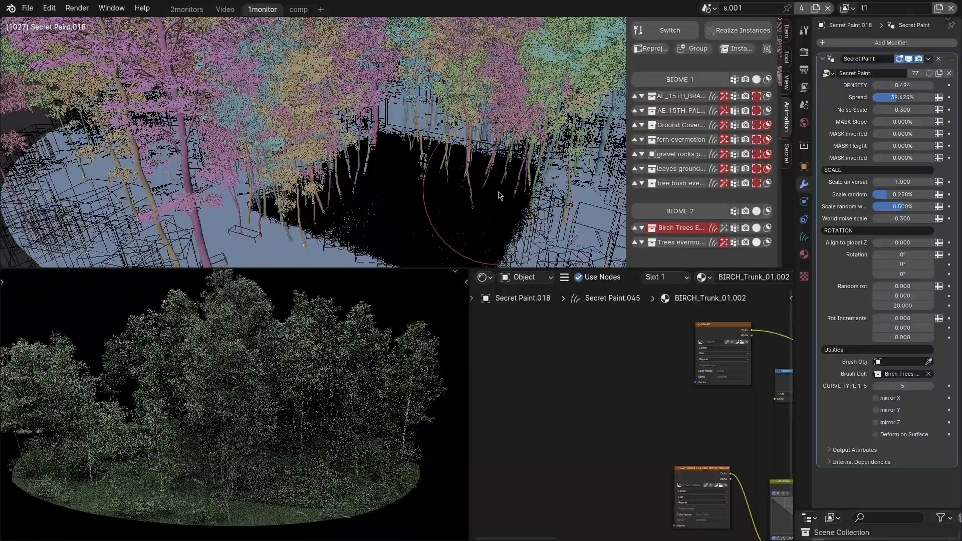
{"action": "middle_click_drag", "start_coordinate": [466, 193], "coordinate": [426, 188]}
{"action": "left_click_drag", "start_coordinate": [426, 188], "coordinate": [379, 263]}
{"action": "left_click_drag", "start_coordinate": [453, 200], "coordinate": [426, 215]}
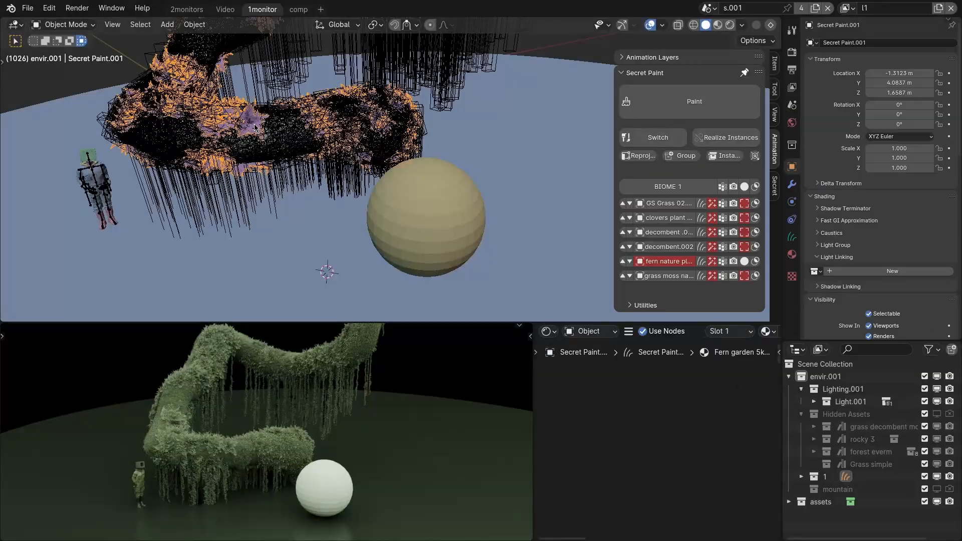
Transfer the fern layer from the overgrown branch onto the bare sphere with Secret Paint.
{"action": "mouse_move", "coordinate": [481, 220]}
{"action": "middle_mouse_down"}
{"action": "mouse_move", "coordinate": [496, 230]}
{"action": "mouse_move", "coordinate": [440, 188]}
{"action": "middle_mouse_up"}
{"action": "left_click", "coordinate": [496, 226], "text": "shift"}
{"action": "key", "text": "q"}
{"action": "scroll", "coordinate": [441, 187], "scroll_direction": "down", "scroll_amount": 4}
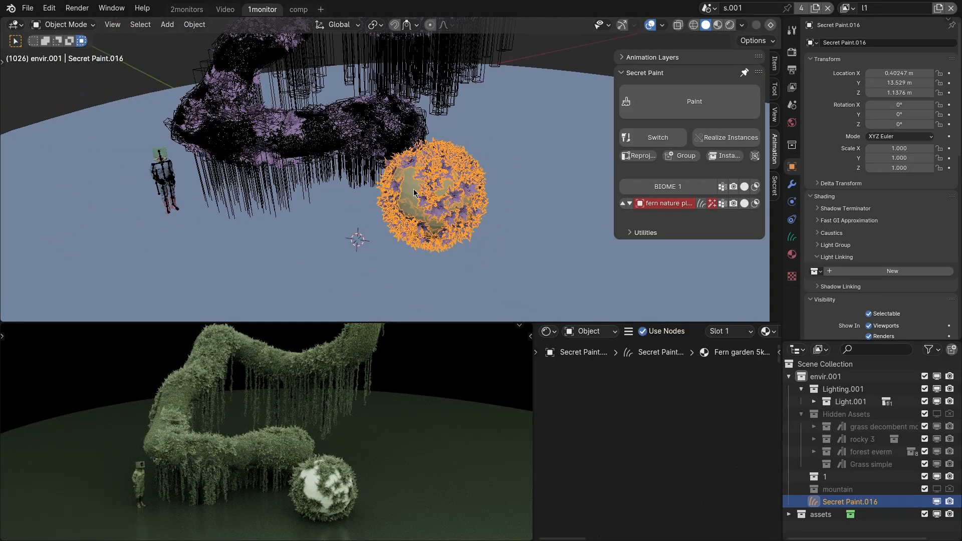
Duplicate the fern-covered sphere along Y, scale the copy to 2.472 and move it beside the original.
{"action": "left_click", "coordinate": [415, 195]}
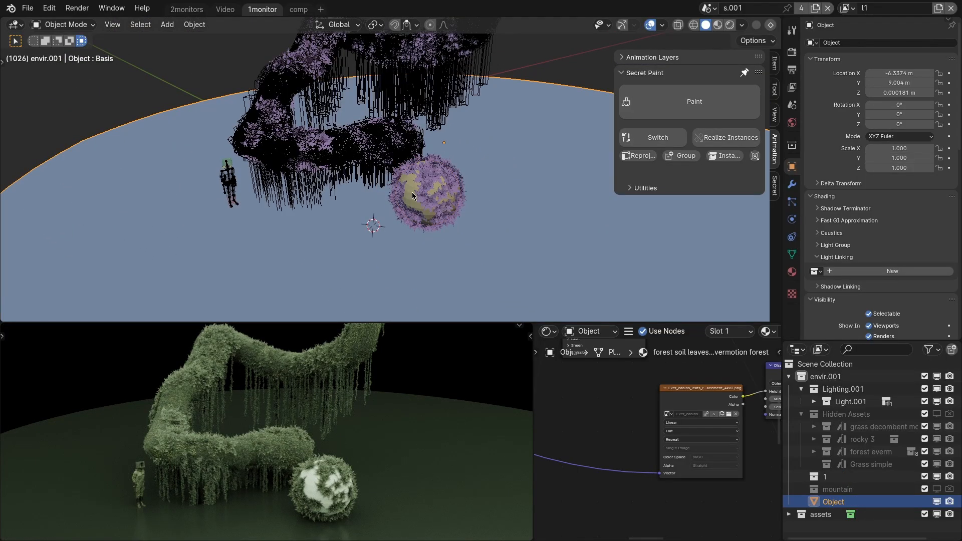
{"action": "scroll", "coordinate": [411, 191], "scroll_direction": "up", "scroll_amount": 3}
{"action": "left_click", "coordinate": [408, 181]}
{"action": "middle_click_drag", "start_coordinate": [433, 195], "coordinate": [396, 188], "text": "shift"}
{"action": "scroll", "coordinate": [397, 187], "scroll_direction": "down", "scroll_amount": 1}
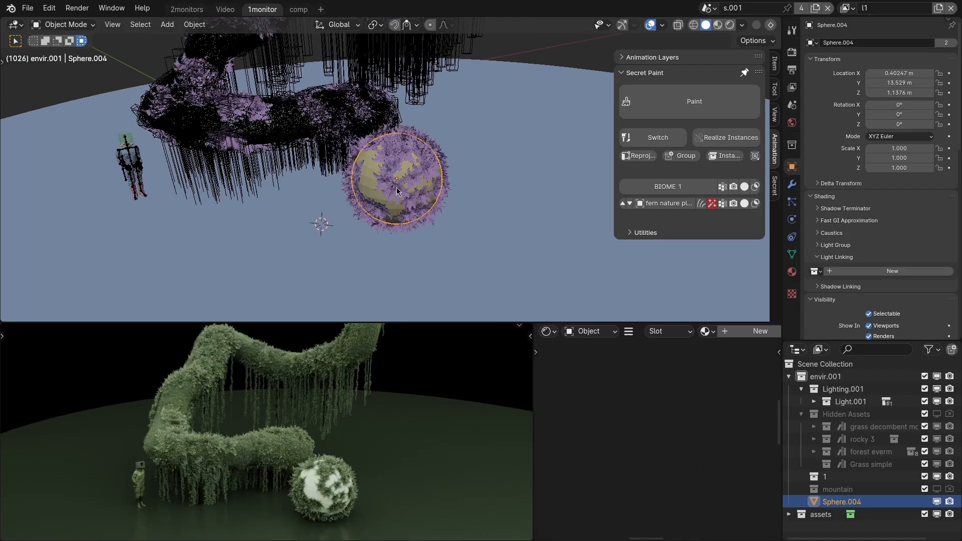
{"action": "key", "text": "shift+d"}
{"action": "key", "text": "y"}
{"action": "left_click", "coordinate": [476, 226]}
{"action": "scroll", "coordinate": [458, 229], "scroll_direction": "down", "scroll_amount": 2}
{"action": "middle_click_drag", "start_coordinate": [458, 230], "coordinate": [424, 228], "text": "shift"}
{"action": "key", "text": "s"}
{"action": "left_click", "coordinate": [638, 257]}
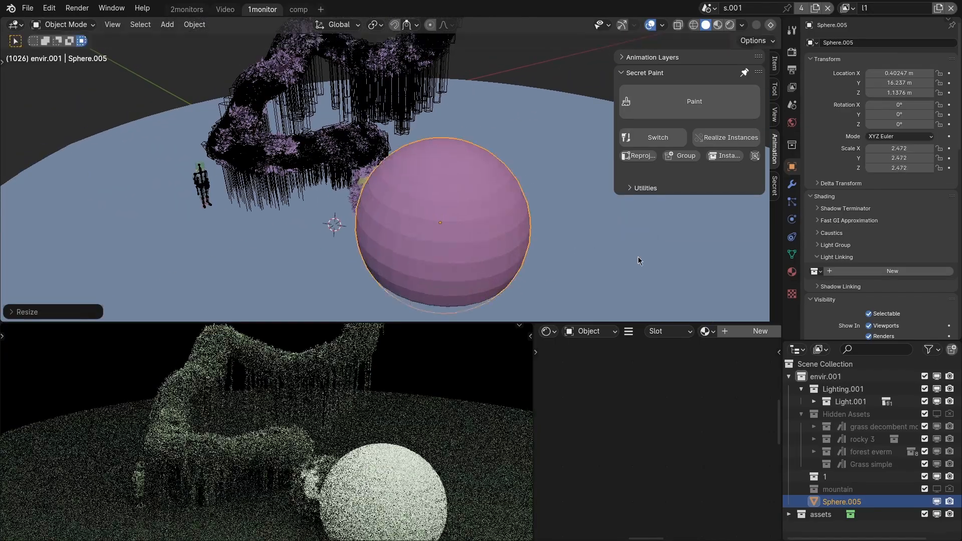
{"action": "key", "text": "g"}
{"action": "left_click", "coordinate": [606, 223]}
Transfer the ferns from the small sphere onto the enlarged sphere with Secret Paint.
{"action": "left_click", "coordinate": [407, 175]}
{"action": "left_click", "coordinate": [532, 179], "text": "shift"}
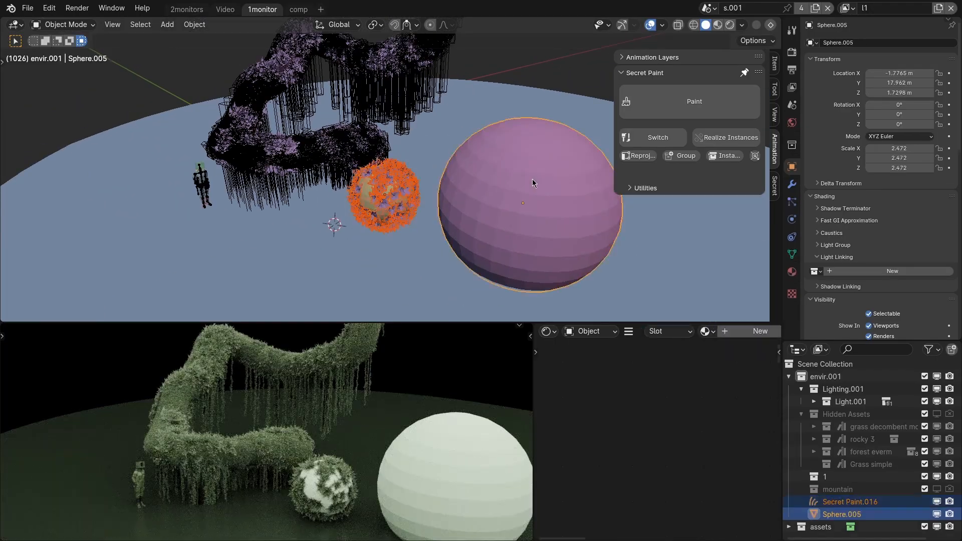
{"action": "key", "text": "q"}
Duplicate the large sphere, shrink the copy to 0.735 and stretch it along X to a scale of 5.123.
{"action": "left_click", "coordinate": [514, 202]}
{"action": "scroll", "coordinate": [514, 201], "scroll_direction": "down", "scroll_amount": 3}
{"action": "key", "text": "shift+d"}
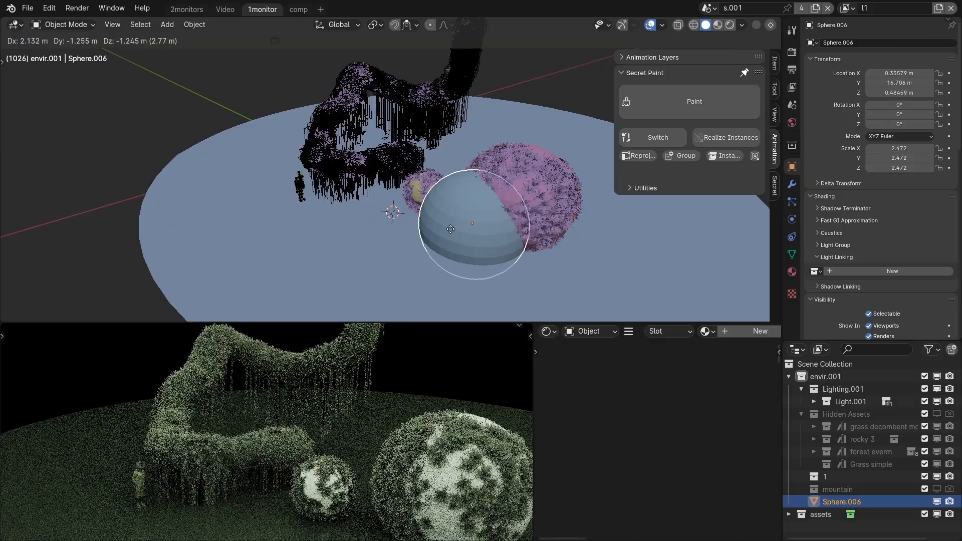
{"action": "left_click", "coordinate": [391, 208]}
{"action": "key", "text": "s"}
{"action": "left_click", "coordinate": [392, 208]}
{"action": "key", "text": "s"}
{"action": "key", "text": "x"}
{"action": "left_click", "coordinate": [572, 177]}
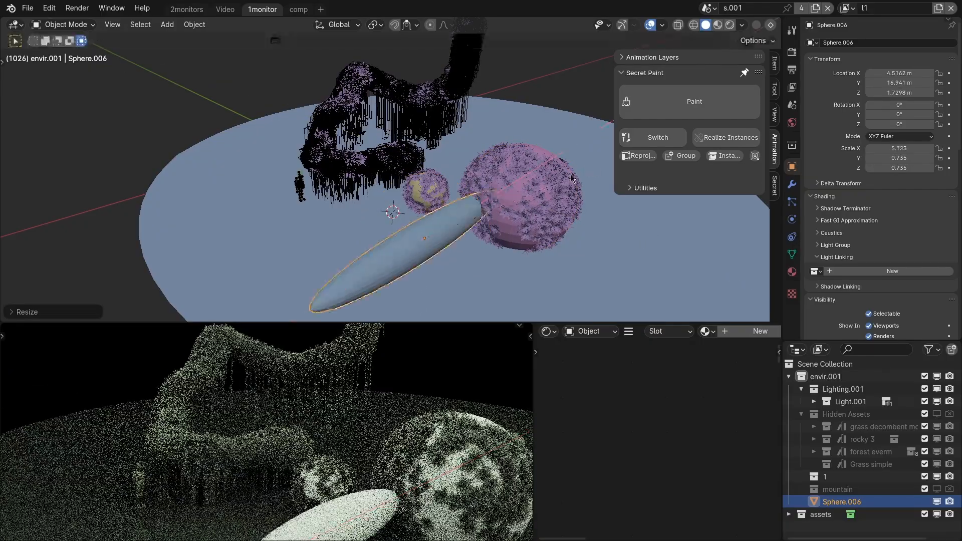
Transfer the ferns onto the stretched ellipsoid with Secret Paint.
{"action": "scroll", "coordinate": [441, 186], "scroll_direction": "up", "scroll_amount": 4}
{"action": "left_click", "coordinate": [454, 175]}
{"action": "mouse_move", "coordinate": [470, 234]}
{"action": "middle_mouse_down", "text": "shift"}
{"action": "mouse_move", "coordinate": [448, 188]}
{"action": "mouse_move", "coordinate": [487, 166]}
{"action": "mouse_move", "coordinate": [538, 174]}
{"action": "middle_mouse_up", "text": "shift"}
{"action": "left_click", "coordinate": [448, 188], "text": "shift"}
{"action": "key", "text": "q"}
Duplicate the stretched ellipsoid along Y and apply the copy's location, rotation and scale.
{"action": "left_click", "coordinate": [478, 163]}
{"action": "key", "text": "shift+d"}
{"action": "key", "text": "y"}
{"action": "left_click", "coordinate": [376, 168]}
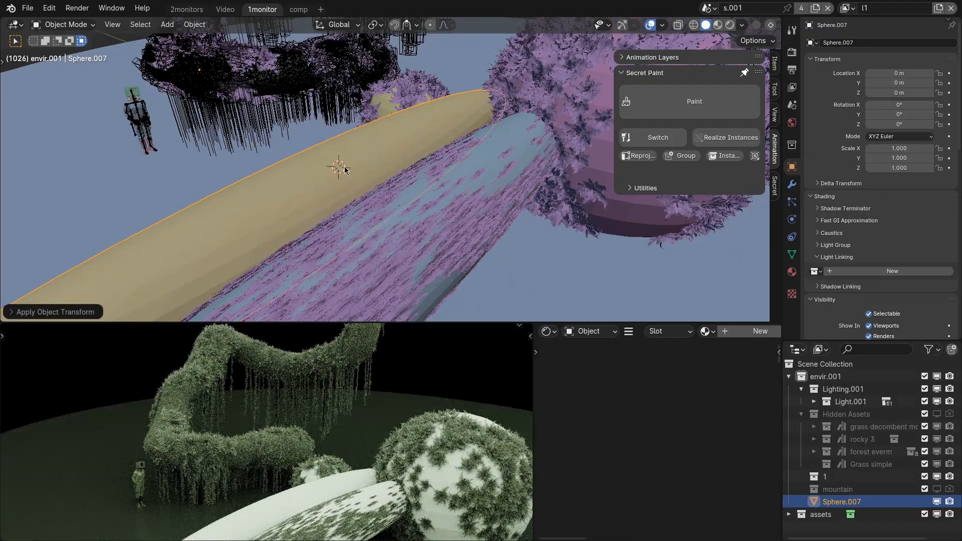
{"action": "key", "text": "ctrl+a"}
{"action": "left_click", "coordinate": [321, 162]}
Add the fern layer to the ellipsoid copy with applied transforms.
{"action": "key", "text": "q"}
{"action": "key", "text": "q"}
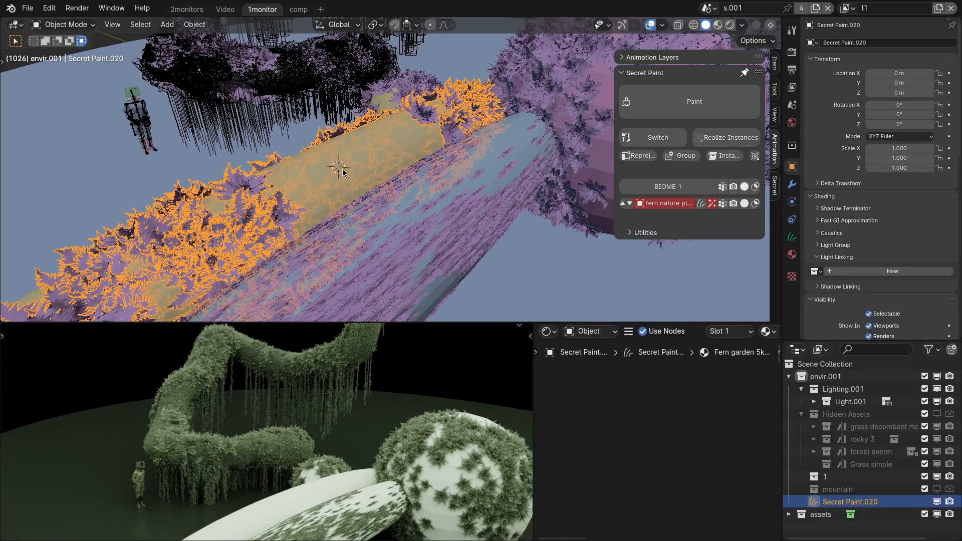
{"action": "mouse_move", "coordinate": [359, 164]}
{"action": "middle_mouse_down", "text": "shift"}
{"action": "mouse_move", "coordinate": [400, 149]}
{"action": "mouse_move", "coordinate": [434, 153]}
{"action": "mouse_move", "coordinate": [459, 178]}
{"action": "middle_mouse_up", "text": "shift"}
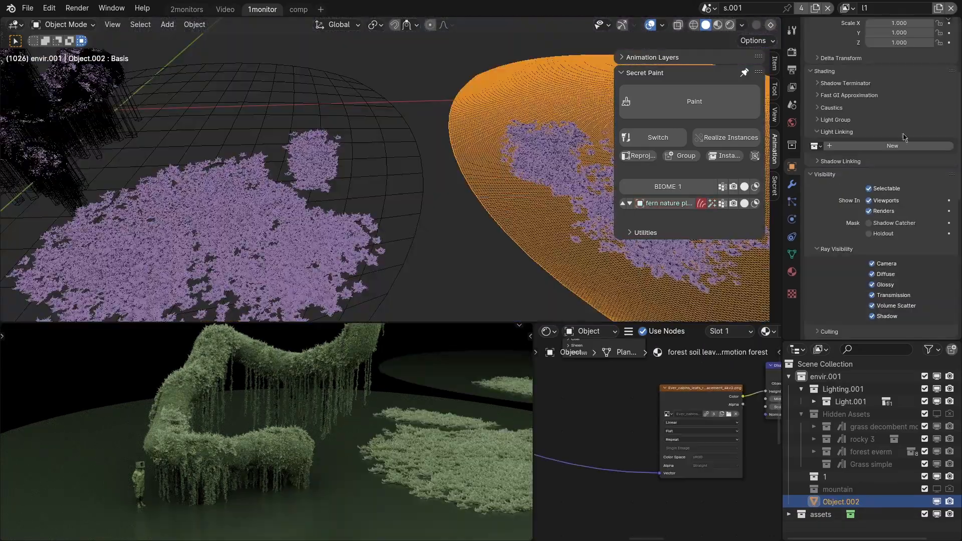
Open the coarse-mesh disc's fern layer for painting and erase a large area of its ferns with the delete brush.
{"action": "left_click", "coordinate": [335, 221]}
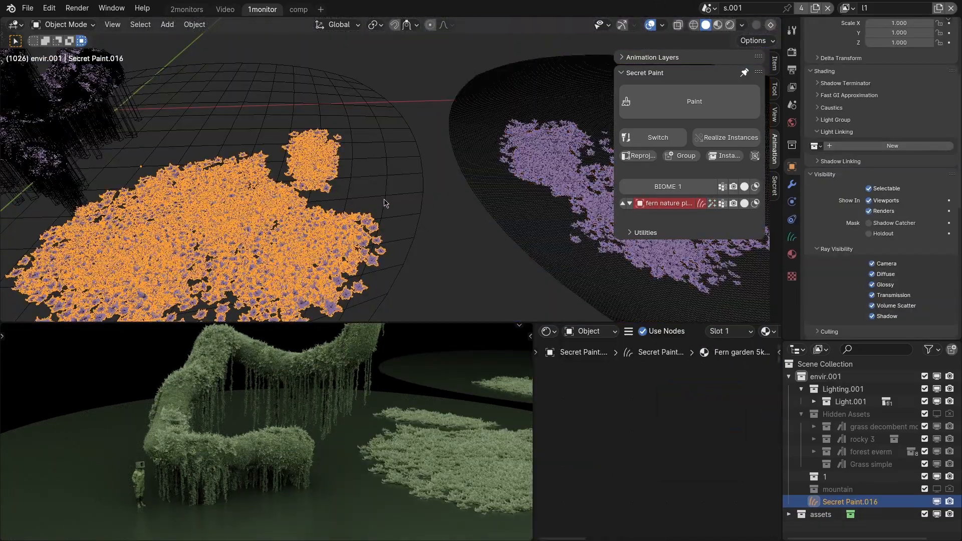
{"action": "mouse_move", "coordinate": [365, 208]}
{"action": "middle_mouse_down", "text": "shift"}
{"action": "mouse_move", "coordinate": [344, 221]}
{"action": "mouse_move", "coordinate": [361, 213]}
{"action": "mouse_move", "coordinate": [353, 211]}
{"action": "middle_mouse_up", "text": "shift"}
{"action": "key", "text": "q"}
{"action": "mouse_move", "coordinate": [304, 134]}
{"action": "left_mouse_down"}
{"action": "mouse_move", "coordinate": [281, 183]}
{"action": "mouse_move", "coordinate": [250, 163]}
{"action": "mouse_move", "coordinate": [104, 185]}
{"action": "left_mouse_up"}
{"action": "key", "text": "x"}
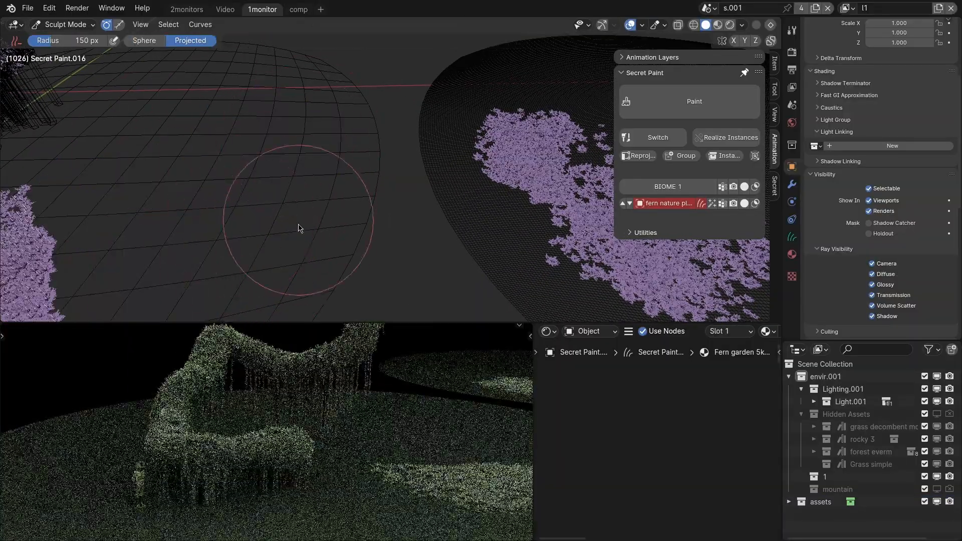
{"action": "middle_click_drag", "start_coordinate": [344, 410], "coordinate": [210, 456]}
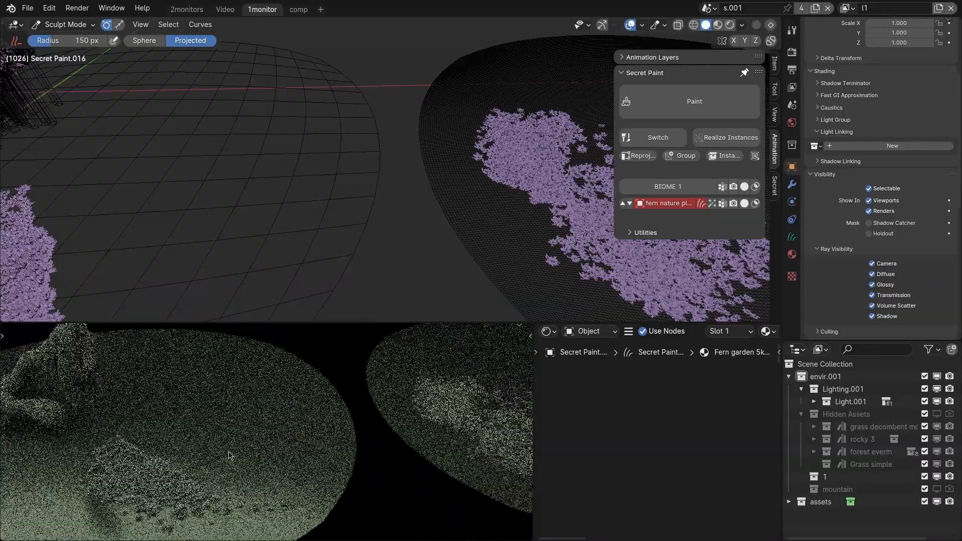
Switch to the dense-mesh disc's fern layer and paint more ferns on that disc and across the coarse-mesh disc.
{"action": "middle_click_drag", "start_coordinate": [540, 155], "coordinate": [498, 166], "text": "shift"}
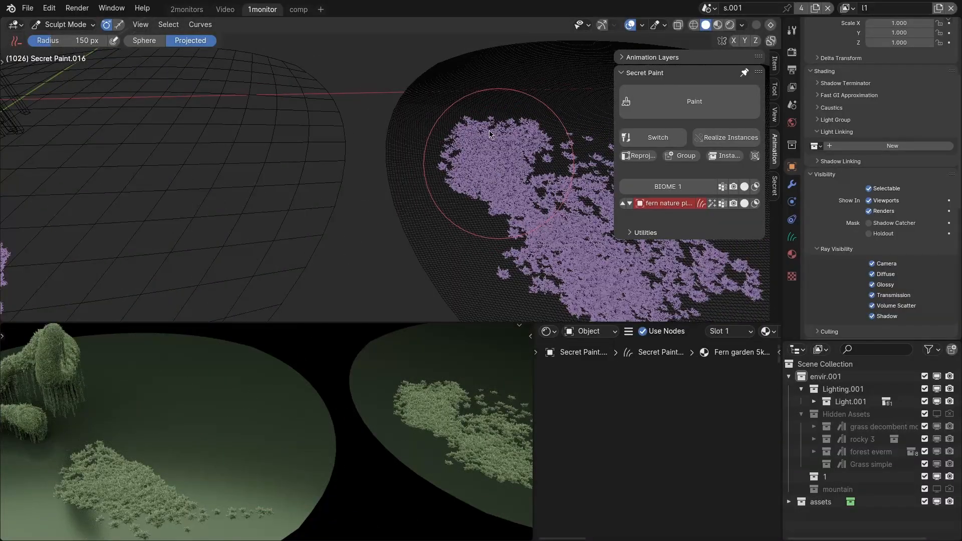
{"action": "key", "text": "q"}
{"action": "scroll", "coordinate": [502, 100], "scroll_direction": "up", "scroll_amount": 2}
{"action": "left_click_drag", "start_coordinate": [479, 134], "coordinate": [497, 107]}
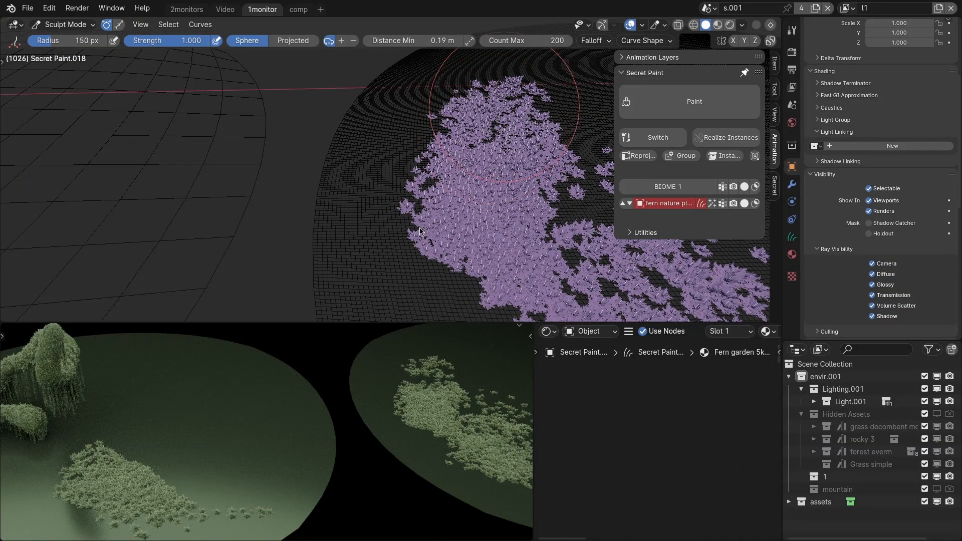
{"action": "left_click_drag", "start_coordinate": [449, 187], "coordinate": [426, 206]}
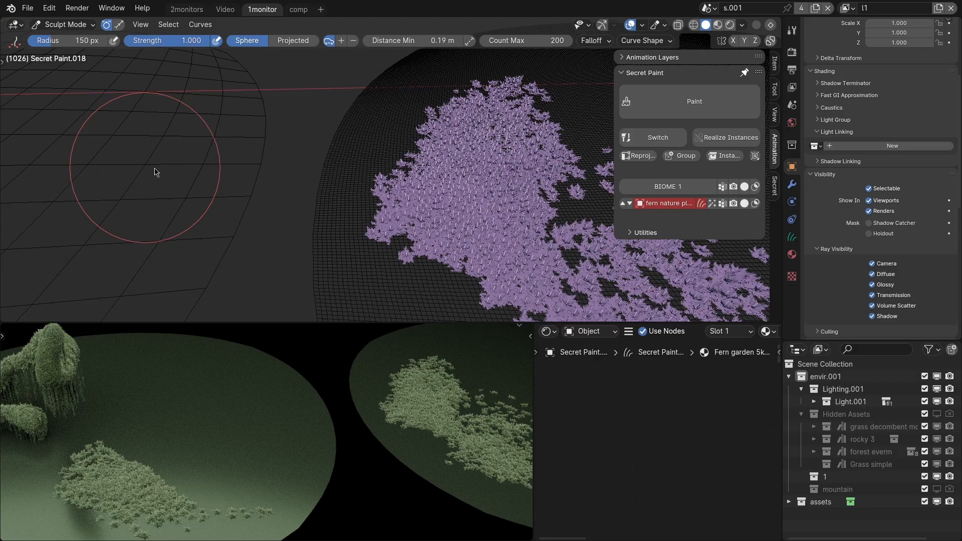
{"action": "mouse_move", "coordinate": [177, 138]}
{"action": "left_mouse_down"}
{"action": "mouse_move", "coordinate": [91, 285]}
{"action": "mouse_move", "coordinate": [60, 160]}
{"action": "mouse_move", "coordinate": [205, 226]}
{"action": "left_mouse_up"}
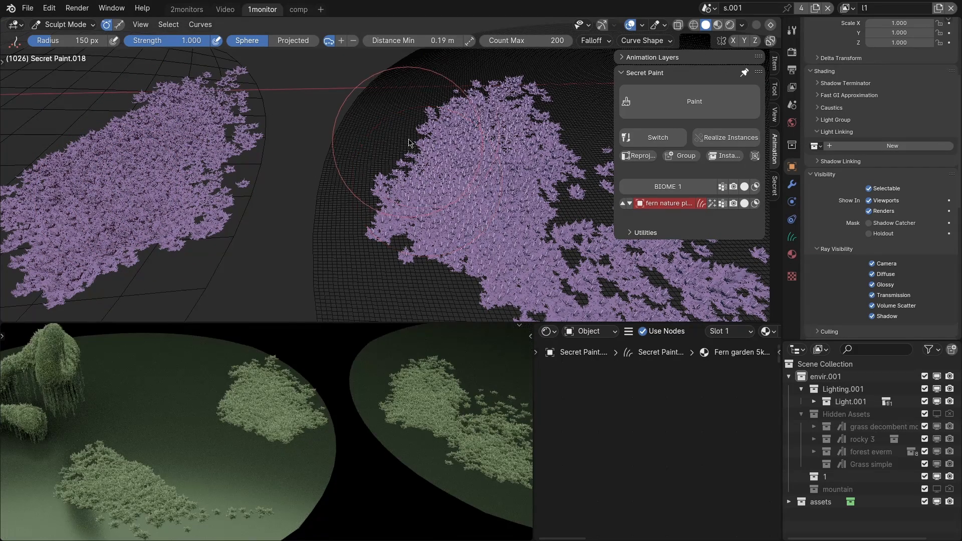